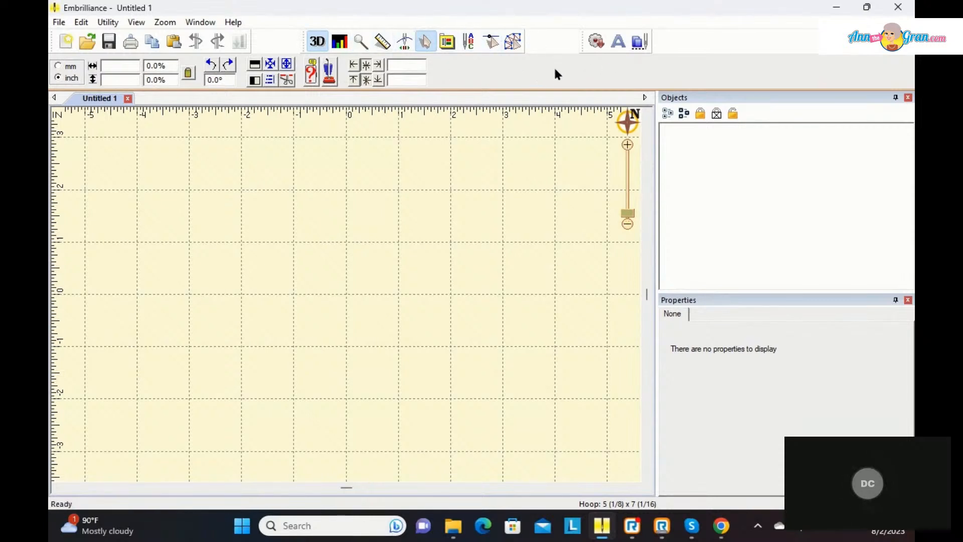
Step: Switch to the create-and-digitize mode and import the Heart with Paw image from the ArtWork folder
{"action": "left_click", "coordinate": [512, 45]}
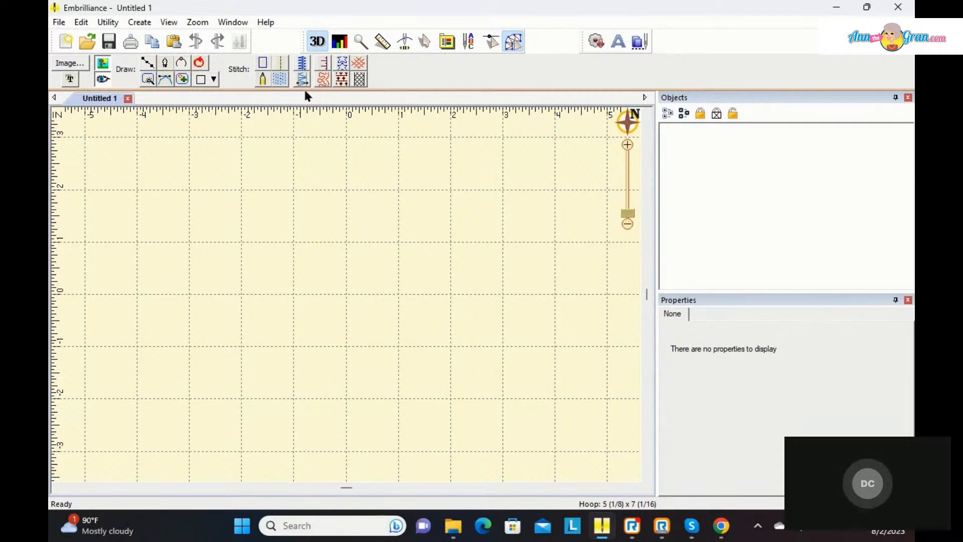
{"action": "left_click", "coordinate": [69, 63]}
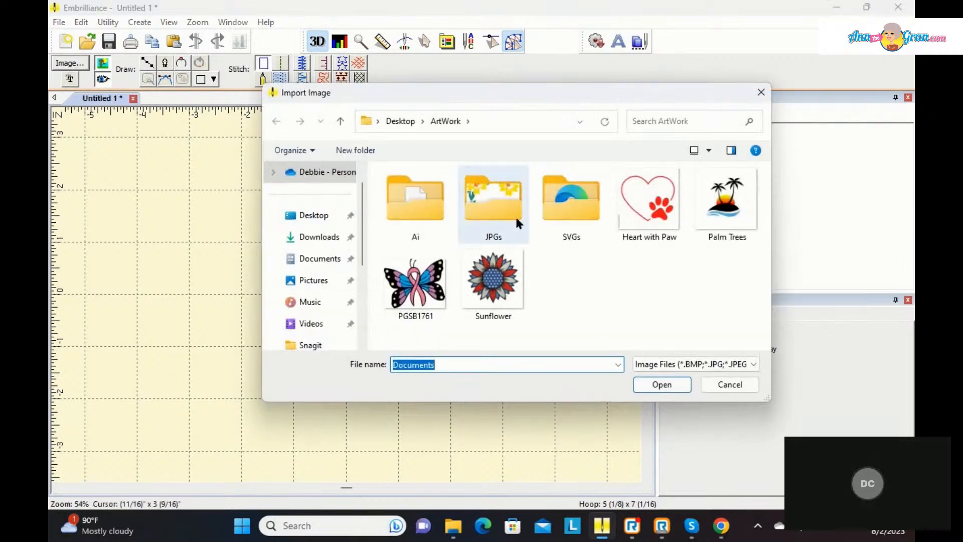
{"action": "left_click", "coordinate": [639, 194]}
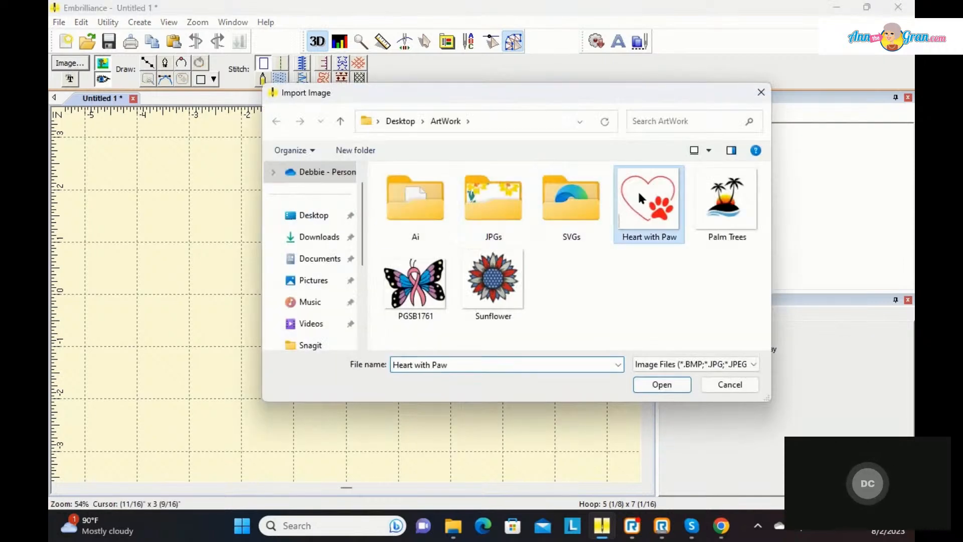
{"action": "left_click", "coordinate": [655, 385]}
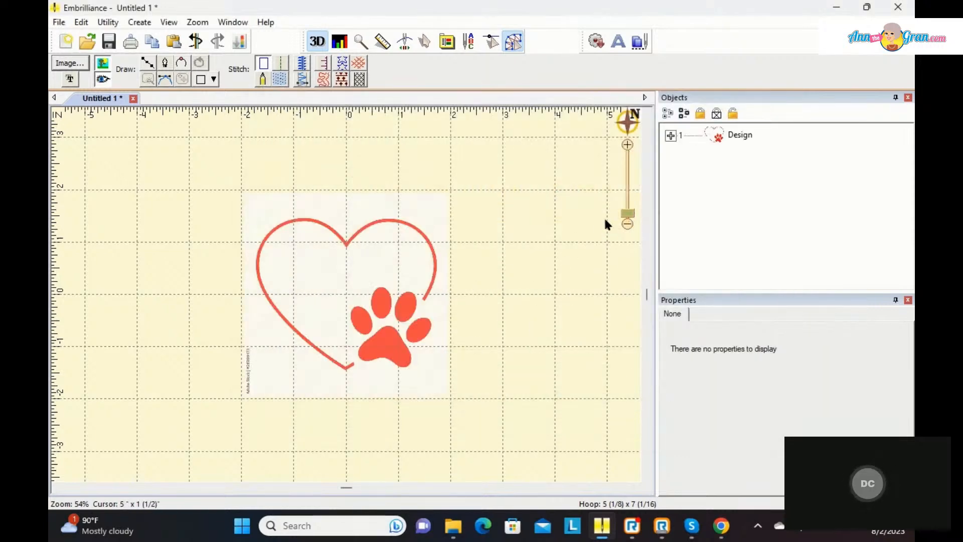
Step: Trace the heart with a line of drawn points from its lower open end, around the left lobe to the top notch
{"action": "left_click", "coordinate": [626, 207]}
{"action": "left_click_drag", "start_coordinate": [638, 209], "coordinate": [640, 215]}
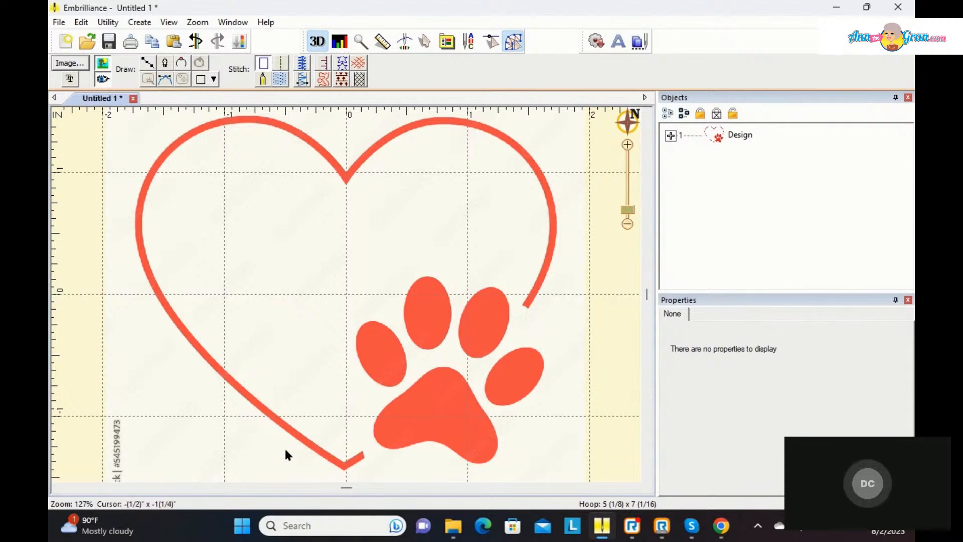
{"action": "left_click", "coordinate": [149, 64]}
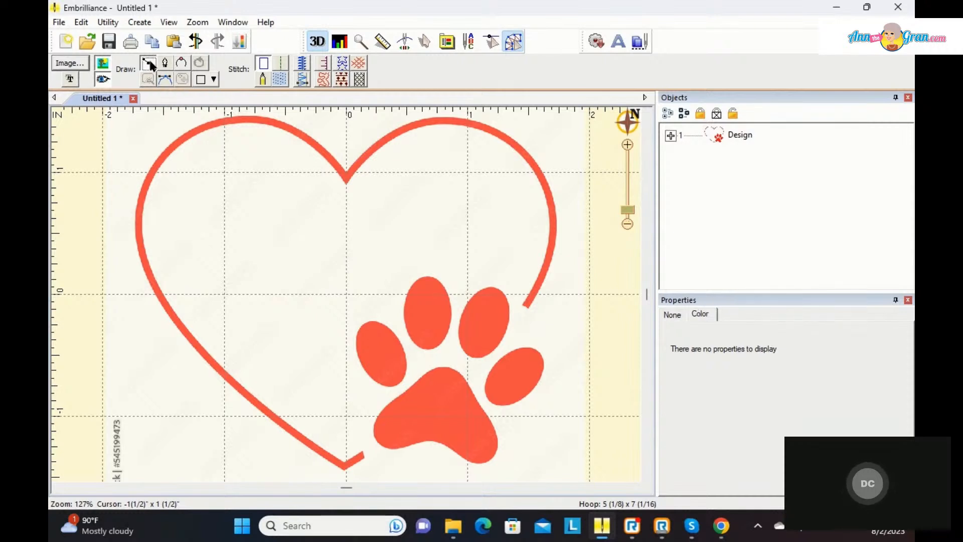
{"action": "left_click", "coordinate": [362, 455]}
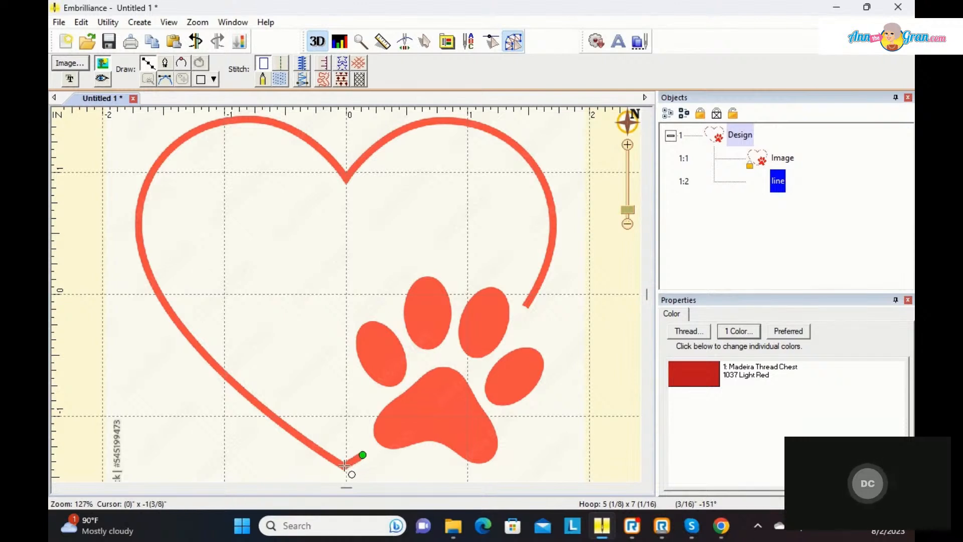
{"action": "left_click", "coordinate": [344, 464]}
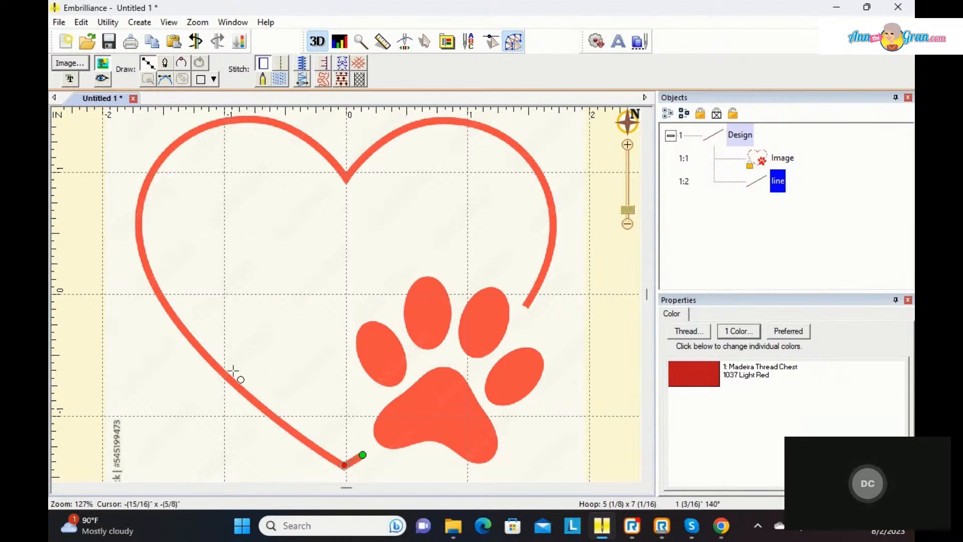
{"action": "right_click", "coordinate": [184, 332]}
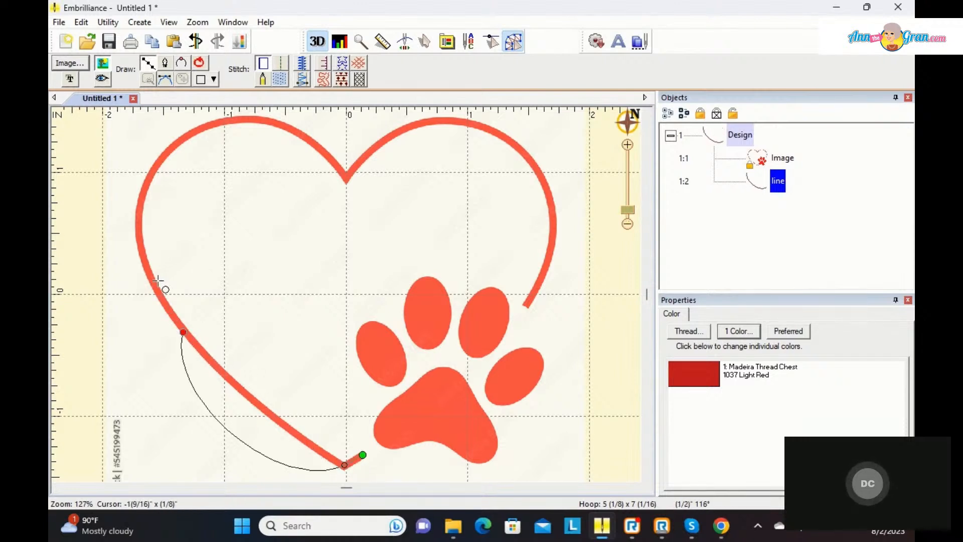
{"action": "right_click", "coordinate": [156, 166]}
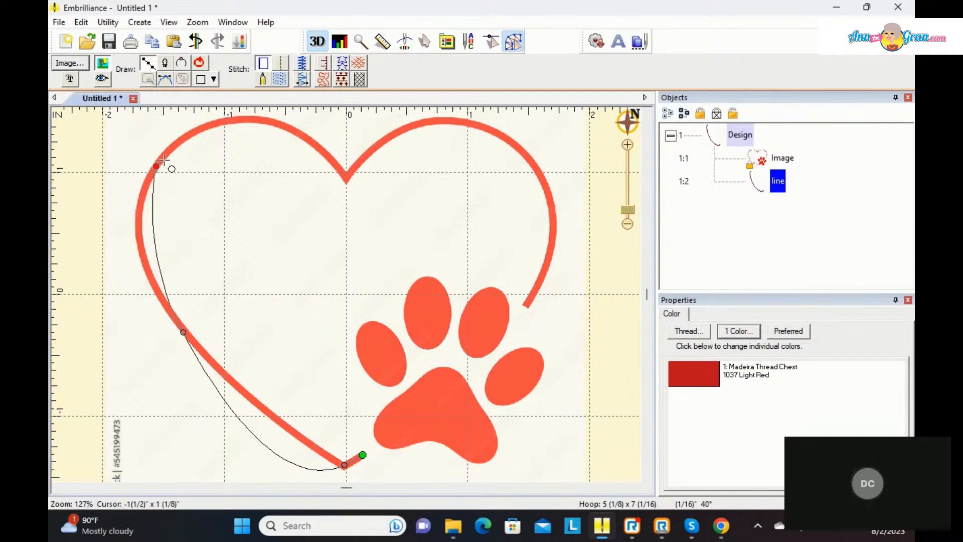
{"action": "scroll", "coordinate": [259, 121], "scroll_direction": "up", "scroll_amount": 2}
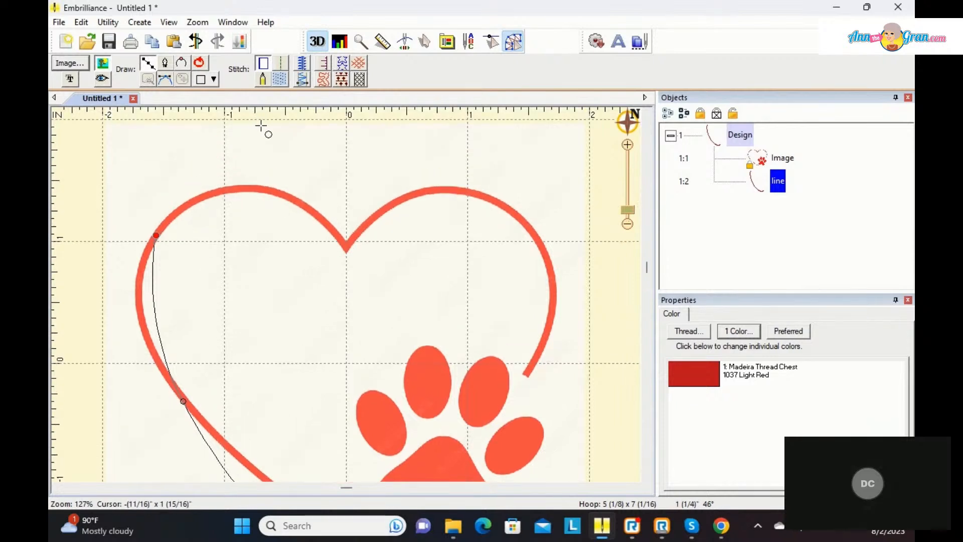
{"action": "right_click", "coordinate": [257, 188]}
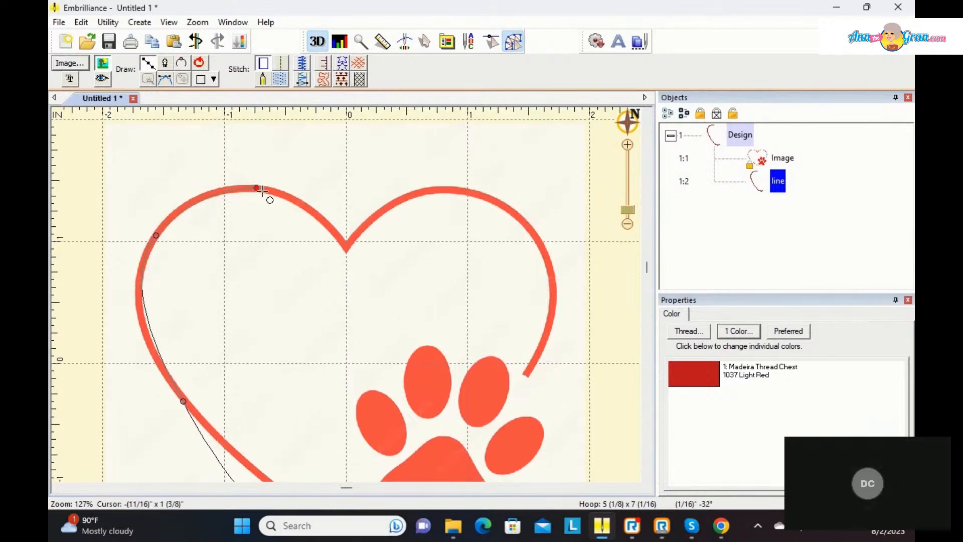
{"action": "left_click", "coordinate": [346, 248]}
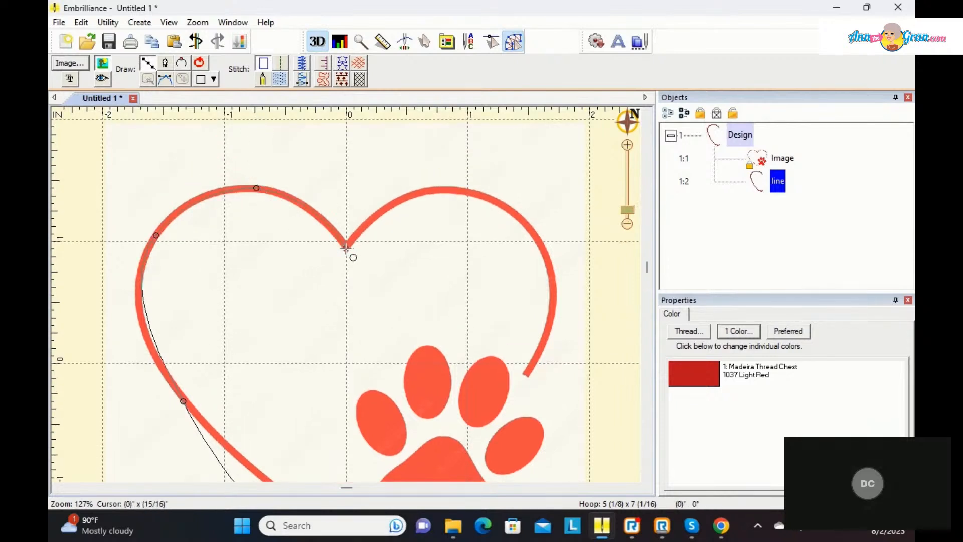
Step: Continue the line around the heart's right lobe to its open end above the paw and finish it
{"action": "left_click", "coordinate": [428, 189]}
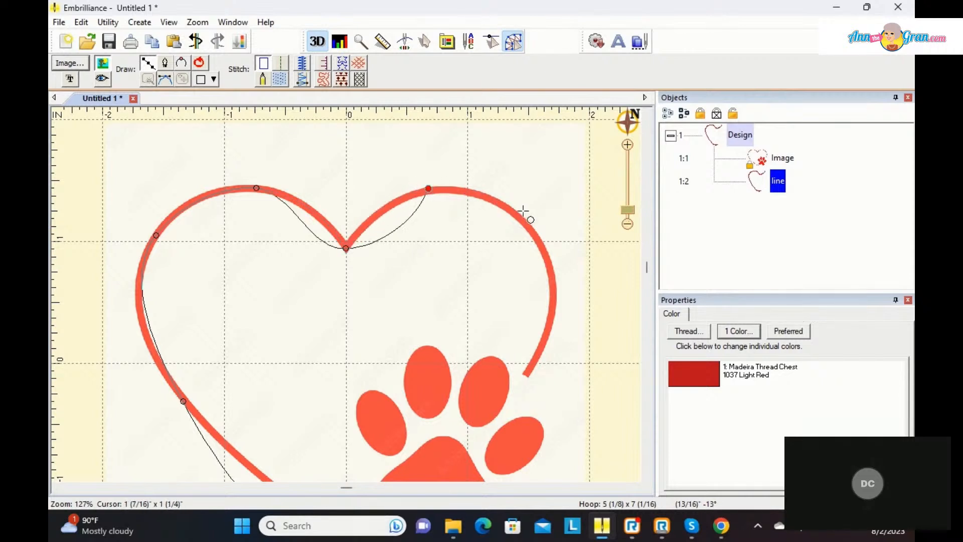
{"action": "left_click", "coordinate": [541, 243]}
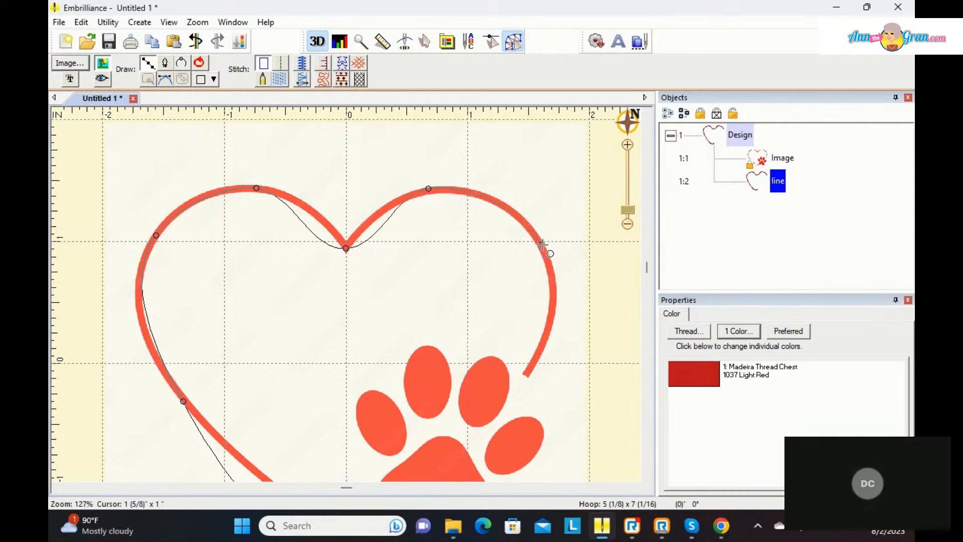
{"action": "left_click", "coordinate": [526, 376]}
{"action": "key", "text": "Return"}
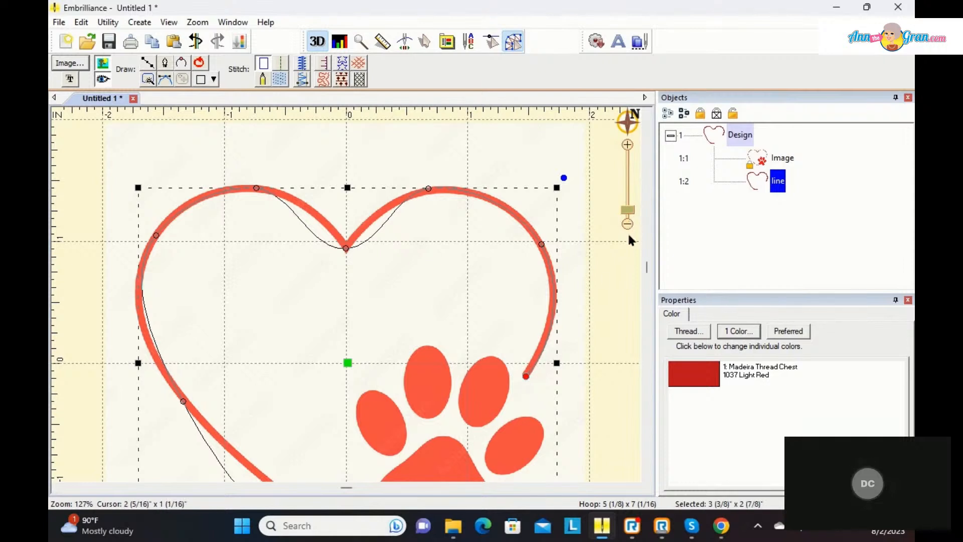
Step: Convert the line's point at the heart's bottom tip to a cusp and move its handle so the curve follows the lower-left edge
{"action": "scroll", "coordinate": [628, 263], "scroll_direction": "down", "scroll_amount": 3}
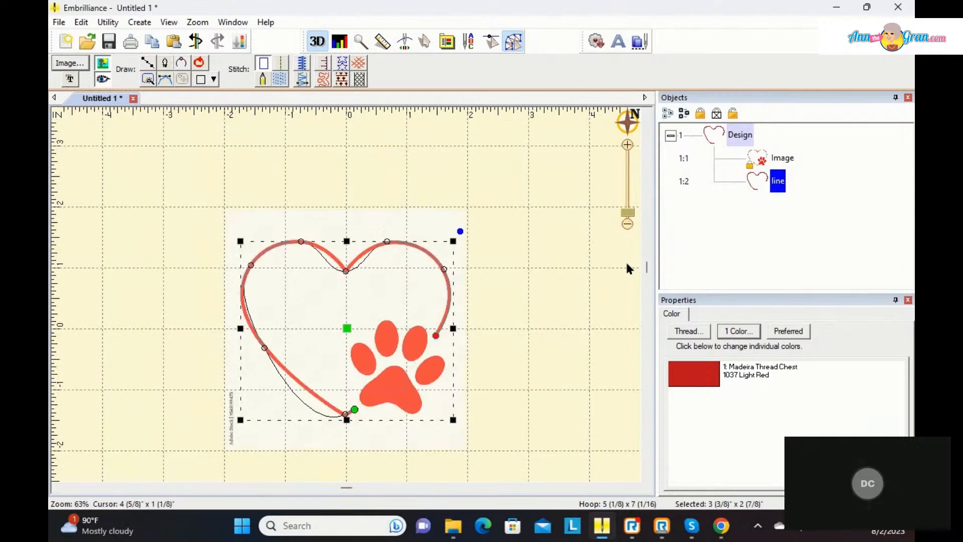
{"action": "scroll", "coordinate": [626, 268], "scroll_direction": "up", "scroll_amount": 3}
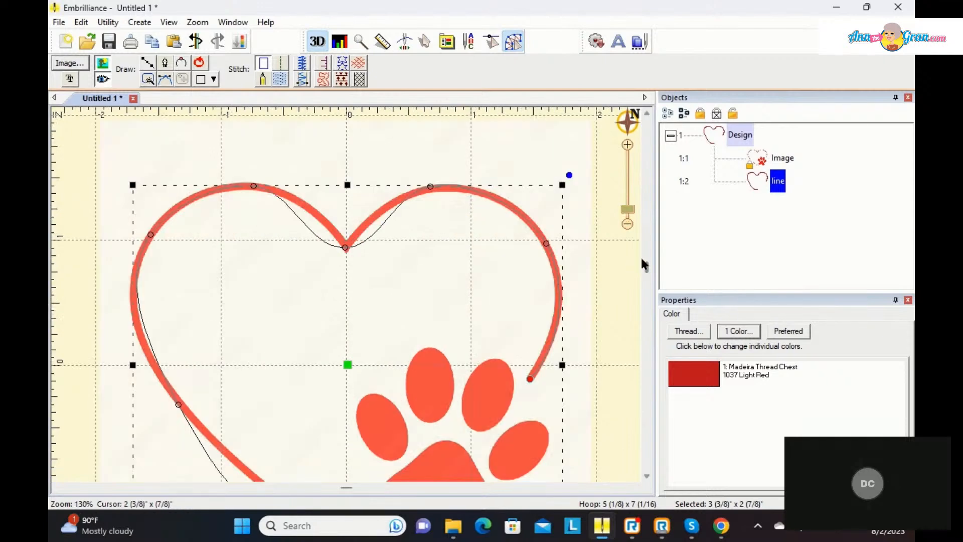
{"action": "left_click_drag", "start_coordinate": [648, 269], "coordinate": [650, 297]}
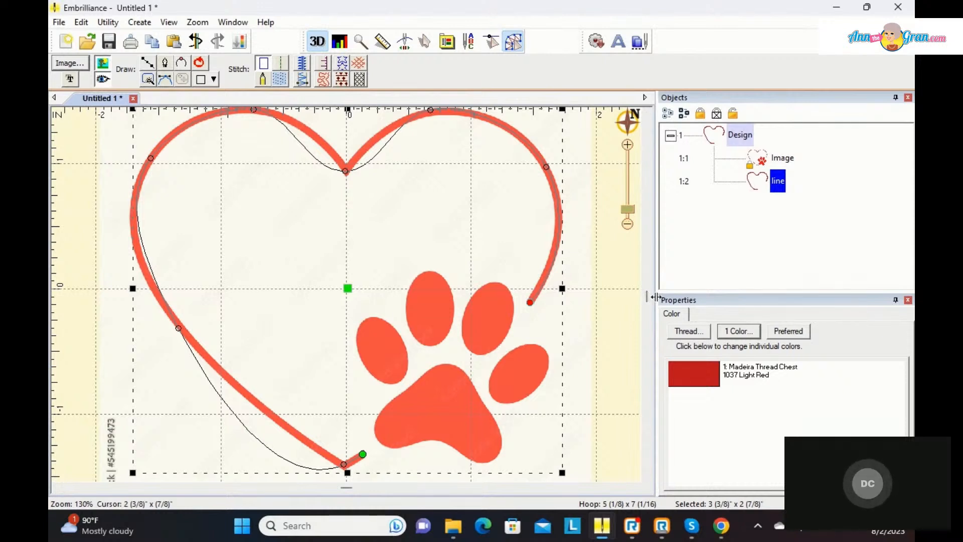
{"action": "right_click", "coordinate": [346, 470]}
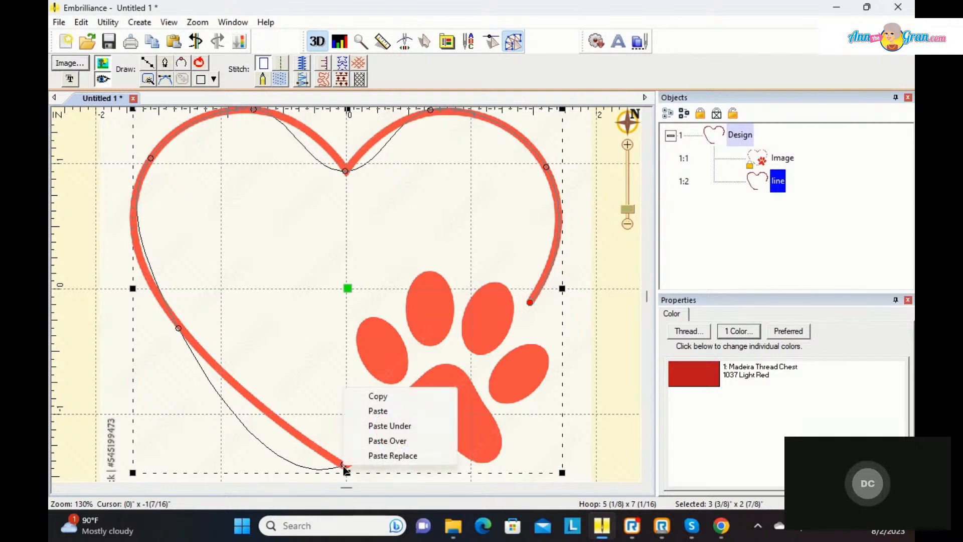
{"action": "left_click", "coordinate": [326, 414]}
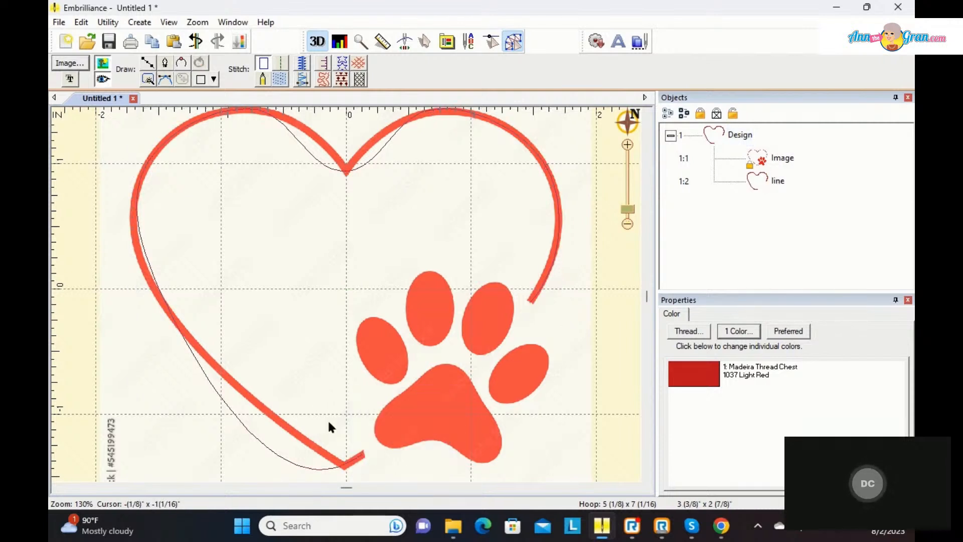
{"action": "left_click", "coordinate": [347, 466]}
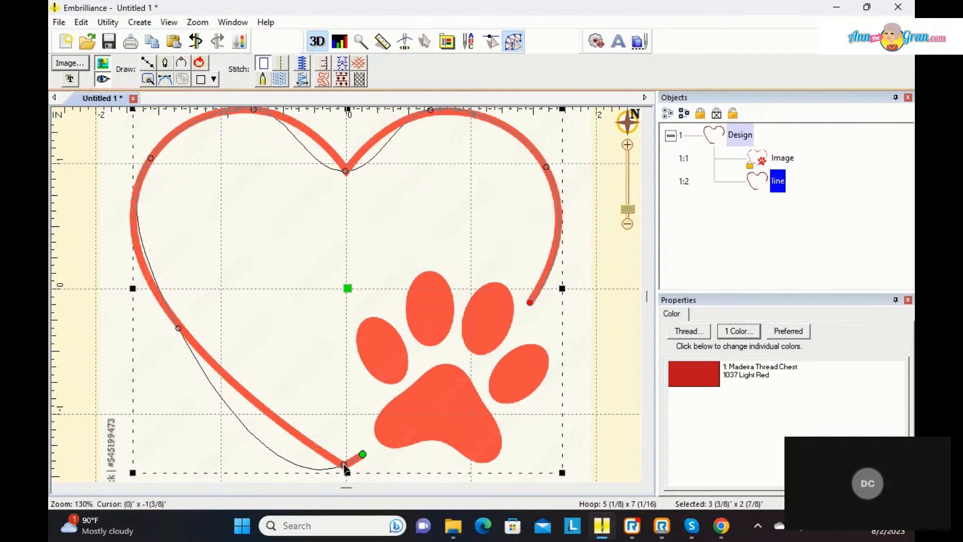
{"action": "left_click", "coordinate": [345, 466]}
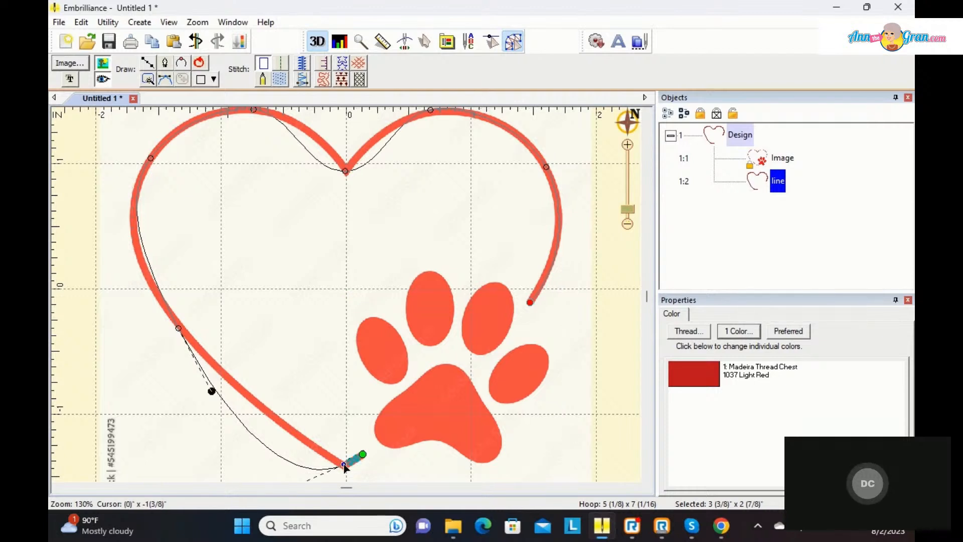
{"action": "right_click", "coordinate": [345, 465]}
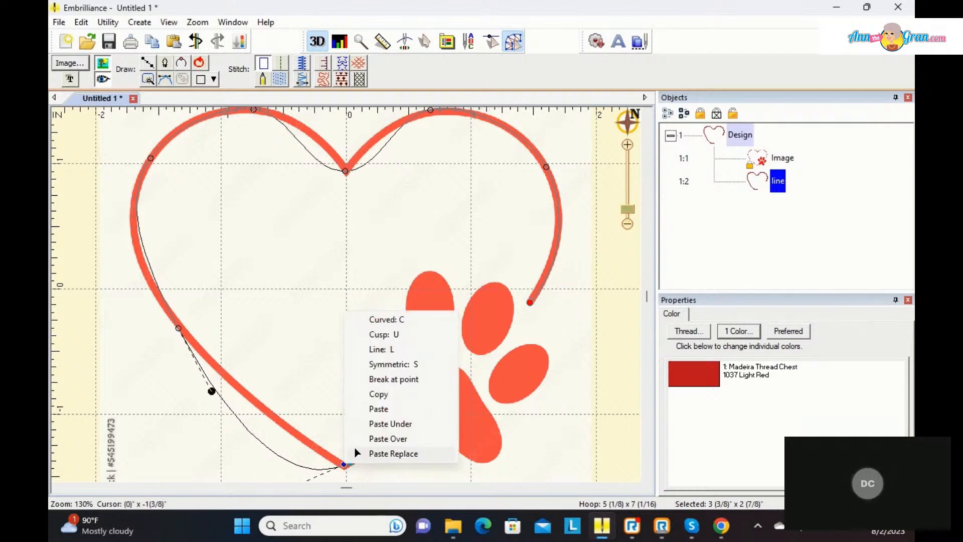
{"action": "left_click", "coordinate": [384, 335]}
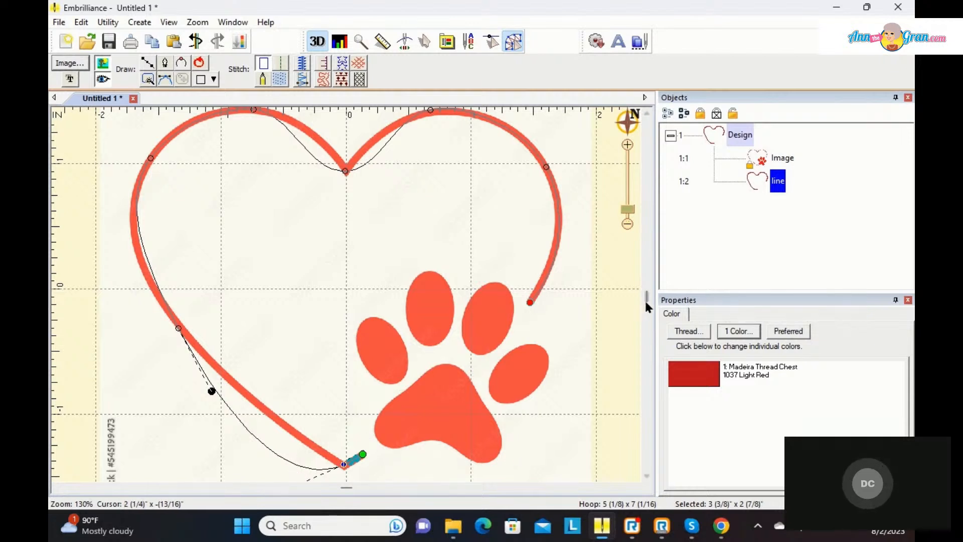
{"action": "scroll", "coordinate": [646, 304], "scroll_direction": "down", "scroll_amount": 2}
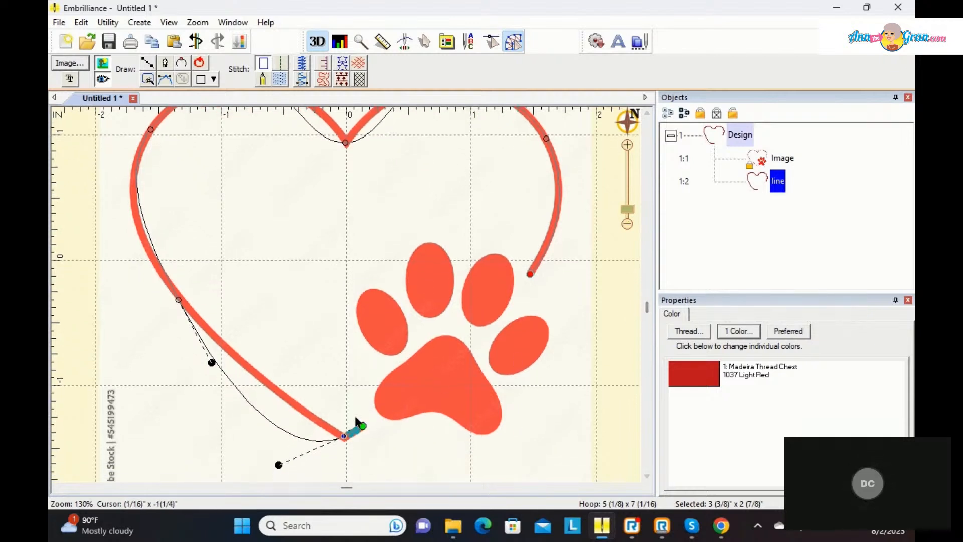
{"action": "left_click_drag", "start_coordinate": [279, 465], "coordinate": [309, 417]}
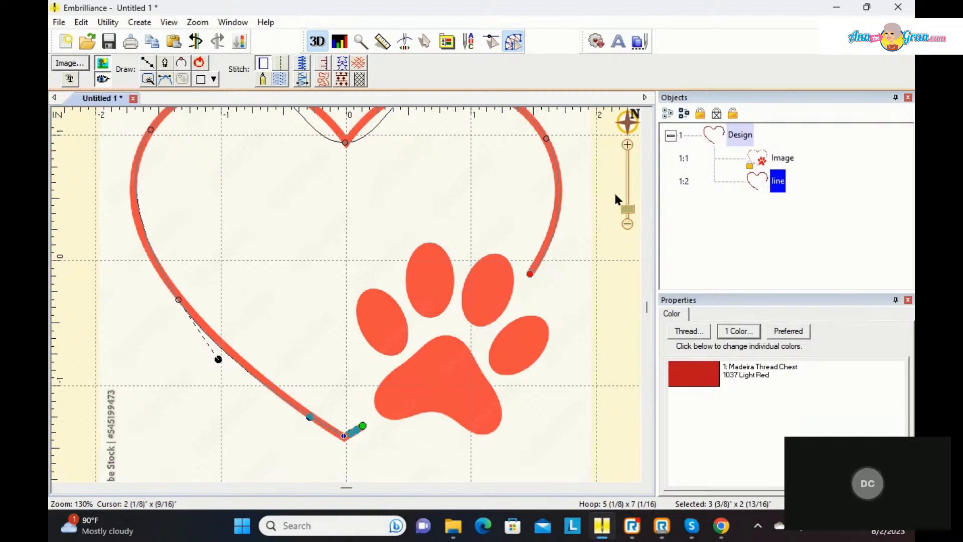
Step: Select the point at the heart's top notch, lengthen its right handle slightly, and shift the point onto the notch
{"action": "left_click", "coordinate": [647, 114]}
{"action": "left_click", "coordinate": [646, 114]}
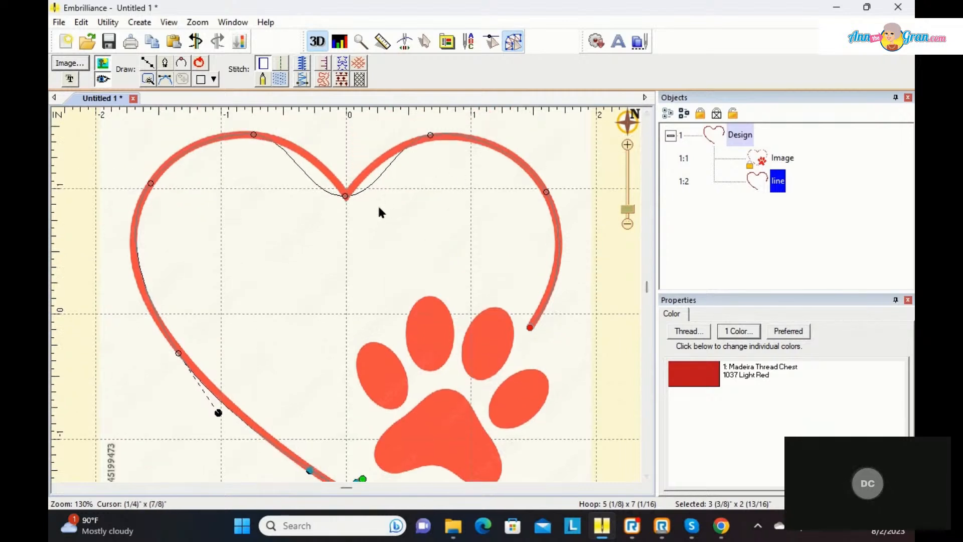
{"action": "left_click", "coordinate": [345, 196]}
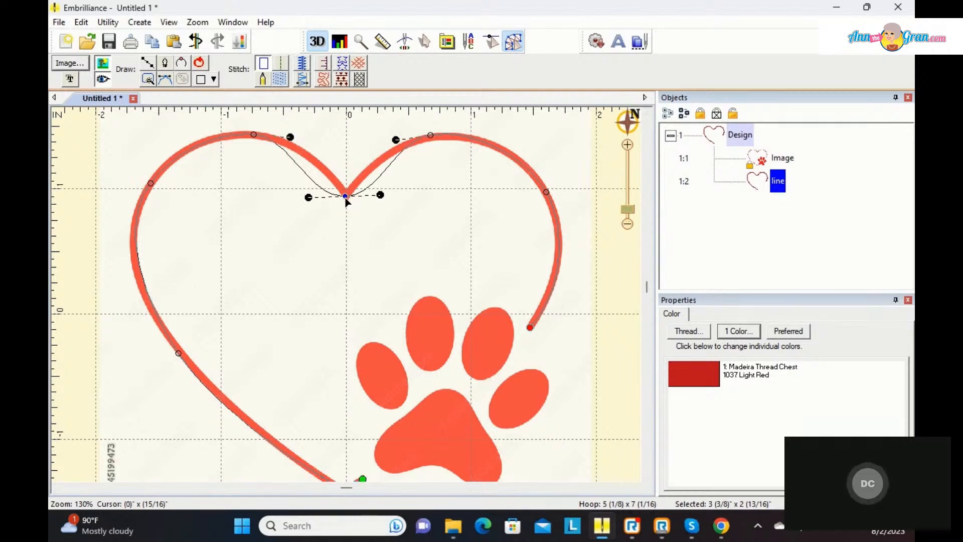
{"action": "right_click", "coordinate": [346, 201]}
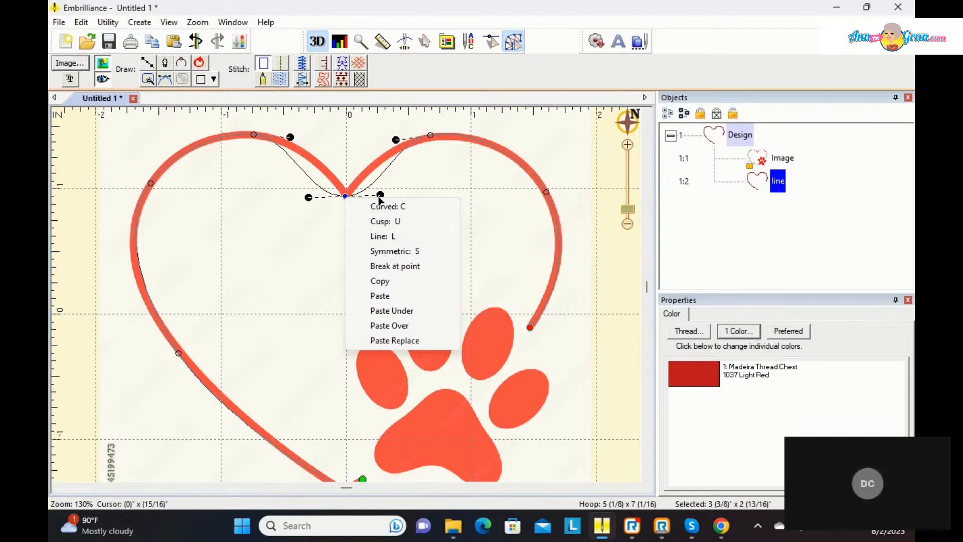
{"action": "left_click", "coordinate": [351, 194]}
{"action": "left_click", "coordinate": [345, 197]}
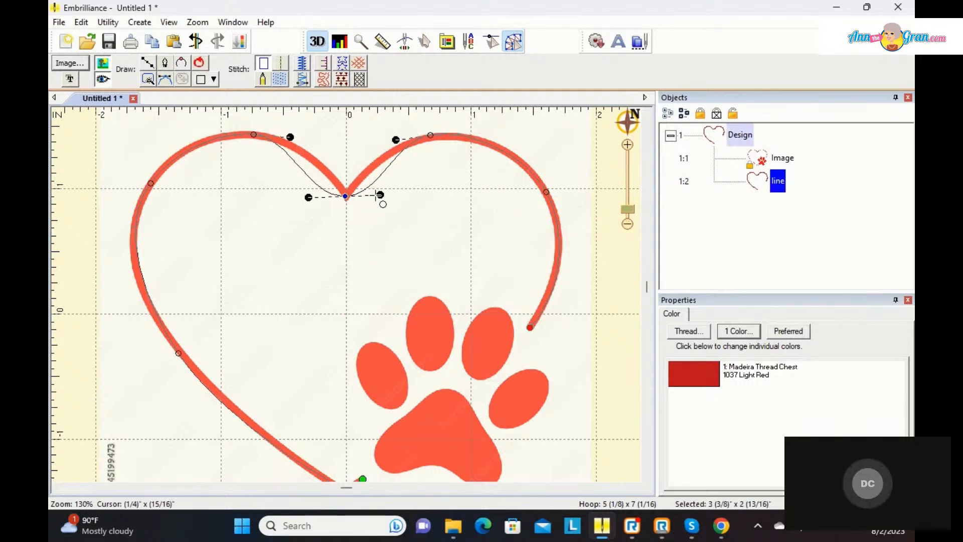
{"action": "mouse_move", "coordinate": [385, 195]}
{"action": "left_mouse_down"}
{"action": "mouse_move", "coordinate": [400, 187]}
{"action": "mouse_move", "coordinate": [396, 202]}
{"action": "mouse_move", "coordinate": [387, 196]}
{"action": "left_mouse_up"}
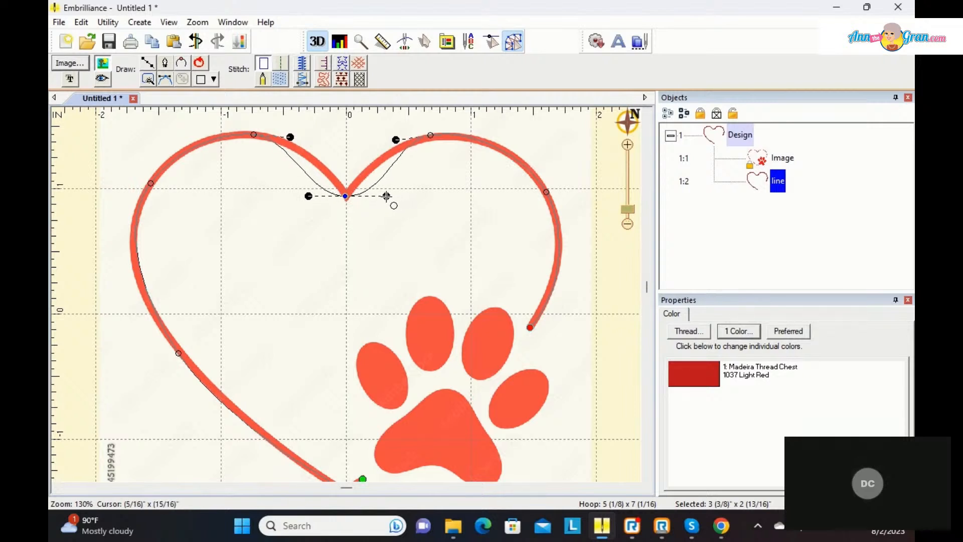
{"action": "left_click_drag", "start_coordinate": [345, 196], "coordinate": [346, 195]}
Step: Make the notch point symmetric and shorten its handles
{"action": "right_click", "coordinate": [347, 196]}
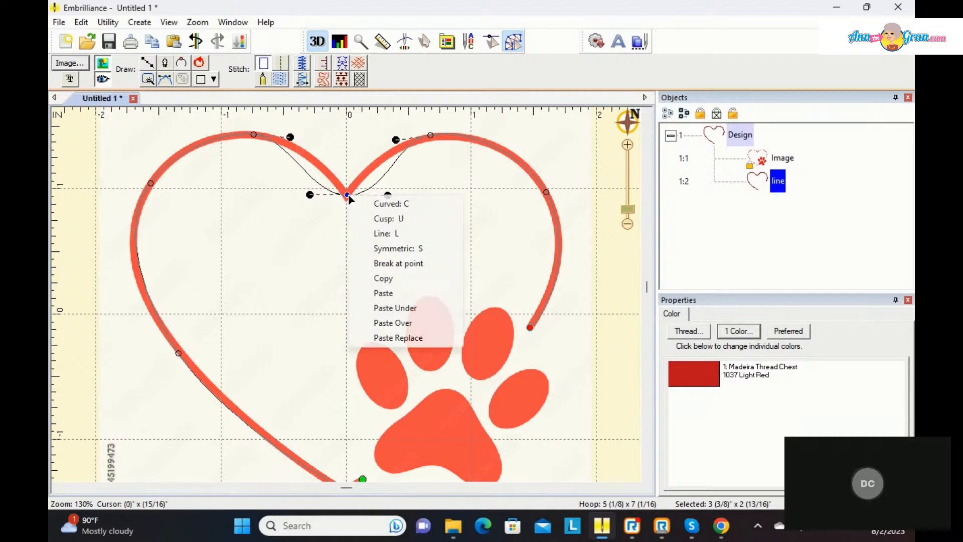
{"action": "left_click", "coordinate": [377, 248]}
{"action": "mouse_move", "coordinate": [387, 195]}
{"action": "left_mouse_down"}
{"action": "mouse_move", "coordinate": [438, 195]}
{"action": "mouse_move", "coordinate": [345, 196]}
{"action": "mouse_move", "coordinate": [376, 197]}
{"action": "left_mouse_up"}
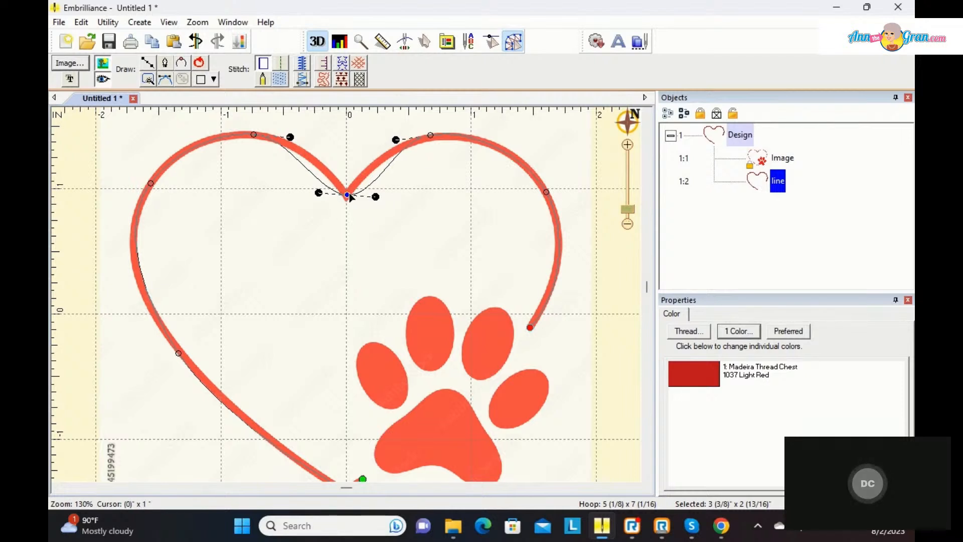
Step: Convert the heart's top notch point to a cusp and move both its handles up so the curves follow the lobes
{"action": "right_click", "coordinate": [350, 196]}
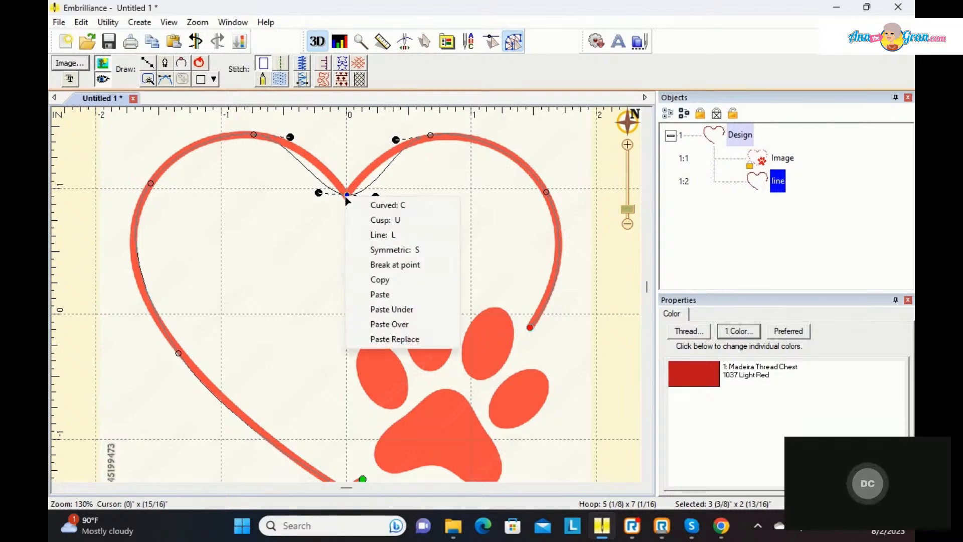
{"action": "left_click", "coordinate": [371, 220]}
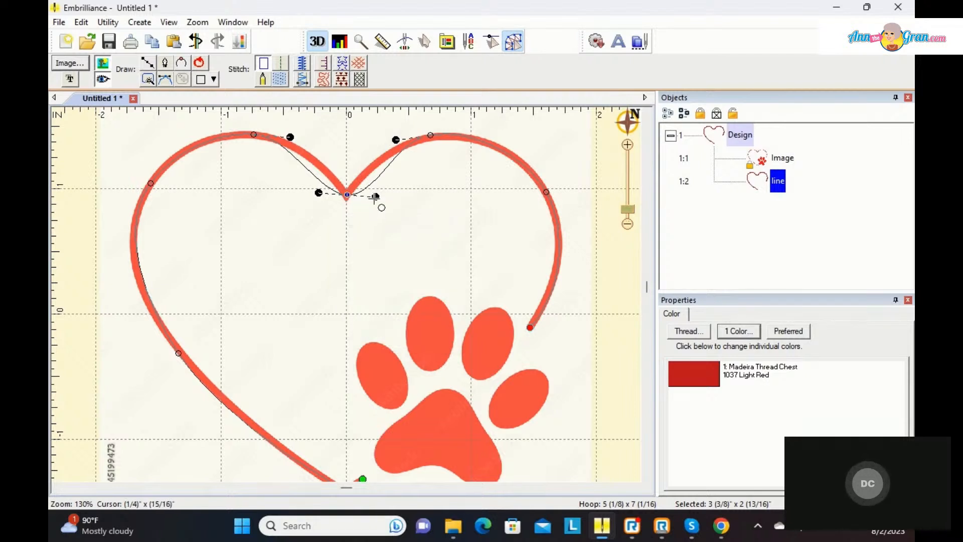
{"action": "left_click_drag", "start_coordinate": [377, 186], "coordinate": [369, 166]}
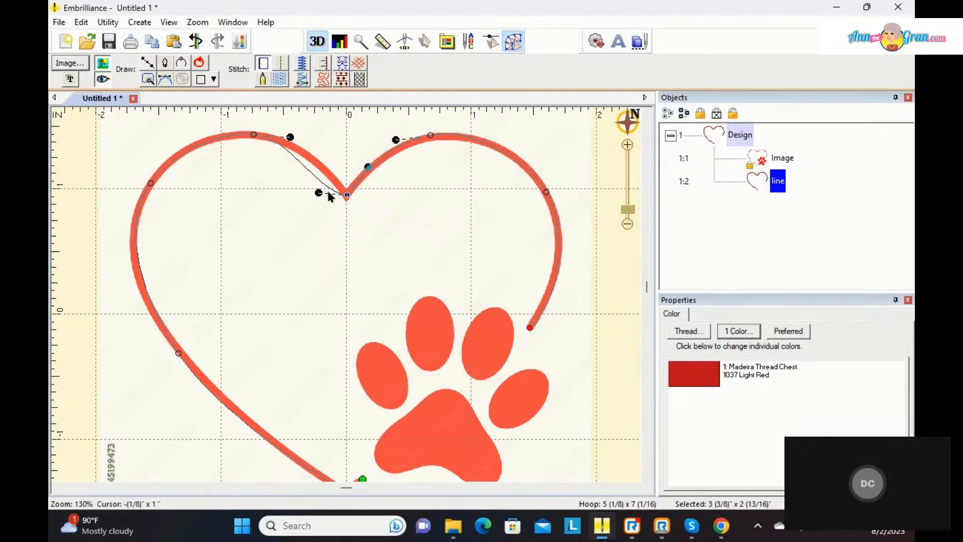
{"action": "left_click_drag", "start_coordinate": [318, 192], "coordinate": [330, 166]}
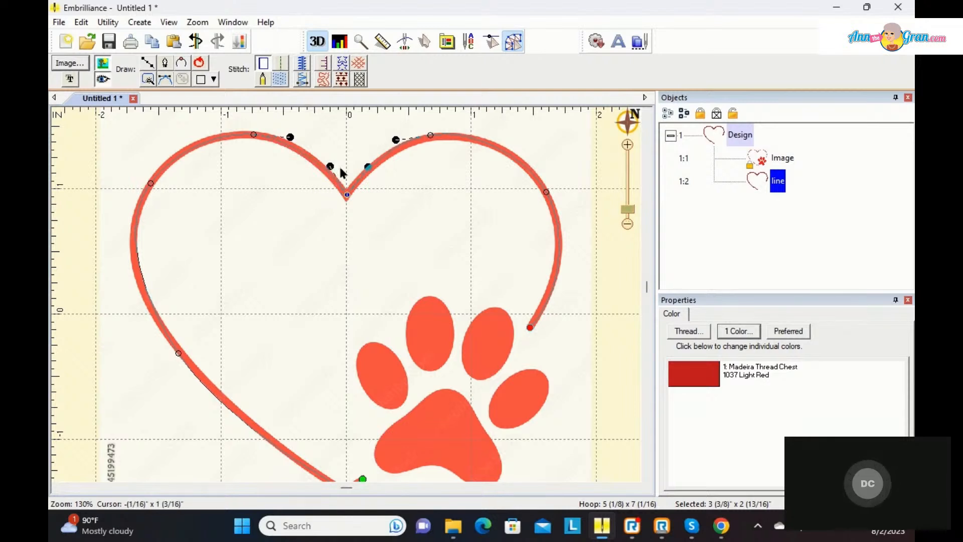
Step: Apply a satin border to the heart line, set its width to 3.0 mm, and deselect it
{"action": "left_click", "coordinate": [302, 65]}
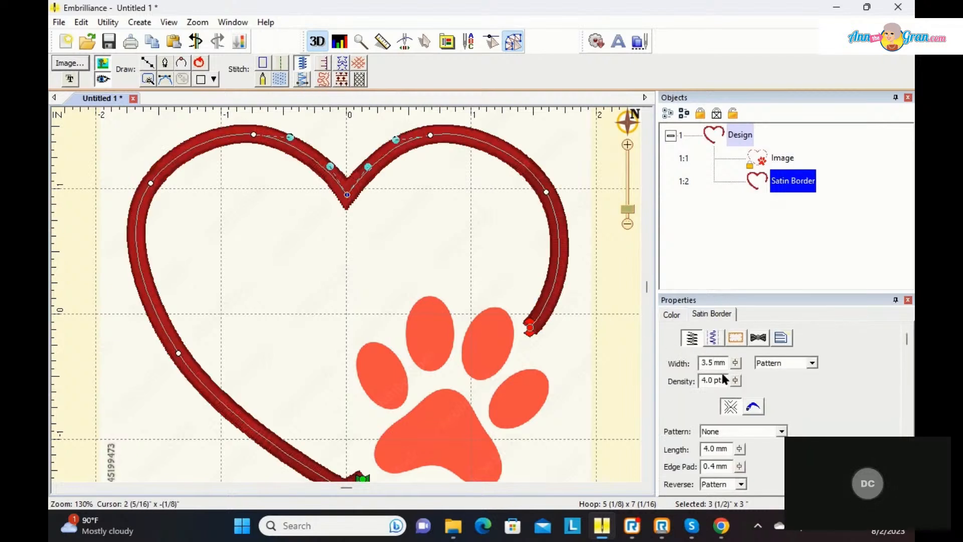
{"action": "left_click_drag", "start_coordinate": [734, 364], "coordinate": [735, 411]}
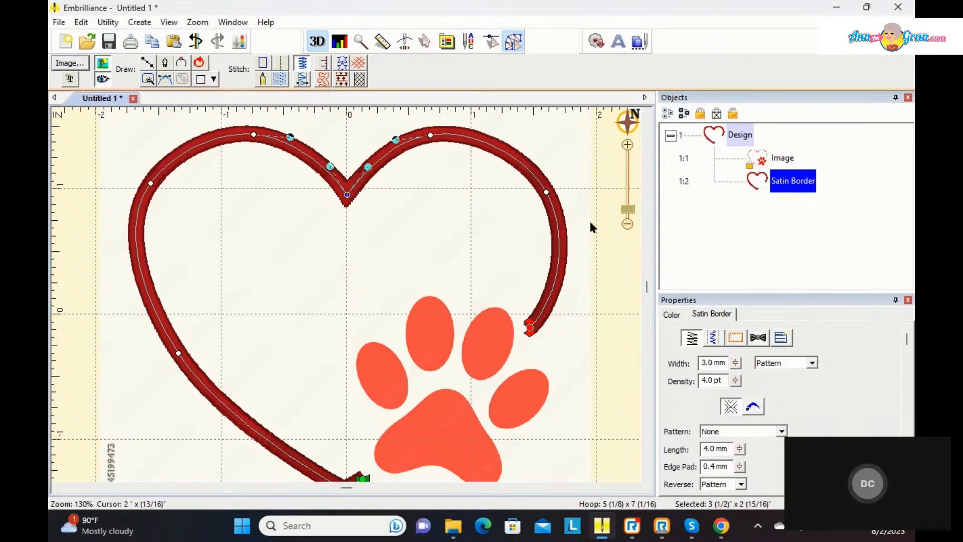
{"action": "left_click", "coordinate": [595, 182]}
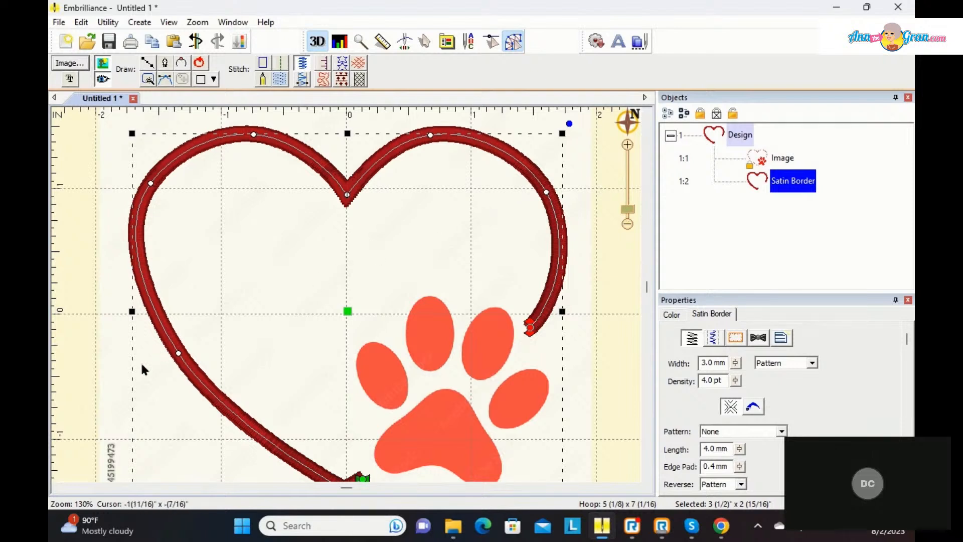
{"action": "left_click", "coordinate": [85, 374]}
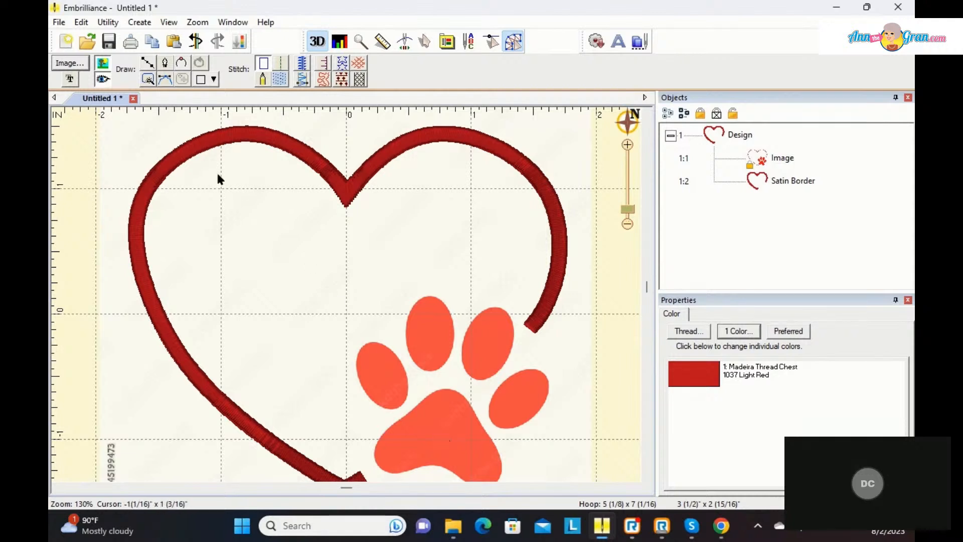
Step: Trace the paw's main pad and its four toes with the magic wand at sensitivity 30
{"action": "left_click", "coordinate": [148, 80]}
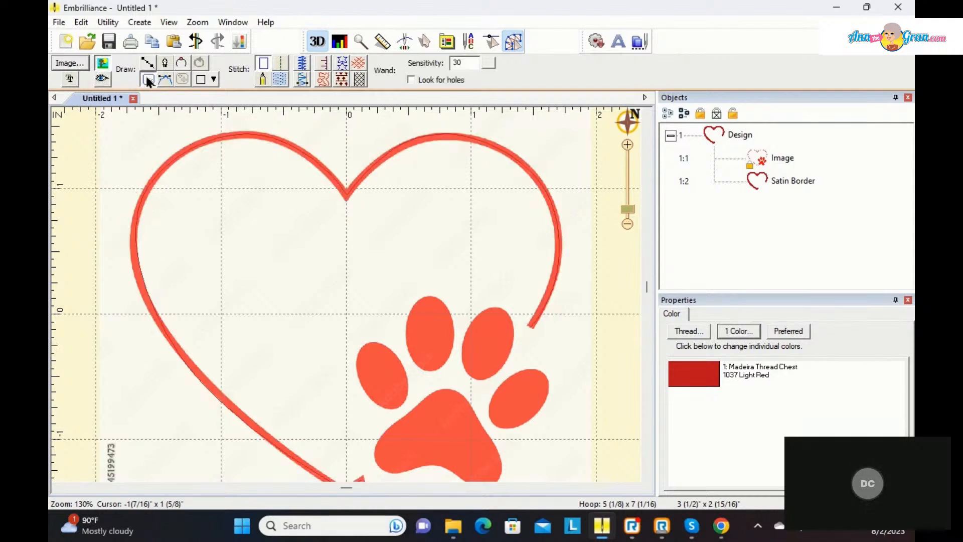
{"action": "left_click", "coordinate": [445, 438]}
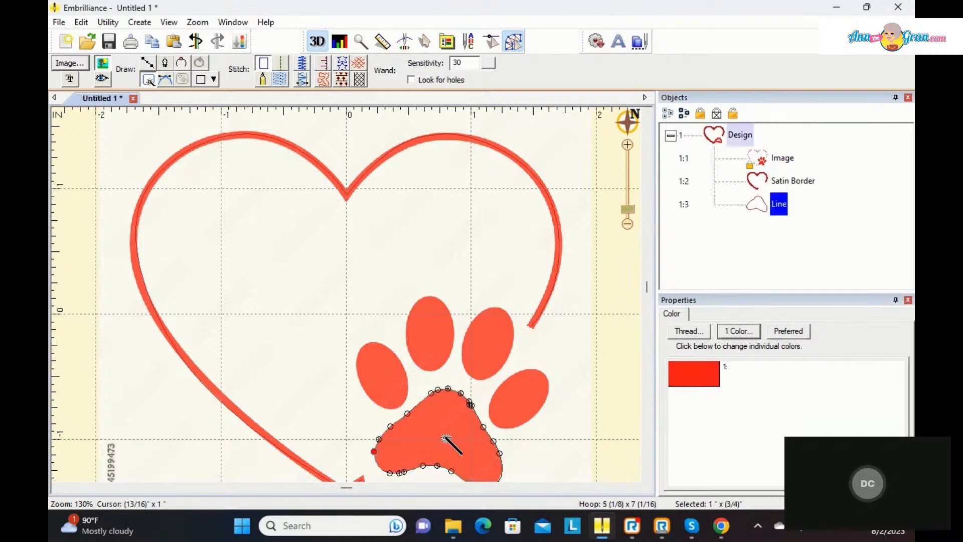
{"action": "left_click", "coordinate": [377, 375]}
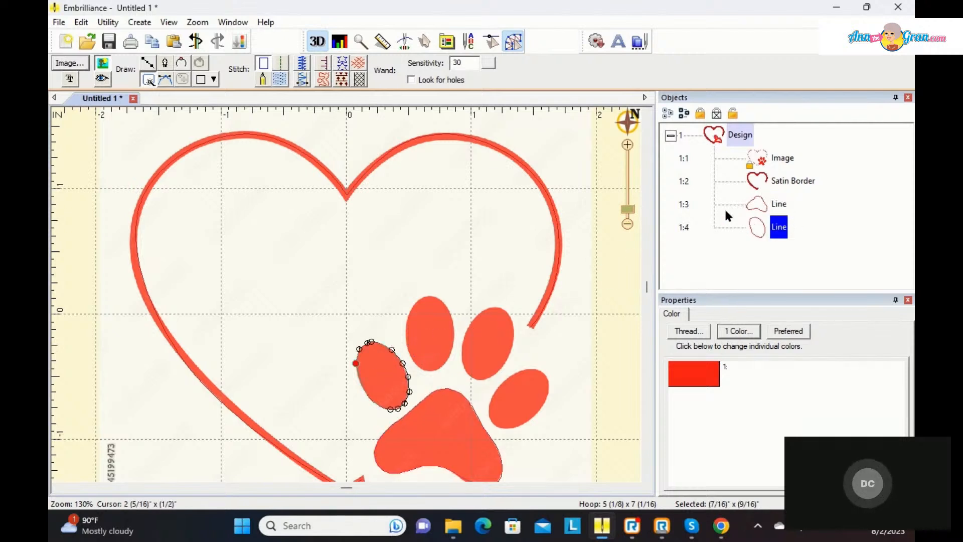
{"action": "left_click", "coordinate": [427, 331]}
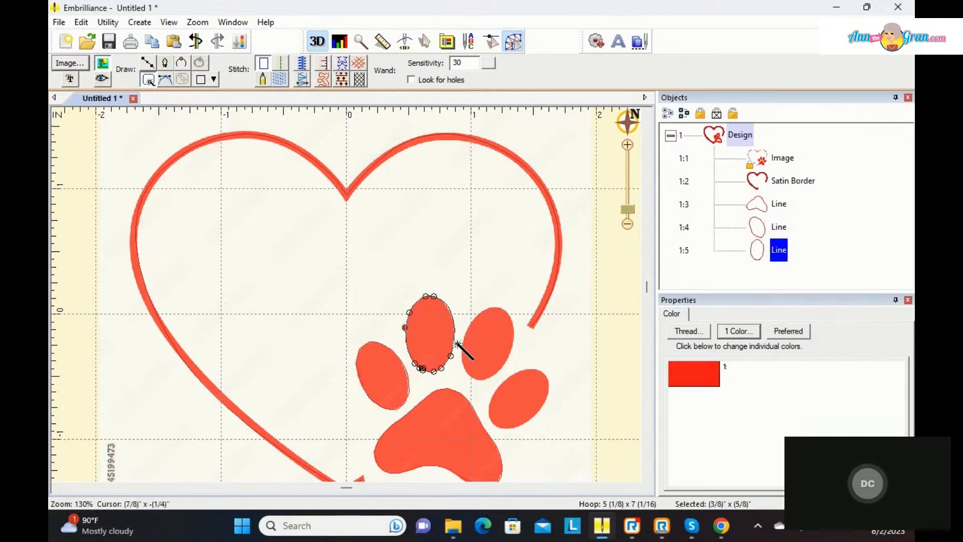
{"action": "left_click", "coordinate": [479, 346]}
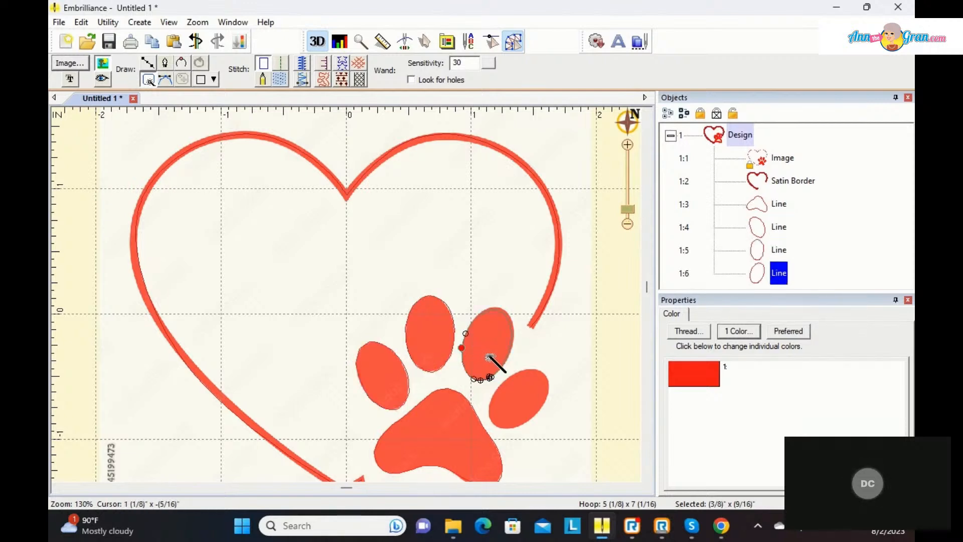
{"action": "left_click", "coordinate": [514, 395]}
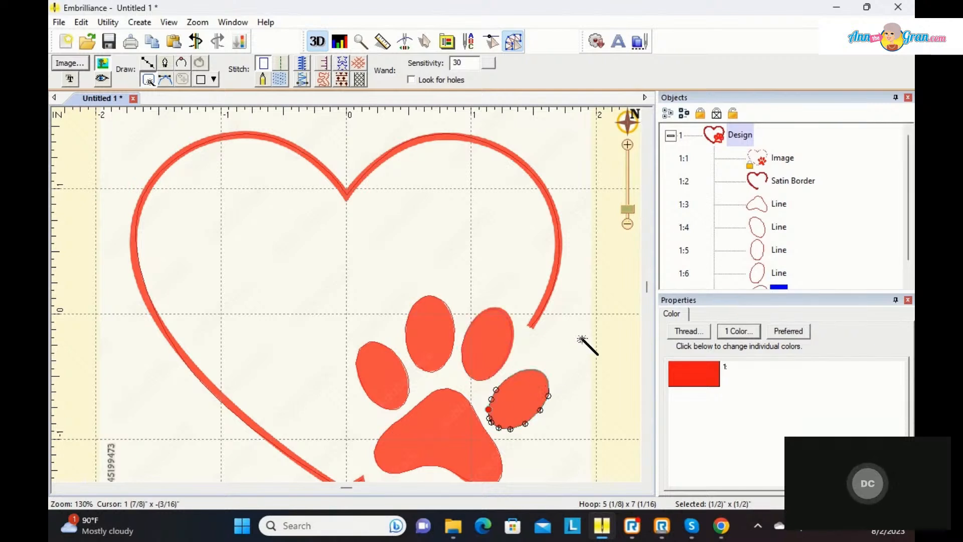
{"action": "key", "text": "Escape"}
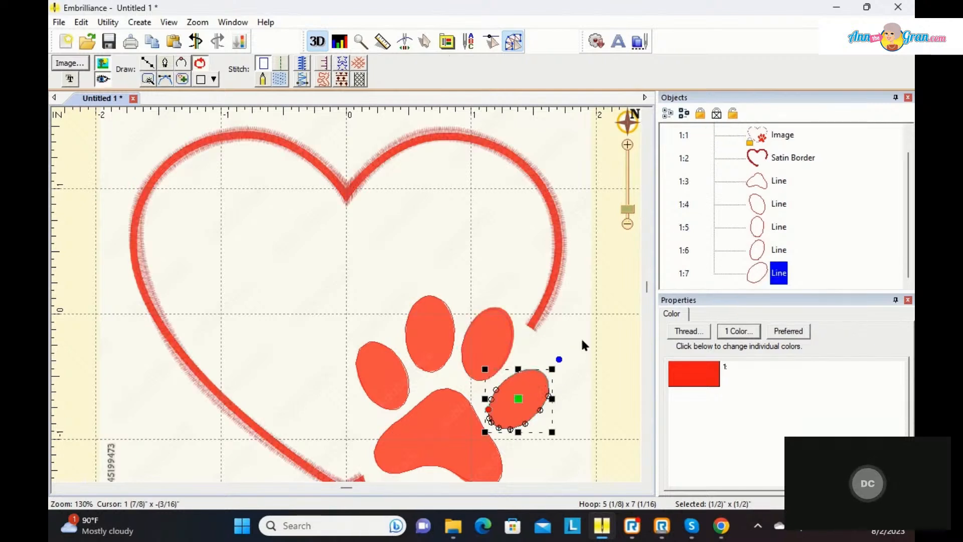
Step: Convert the main paw pad's outline to an applique with a Satin border
{"action": "left_click", "coordinate": [779, 182]}
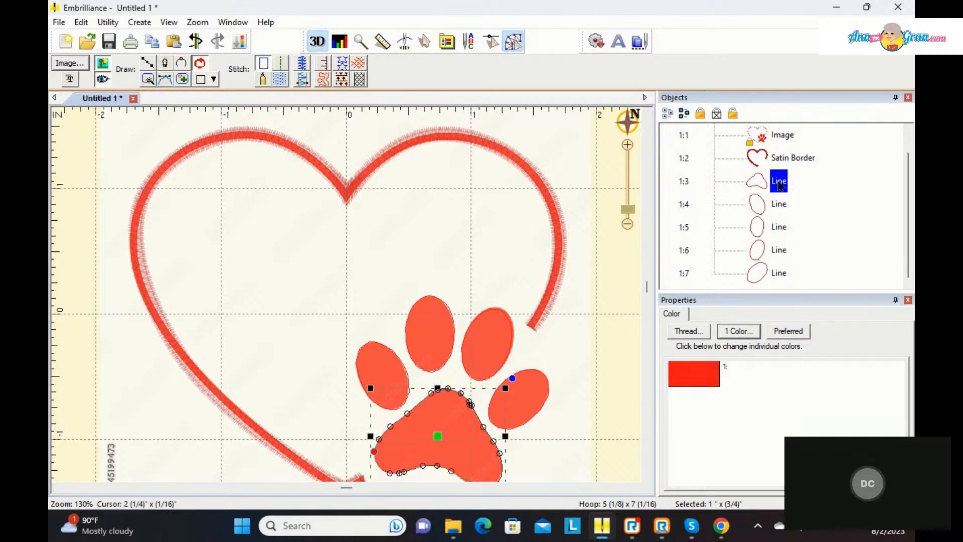
{"action": "left_click", "coordinate": [324, 63]}
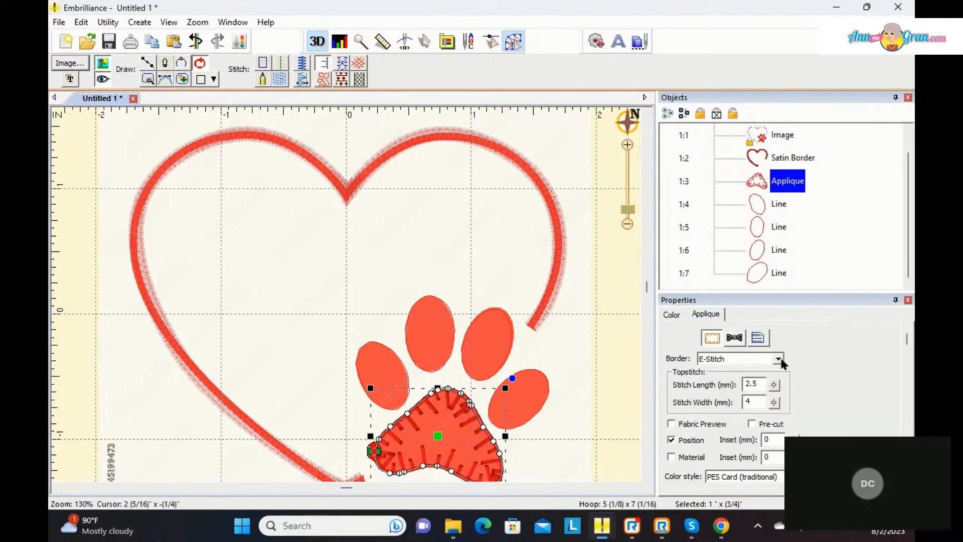
{"action": "left_click", "coordinate": [778, 359]}
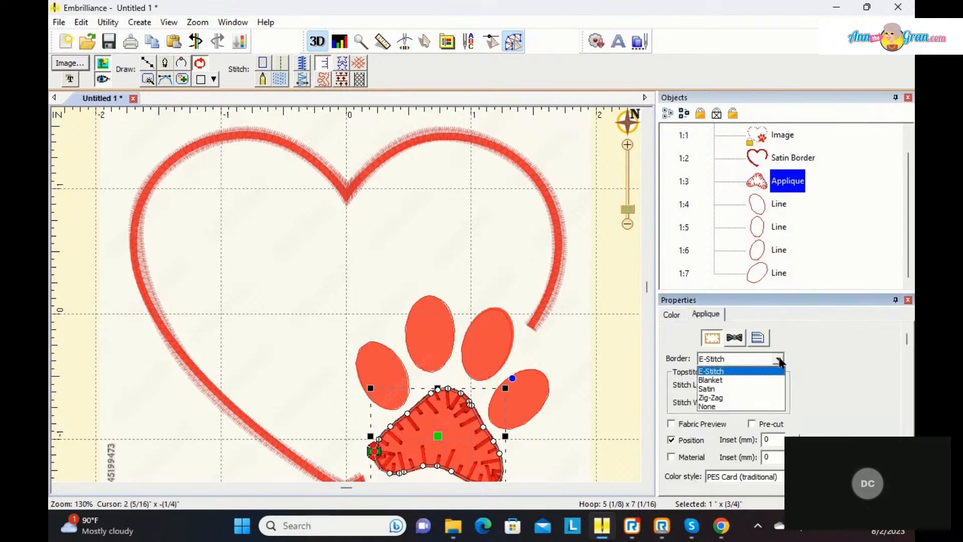
{"action": "left_click", "coordinate": [736, 389]}
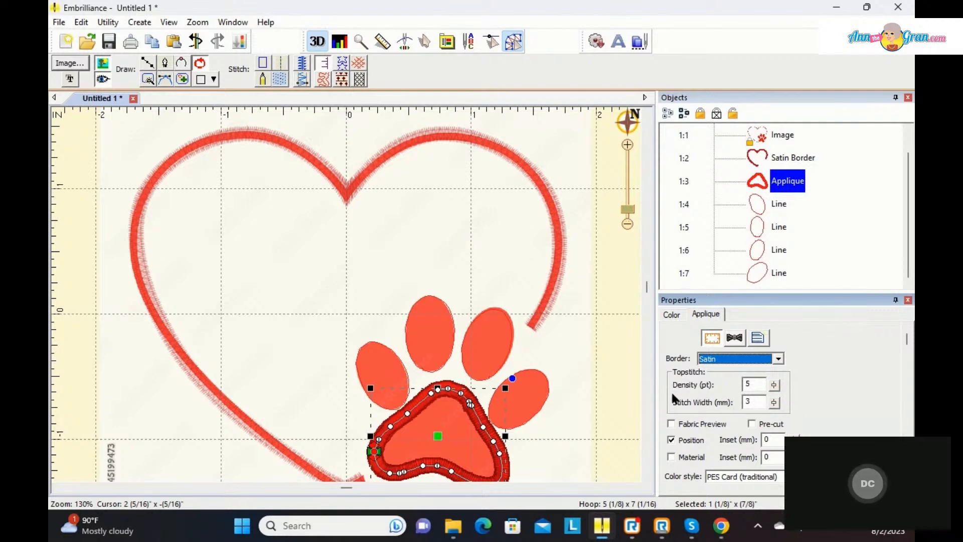
Step: Set the paw pad applique's stitch width to 2.0 mm and enable its Material and Fabric Preview options
{"action": "left_click", "coordinate": [773, 402]}
{"action": "left_click", "coordinate": [774, 406]}
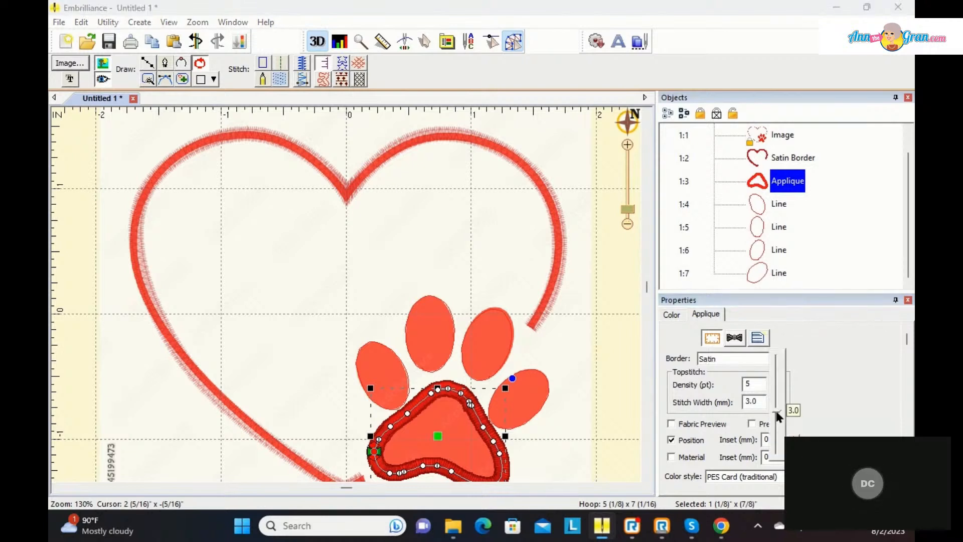
{"action": "left_click_drag", "start_coordinate": [780, 424], "coordinate": [781, 435]}
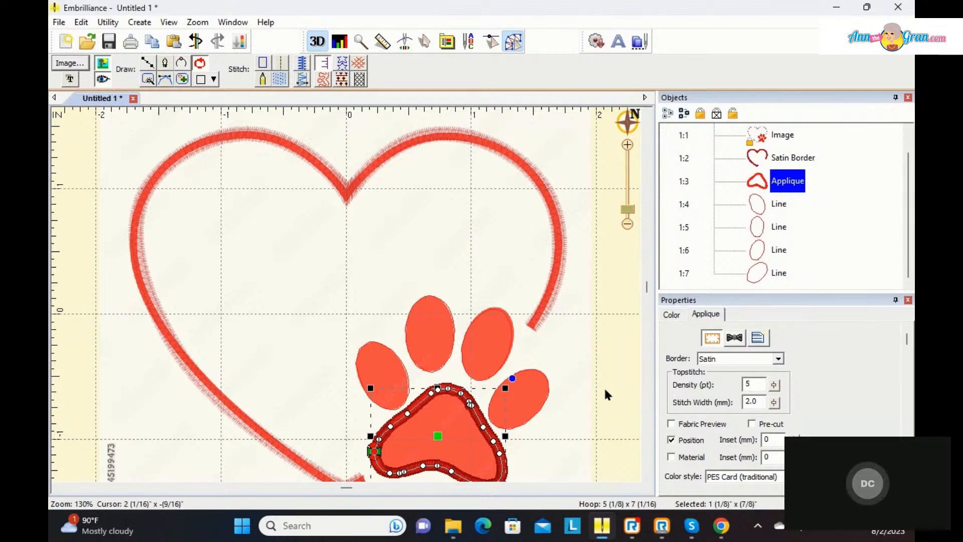
{"action": "left_click", "coordinate": [672, 458]}
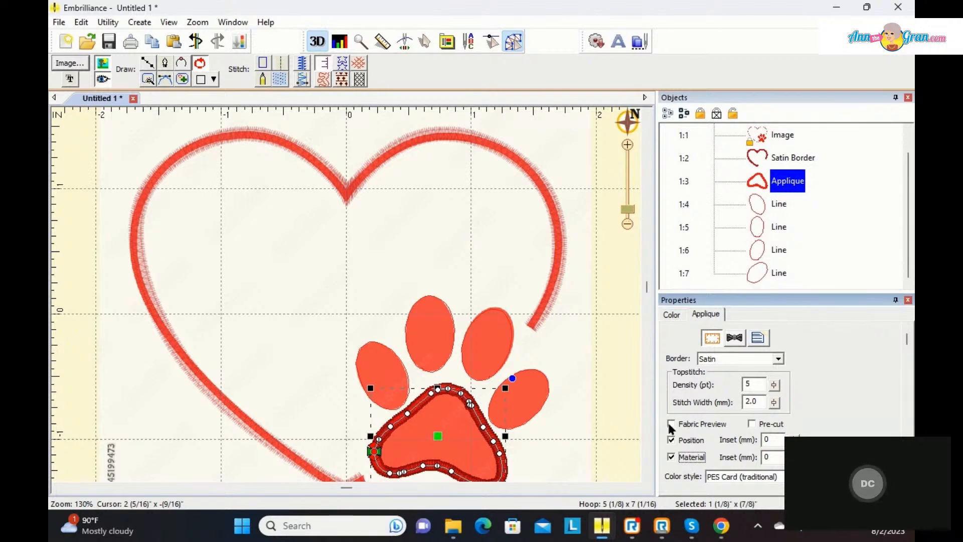
{"action": "left_click", "coordinate": [671, 424]}
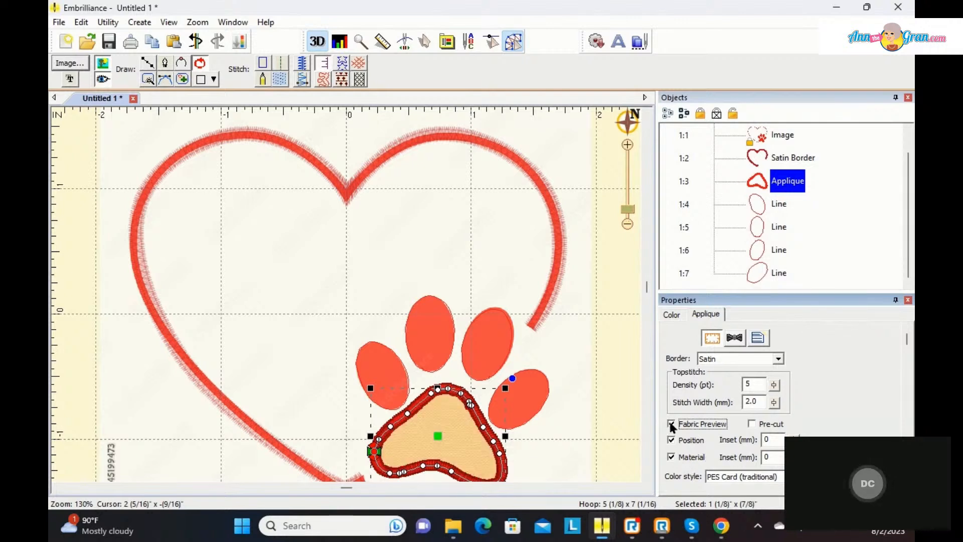
Step: Try the Pre-cut option on the paw pad applique and turn it back off, keeping Material enabled
{"action": "left_click", "coordinate": [751, 424]}
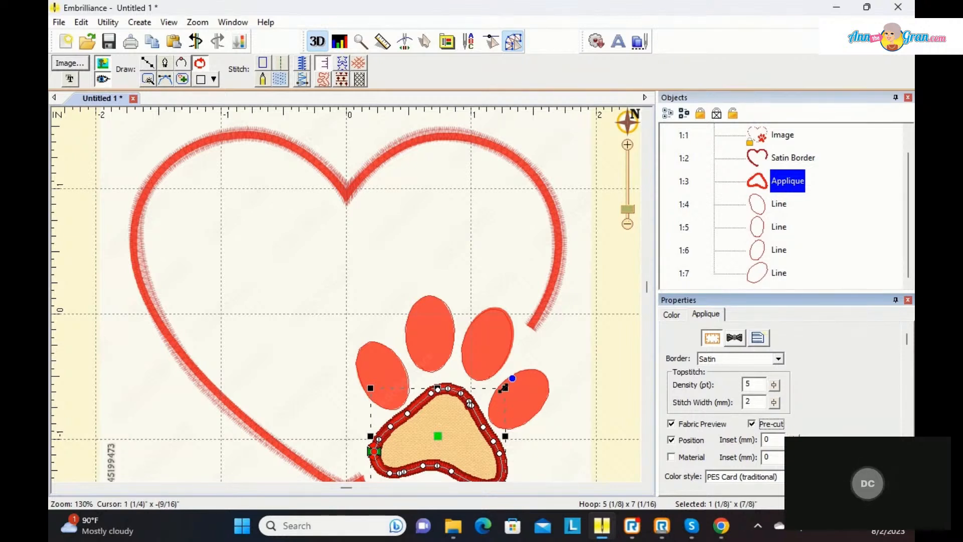
{"action": "mouse_move", "coordinate": [504, 387]}
{"action": "left_mouse_down"}
{"action": "mouse_move", "coordinate": [519, 380]}
{"action": "mouse_move", "coordinate": [506, 386]}
{"action": "left_mouse_up"}
{"action": "scroll", "coordinate": [535, 400], "scroll_direction": "down", "scroll_amount": 1}
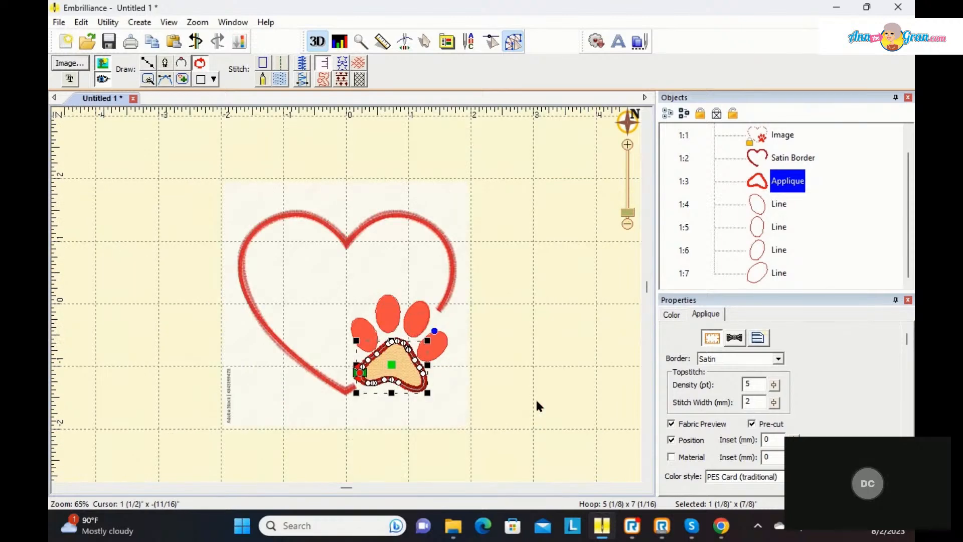
{"action": "scroll", "coordinate": [536, 402], "scroll_direction": "up", "scroll_amount": 1}
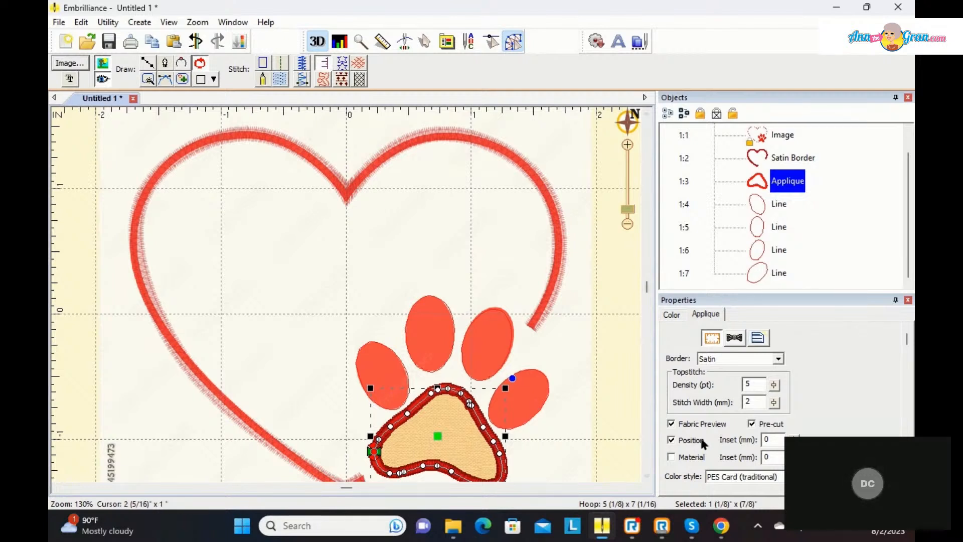
{"action": "left_click", "coordinate": [752, 425]}
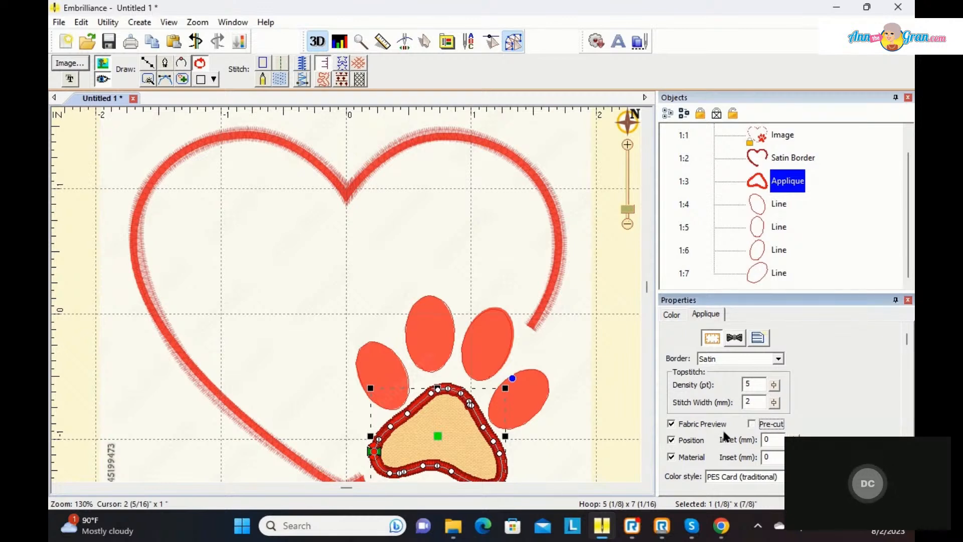
{"action": "left_click", "coordinate": [687, 459]}
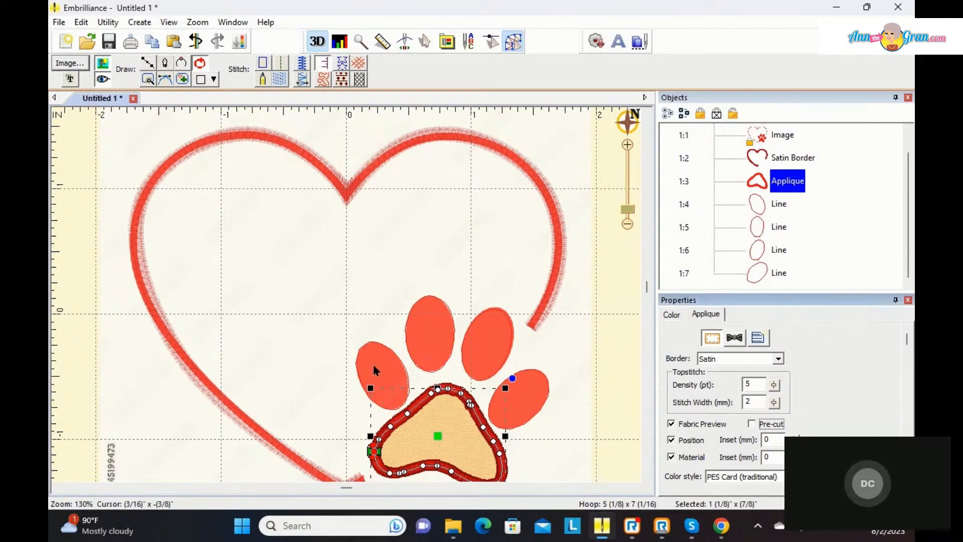
Step: Convert the leftmost toe's outline to fill stitches and tilt the stitch angle so it rises to the right
{"action": "left_click", "coordinate": [762, 203]}
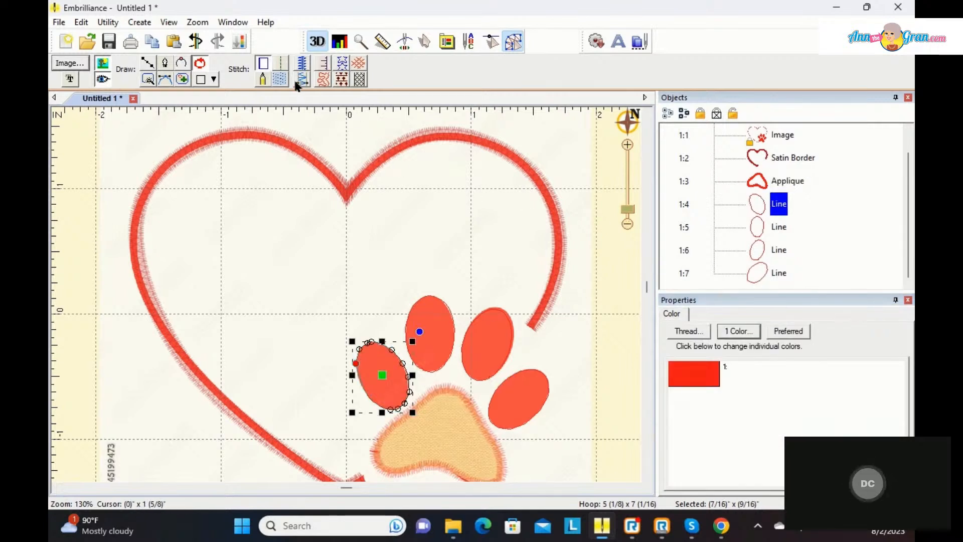
{"action": "left_click", "coordinate": [281, 79]}
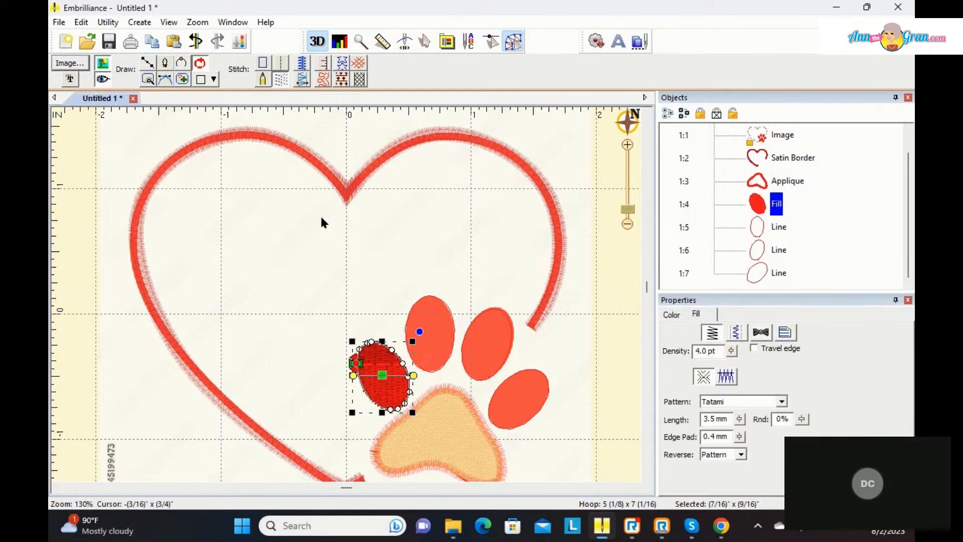
{"action": "left_click_drag", "start_coordinate": [352, 377], "coordinate": [360, 392]}
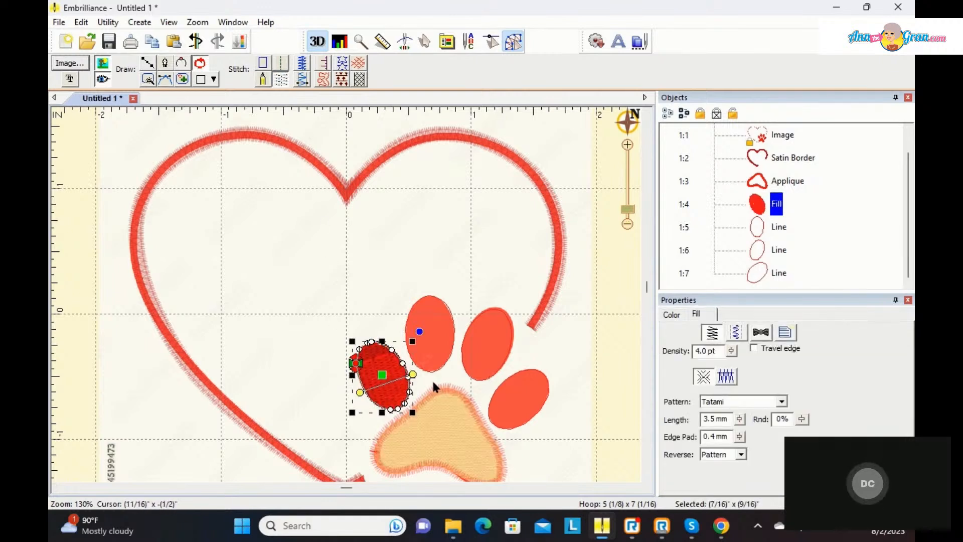
{"action": "left_click_drag", "start_coordinate": [412, 373], "coordinate": [409, 365]}
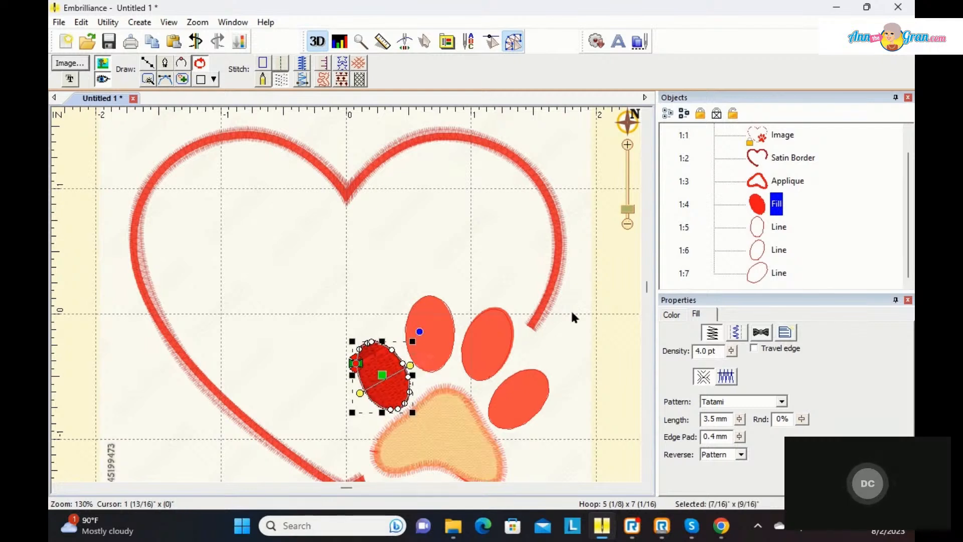
Step: Convert the second and third toes' outlines to fill stitches and tilt the third toe's stitch angle so it falls slightly to the right
{"action": "left_click", "coordinate": [761, 227]}
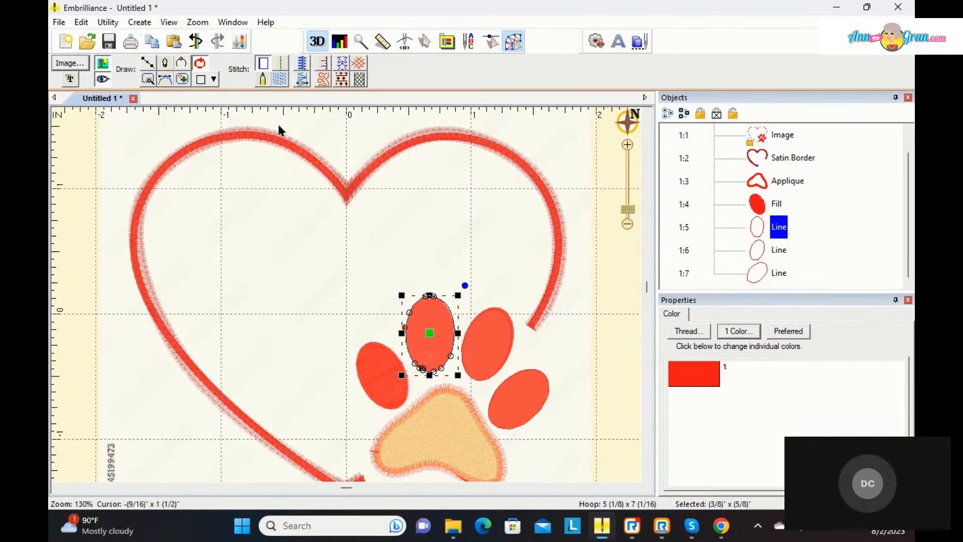
{"action": "left_click", "coordinate": [283, 80]}
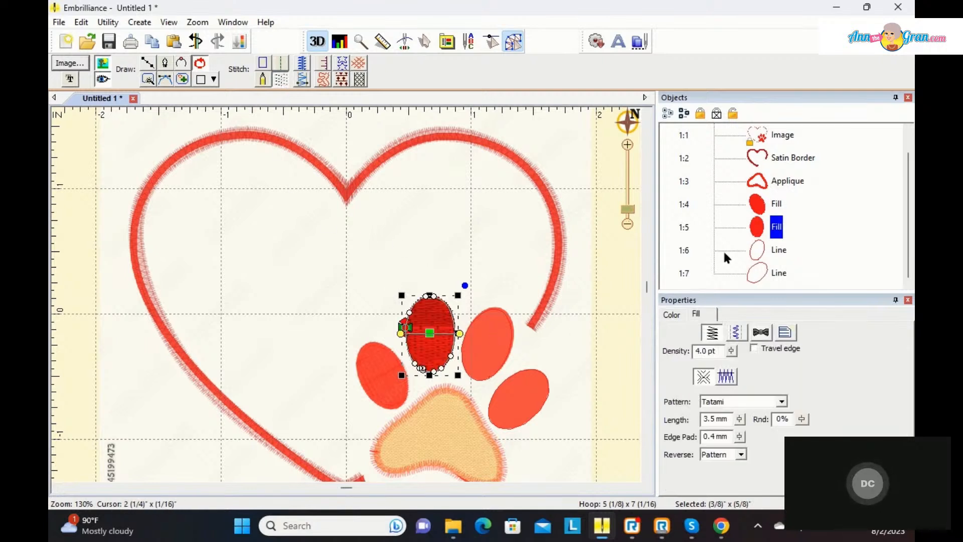
{"action": "left_click", "coordinate": [762, 248]}
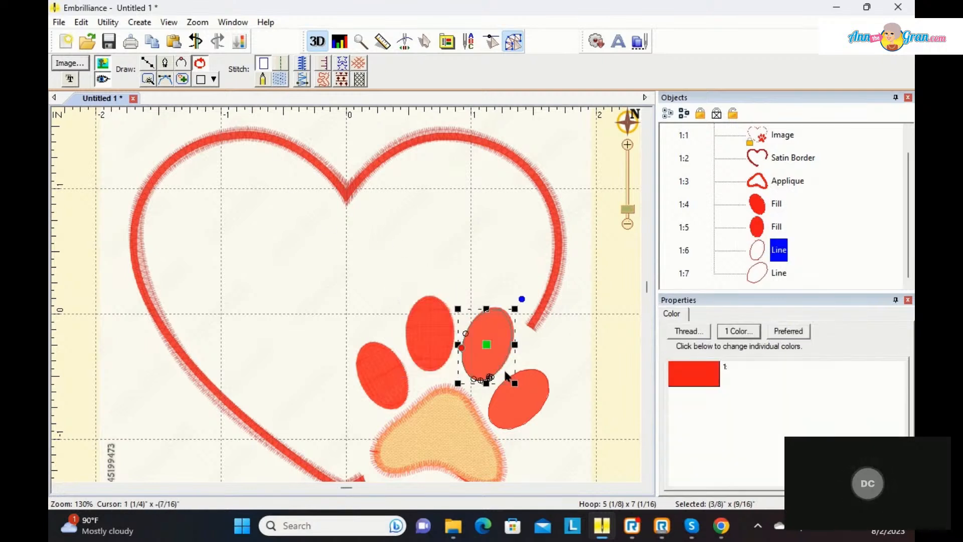
{"action": "left_click", "coordinate": [281, 79]}
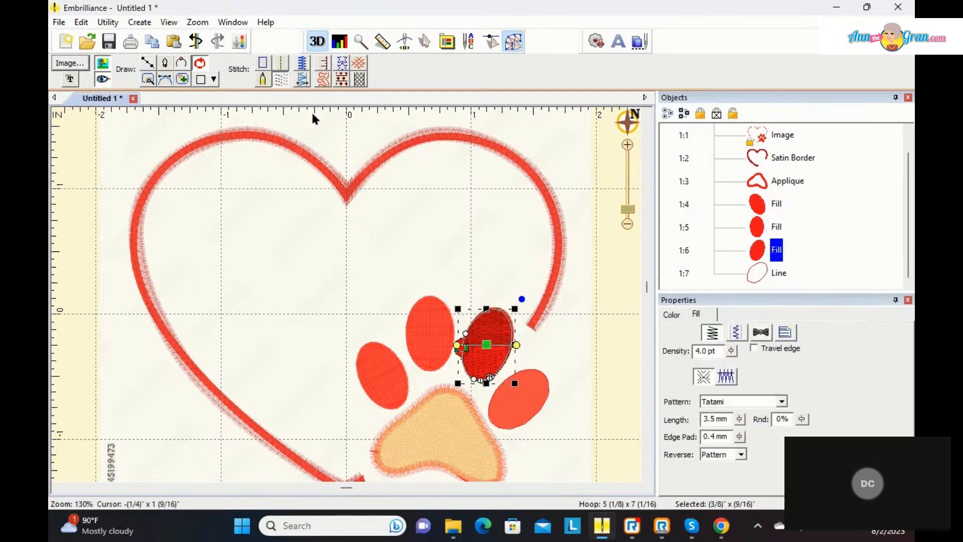
{"action": "left_click_drag", "start_coordinate": [519, 349], "coordinate": [511, 361]}
Step: Convert the rightmost toe's outline to fill stitches and tilt its stitch angle so it falls steeply to the right
{"action": "left_click", "coordinate": [746, 279]}
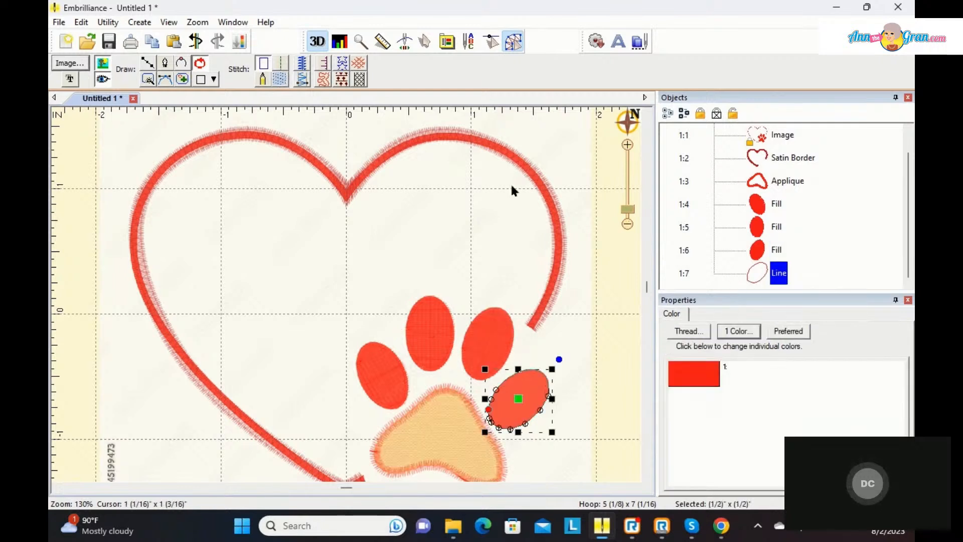
{"action": "left_click", "coordinate": [282, 79]}
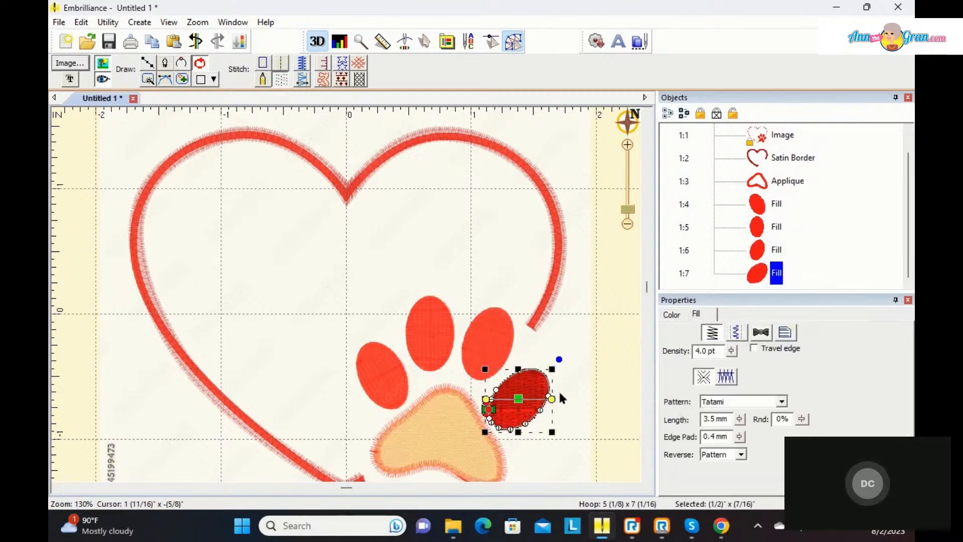
{"action": "left_click_drag", "start_coordinate": [555, 404], "coordinate": [549, 417]}
{"action": "left_click_drag", "start_coordinate": [485, 397], "coordinate": [500, 385]}
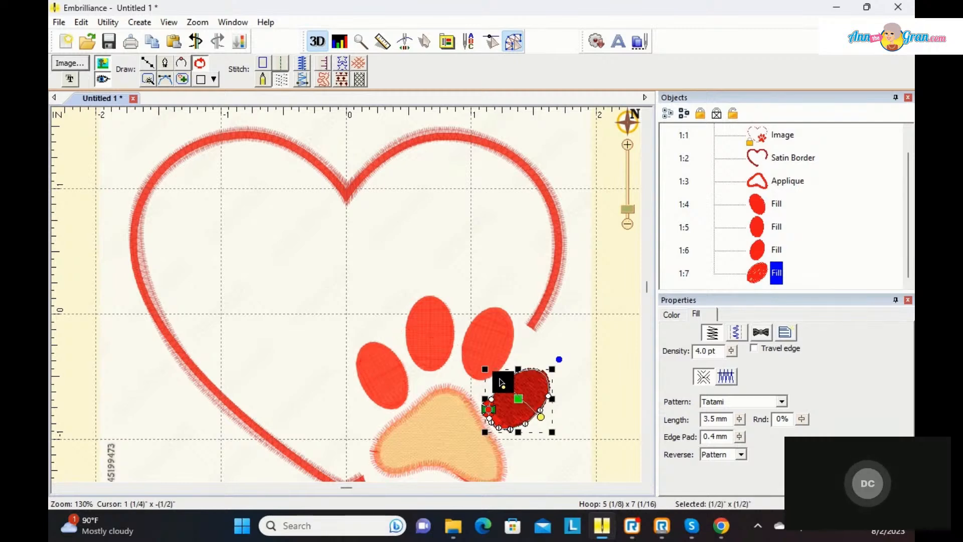
{"action": "left_click", "coordinate": [593, 376]}
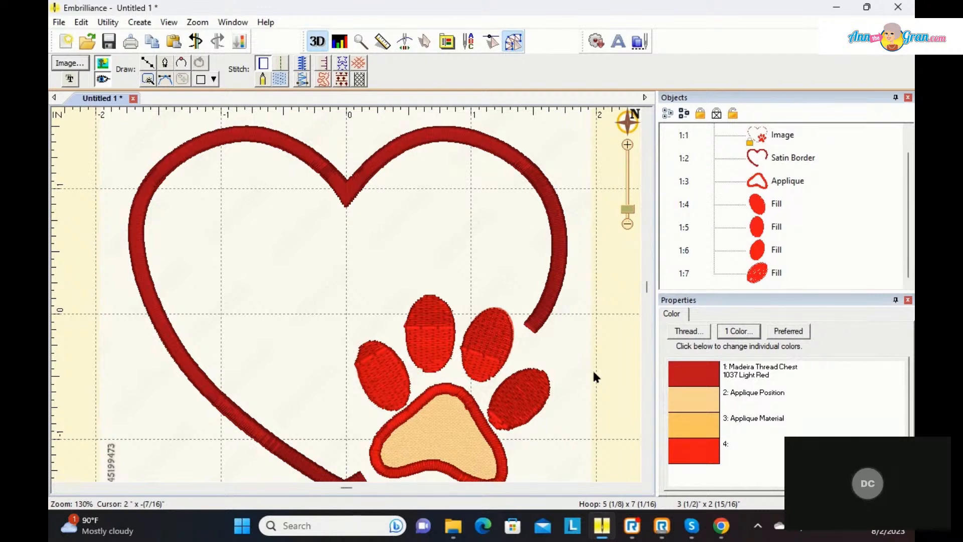
Step: Move the leftmost toe's stitch end point to its lower tip and its start point to its upper tip
{"action": "left_click", "coordinate": [371, 377]}
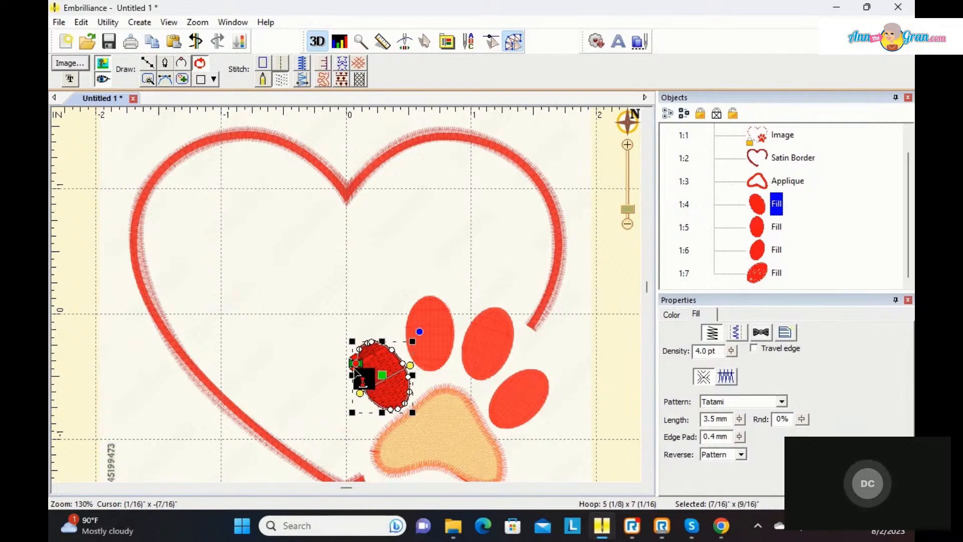
{"action": "mouse_move", "coordinate": [355, 369]}
{"action": "left_mouse_down"}
{"action": "mouse_move", "coordinate": [410, 416]}
{"action": "mouse_move", "coordinate": [402, 411]}
{"action": "left_mouse_up"}
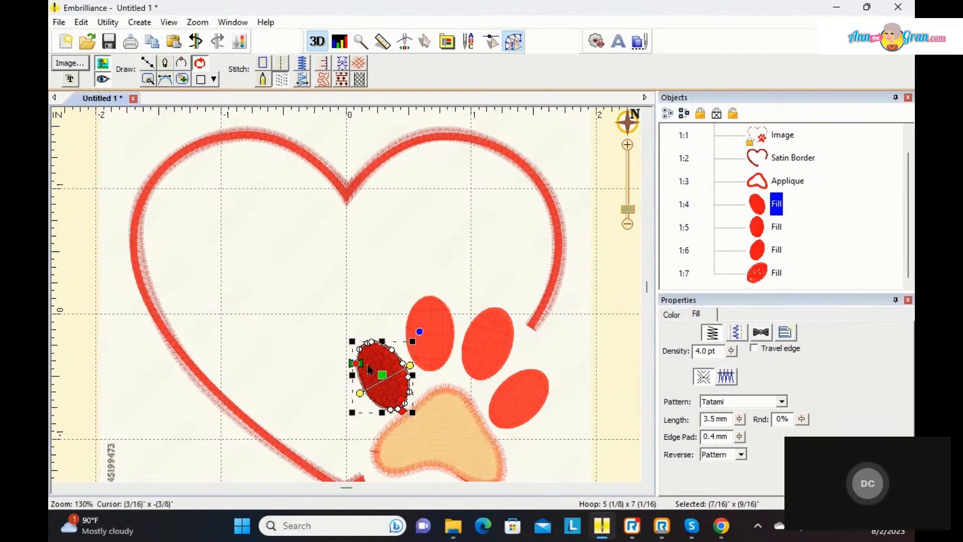
{"action": "left_click_drag", "start_coordinate": [374, 373], "coordinate": [379, 358]}
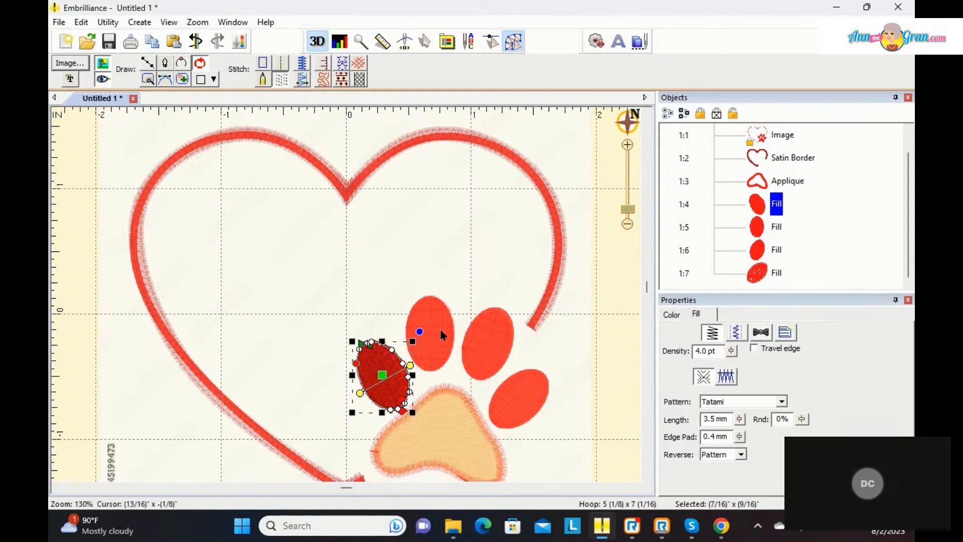
Step: Move the second toe's stitch start point to its lower tip and its end point to its upper tip
{"action": "left_click", "coordinate": [774, 227]}
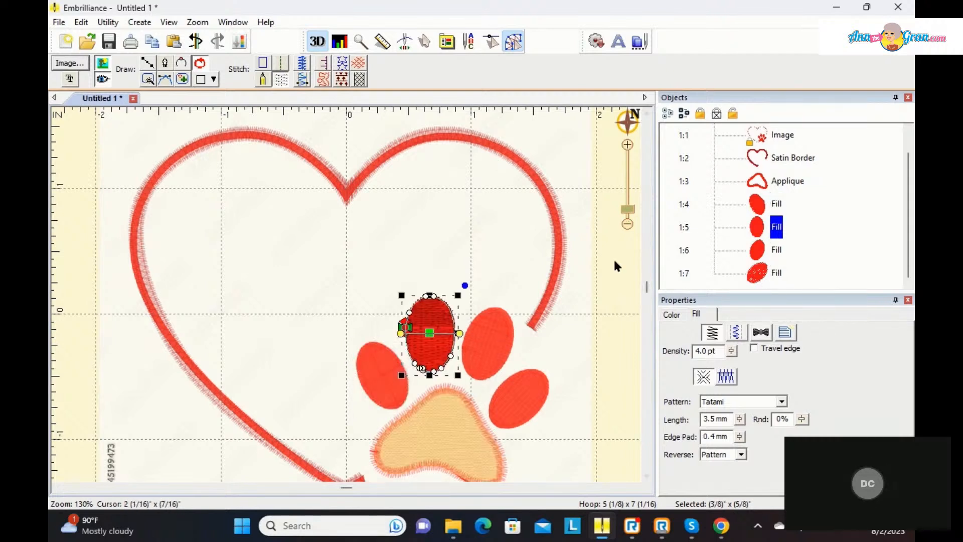
{"action": "left_click_drag", "start_coordinate": [420, 339], "coordinate": [440, 380]}
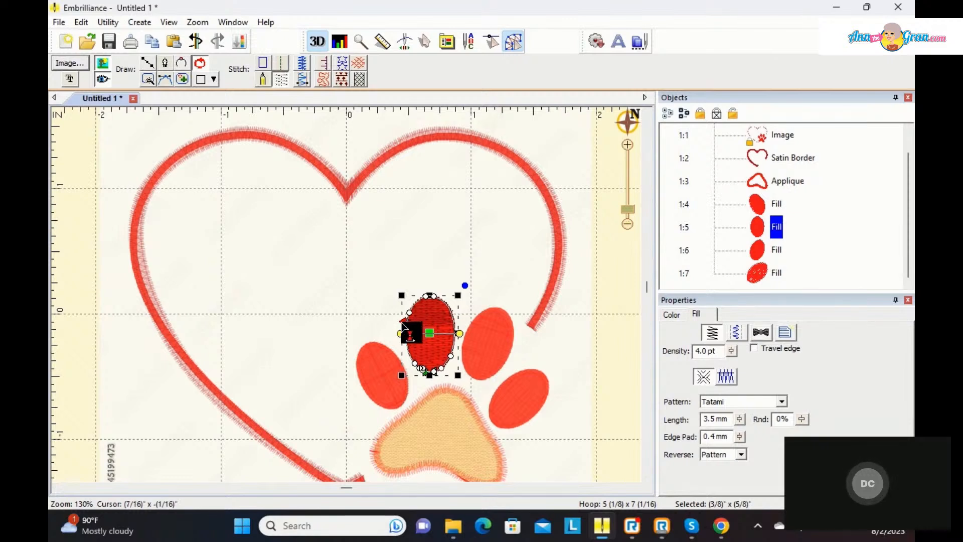
{"action": "left_click_drag", "start_coordinate": [404, 322], "coordinate": [432, 300]}
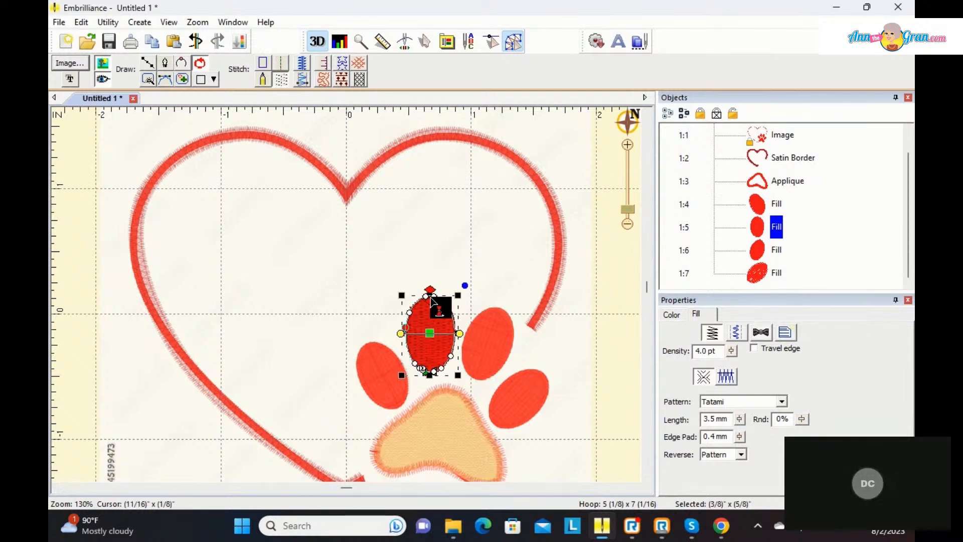
Step: Move the third toe's stitch start point to its upper tip and its end point to its lower tip
{"action": "left_click", "coordinate": [752, 253]}
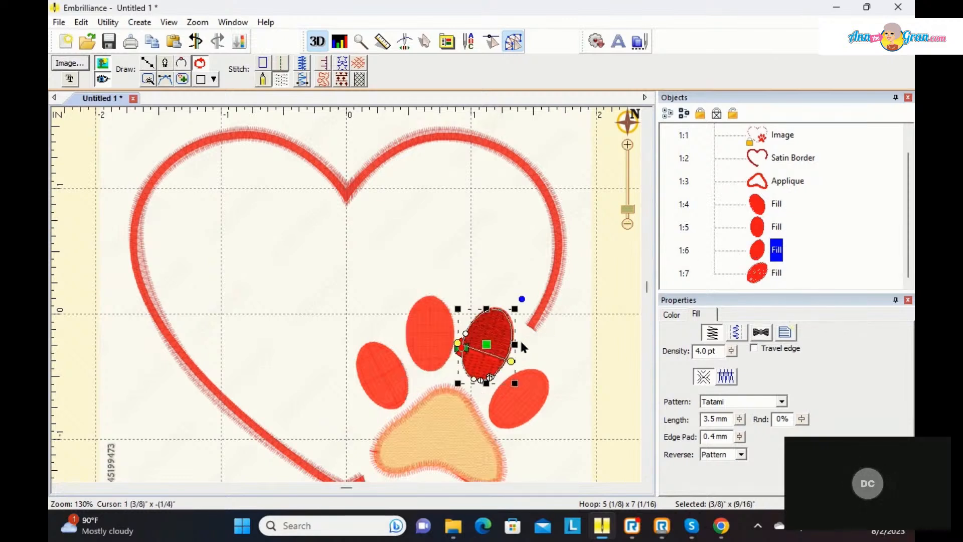
{"action": "left_click_drag", "start_coordinate": [466, 347], "coordinate": [505, 325]}
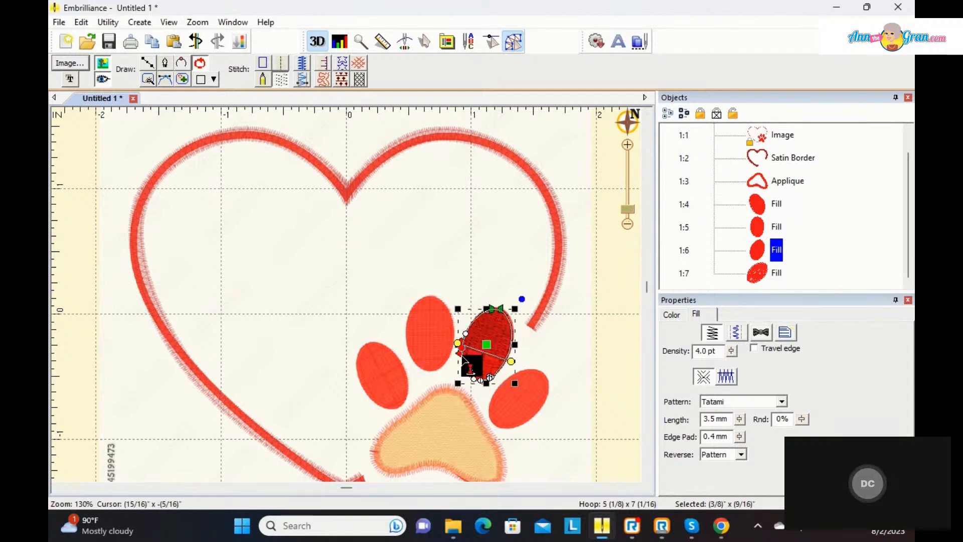
{"action": "left_click_drag", "start_coordinate": [461, 359], "coordinate": [472, 383]}
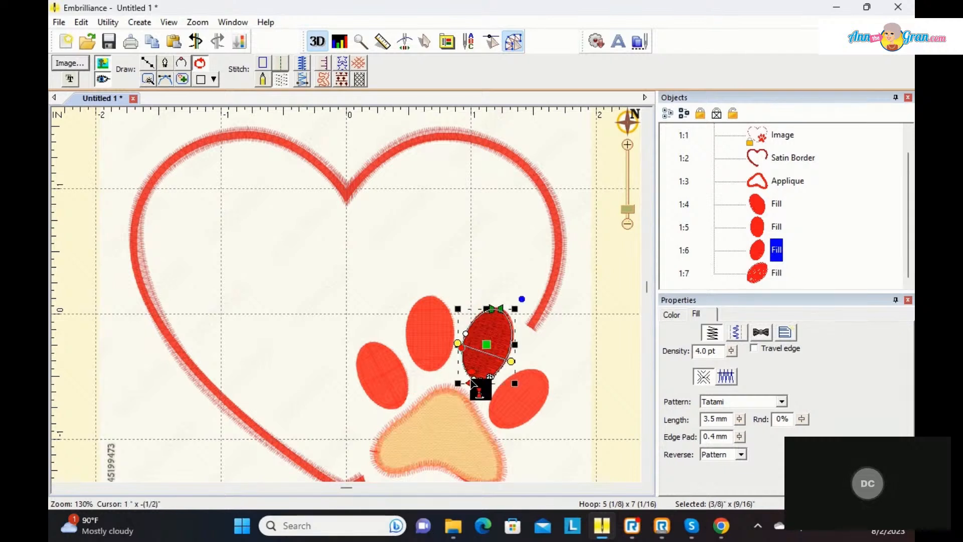
Step: Move the rightmost toe's stitch start point to its lower-left end
{"action": "left_click", "coordinate": [756, 273]}
{"action": "left_click_drag", "start_coordinate": [494, 410], "coordinate": [496, 417]}
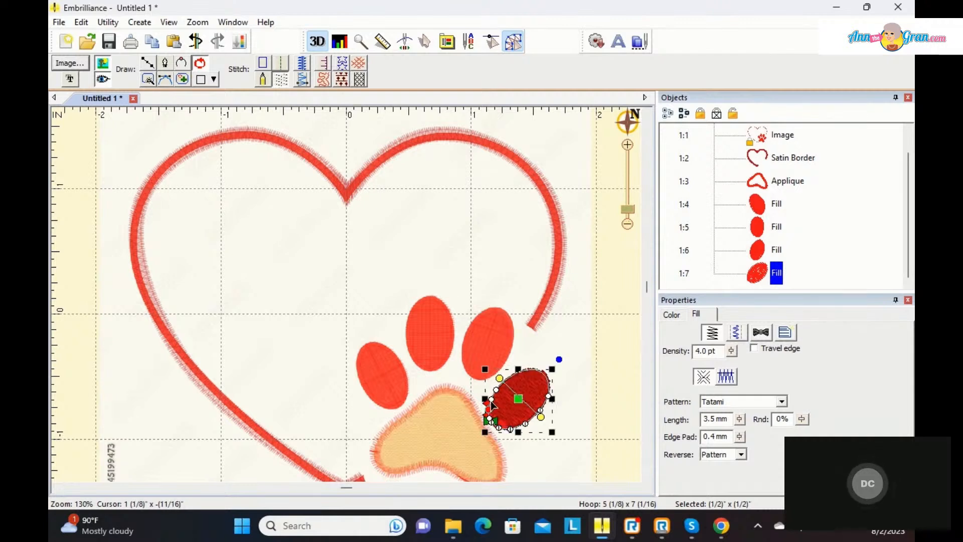
{"action": "left_click", "coordinate": [491, 401]}
{"action": "left_click_drag", "start_coordinate": [494, 399], "coordinate": [490, 401]}
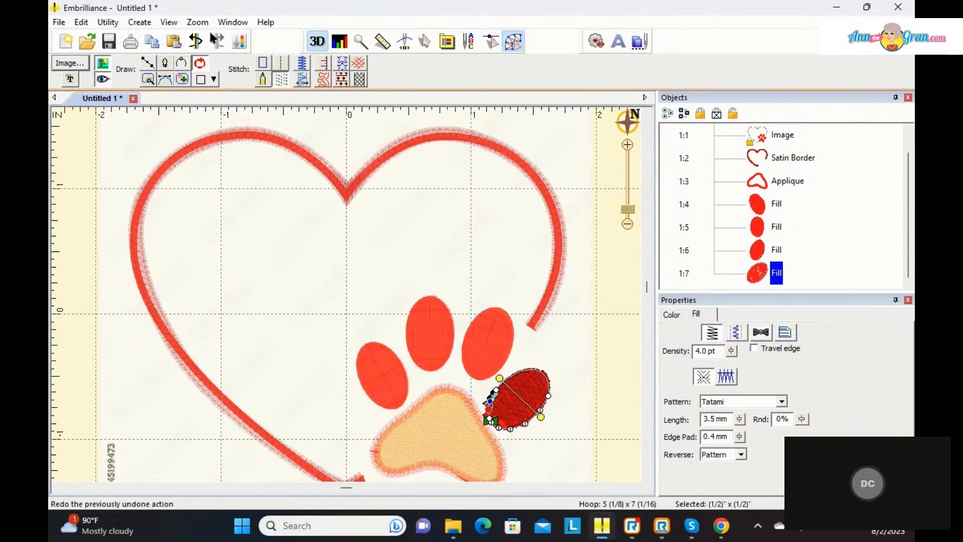
{"action": "left_click", "coordinate": [196, 40]}
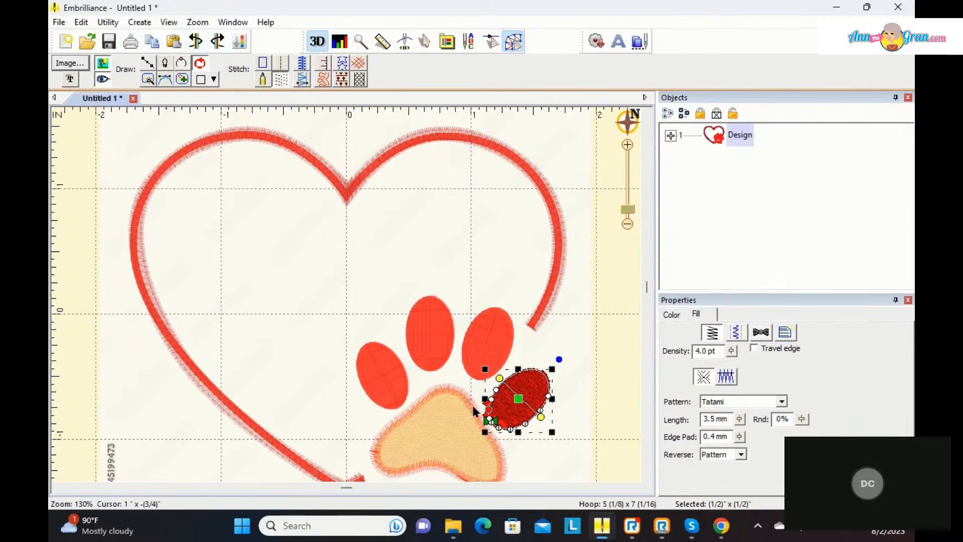
Step: Move the rightmost toe's stitch end point to its upper-right tip and deselect the toe
{"action": "mouse_move", "coordinate": [487, 409]}
{"action": "left_mouse_down"}
{"action": "mouse_move", "coordinate": [526, 374]}
{"action": "mouse_move", "coordinate": [544, 379]}
{"action": "left_mouse_up"}
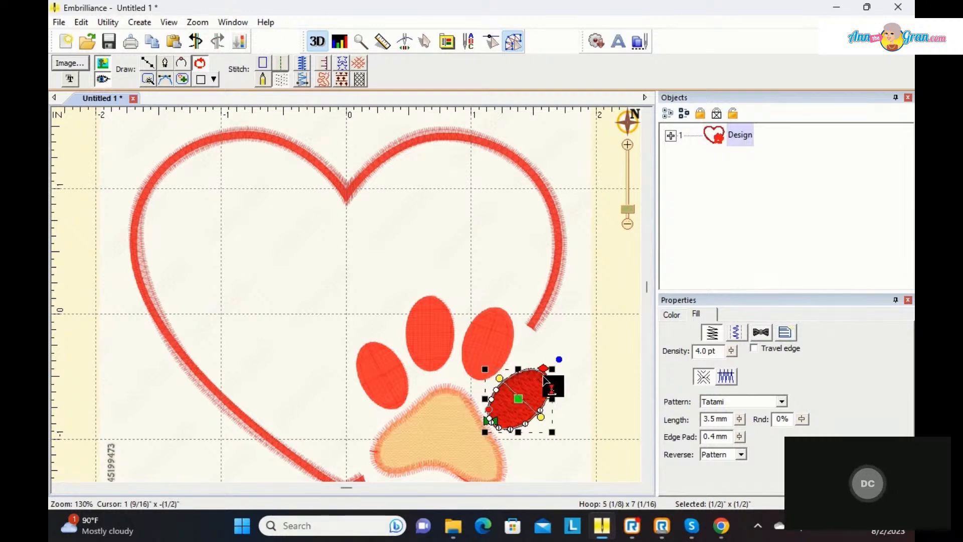
{"action": "left_click", "coordinate": [593, 354]}
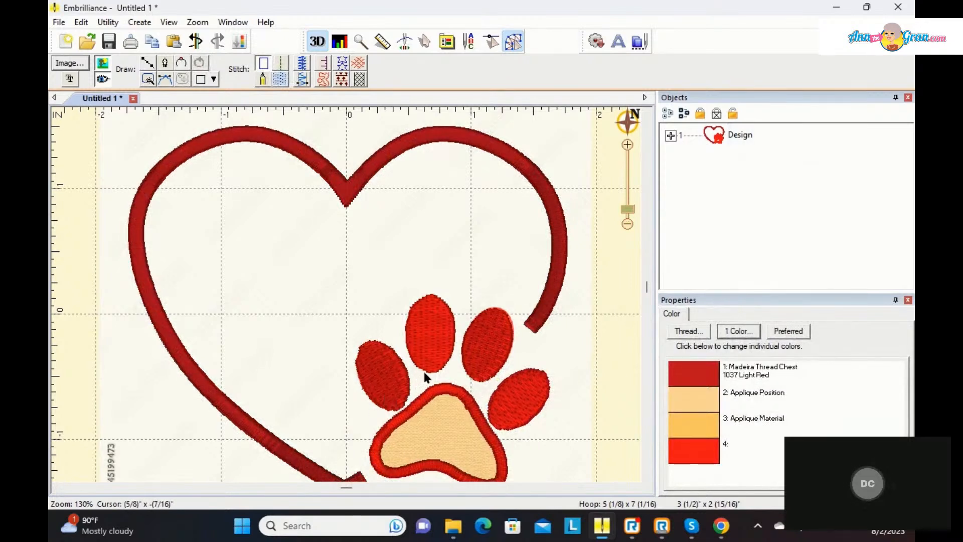
Step: Duplicate the leftmost toe's fill in place by copying and pasting it
{"action": "left_click", "coordinate": [390, 362]}
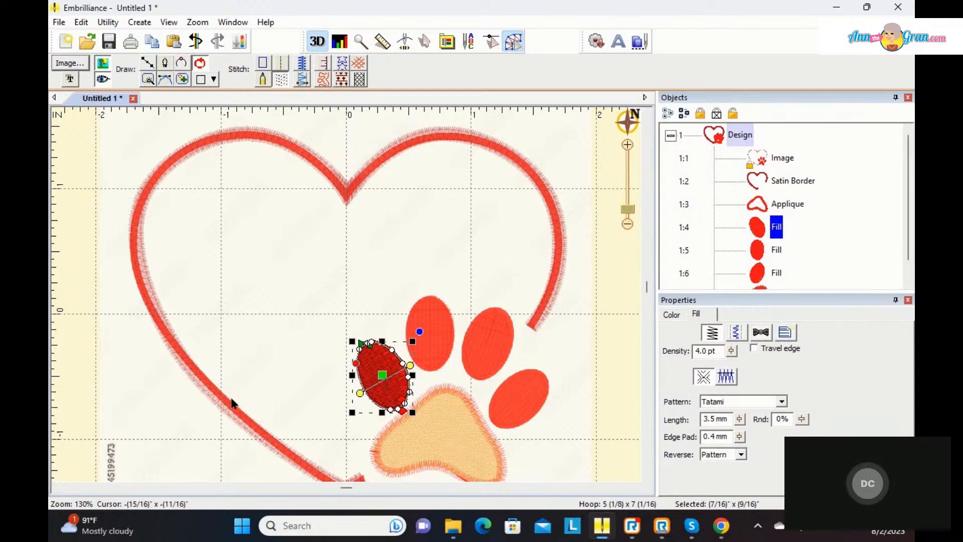
{"action": "right_click", "coordinate": [373, 363]}
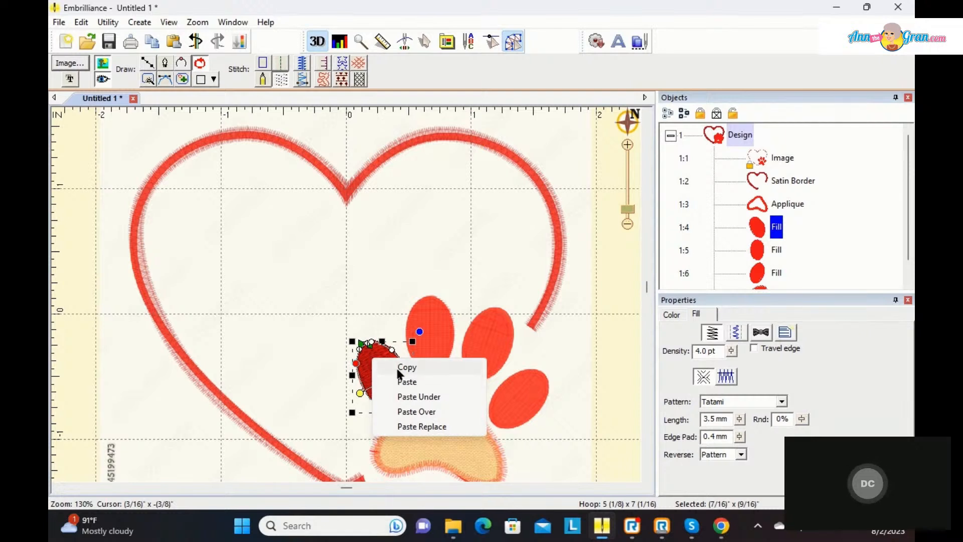
{"action": "left_click", "coordinate": [399, 368]}
{"action": "right_click", "coordinate": [372, 354]}
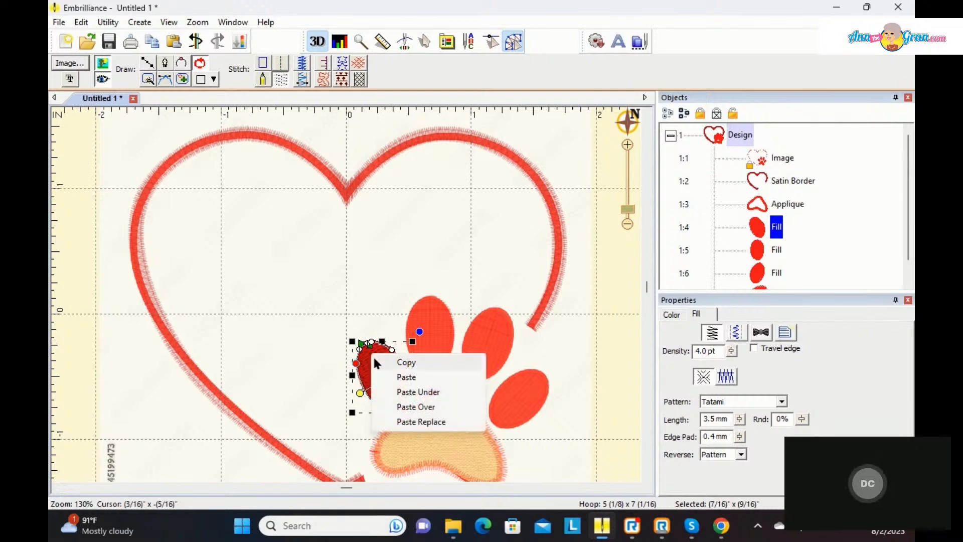
{"action": "left_click", "coordinate": [392, 377]}
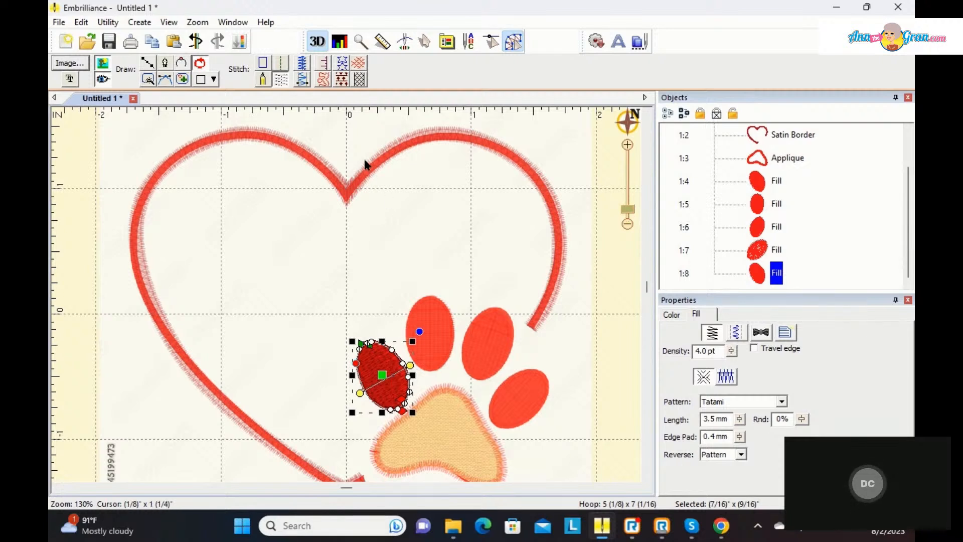
Step: Convert the leftmost toe's copy to a Run stitch and set its type to Stem
{"action": "left_click", "coordinate": [278, 63]}
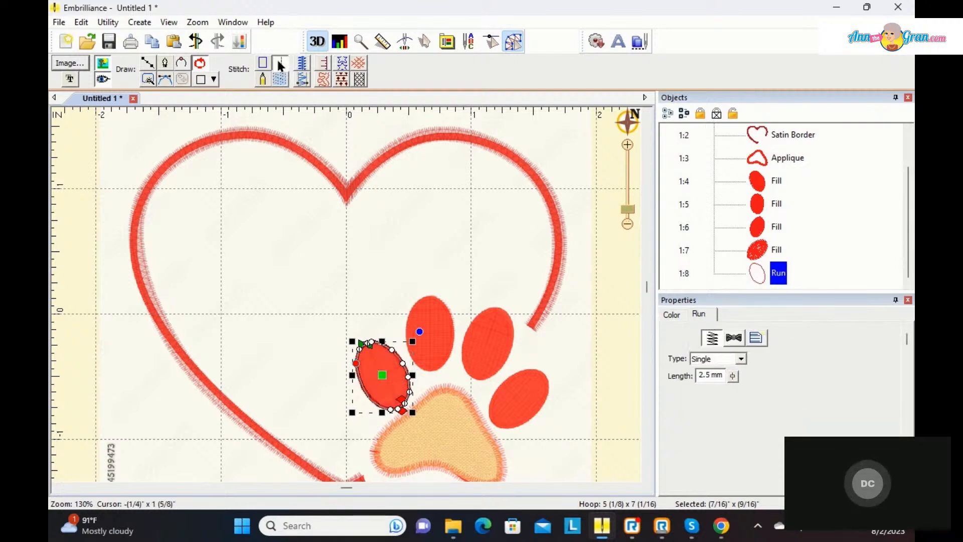
{"action": "left_click", "coordinate": [740, 358]}
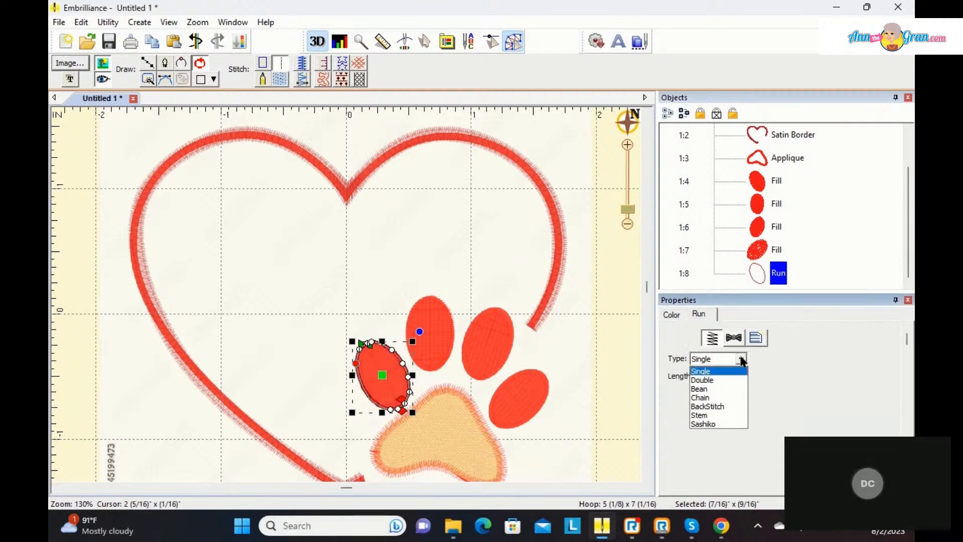
{"action": "left_click", "coordinate": [702, 415]}
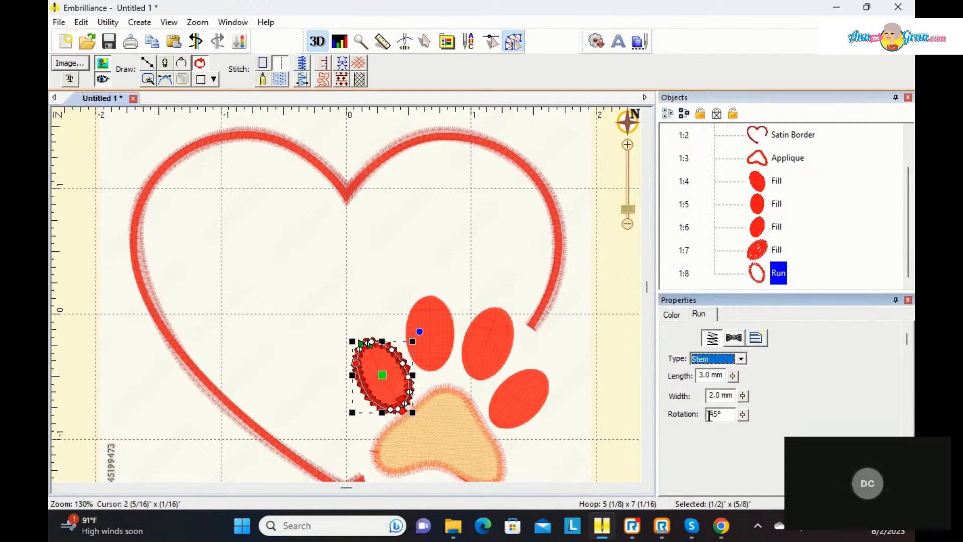
Step: Duplicate the second toe's fill in place by copying and pasting it
{"action": "left_click", "coordinate": [761, 206]}
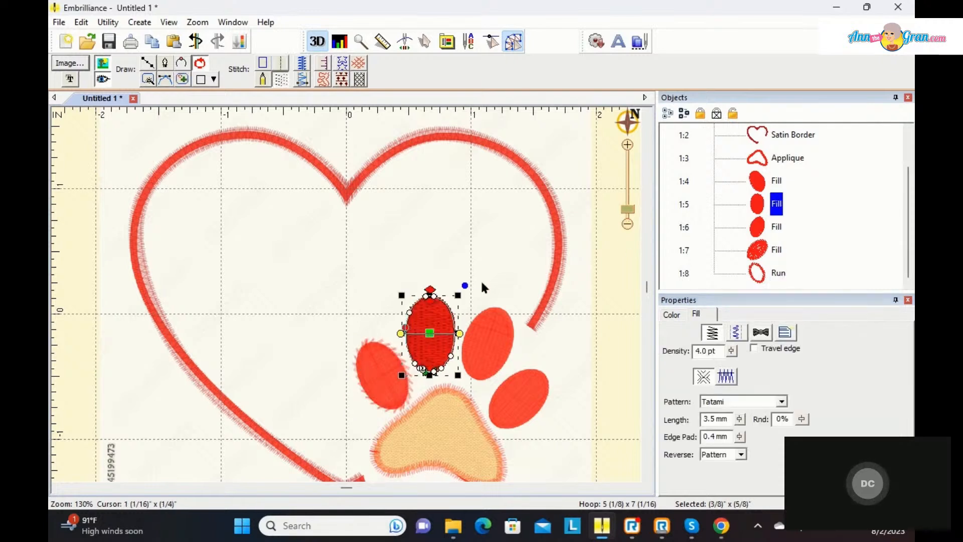
{"action": "right_click", "coordinate": [430, 314]}
{"action": "left_click", "coordinate": [439, 323]}
{"action": "right_click", "coordinate": [430, 314]}
{"action": "left_click", "coordinate": [445, 336]}
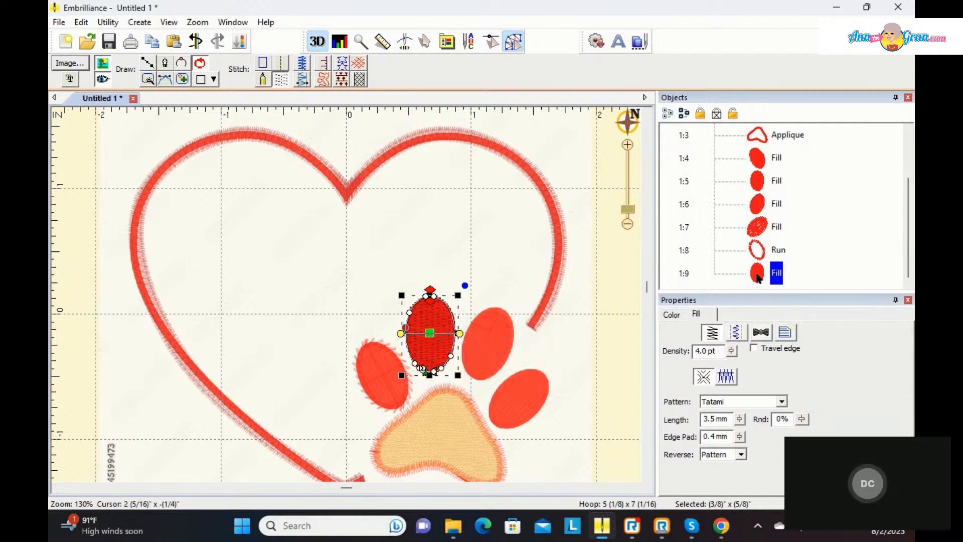
Step: Convert the second toe's copy to a Run stitch and set its type to BackStitch
{"action": "left_click", "coordinate": [280, 63]}
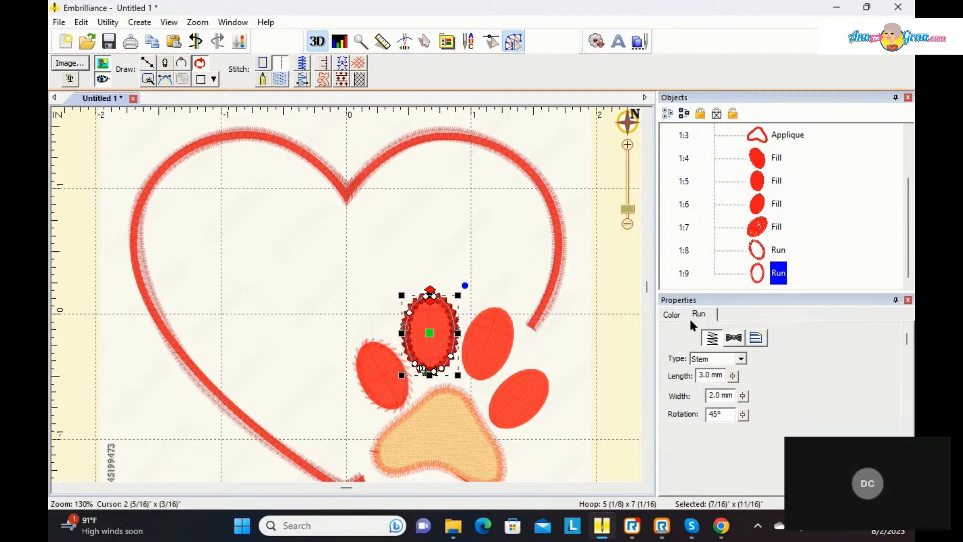
{"action": "left_click", "coordinate": [740, 359]}
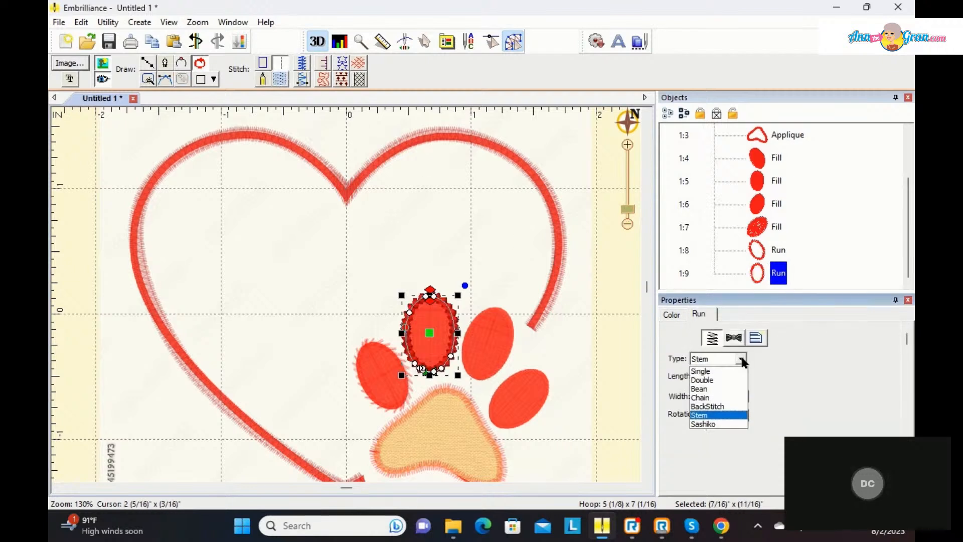
{"action": "left_click", "coordinate": [724, 406]}
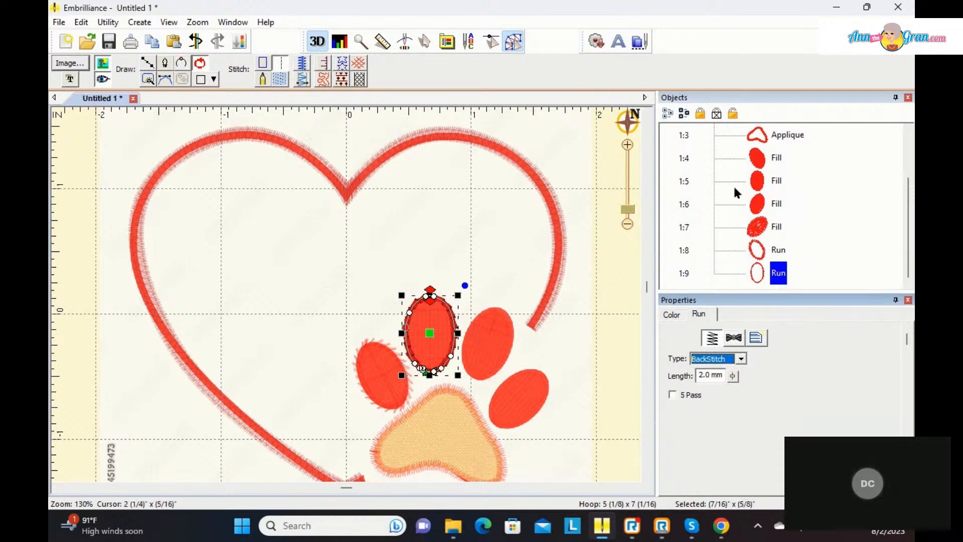
Step: Duplicate the third toe's fill in place by copying and pasting it
{"action": "left_click", "coordinate": [760, 206]}
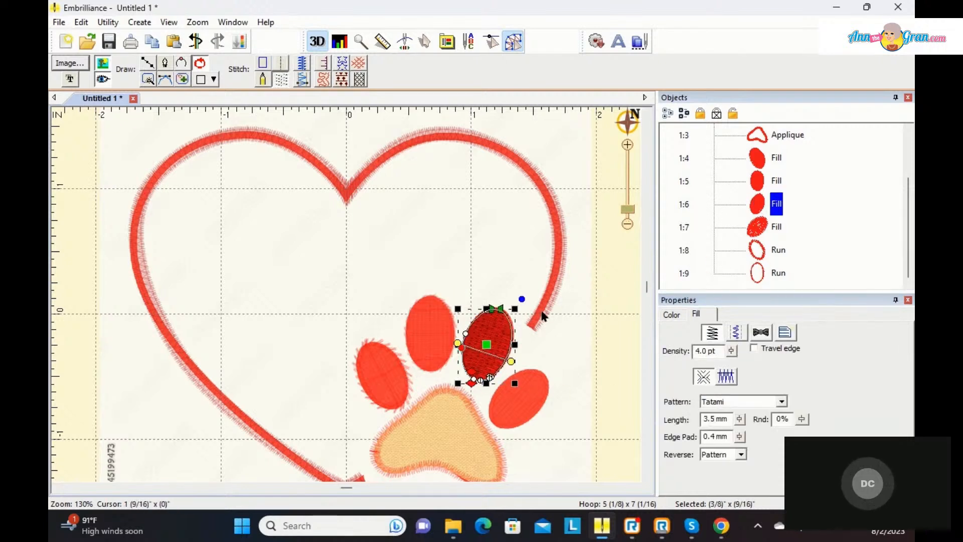
{"action": "right_click", "coordinate": [491, 324]}
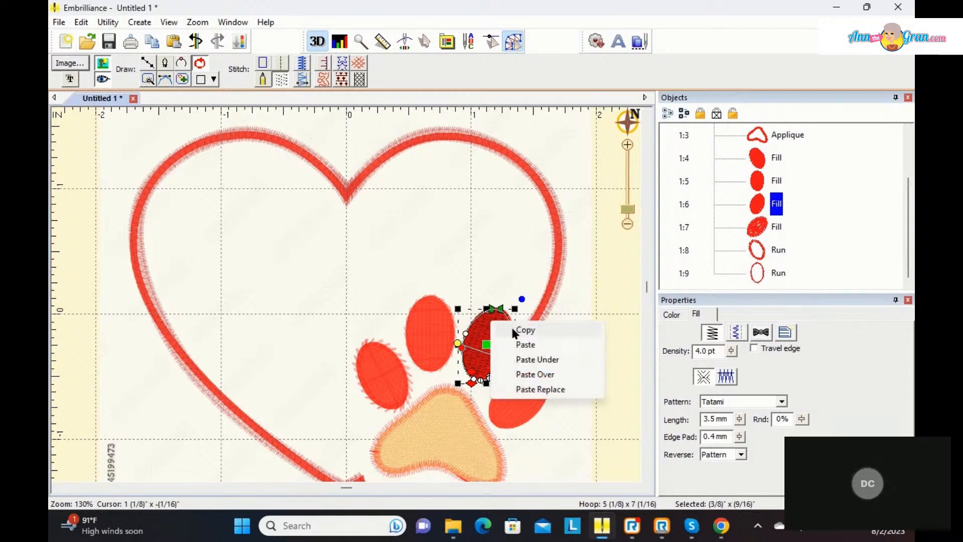
{"action": "left_click", "coordinate": [514, 331]}
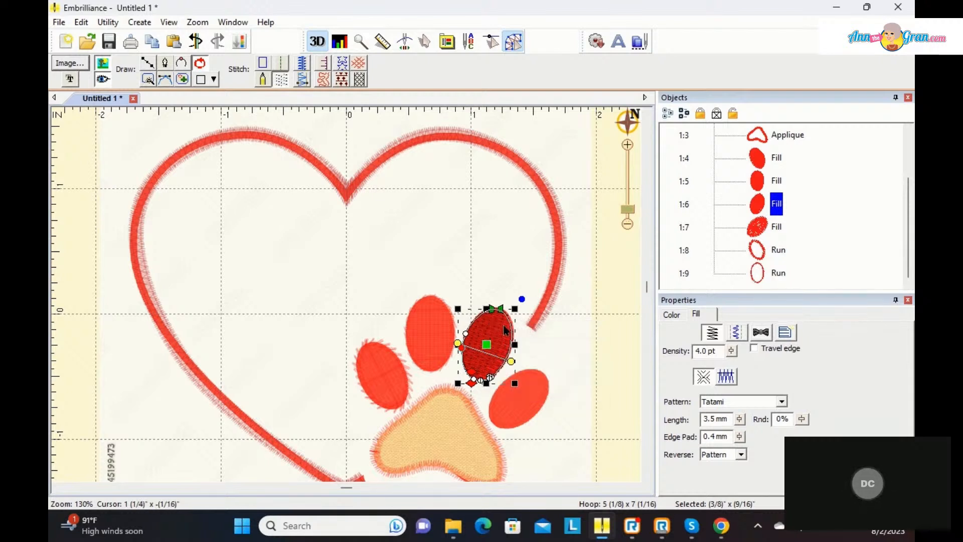
{"action": "right_click", "coordinate": [505, 327]}
{"action": "left_click", "coordinate": [522, 346]}
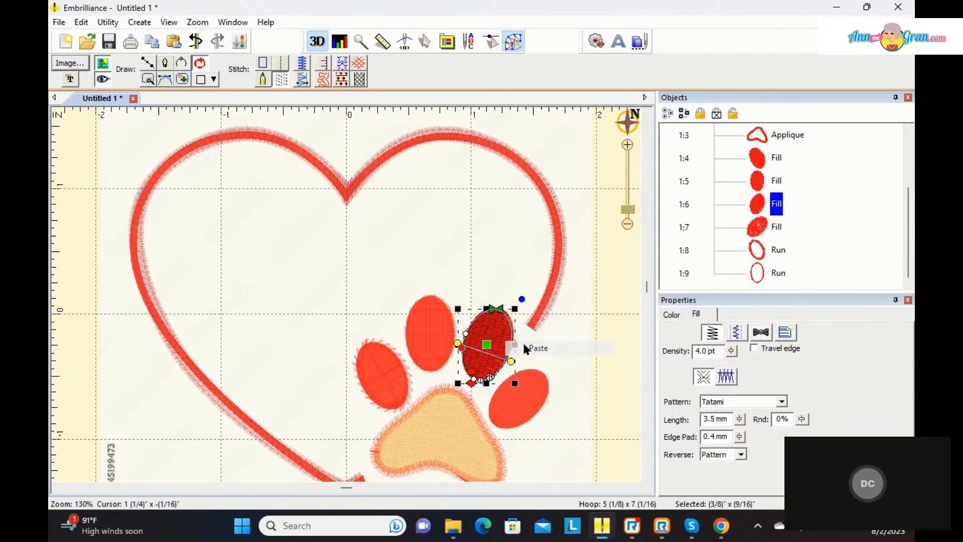
Step: Convert the third toe's copy to a Run stitch and set its type to Chain
{"action": "left_click", "coordinate": [282, 63]}
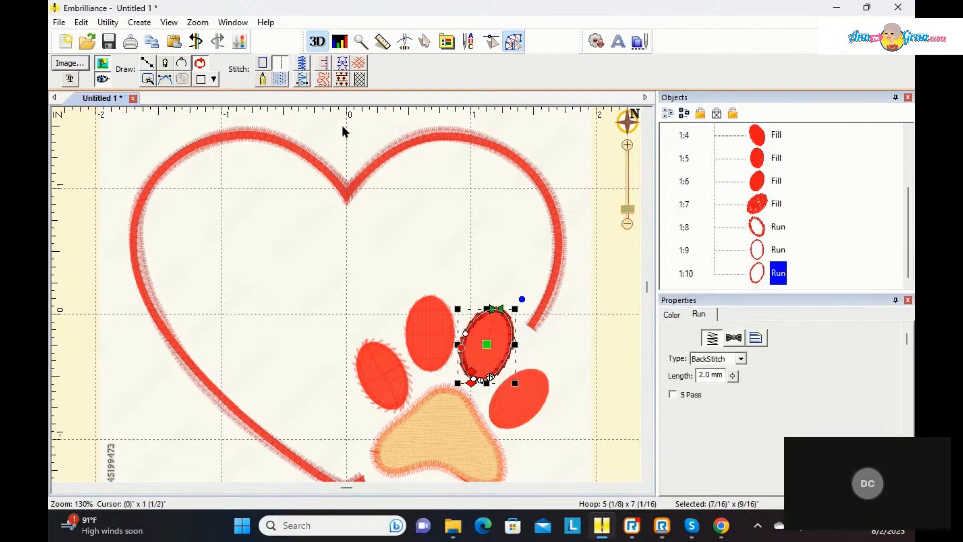
{"action": "left_click", "coordinate": [741, 358]}
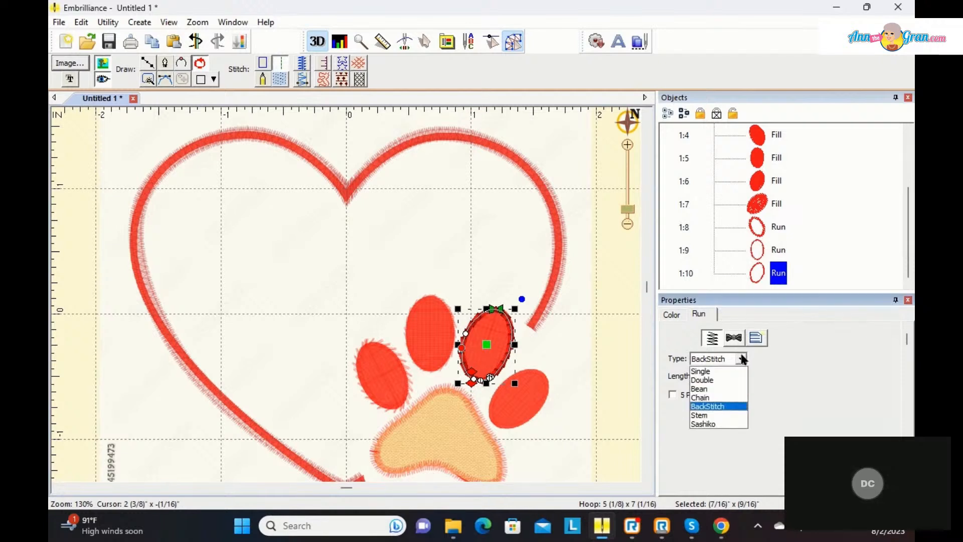
{"action": "left_click", "coordinate": [722, 397]}
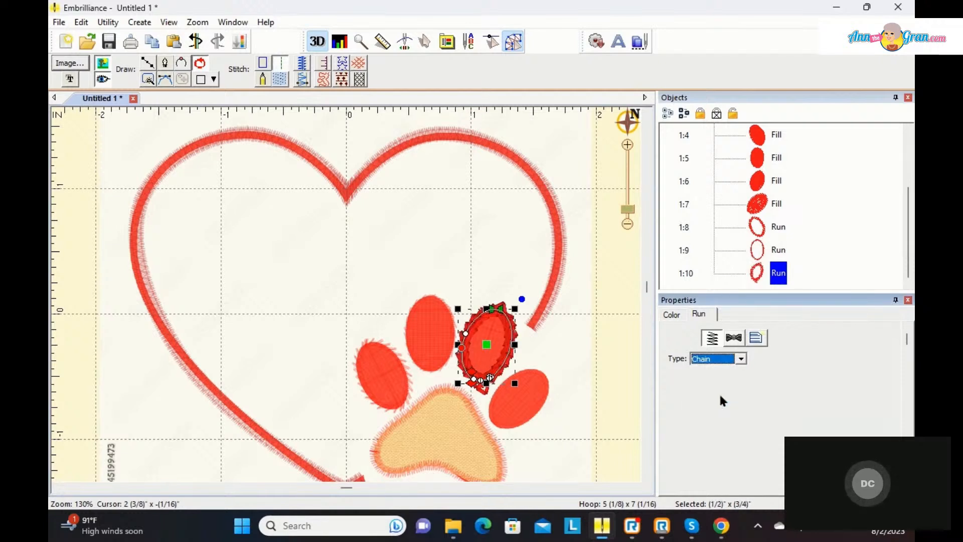
{"action": "left_click", "coordinate": [753, 203]}
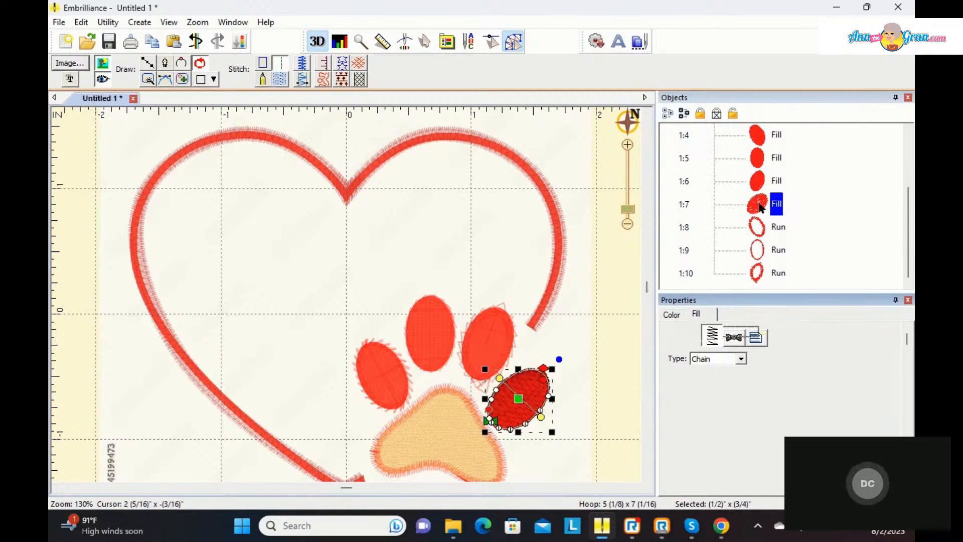
{"action": "left_click", "coordinate": [281, 63]}
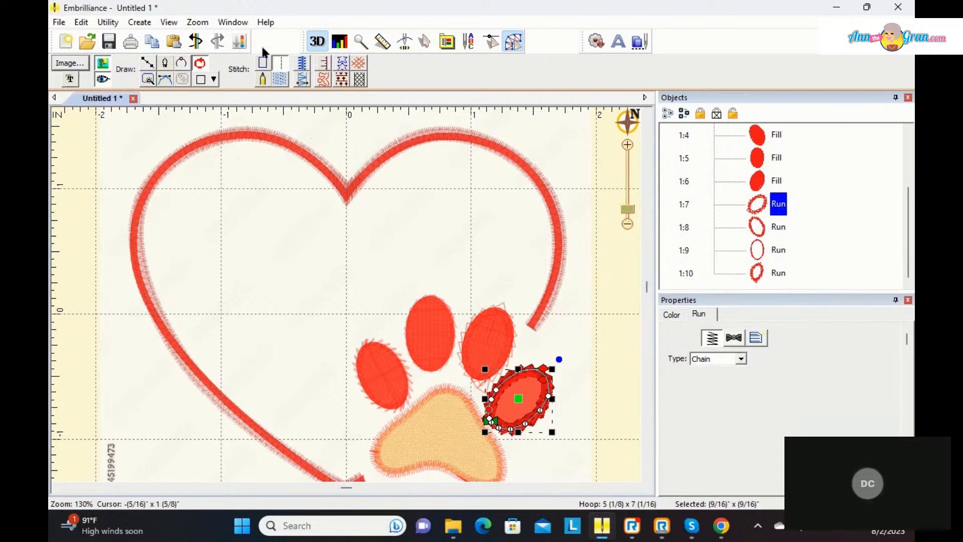
{"action": "left_click", "coordinate": [196, 41]}
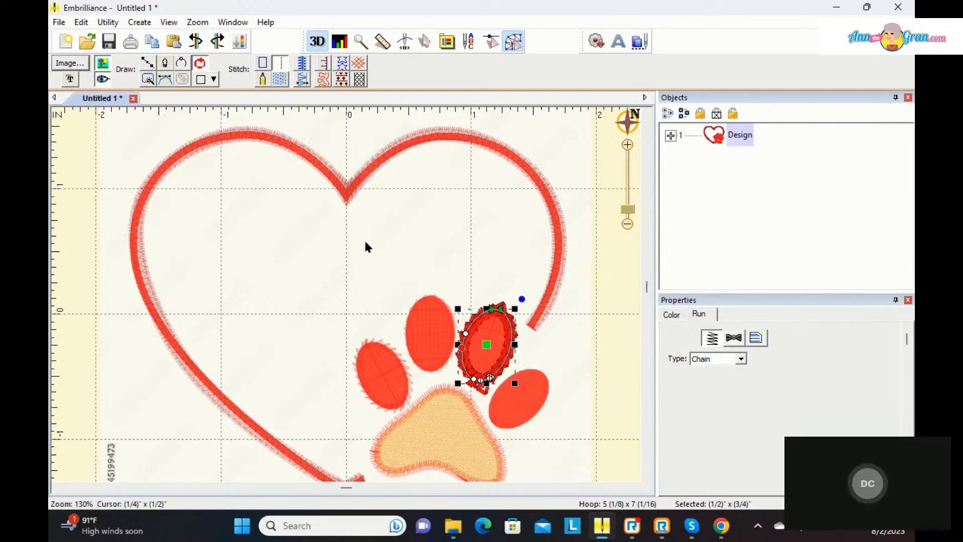
Step: Duplicate the rightmost toe's fill in place by copying and pasting it
{"action": "left_click", "coordinate": [532, 390]}
{"action": "right_click", "coordinate": [534, 395]}
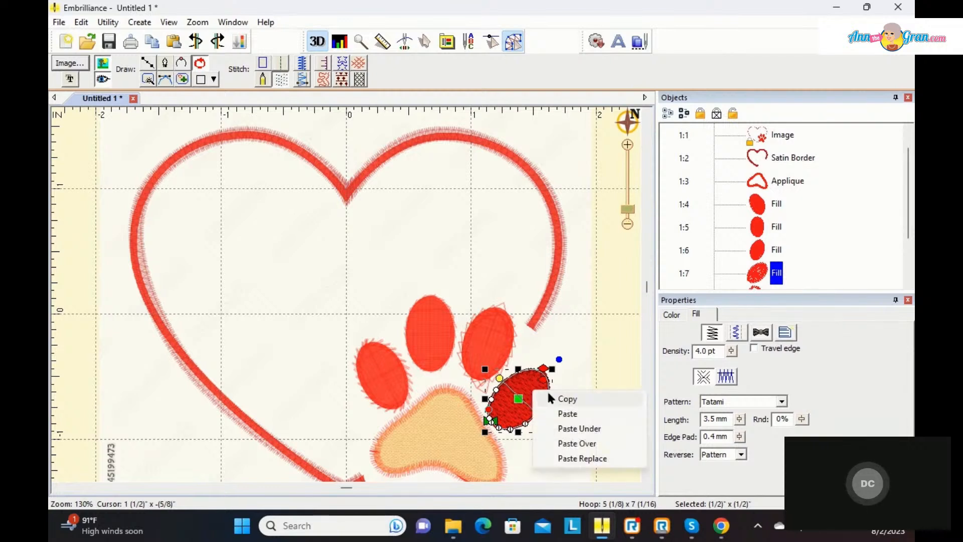
{"action": "left_click", "coordinate": [551, 398]}
{"action": "right_click", "coordinate": [554, 389]}
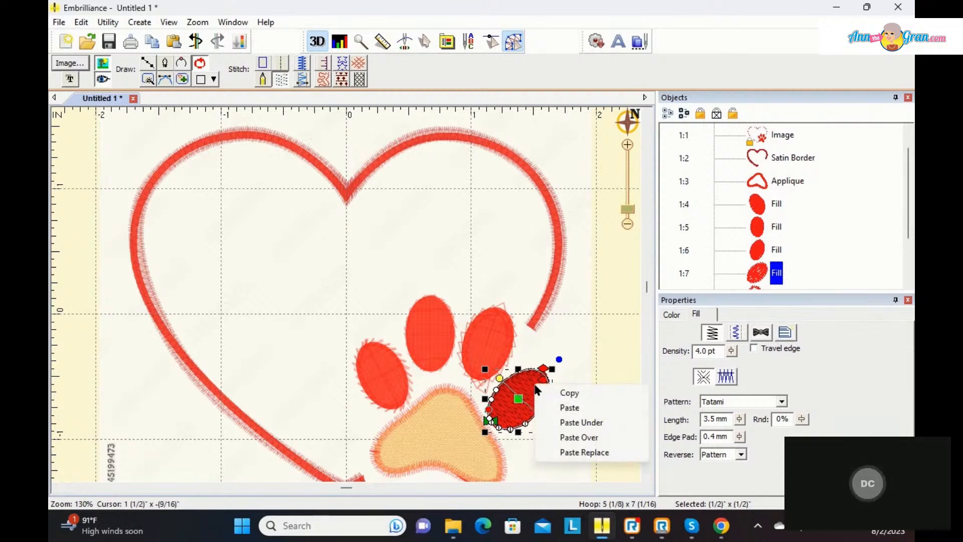
{"action": "left_click", "coordinate": [558, 407]}
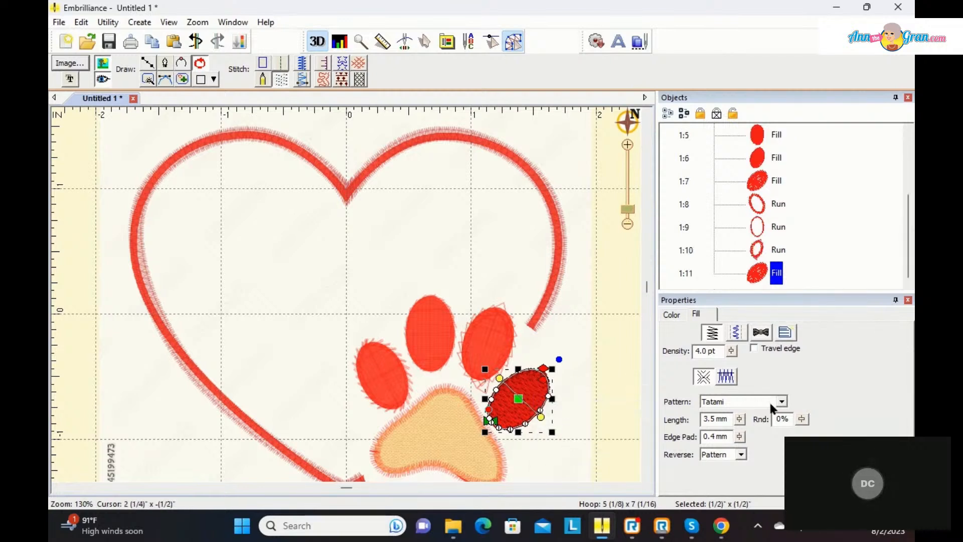
Step: Convert the rightmost toe's copy to a Run stitch, set its type to Bean, and deselect it to check the stitching
{"action": "left_click", "coordinate": [280, 65]}
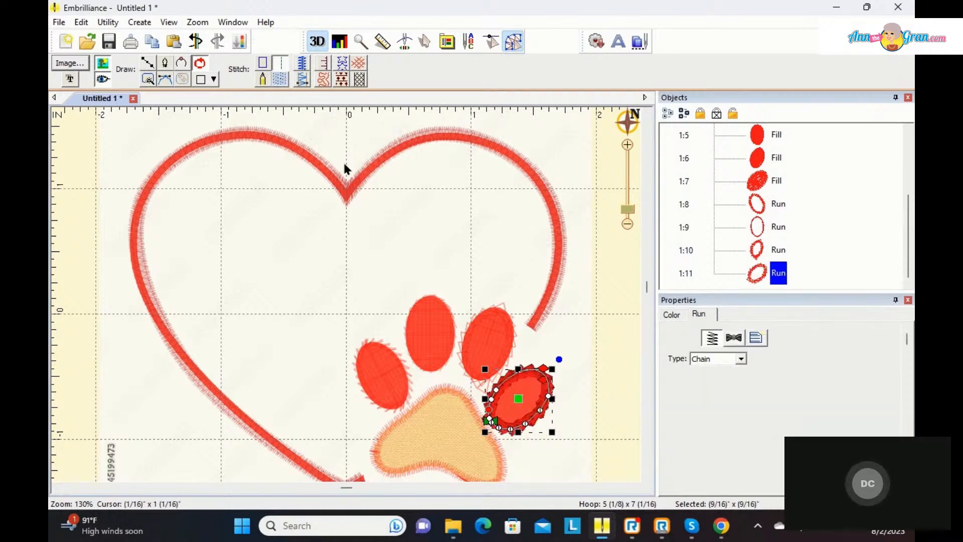
{"action": "left_click", "coordinate": [741, 359]}
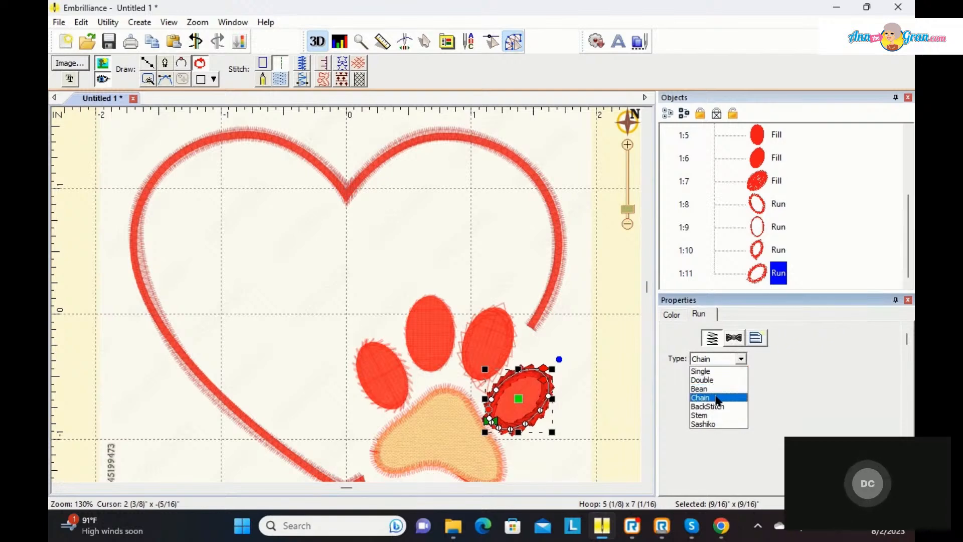
{"action": "left_click", "coordinate": [714, 391]}
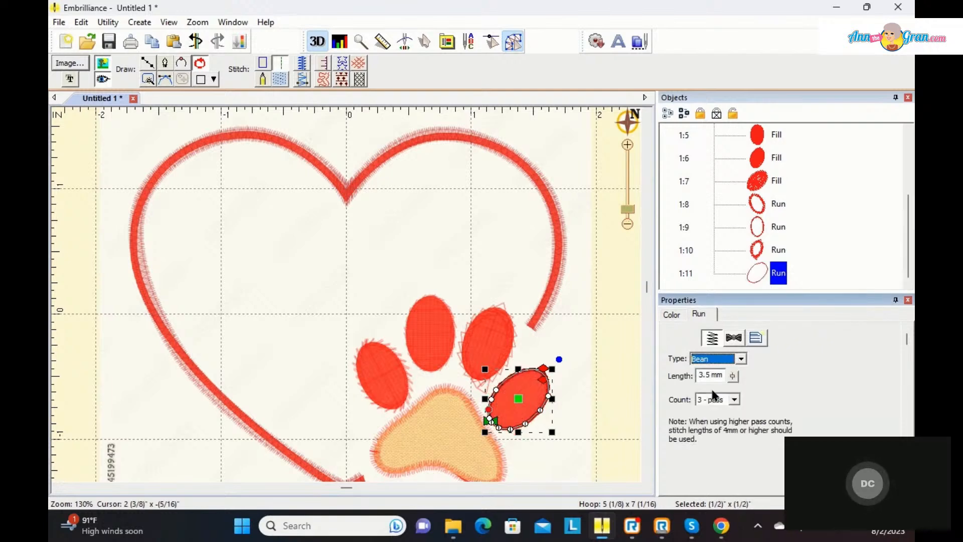
{"action": "left_click", "coordinate": [603, 361]}
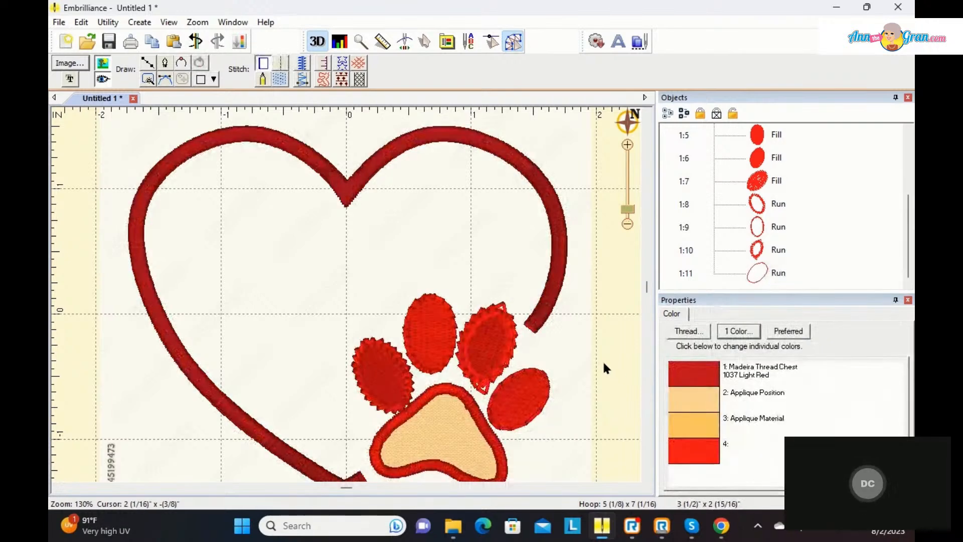
{"action": "left_click", "coordinate": [544, 413]}
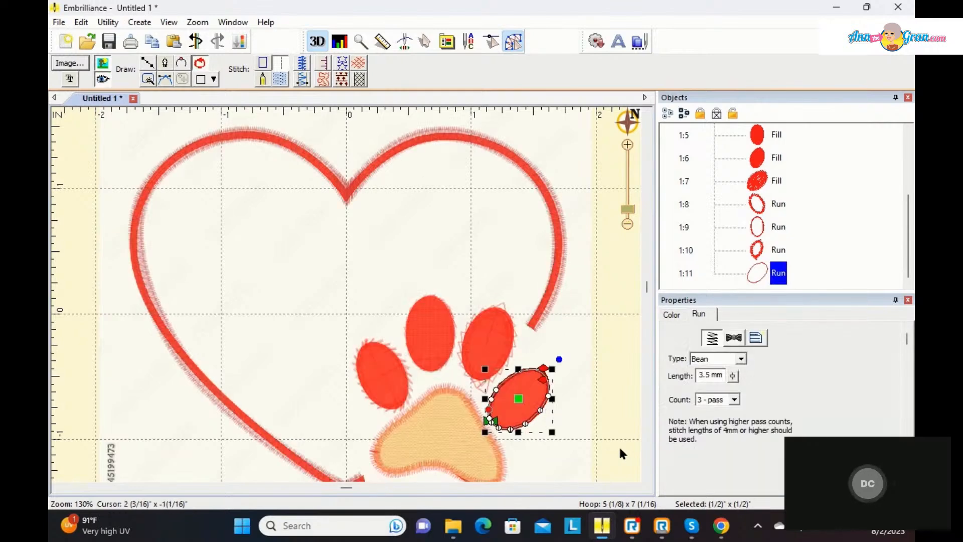
{"action": "left_click", "coordinate": [633, 374]}
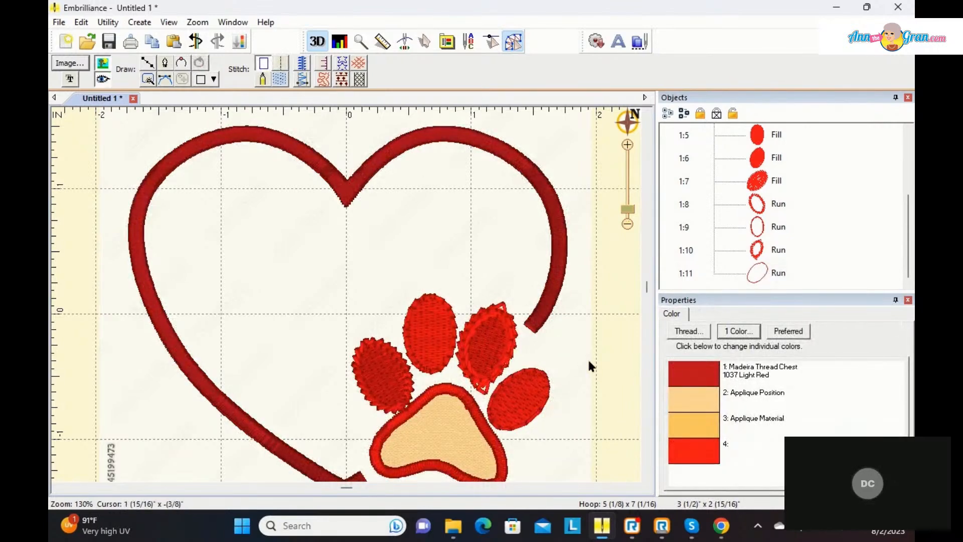
Step: Examine the stitches of the paw pad's border and the rightmost toe's Bean outline up close
{"action": "left_click_drag", "start_coordinate": [627, 209], "coordinate": [627, 179]}
{"action": "left_click", "coordinate": [624, 123]}
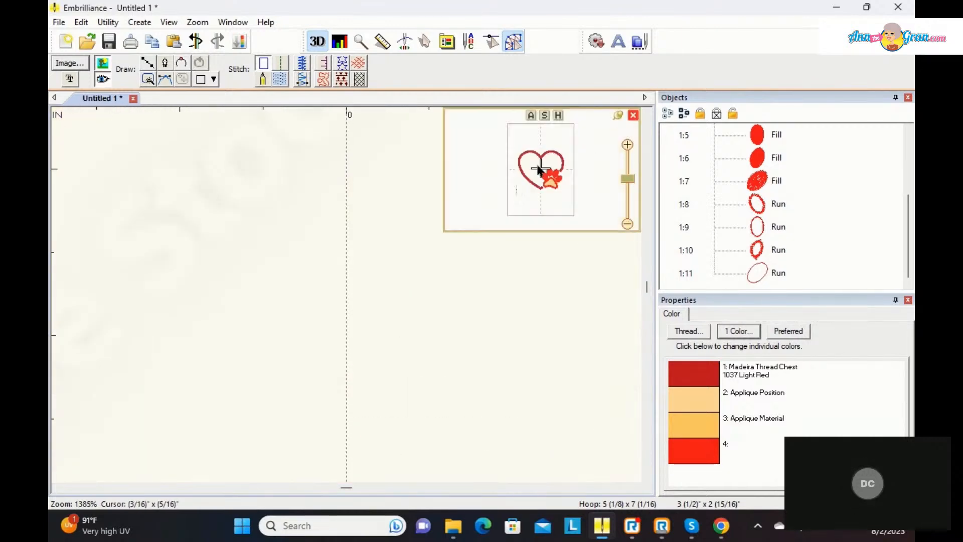
{"action": "left_click", "coordinate": [548, 179]}
{"action": "left_click_drag", "start_coordinate": [548, 180], "coordinate": [557, 194]}
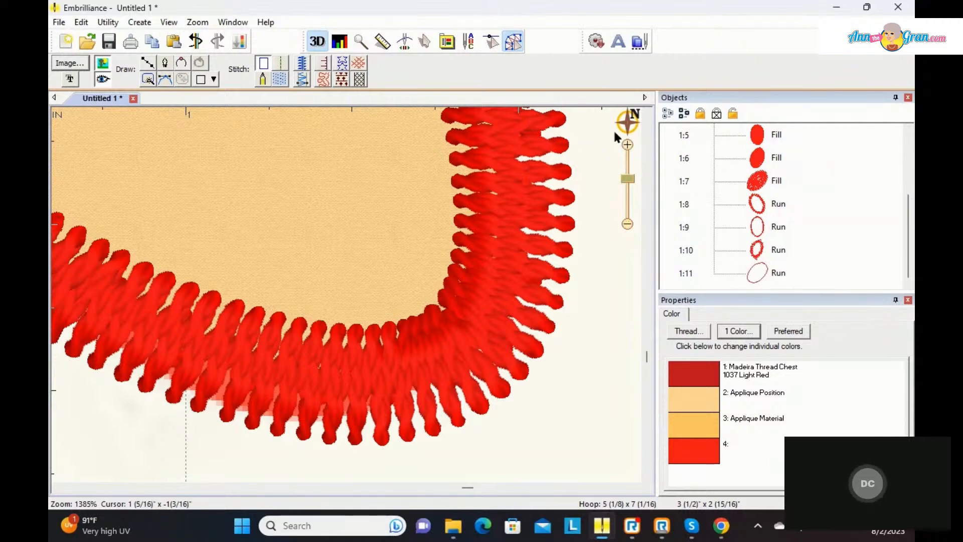
{"action": "mouse_move", "coordinate": [625, 122]}
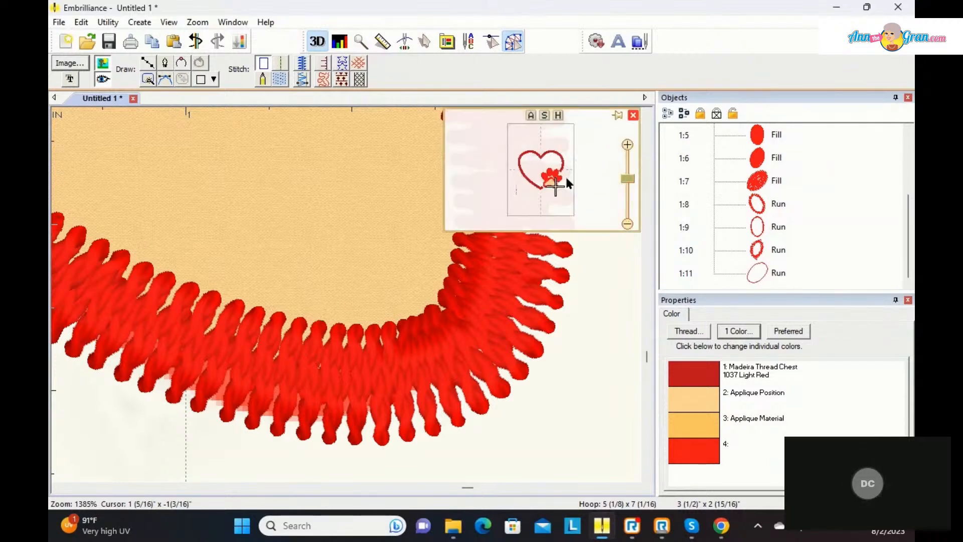
{"action": "left_click", "coordinate": [553, 190]}
{"action": "left_click_drag", "start_coordinate": [552, 188], "coordinate": [551, 189]}
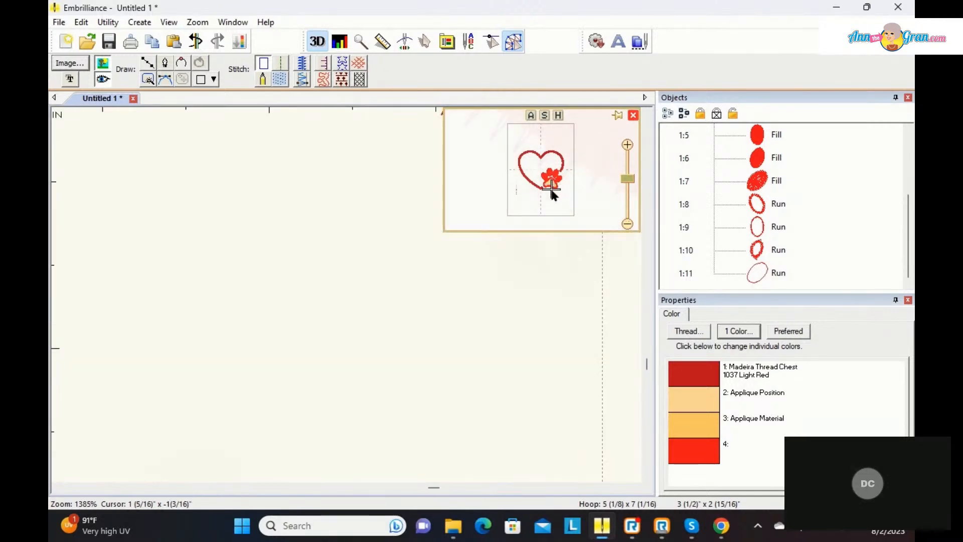
{"action": "left_click_drag", "start_coordinate": [551, 194], "coordinate": [563, 184]}
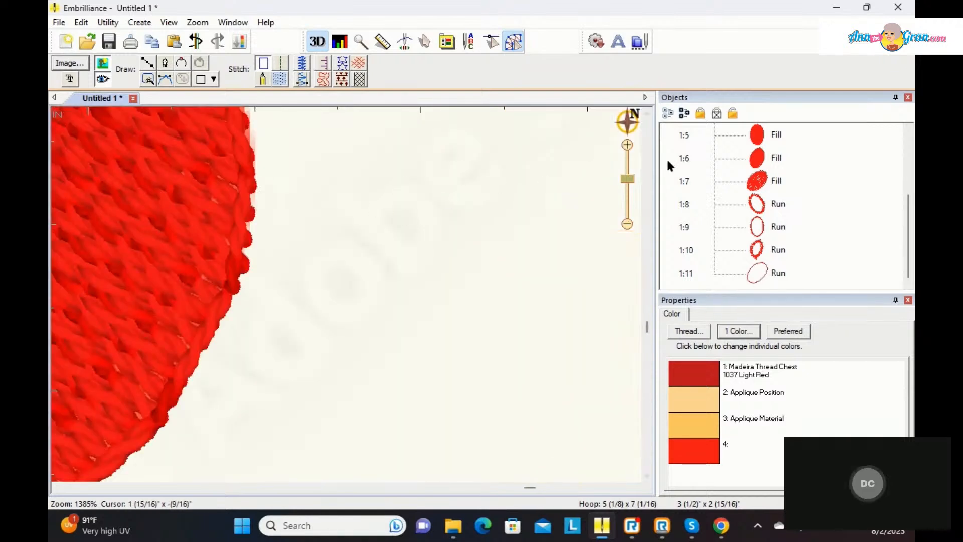
{"action": "left_click_drag", "start_coordinate": [630, 184], "coordinate": [628, 213]}
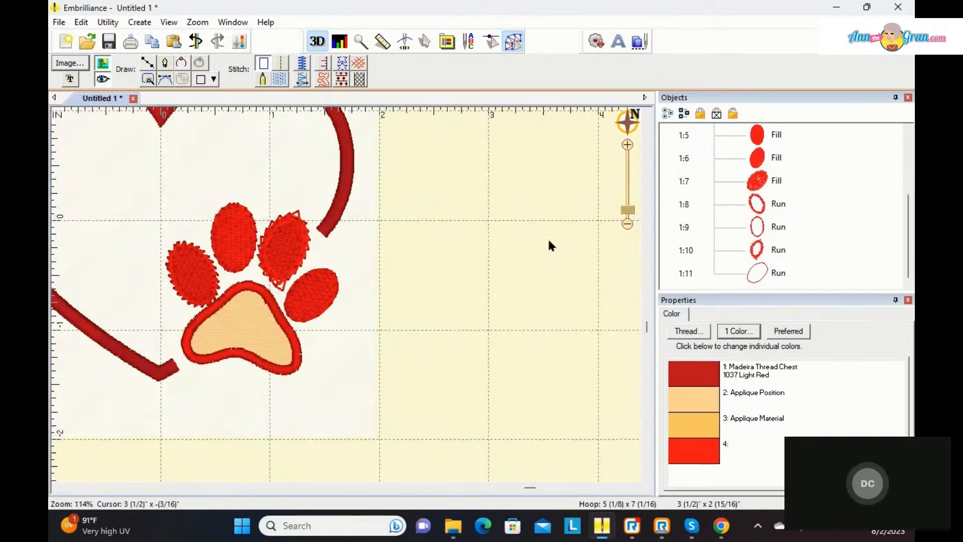
Step: Delete the surplus node at the lower end of the third toe's Chain outline to tidy its protruding stitches
{"action": "left_click", "coordinate": [279, 278]}
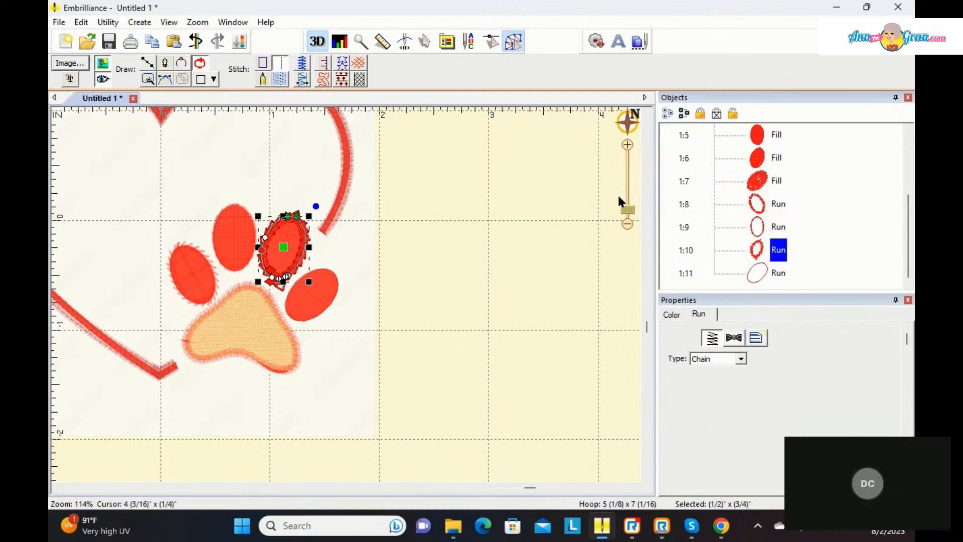
{"action": "left_click", "coordinate": [620, 115]}
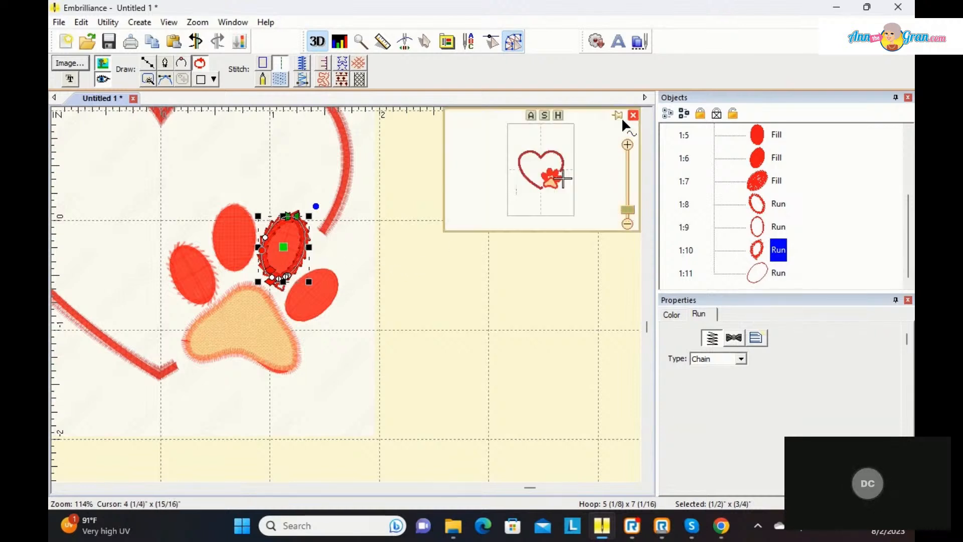
{"action": "left_click", "coordinate": [565, 180]}
{"action": "left_click_drag", "start_coordinate": [565, 179], "coordinate": [553, 178]}
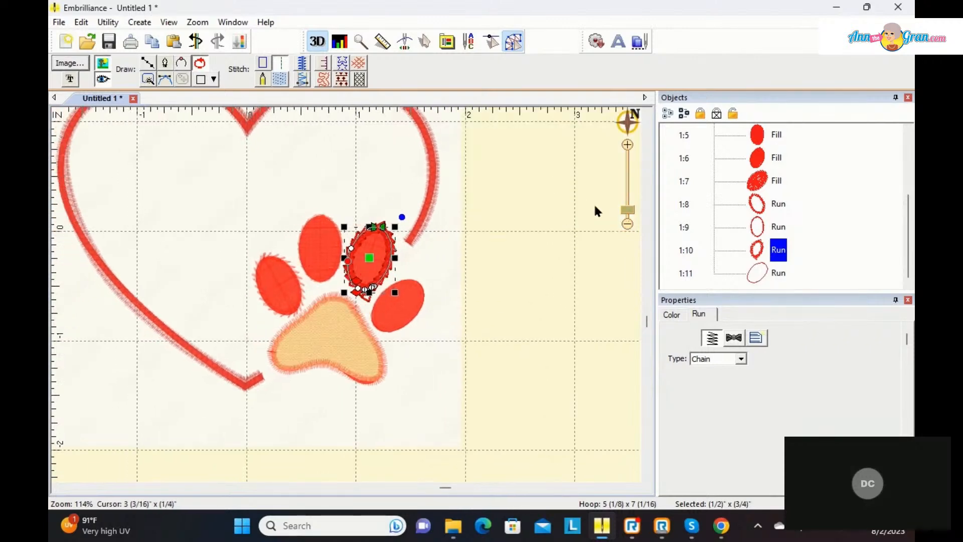
{"action": "left_click_drag", "start_coordinate": [627, 210], "coordinate": [624, 193]}
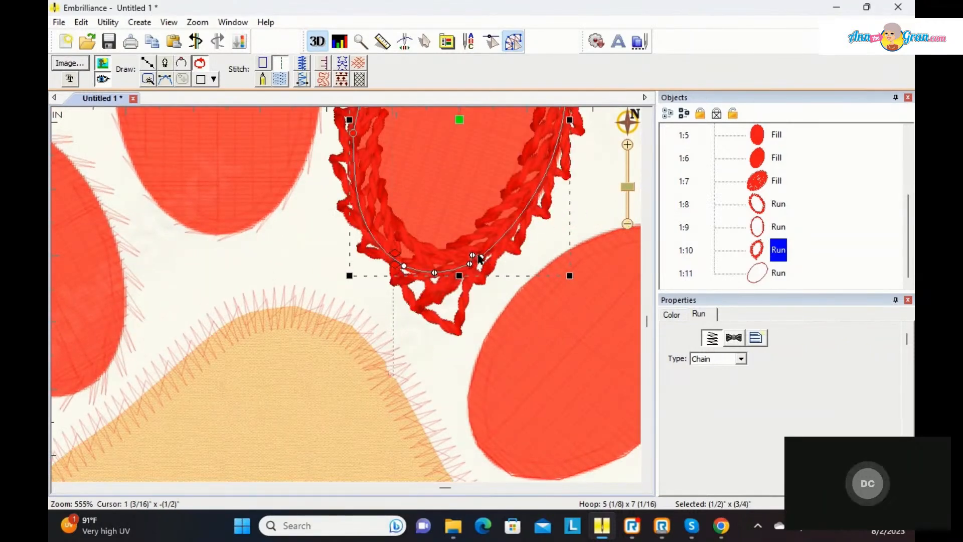
{"action": "left_click", "coordinate": [472, 256]}
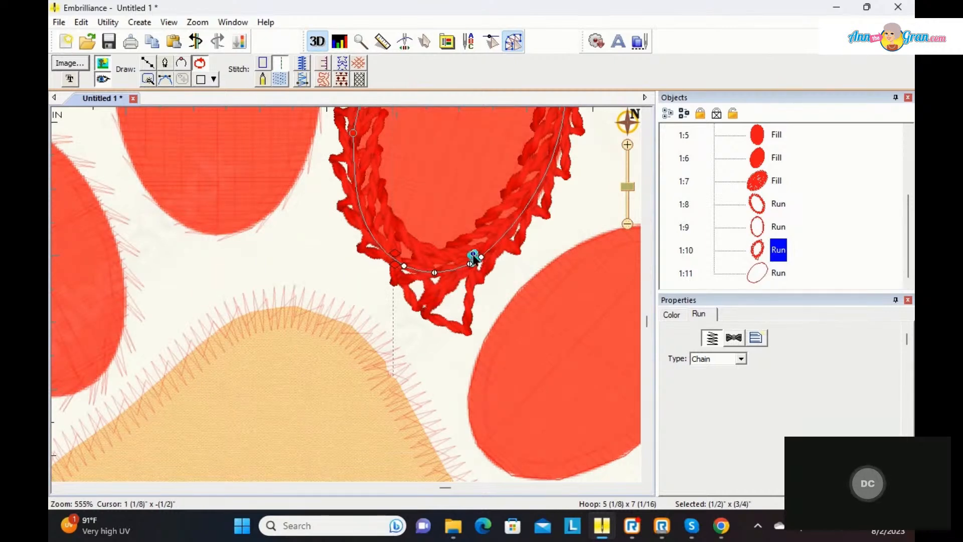
{"action": "key", "text": "Delete"}
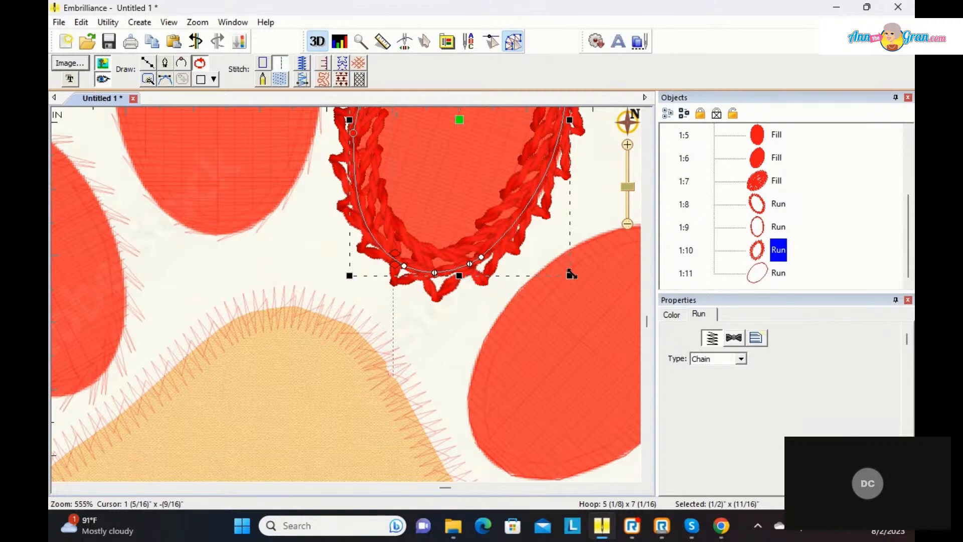
{"action": "left_click_drag", "start_coordinate": [627, 189], "coordinate": [628, 221]}
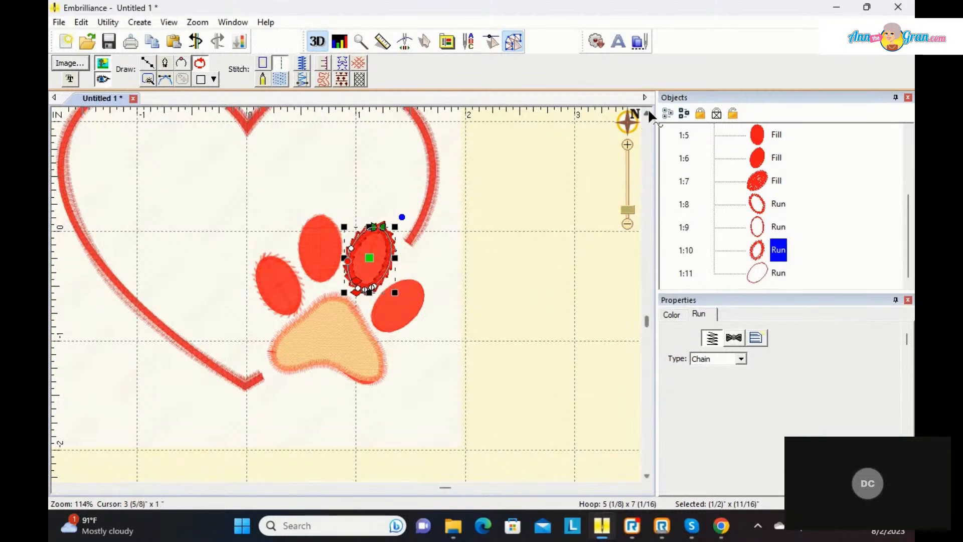
{"action": "scroll", "coordinate": [648, 108], "scroll_direction": "up", "scroll_amount": 3}
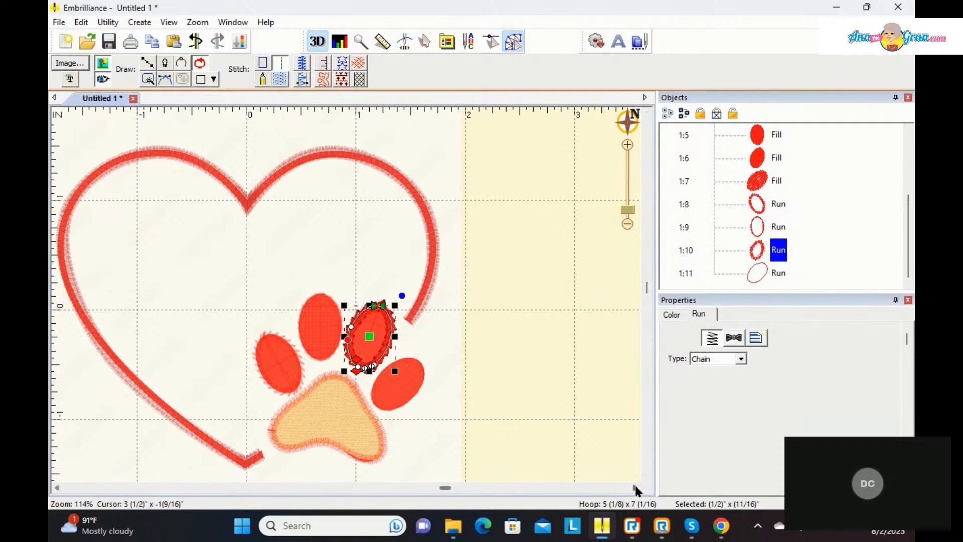
{"action": "left_click", "coordinate": [635, 487]}
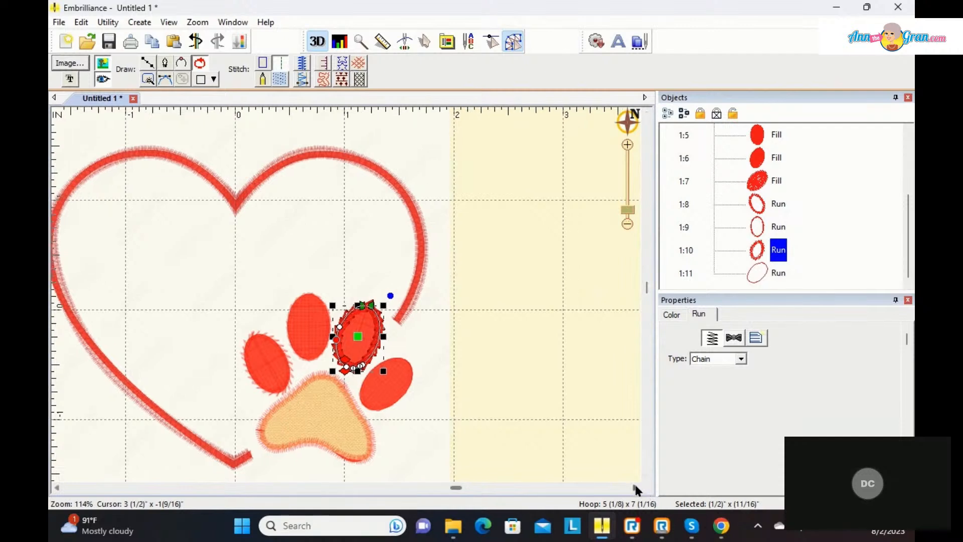
{"action": "left_click", "coordinate": [56, 487]}
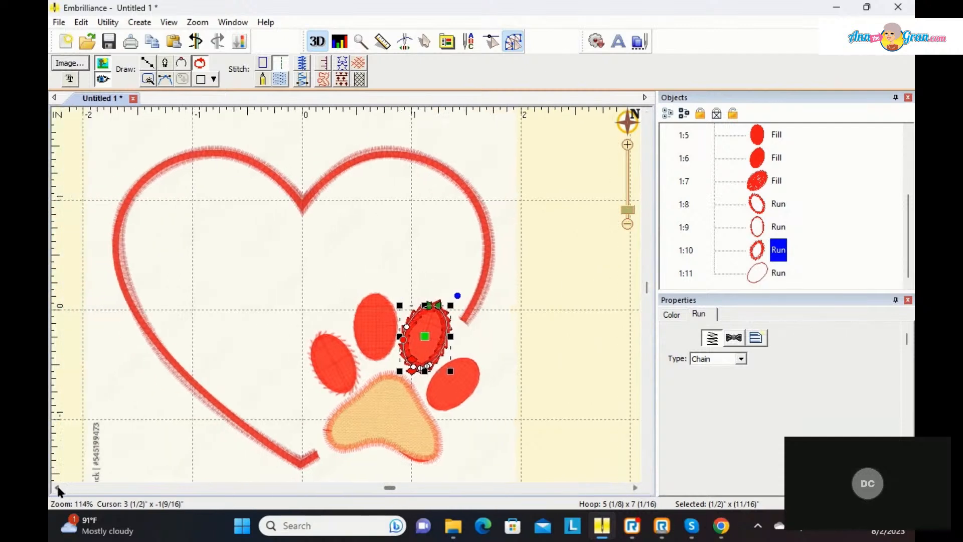
Step: Give the rightmost toe's fill an underlay of Contour, Diagonal 1 and Diagonal 2, with Perpendicular turned off
{"action": "left_click", "coordinate": [588, 350]}
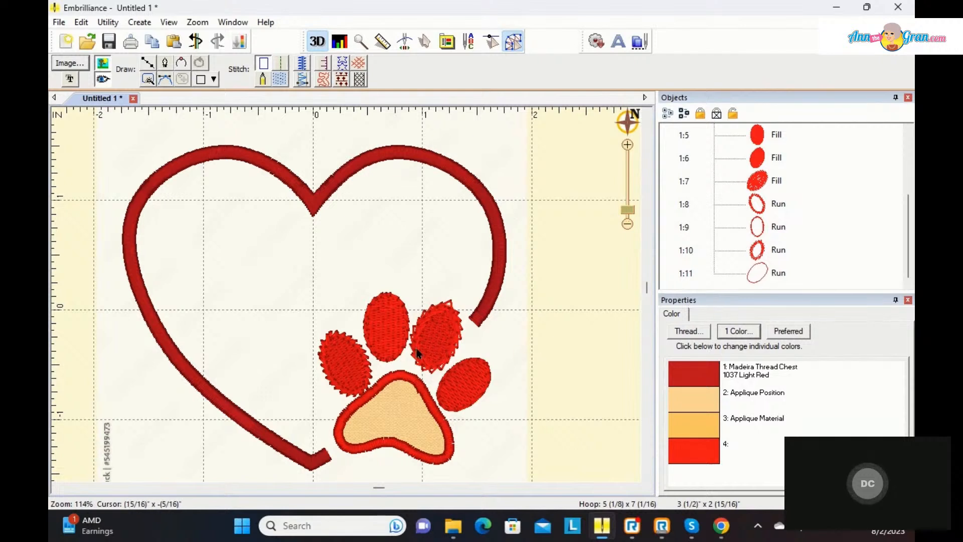
{"action": "left_click", "coordinate": [766, 185]}
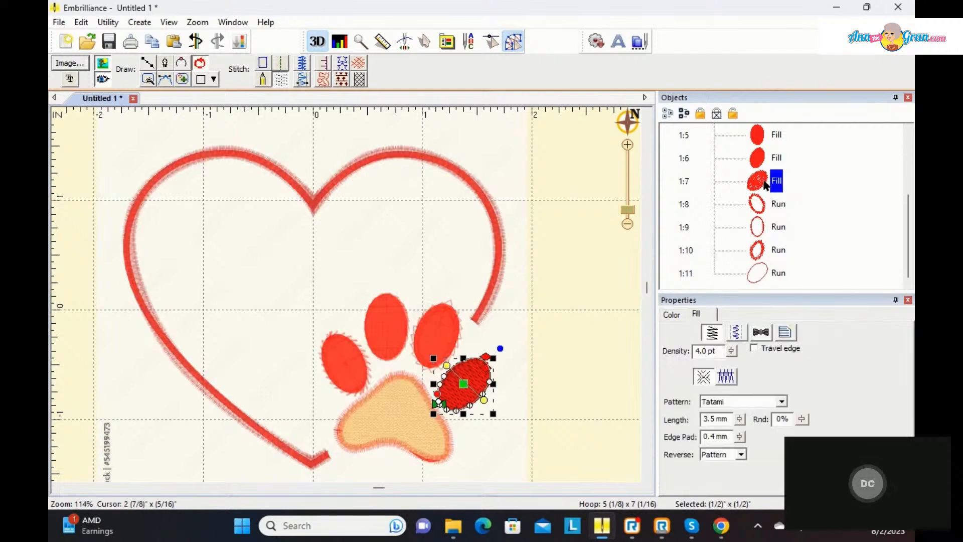
{"action": "left_click", "coordinate": [736, 332]}
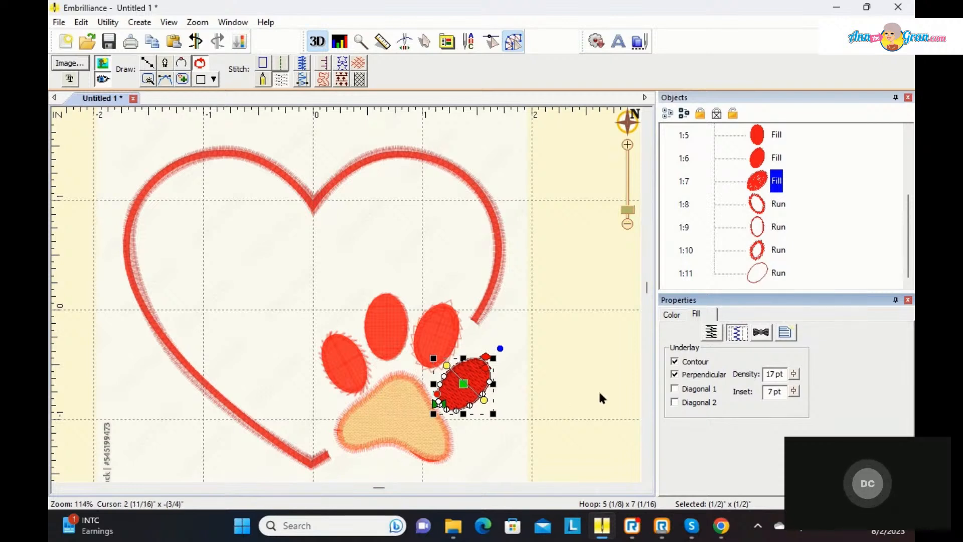
{"action": "left_click", "coordinate": [674, 388]}
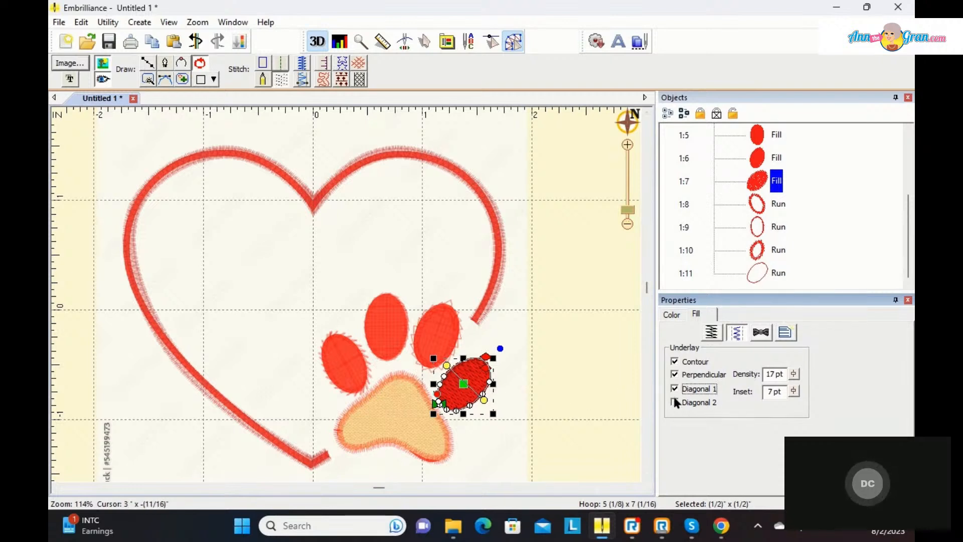
{"action": "left_click", "coordinate": [675, 403]}
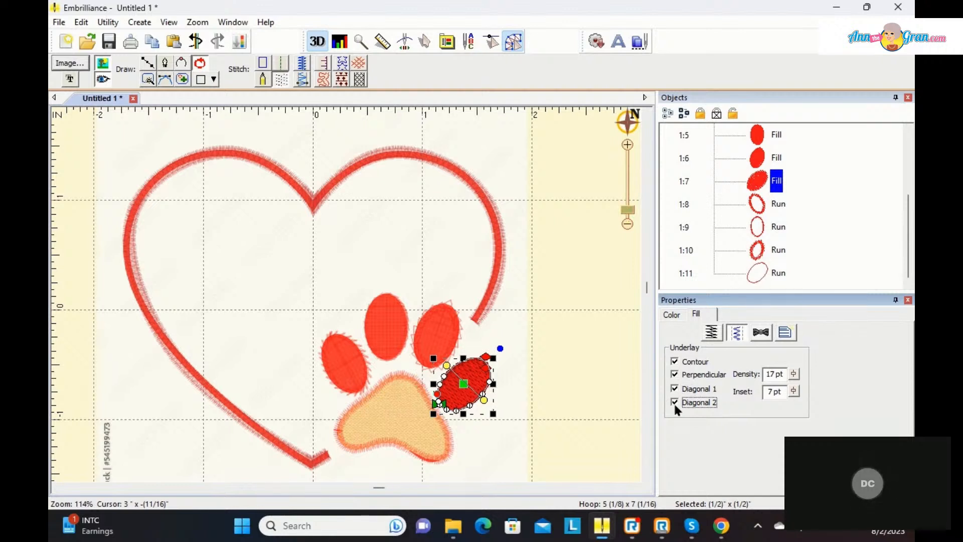
{"action": "left_click", "coordinate": [675, 374]}
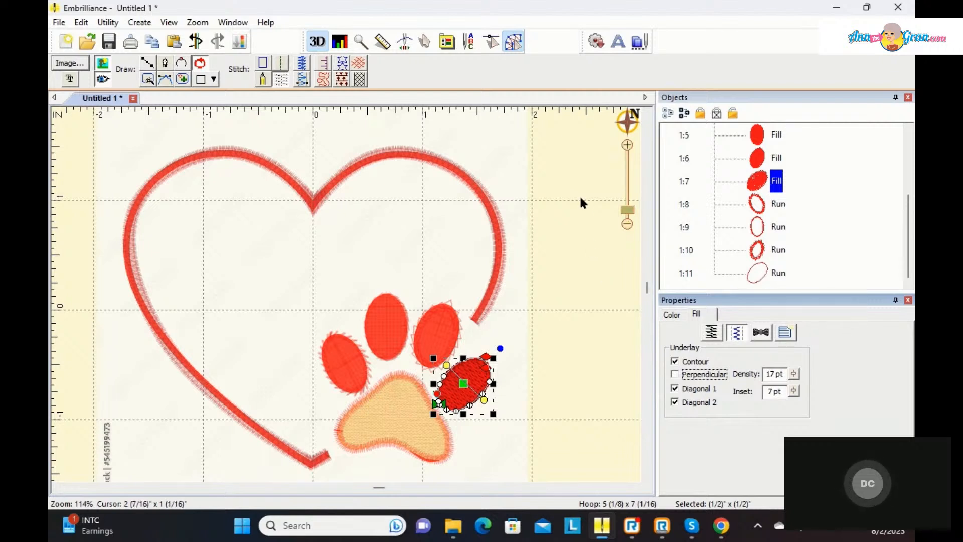
Step: Switch to the fuller Create tool set, start a new design, and import the Palm Trees image from the ArtWork folder
{"action": "left_click", "coordinate": [515, 41]}
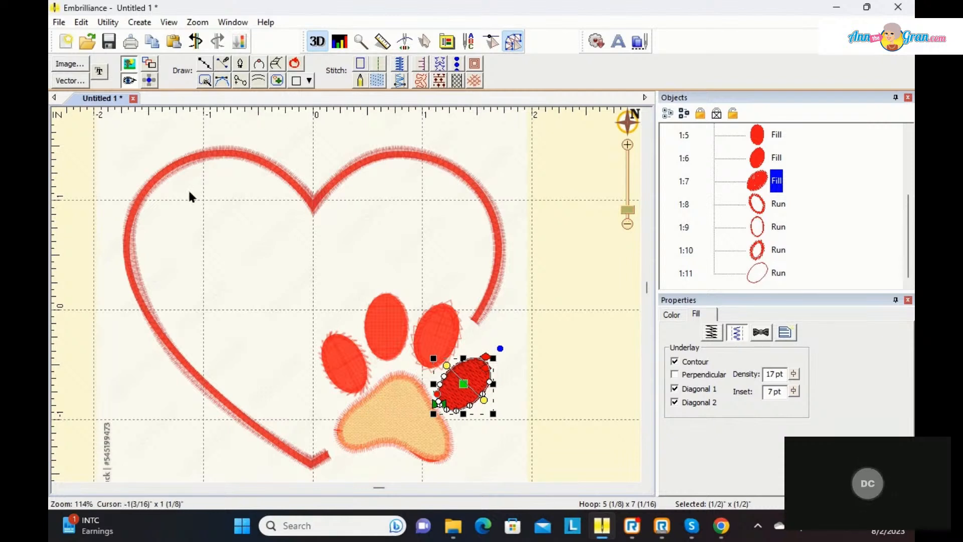
{"action": "left_click", "coordinate": [65, 41]}
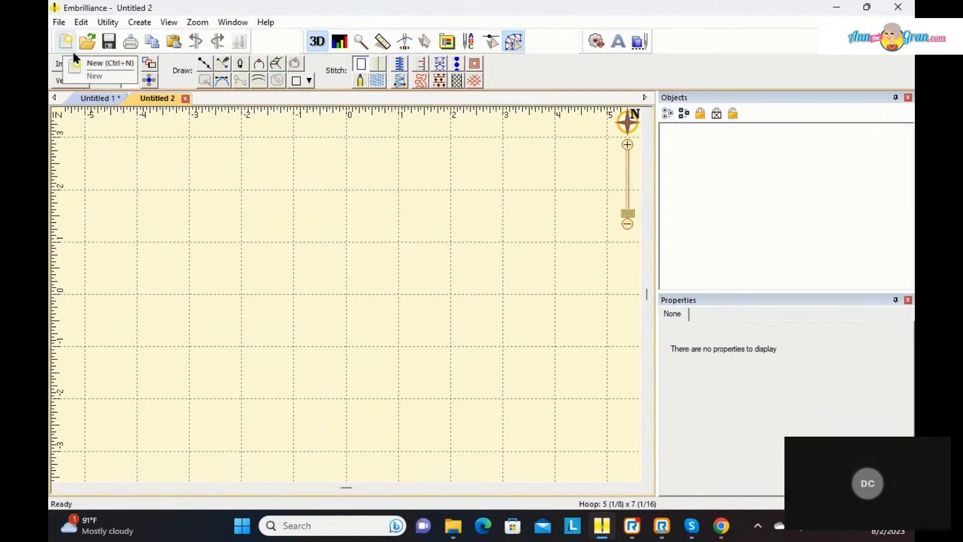
{"action": "left_click", "coordinate": [76, 65]}
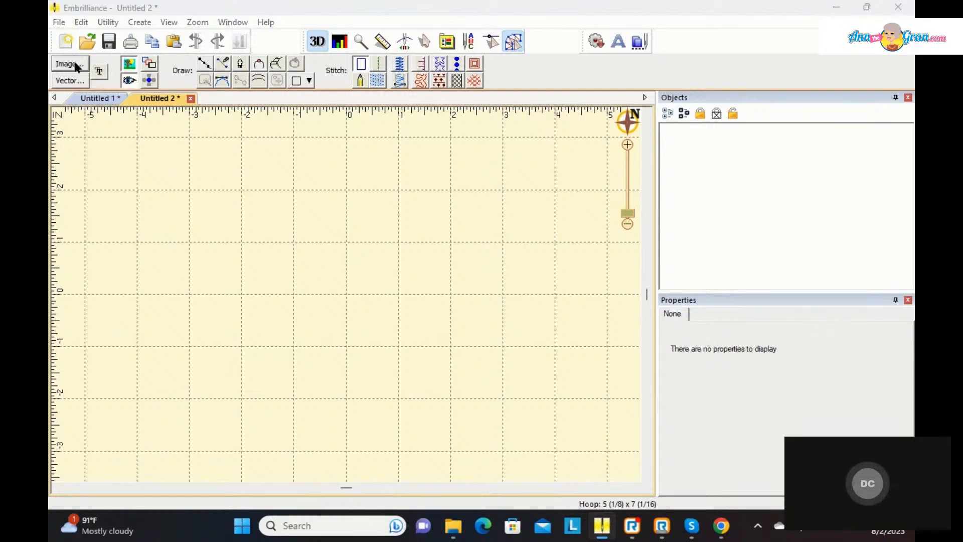
{"action": "left_click", "coordinate": [709, 226]}
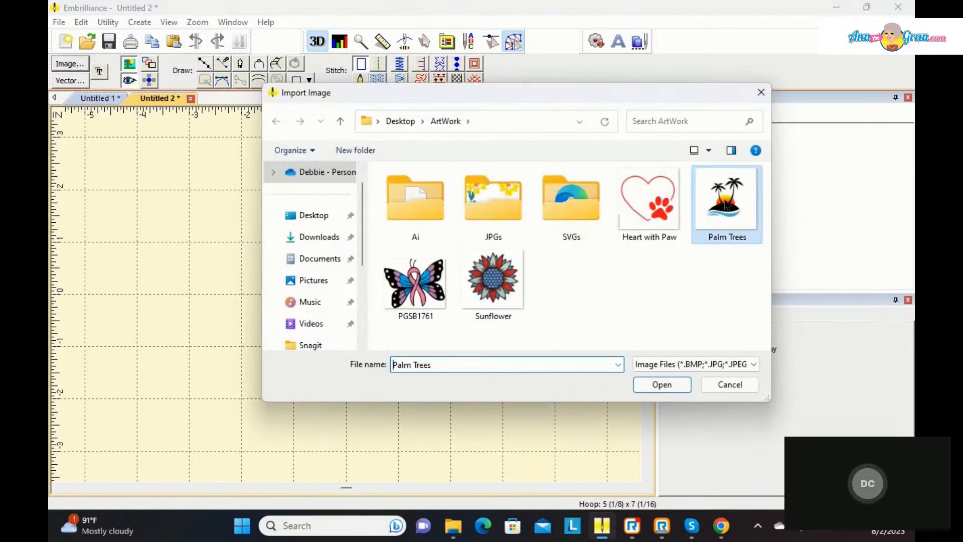
{"action": "left_click", "coordinate": [675, 384]}
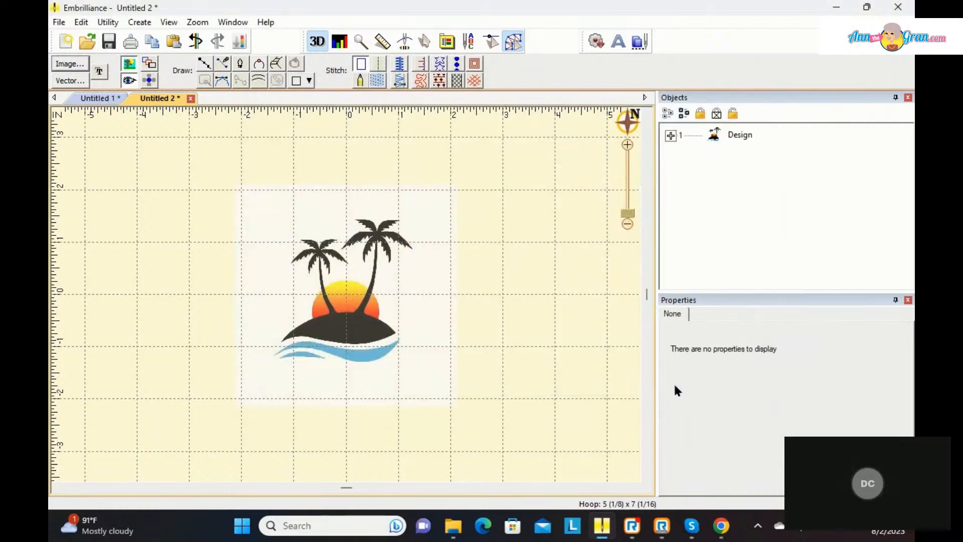
Step: Enlarge the palm tree image proportionally to about 8 inches wide
{"action": "left_click", "coordinate": [391, 345]}
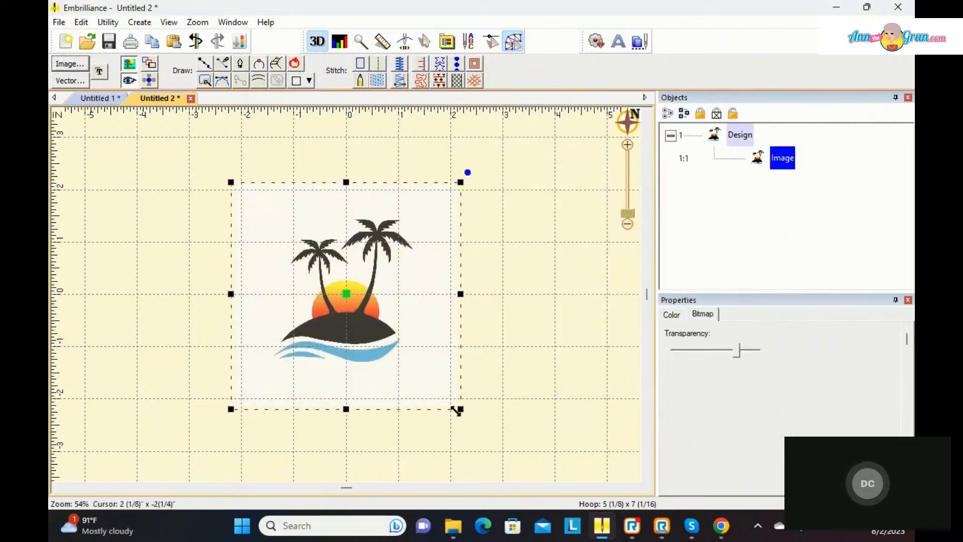
{"action": "left_click_drag", "start_coordinate": [455, 410], "coordinate": [590, 530]}
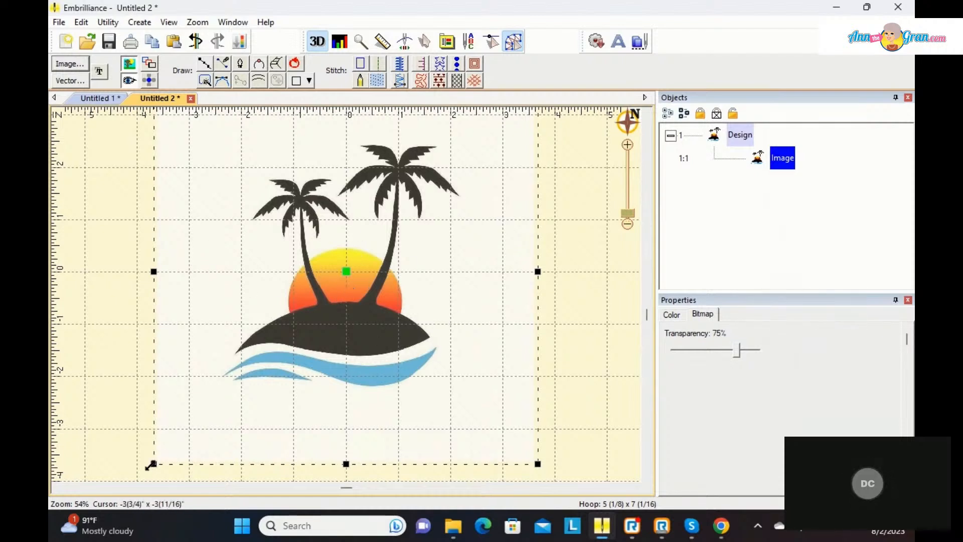
{"action": "left_click_drag", "start_coordinate": [151, 465], "coordinate": [121, 477]}
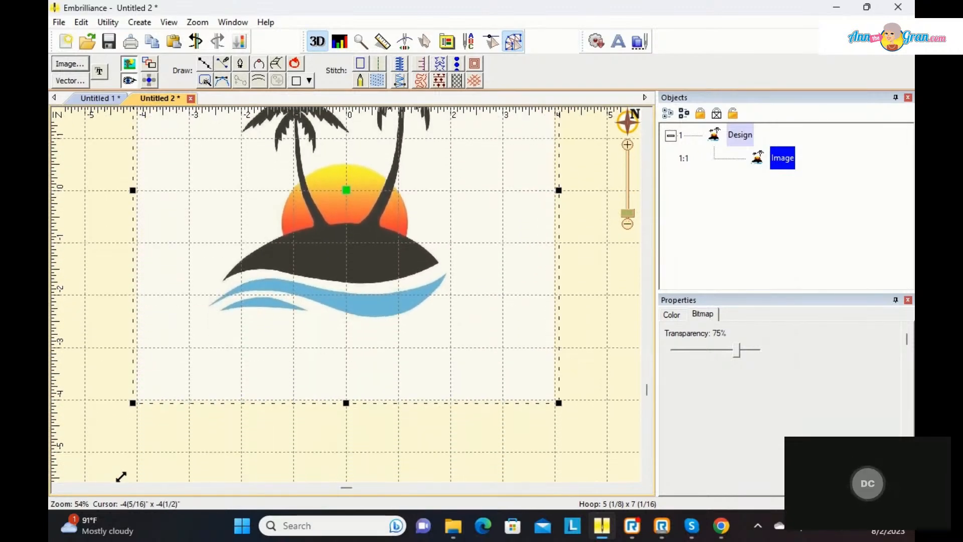
{"action": "left_click", "coordinate": [647, 115]}
{"action": "left_click", "coordinate": [647, 115]}
{"action": "left_click", "coordinate": [647, 116]}
{"action": "left_click", "coordinate": [648, 115]}
{"action": "left_click", "coordinate": [647, 115]}
{"action": "left_click", "coordinate": [647, 115]}
{"action": "left_click", "coordinate": [647, 115]}
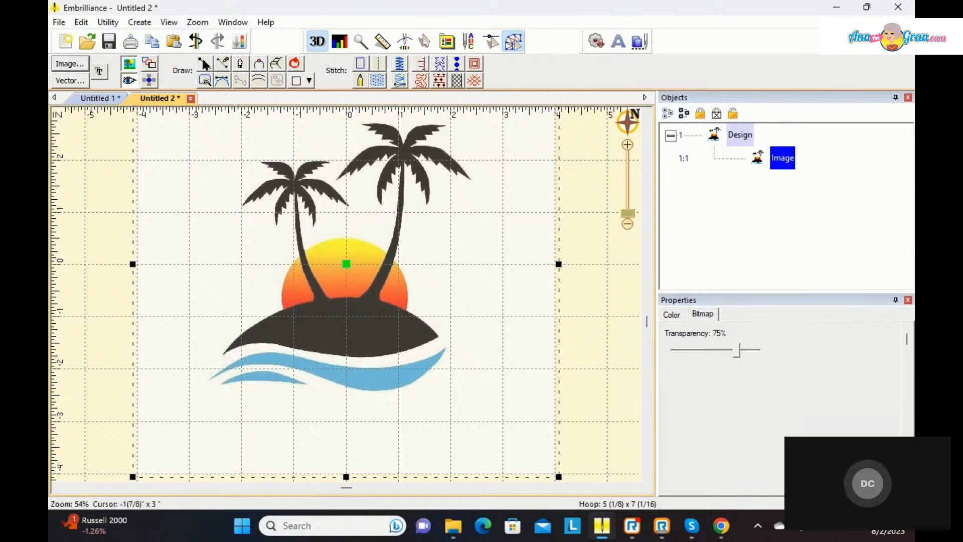
Step: Trace the sun's outline point by point around its arc and back across the top of the island, then close the shape
{"action": "left_click", "coordinate": [204, 80]}
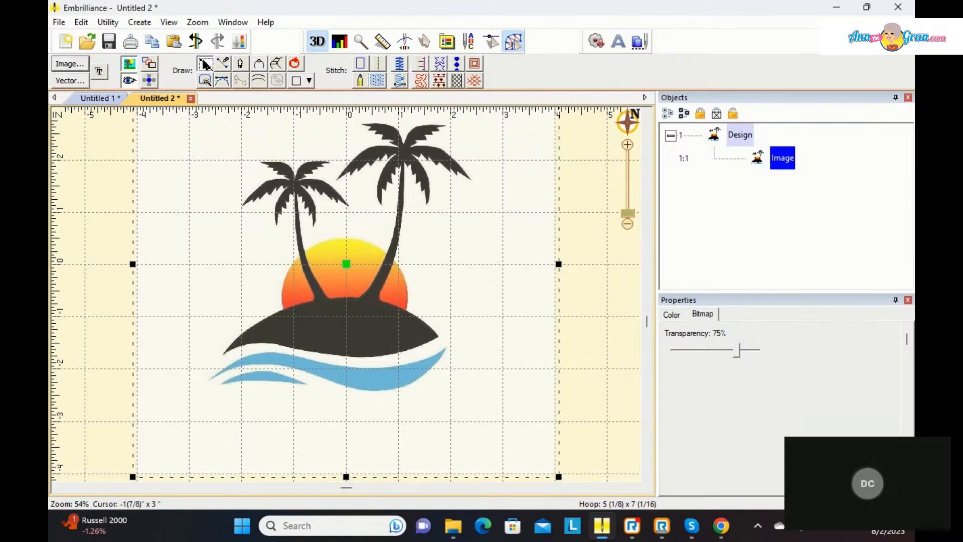
{"action": "left_click", "coordinate": [288, 315]}
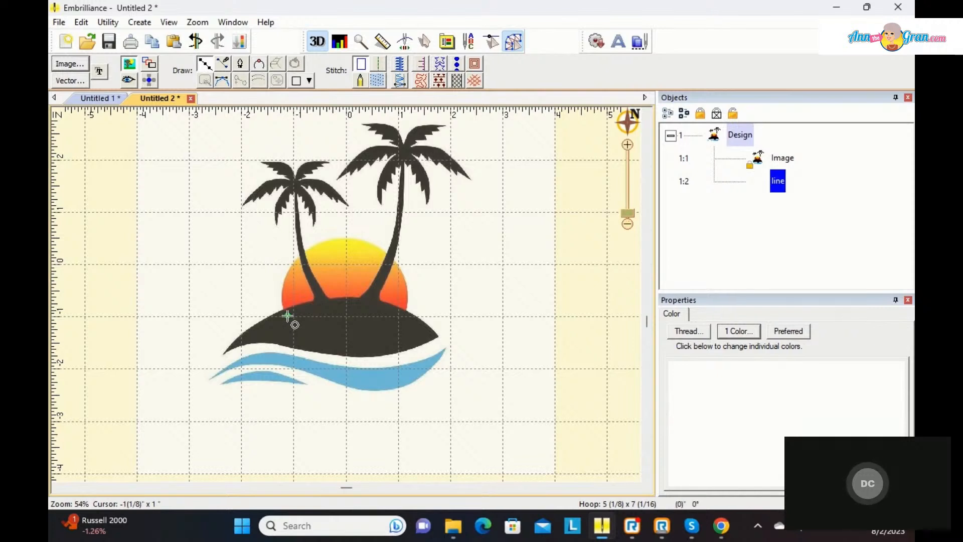
{"action": "left_click", "coordinate": [293, 262]}
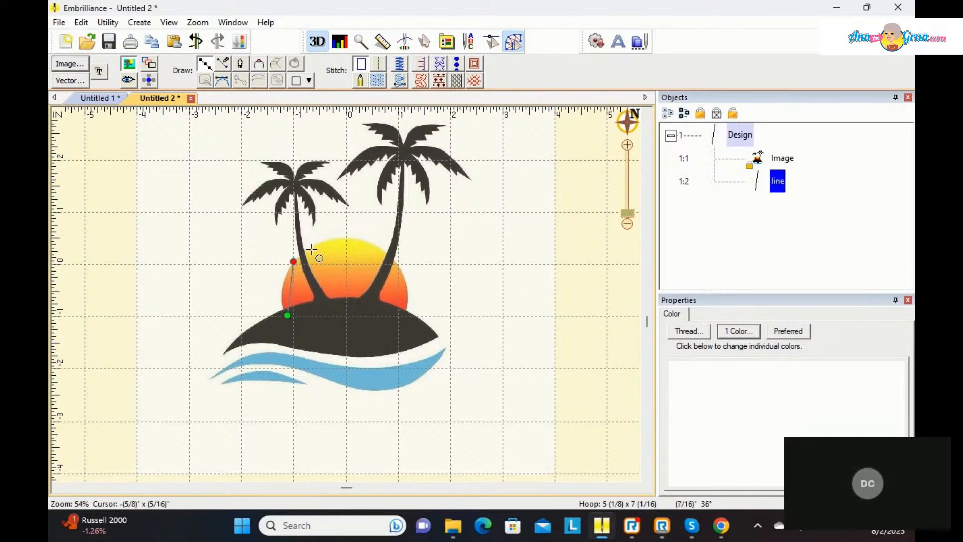
{"action": "left_click", "coordinate": [348, 237]}
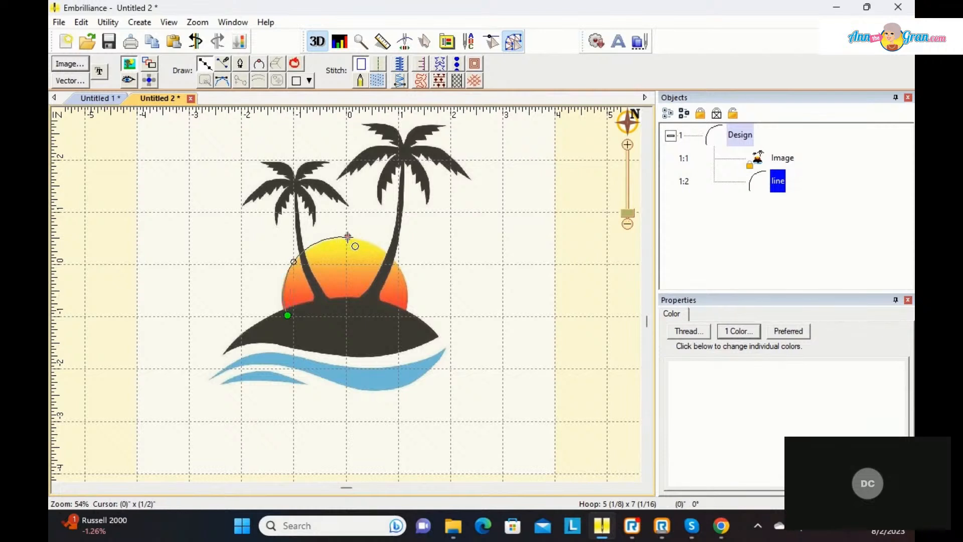
{"action": "left_click", "coordinate": [397, 265]}
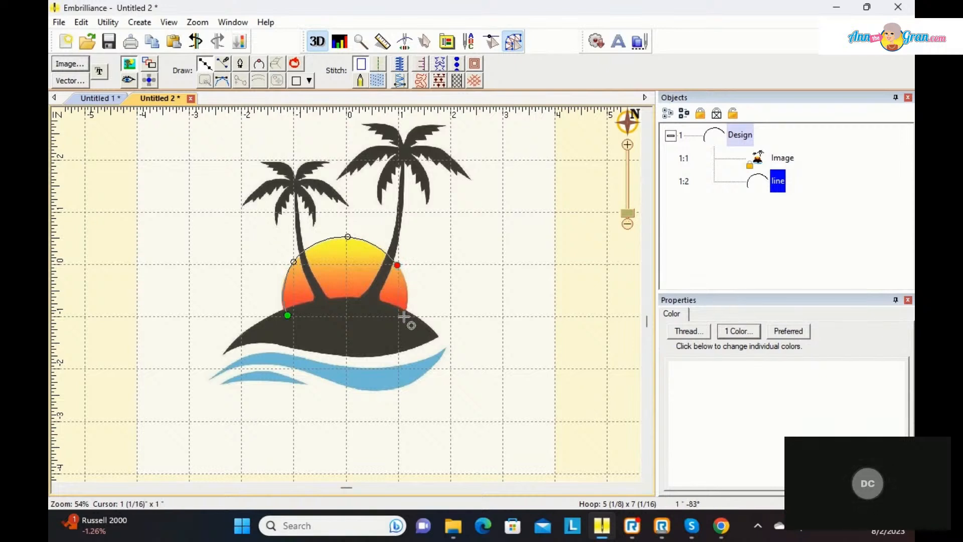
{"action": "key", "text": "Return"}
{"action": "left_click", "coordinate": [402, 318]}
{"action": "left_click", "coordinate": [380, 312]}
{"action": "left_click", "coordinate": [341, 310]}
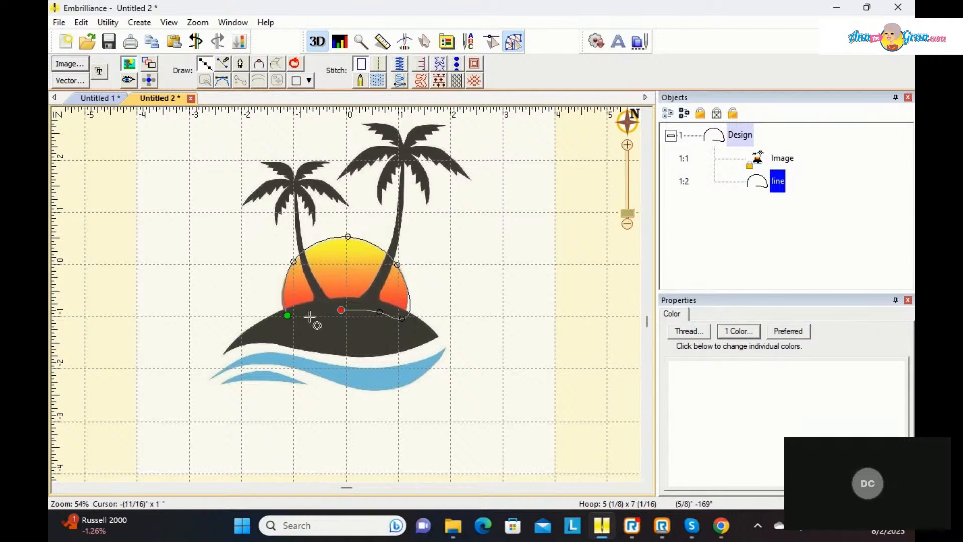
{"action": "left_click", "coordinate": [297, 63]}
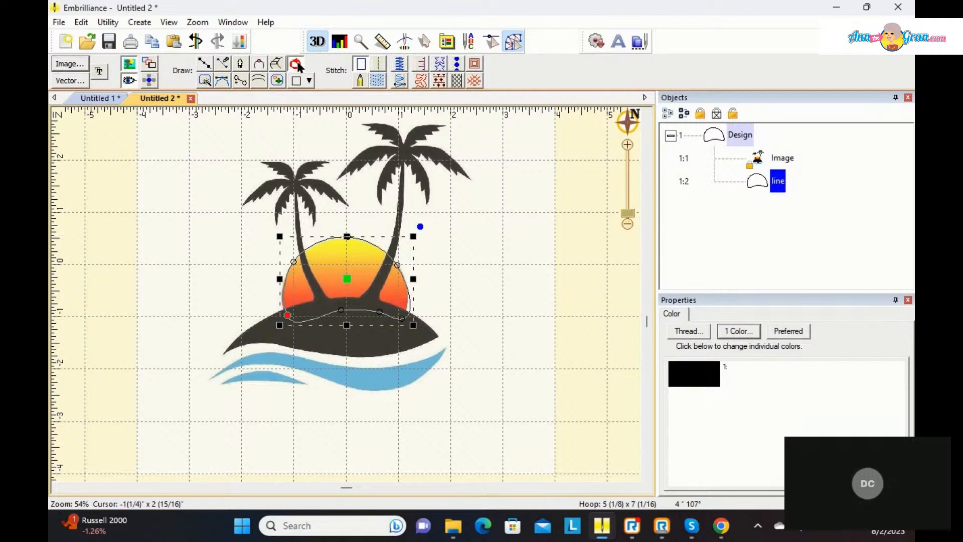
Step: Delete the sun outline's lower-right corner node and extend the adjacent node's curve handle toward the island's right tip
{"action": "left_click", "coordinate": [403, 321]}
{"action": "key", "text": "Delete"}
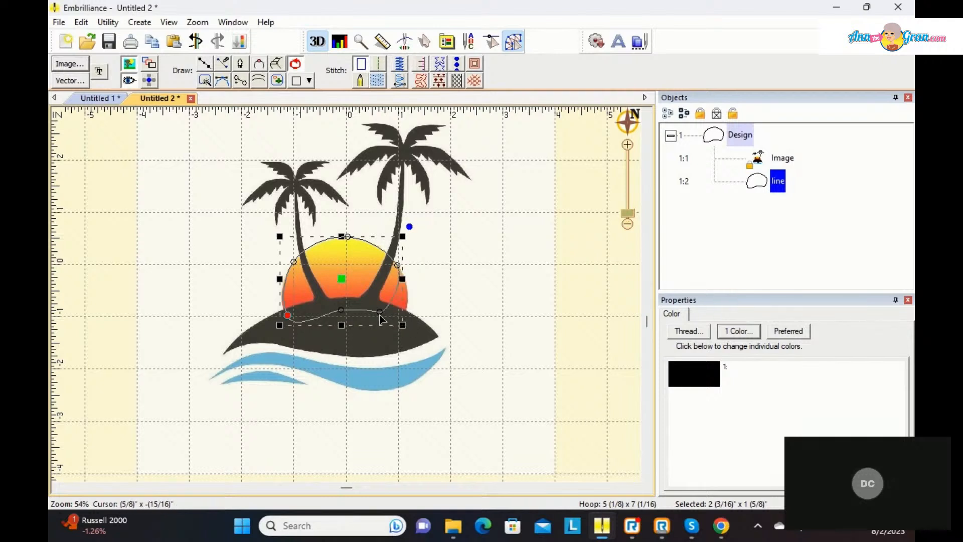
{"action": "left_click", "coordinate": [380, 312]}
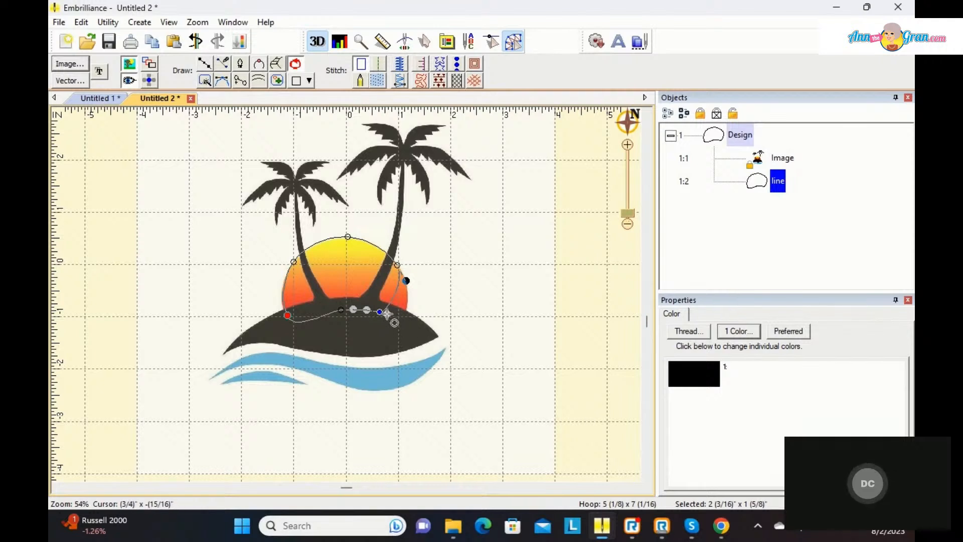
{"action": "left_click", "coordinate": [419, 329]}
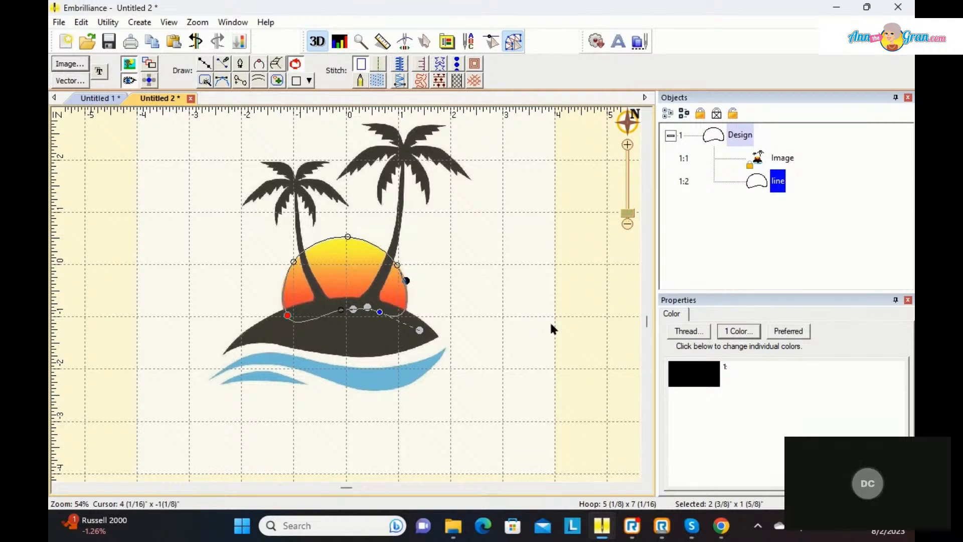
Step: Search the Madeira Thread Chest for "orange" and assign thread 1278 True Orange to the sun outline
{"action": "left_click", "coordinate": [686, 371]}
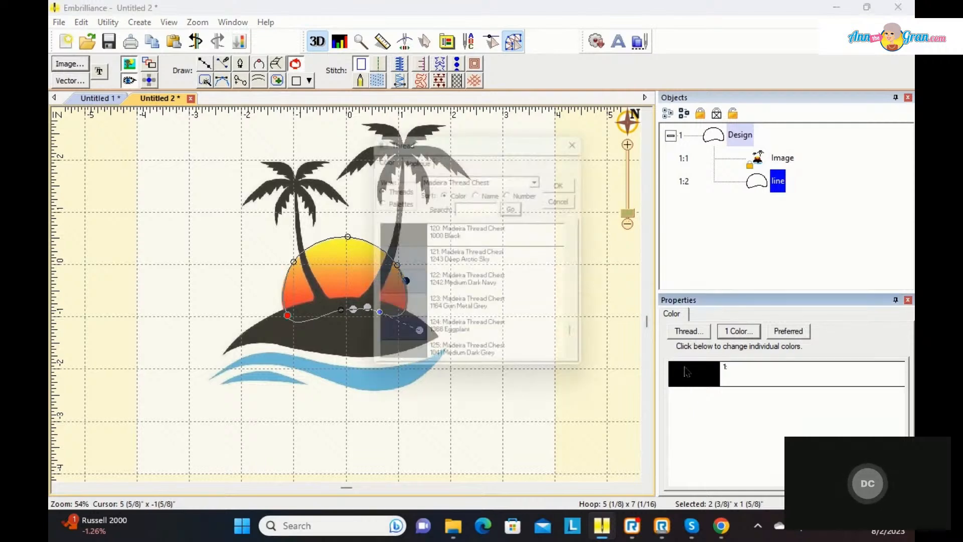
{"action": "left_click", "coordinate": [498, 206]}
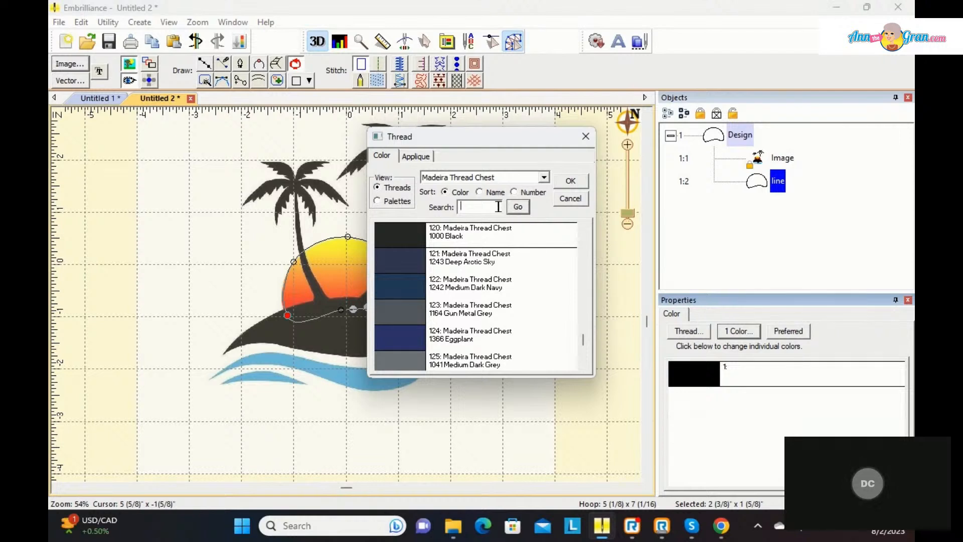
{"action": "type", "text": "orange"}
{"action": "key", "text": "Return"}
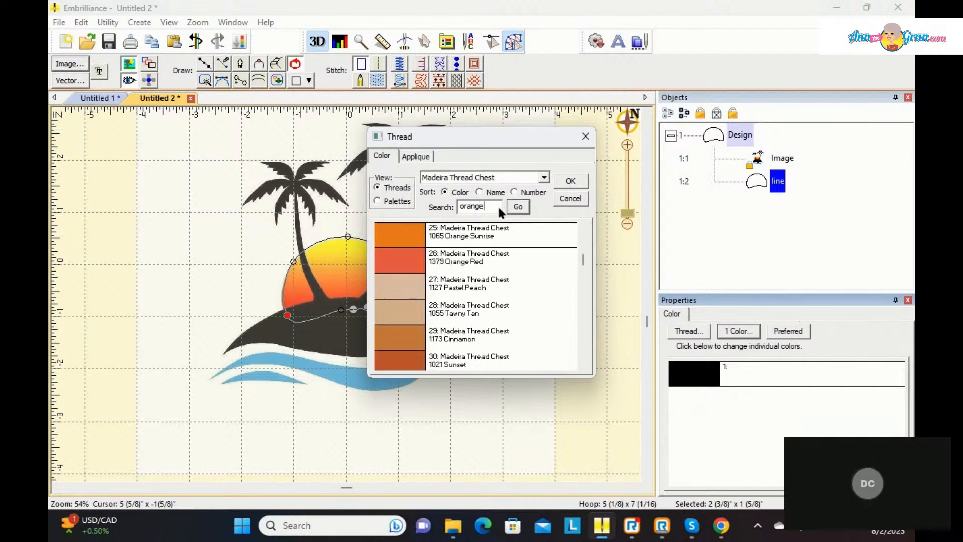
{"action": "key", "text": "Return"}
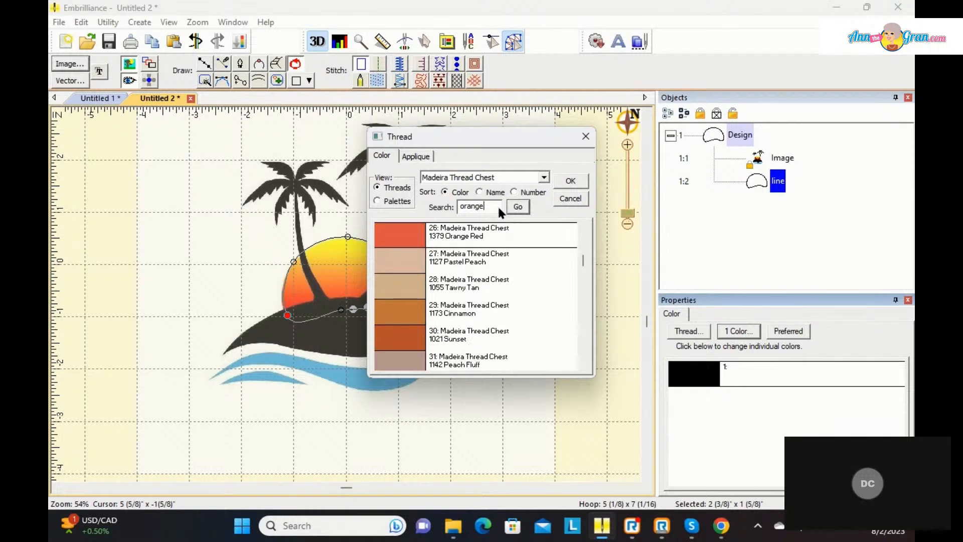
{"action": "key", "text": "Return"}
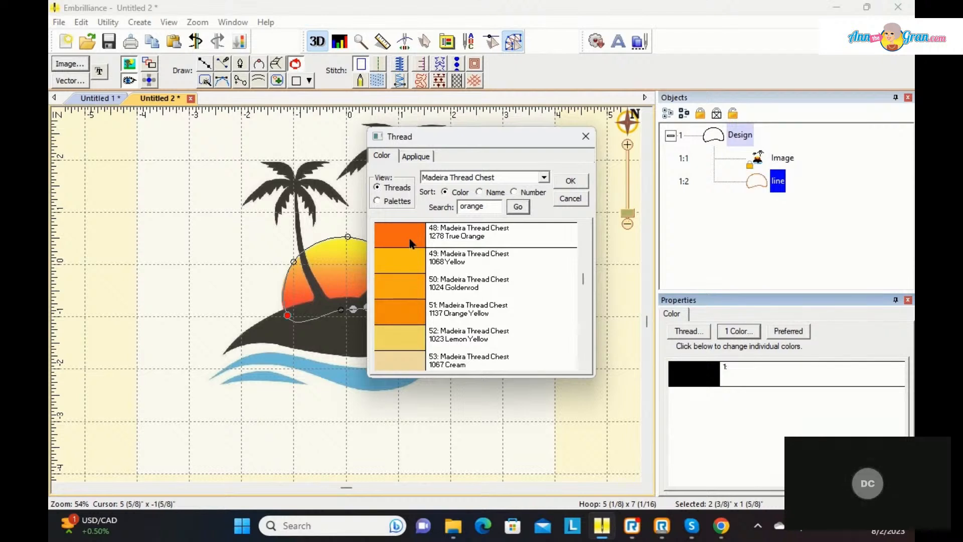
{"action": "left_click", "coordinate": [570, 182]}
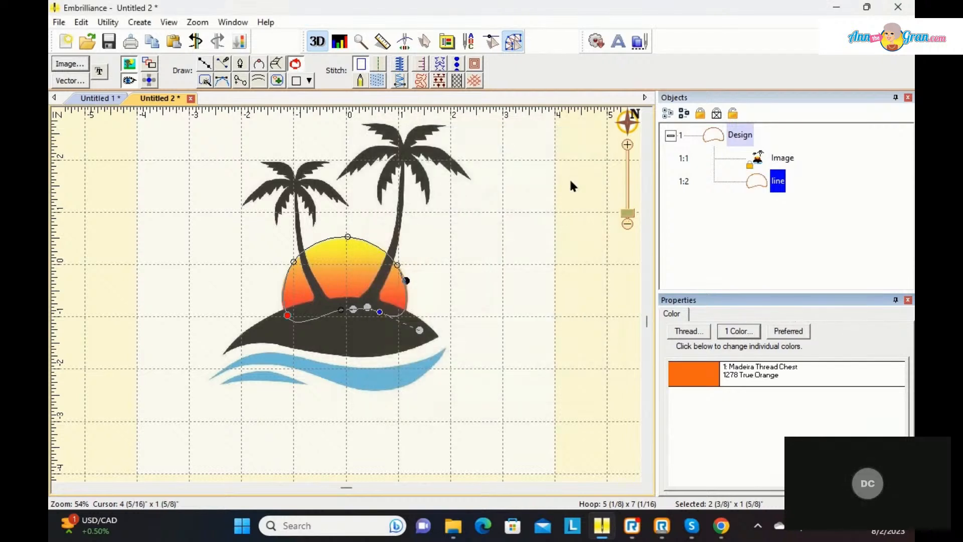
Step: Convert the sun outline to a Fill stitch and give it a Decreasing gradient
{"action": "left_click", "coordinate": [377, 81]}
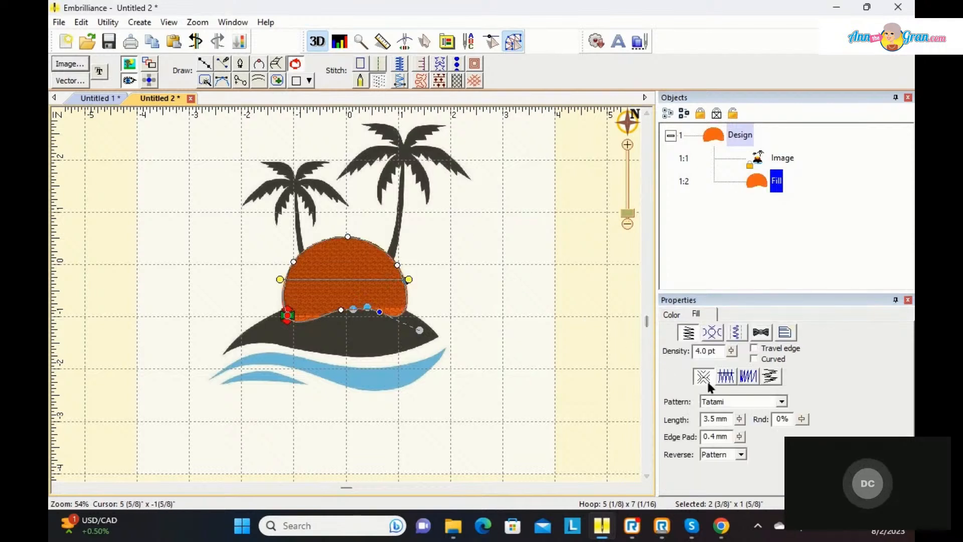
{"action": "left_click", "coordinate": [748, 378]}
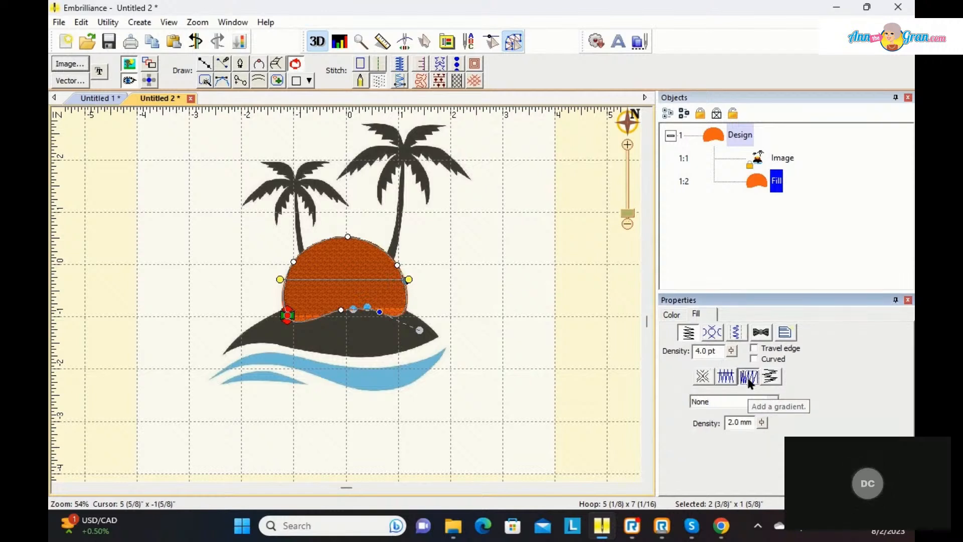
{"action": "left_click", "coordinate": [774, 402]}
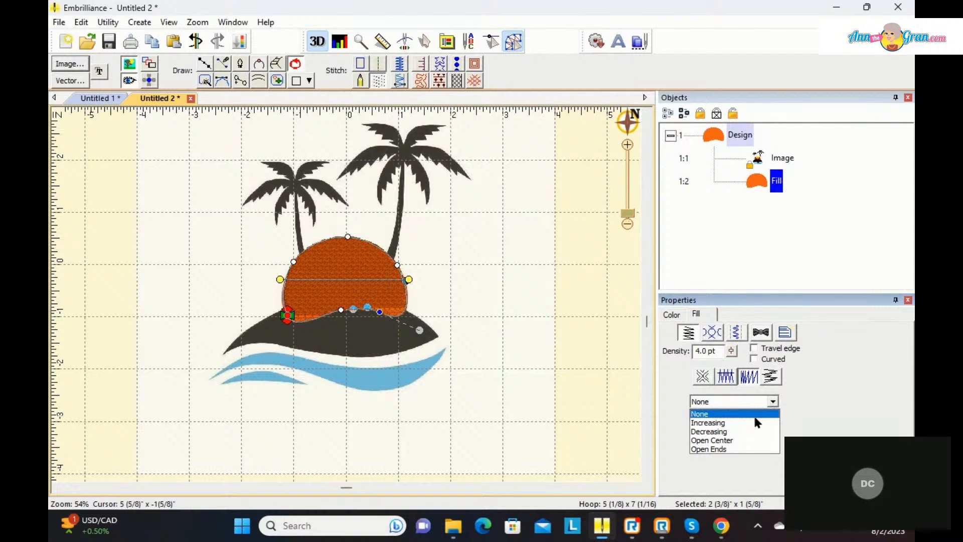
{"action": "left_click", "coordinate": [733, 432]}
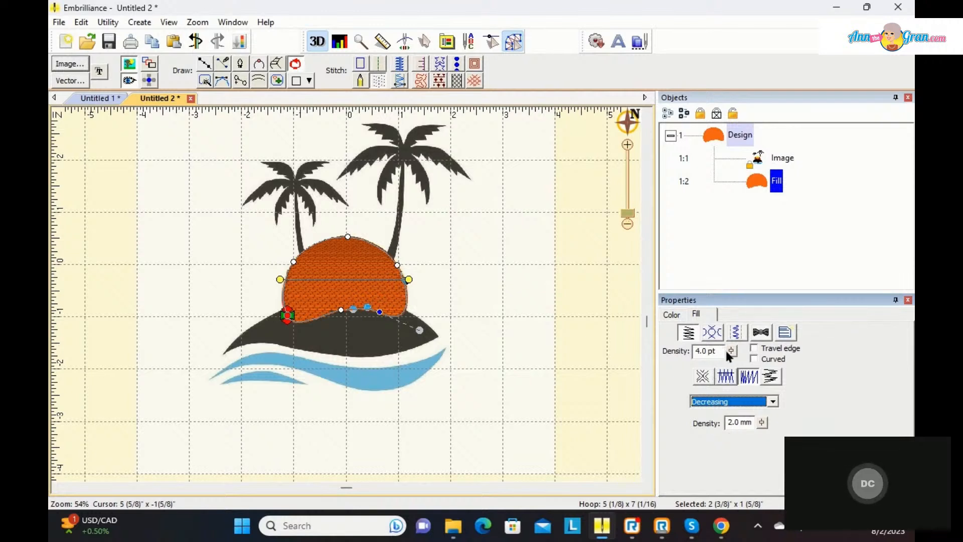
Step: Set the sun fill's density to 15.0 pt and turn off its Contour and Perpendicular underlays
{"action": "mouse_move", "coordinate": [730, 354]}
{"action": "left_mouse_down"}
{"action": "mouse_move", "coordinate": [733, 445]}
{"action": "mouse_move", "coordinate": [734, 351]}
{"action": "left_mouse_up"}
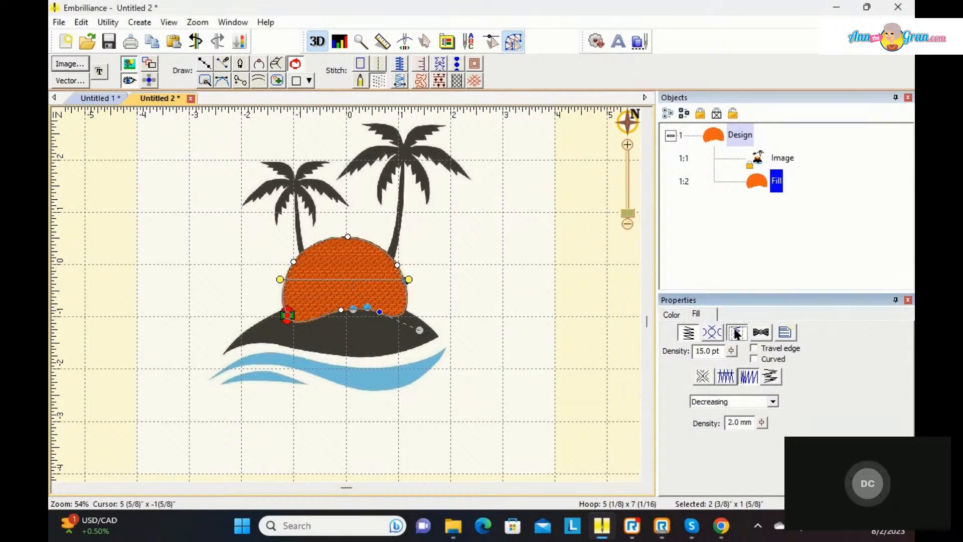
{"action": "left_click", "coordinate": [736, 332]}
{"action": "left_click", "coordinate": [674, 362]}
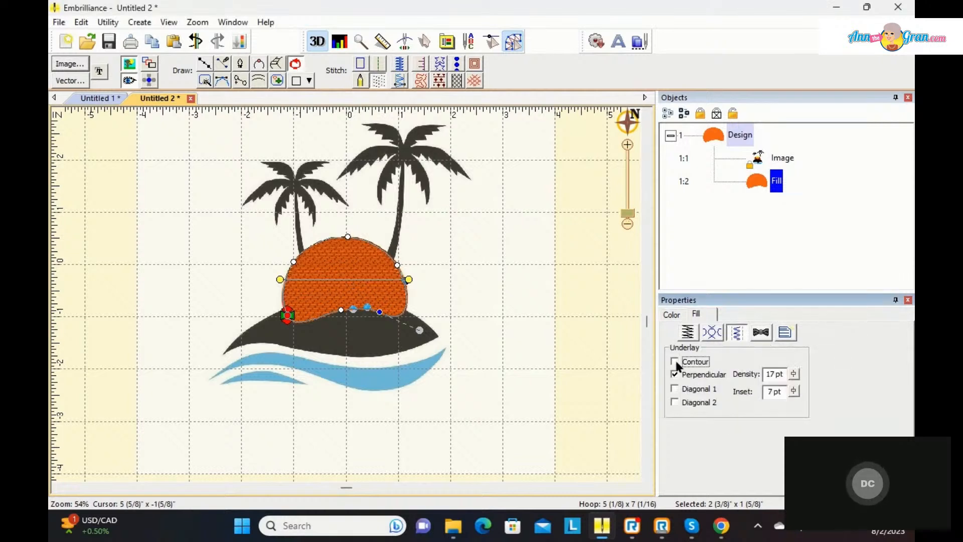
{"action": "left_click", "coordinate": [675, 375]}
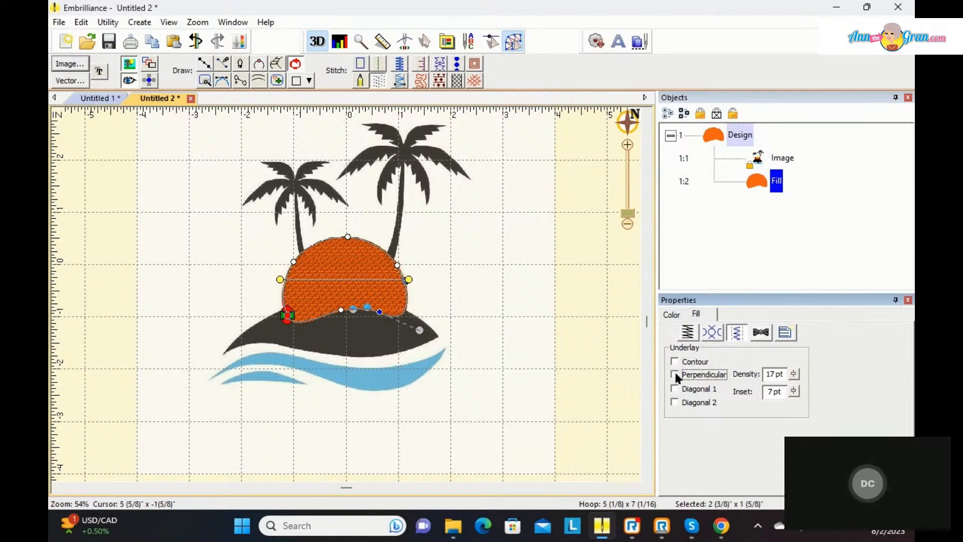
Step: Set the sun's gradient density to 4.0 mm and duplicate the fill in place
{"action": "left_click", "coordinate": [688, 332]}
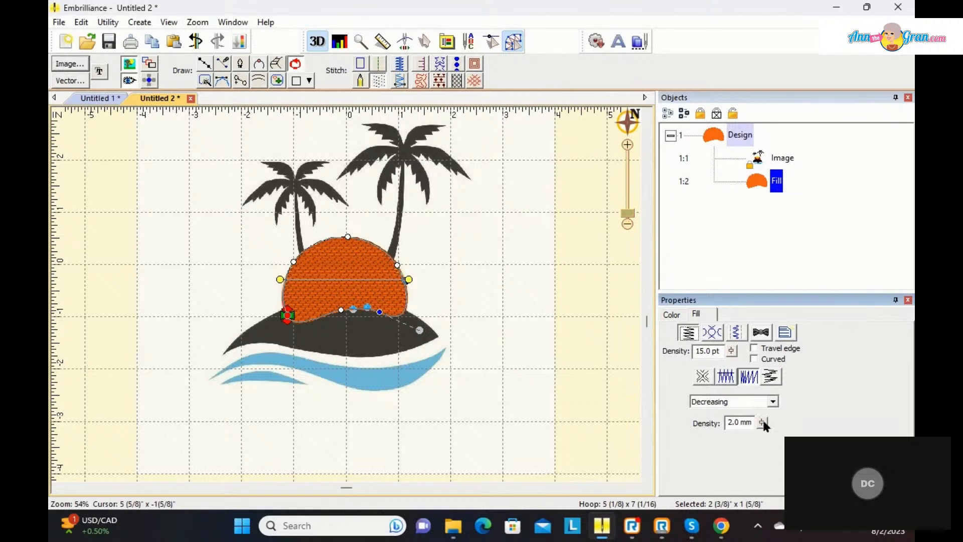
{"action": "left_click_drag", "start_coordinate": [762, 422], "coordinate": [807, 407]}
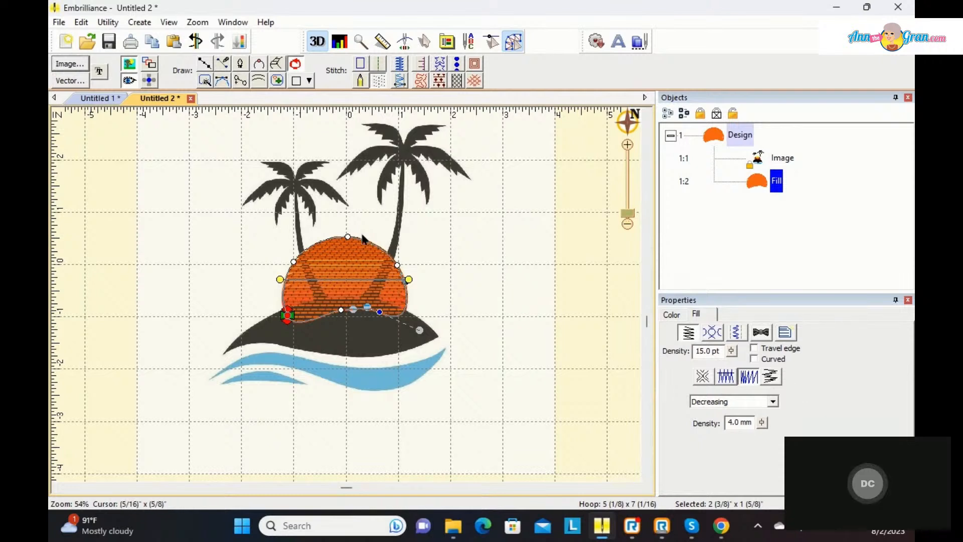
{"action": "right_click", "coordinate": [350, 274]}
{"action": "left_click", "coordinate": [376, 281]}
{"action": "right_click", "coordinate": [354, 261]}
{"action": "left_click", "coordinate": [387, 284]}
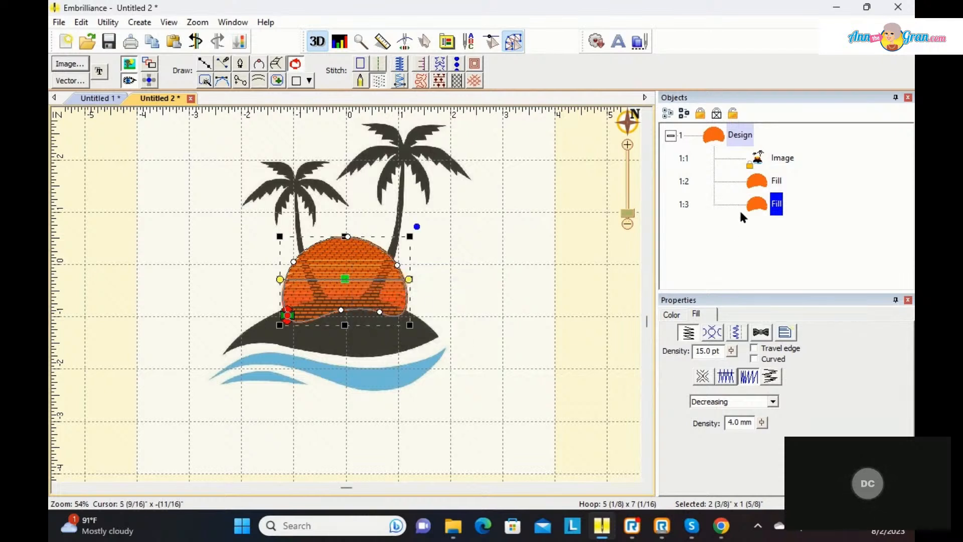
Step: Recolor the duplicated sun fill with Madeira Thread Chest 1023 Lemon Yellow
{"action": "left_click", "coordinate": [672, 314]}
{"action": "left_click", "coordinate": [682, 379]}
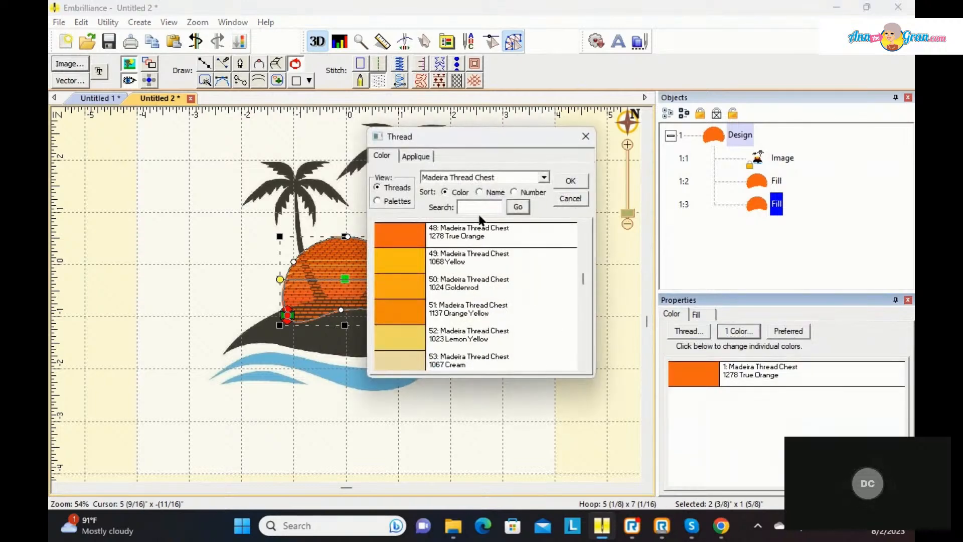
{"action": "left_click", "coordinate": [410, 331]}
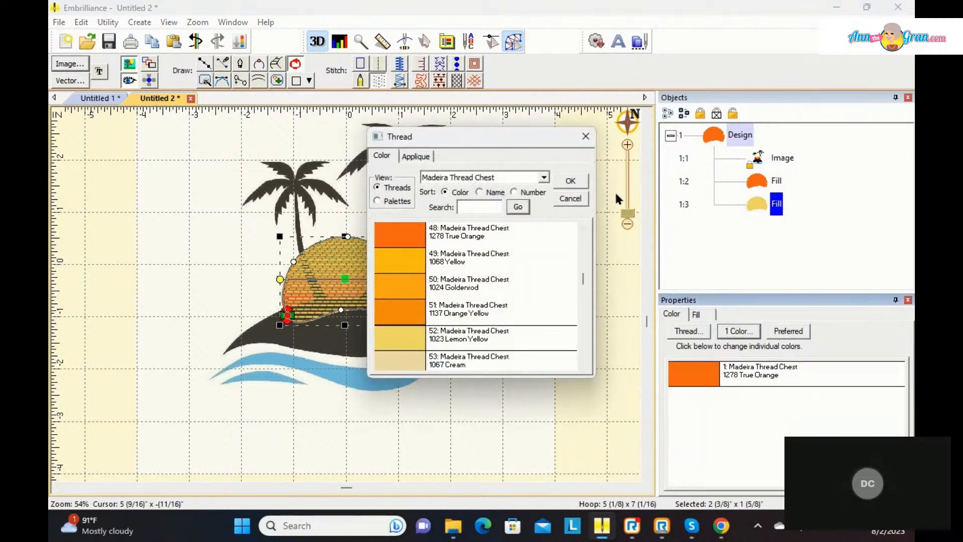
{"action": "left_click", "coordinate": [577, 181]}
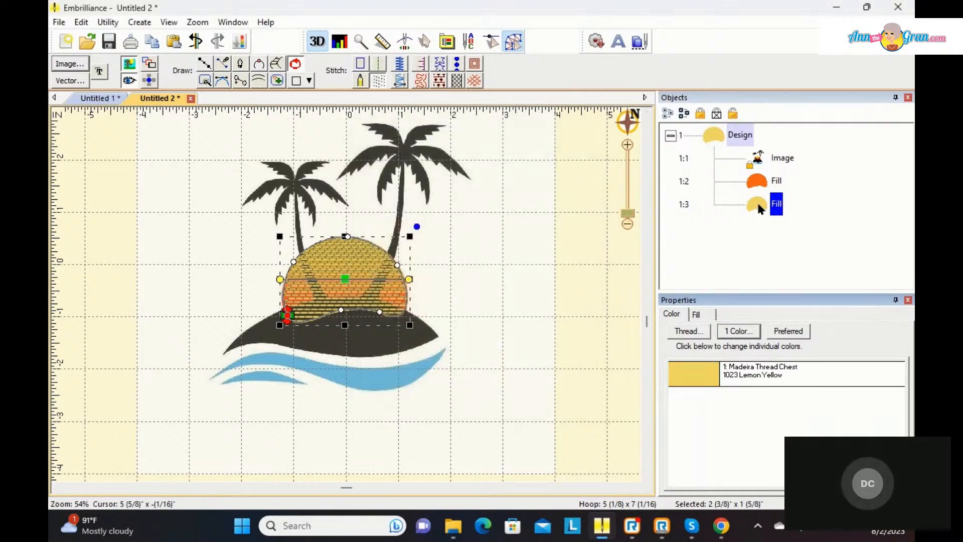
Step: Change the yellow sun fill's gradient to Increasing and deselect it
{"action": "left_click", "coordinate": [708, 312]}
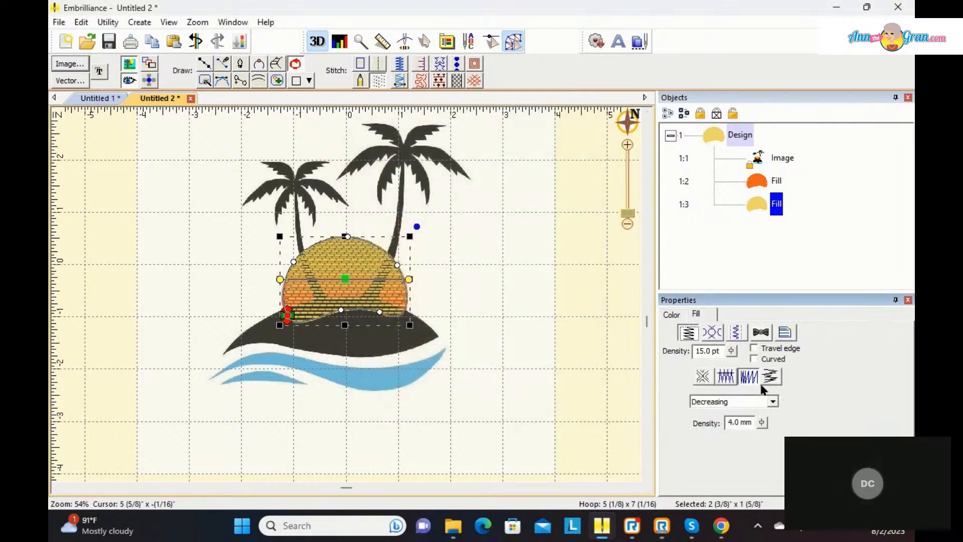
{"action": "left_click", "coordinate": [773, 401]}
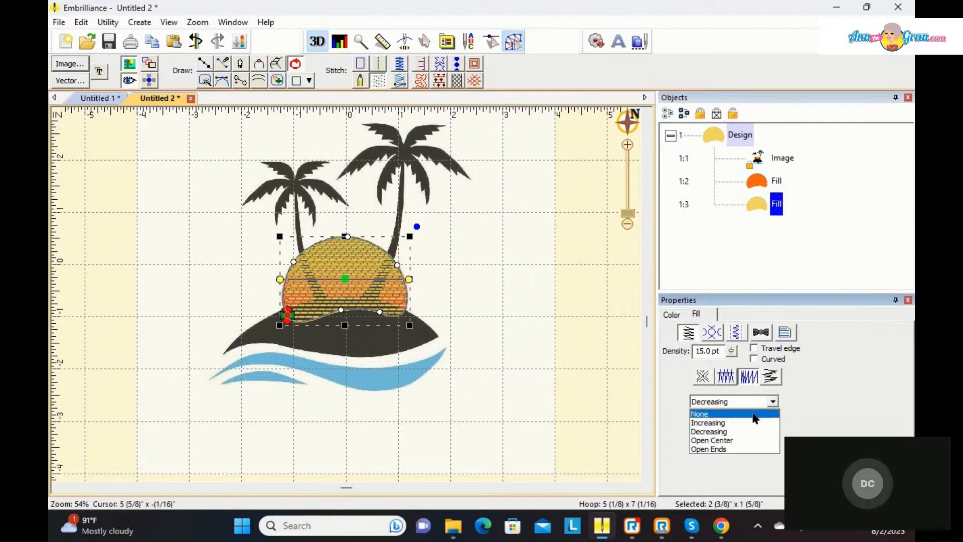
{"action": "left_click", "coordinate": [752, 422]}
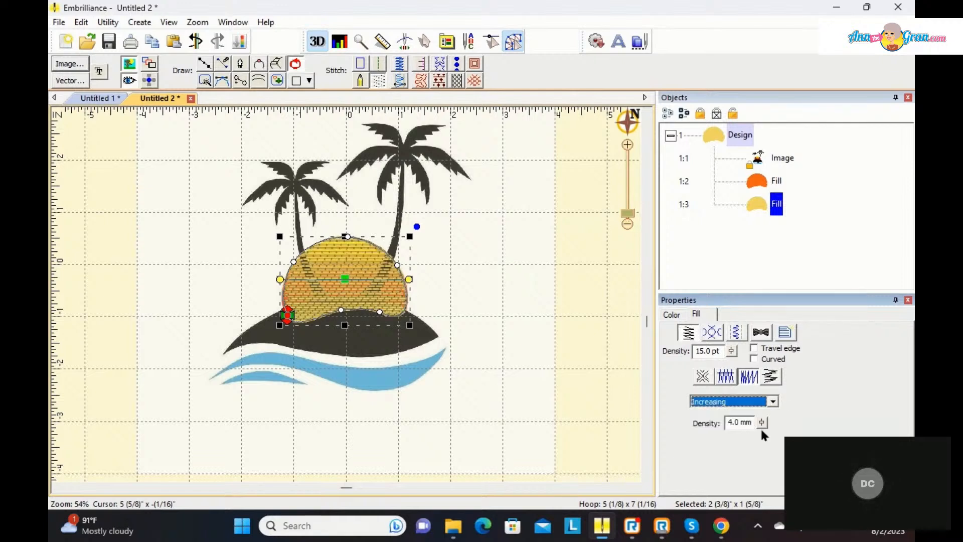
{"action": "left_click", "coordinate": [537, 290]}
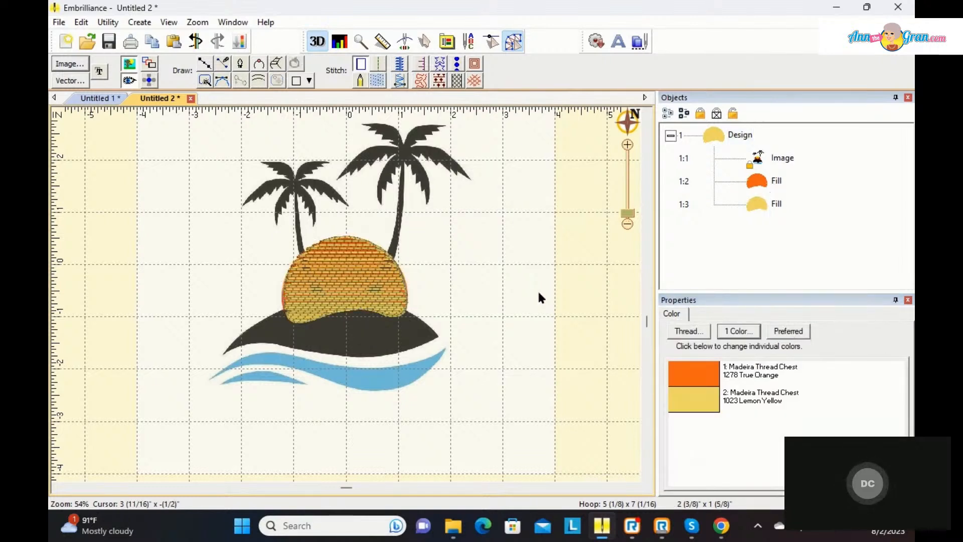
{"action": "double_click", "coordinate": [682, 376]}
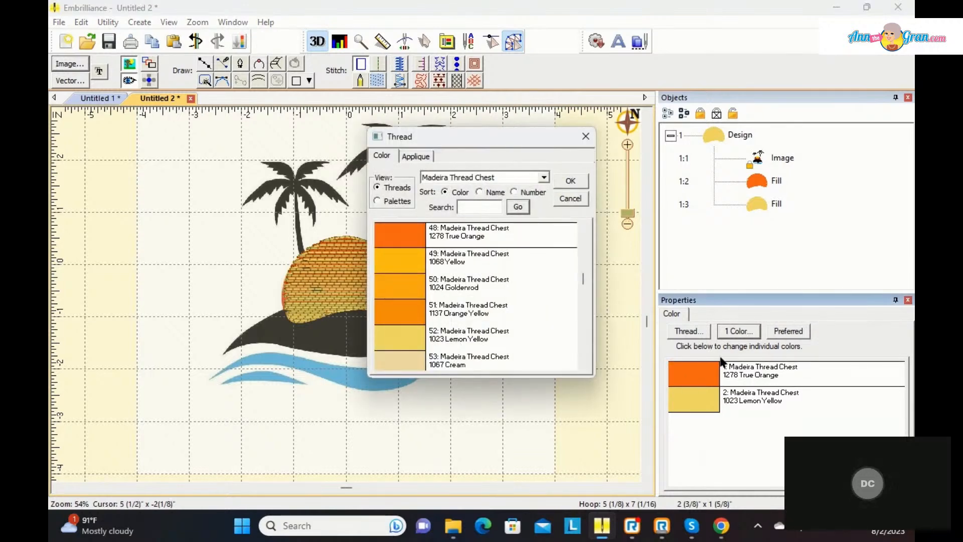
{"action": "left_click", "coordinate": [585, 136]}
Step: Enable Travel edge on both the orange and the yellow sun fills
{"action": "left_click", "coordinate": [755, 185]}
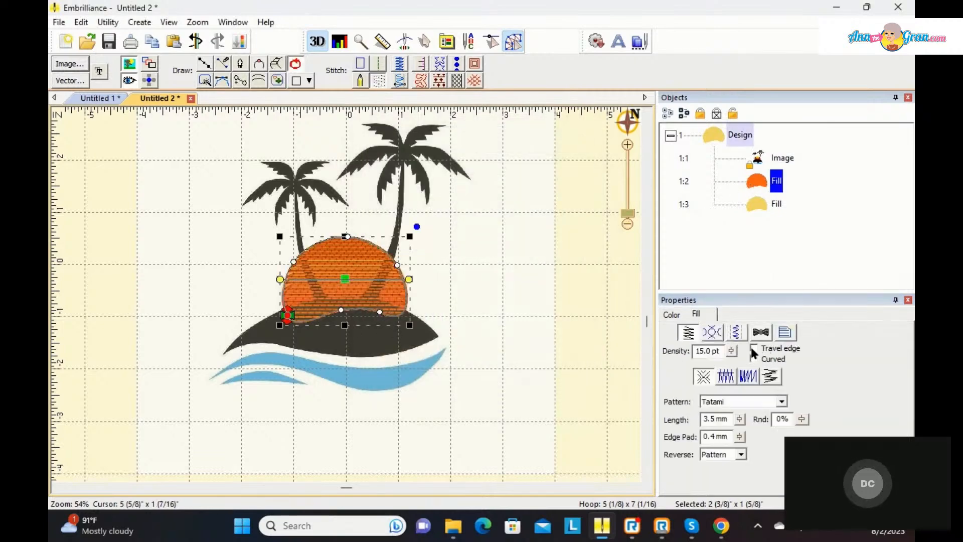
{"action": "left_click", "coordinate": [752, 348]}
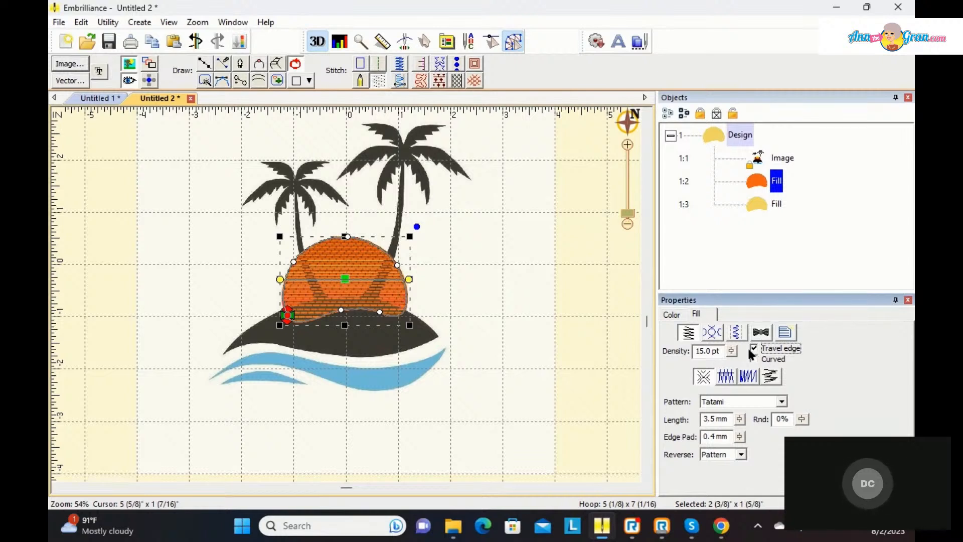
{"action": "left_click", "coordinate": [767, 206]}
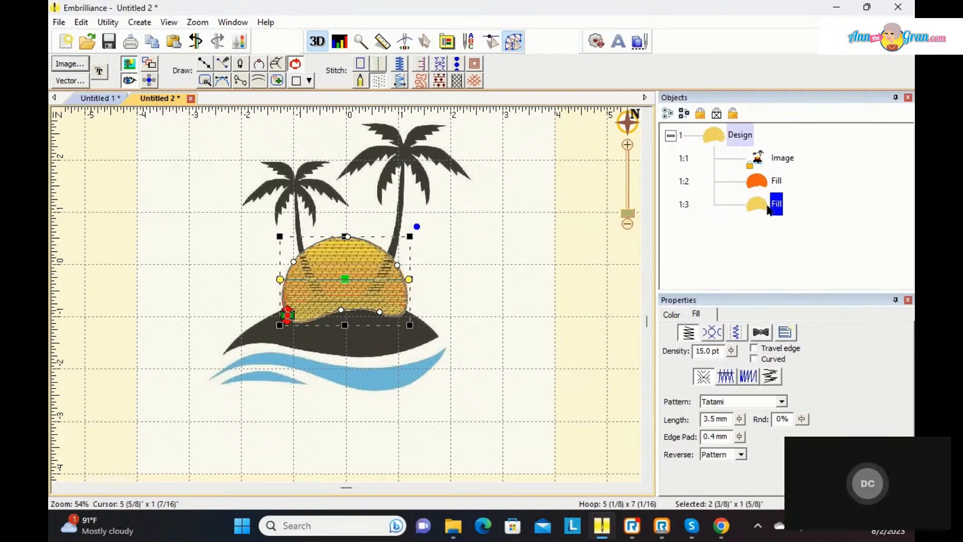
{"action": "left_click", "coordinate": [733, 331]}
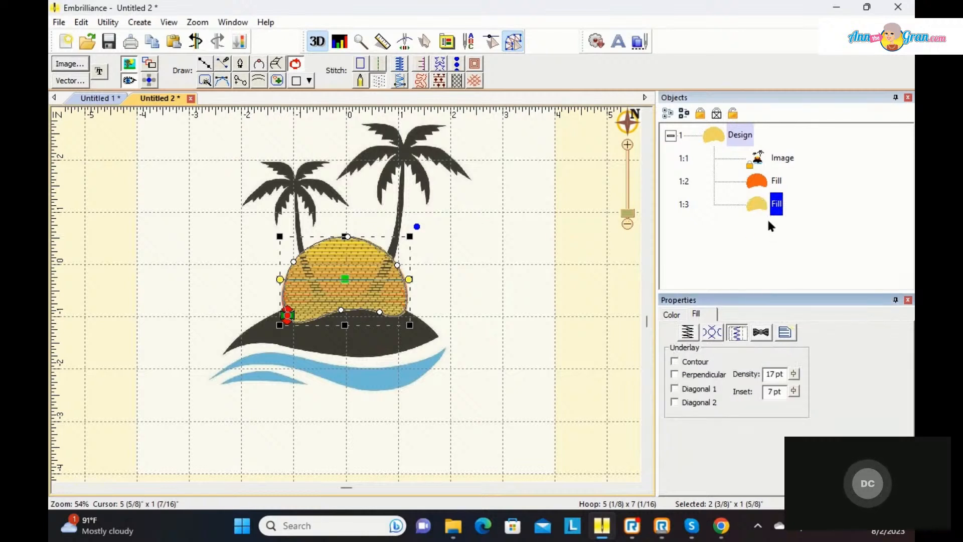
{"action": "left_click", "coordinate": [687, 332]}
{"action": "left_click", "coordinate": [755, 349]}
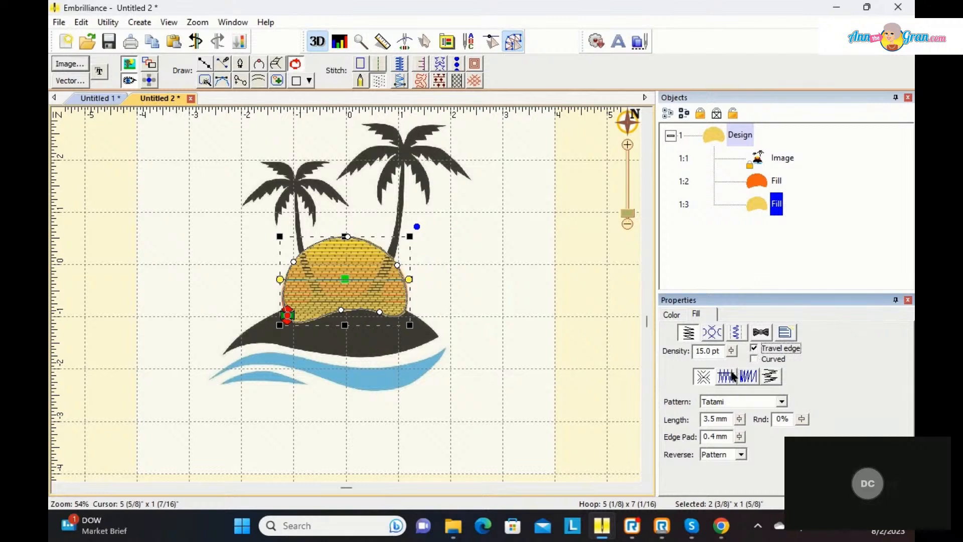
{"action": "left_click", "coordinate": [748, 380]}
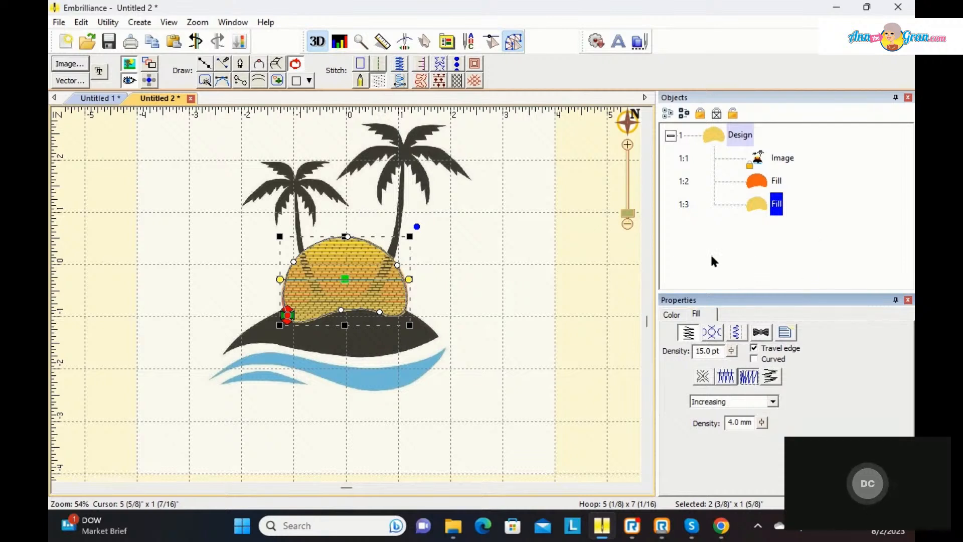
{"action": "left_click", "coordinate": [599, 296]}
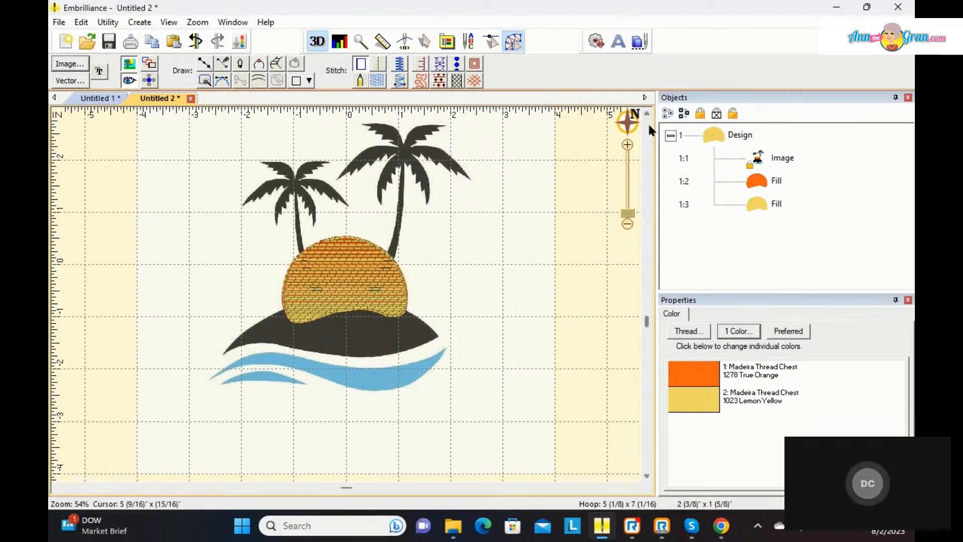
Step: Hide the stitches so the palm trunks in the artwork can be traced over the sun
{"action": "left_click", "coordinate": [670, 136]}
{"action": "left_click", "coordinate": [670, 136]}
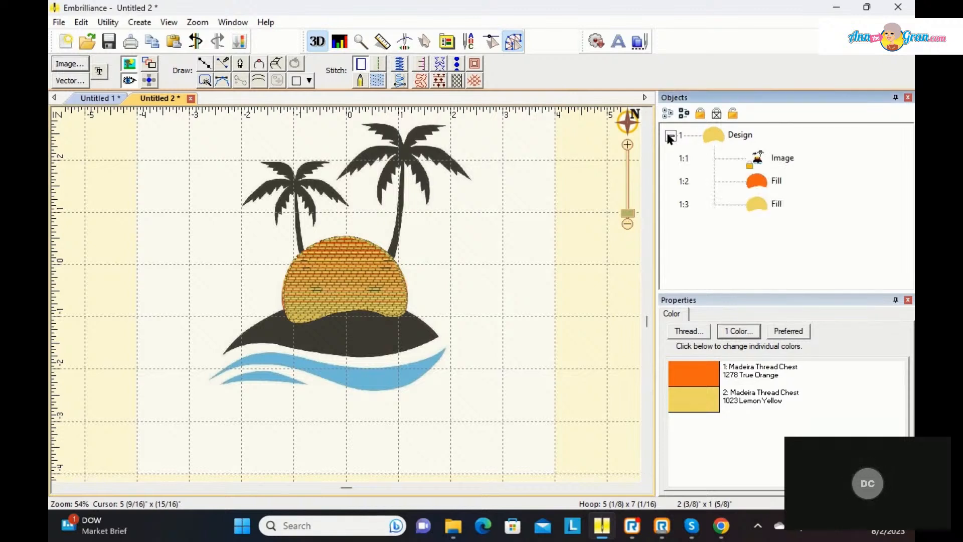
{"action": "left_click", "coordinate": [711, 139]}
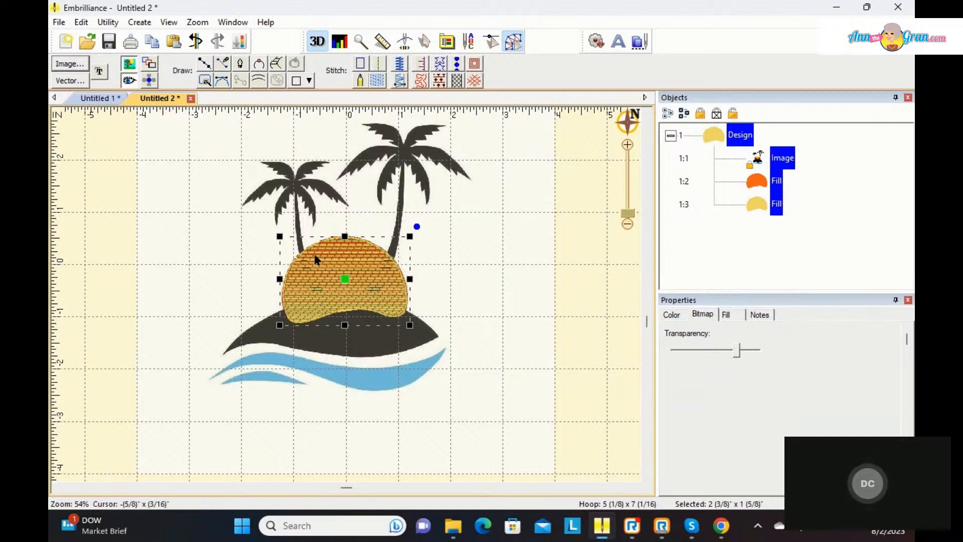
{"action": "left_click", "coordinate": [128, 82]}
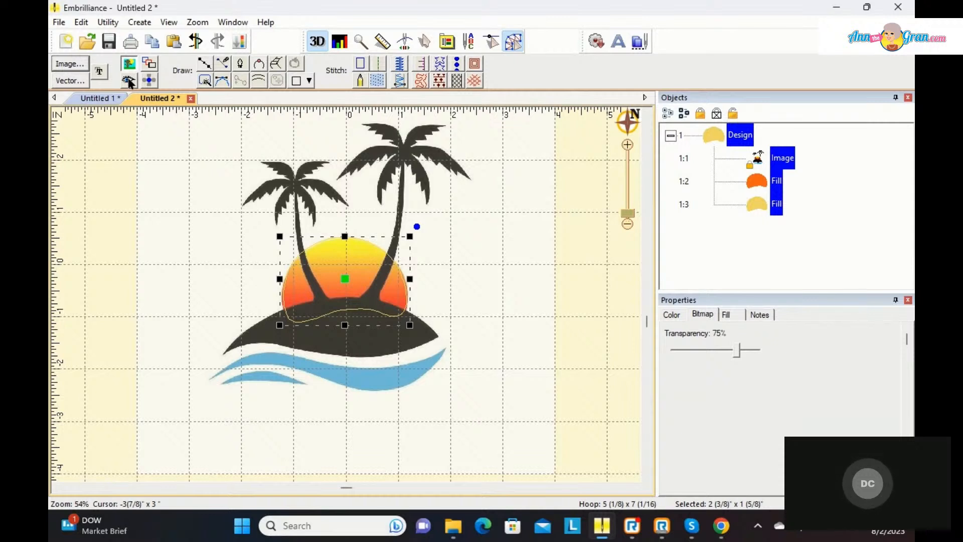
Step: Draw a three-point open line along the smaller palm's trunk, from the island up to the crown
{"action": "left_click", "coordinate": [206, 65]}
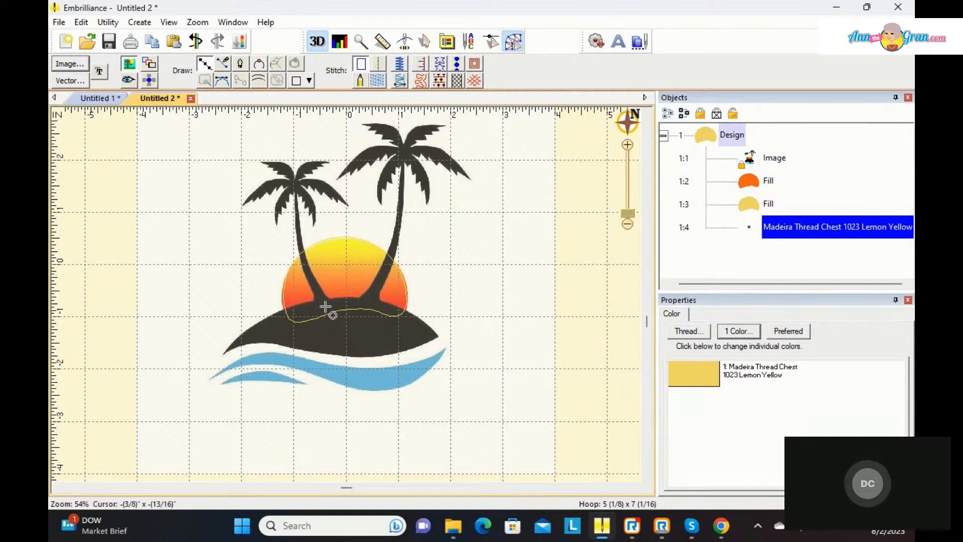
{"action": "left_click", "coordinate": [324, 305]}
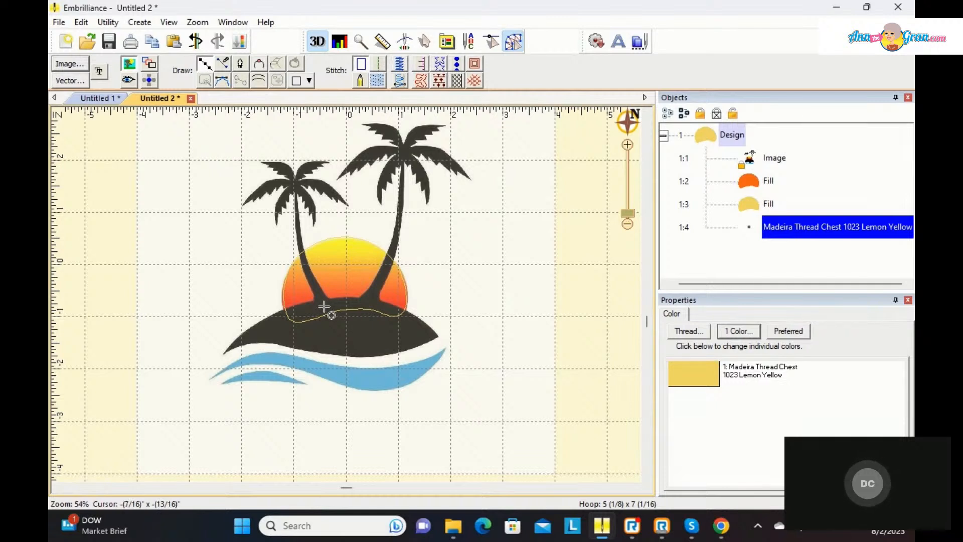
{"action": "left_click", "coordinate": [300, 245]}
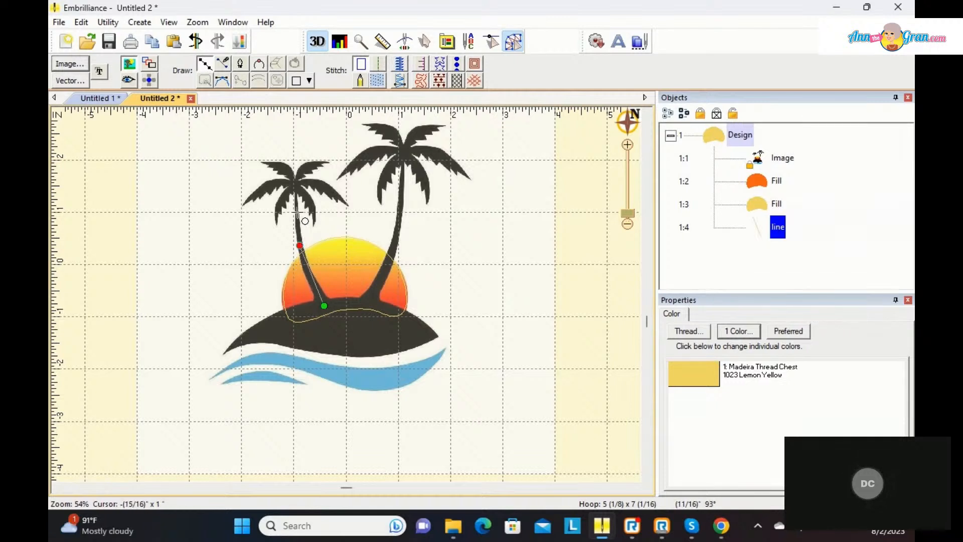
{"action": "left_click", "coordinate": [296, 183]}
{"action": "key", "text": "Return"}
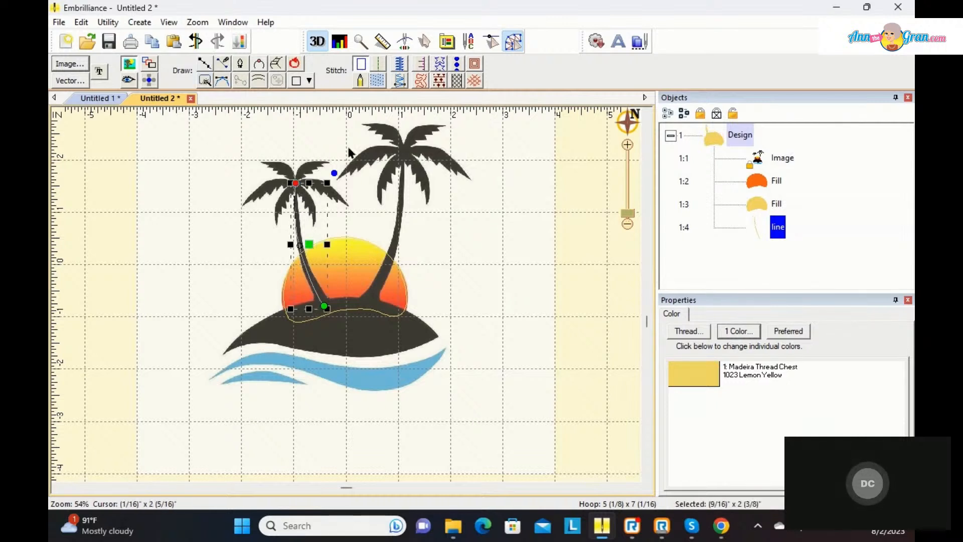
Step: Convert the trunk line to a Satin Border with tapering line thickness style 3 and a width of 4.5 mm
{"action": "left_click", "coordinate": [401, 65]}
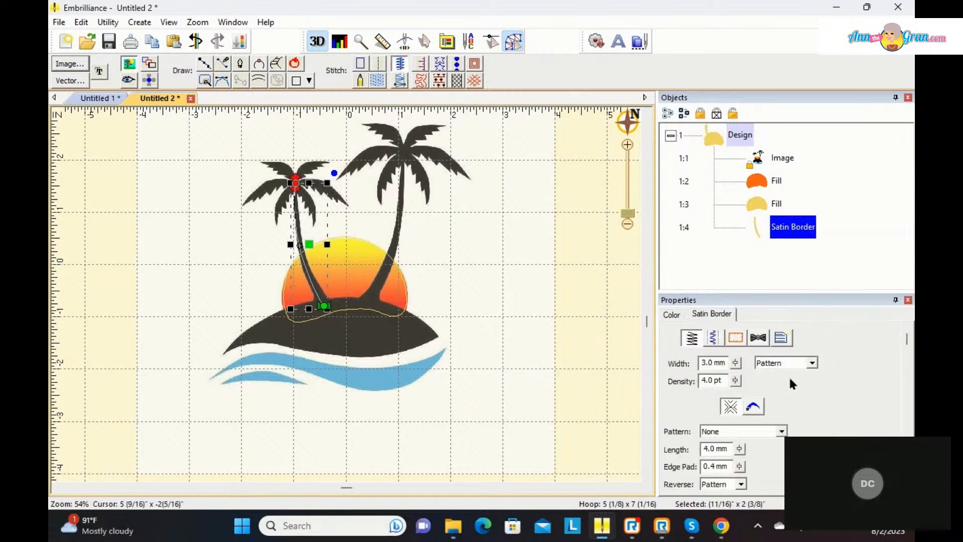
{"action": "left_click", "coordinate": [753, 406]}
{"action": "left_click", "coordinate": [777, 450]}
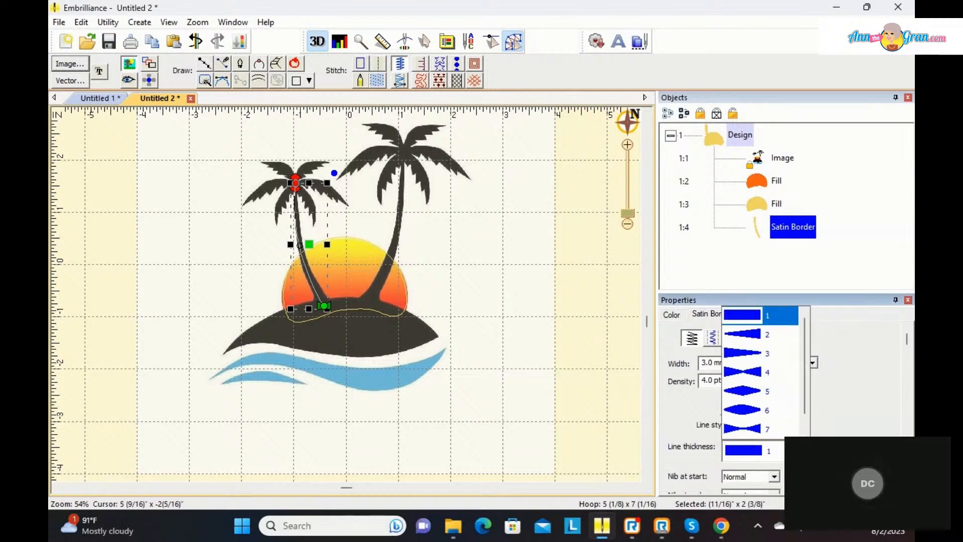
{"action": "left_click", "coordinate": [776, 354]}
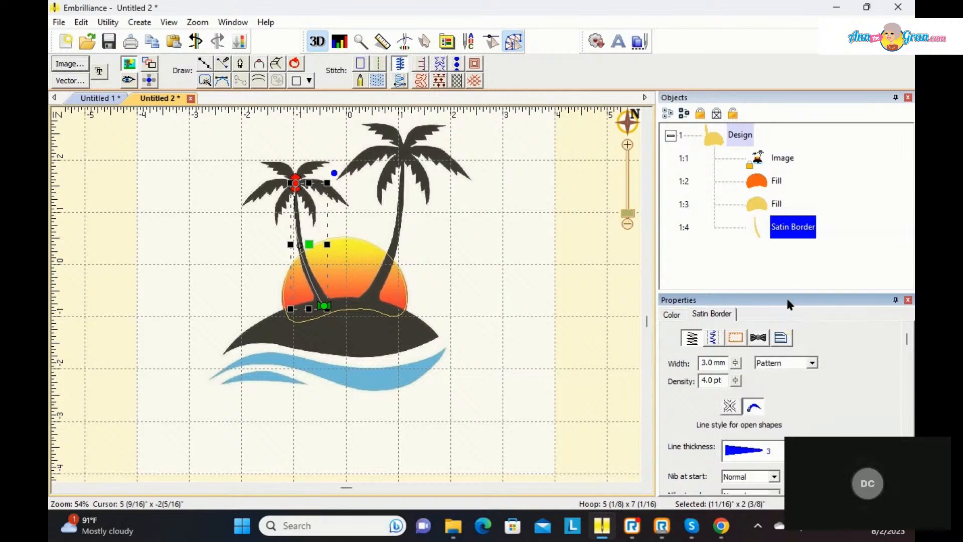
{"action": "left_click_drag", "start_coordinate": [787, 290], "coordinate": [786, 262]}
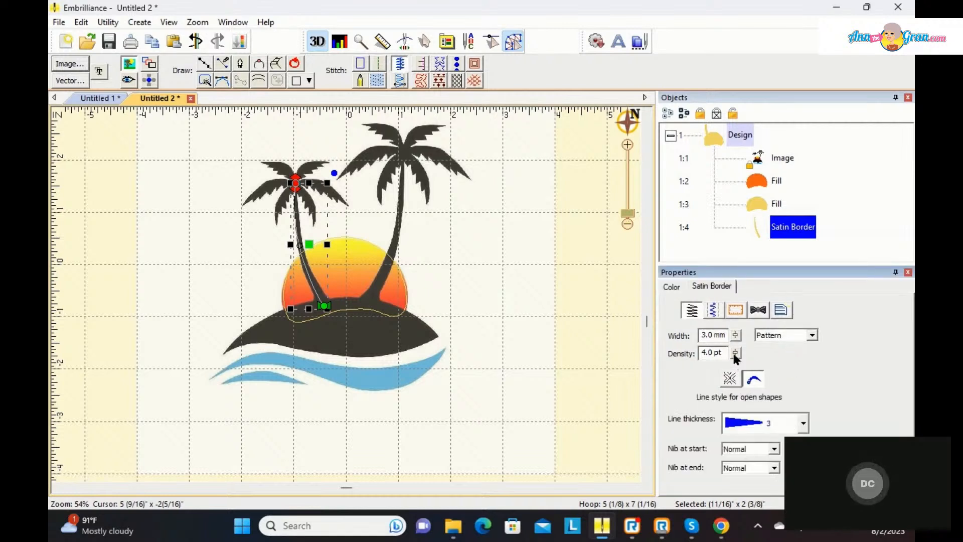
{"action": "left_click_drag", "start_coordinate": [738, 339], "coordinate": [738, 362]}
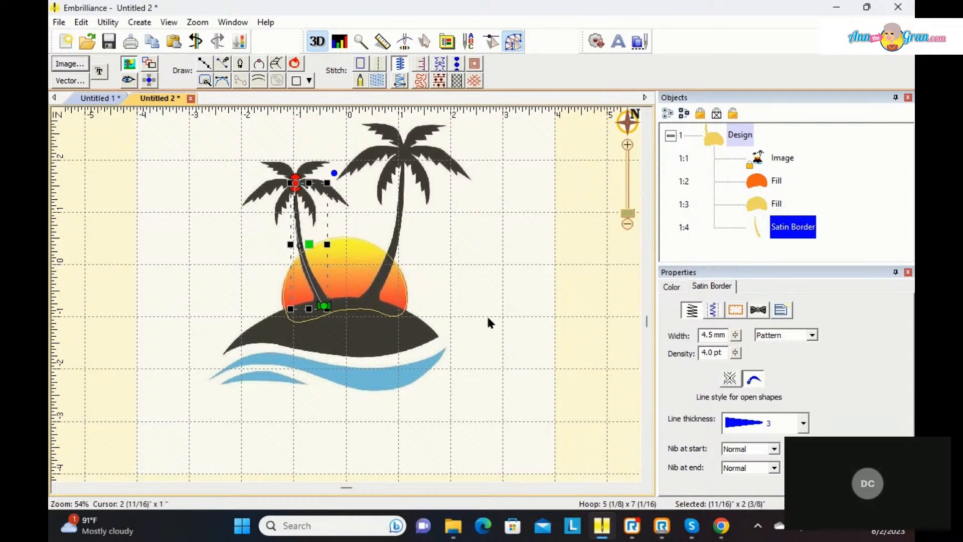
Step: Deselect the trunk and turn the stitch display back on to check its satin taper
{"action": "right_click", "coordinate": [464, 271]}
{"action": "left_click", "coordinate": [448, 232]}
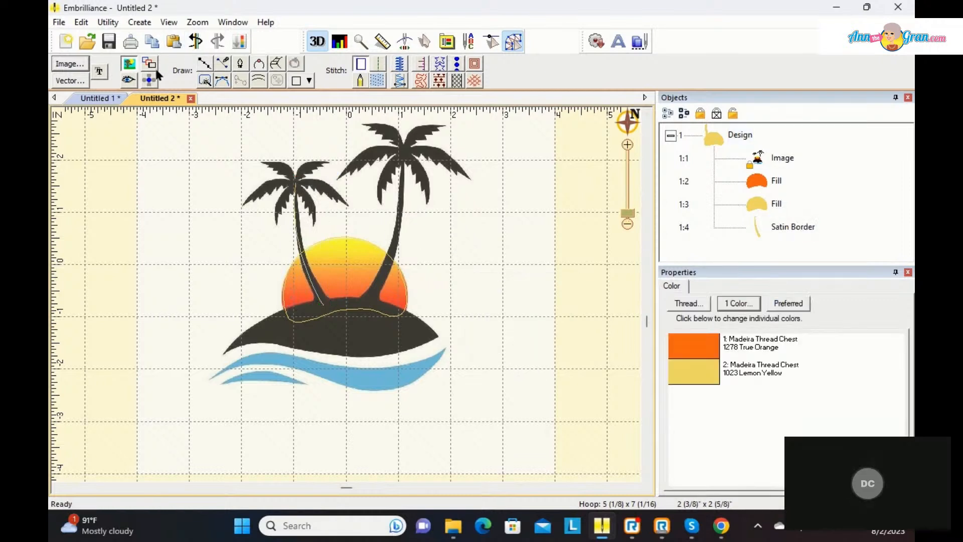
{"action": "left_click", "coordinate": [127, 80]}
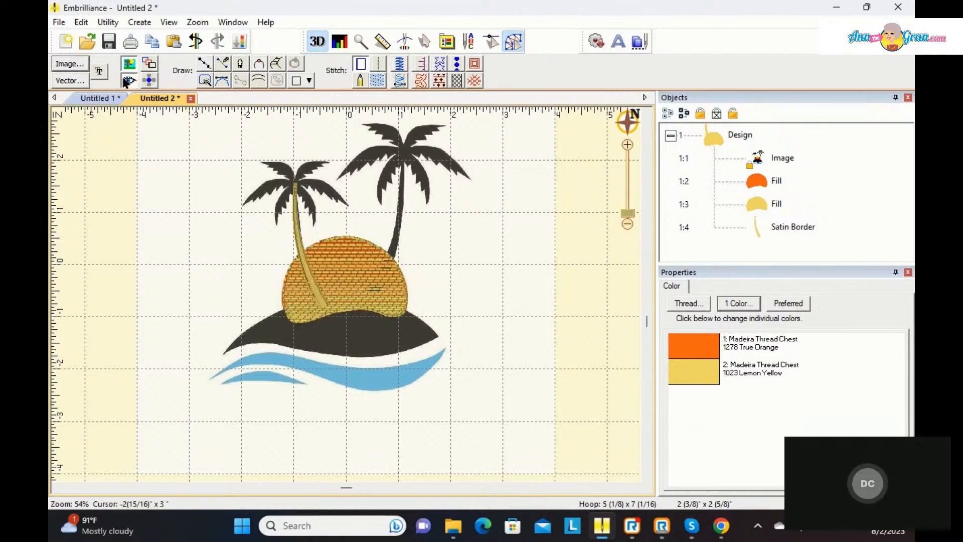
Step: Recolor the smaller palm's satin trunk to Madeira Thread Chest 1000 Black and deselect it
{"action": "left_click", "coordinate": [300, 231]}
{"action": "left_click", "coordinate": [670, 287]}
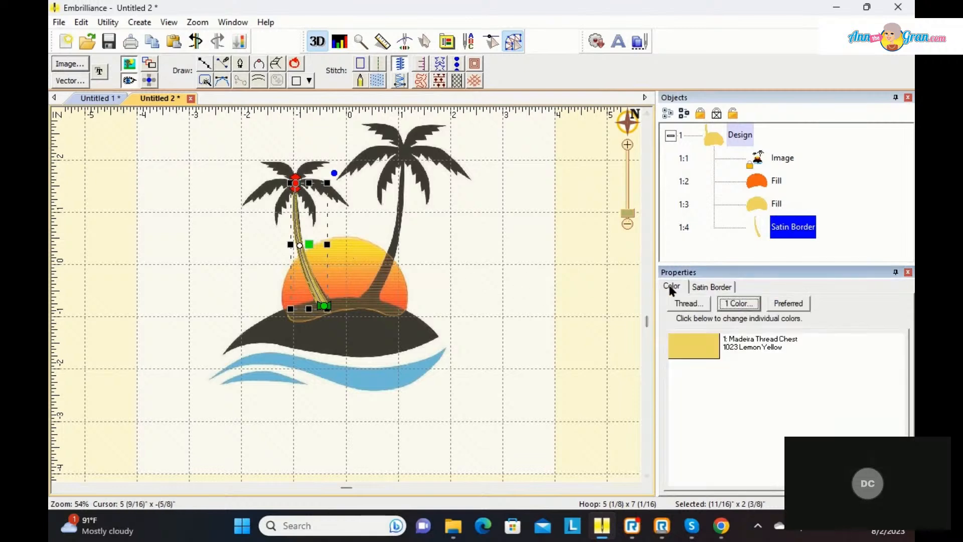
{"action": "left_click", "coordinate": [681, 352]}
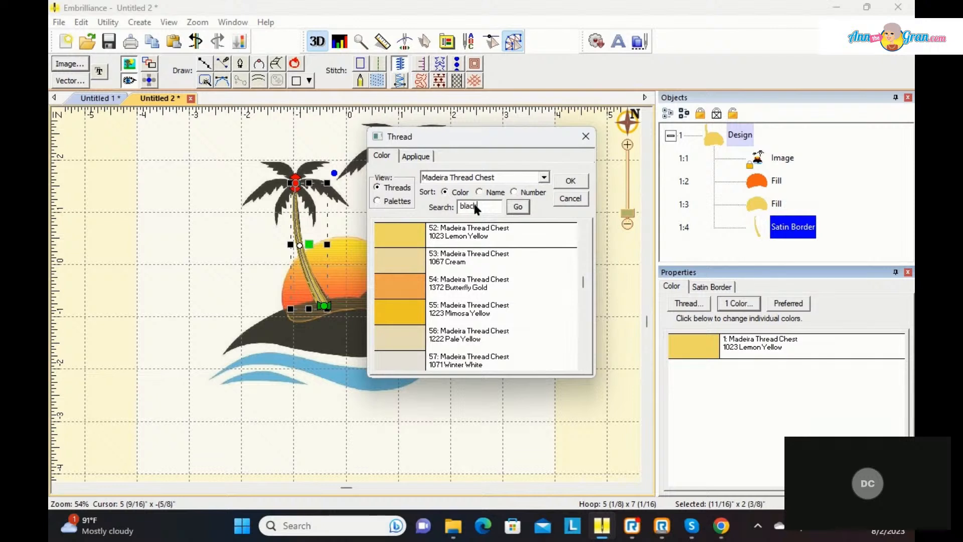
{"action": "left_click", "coordinate": [516, 207]}
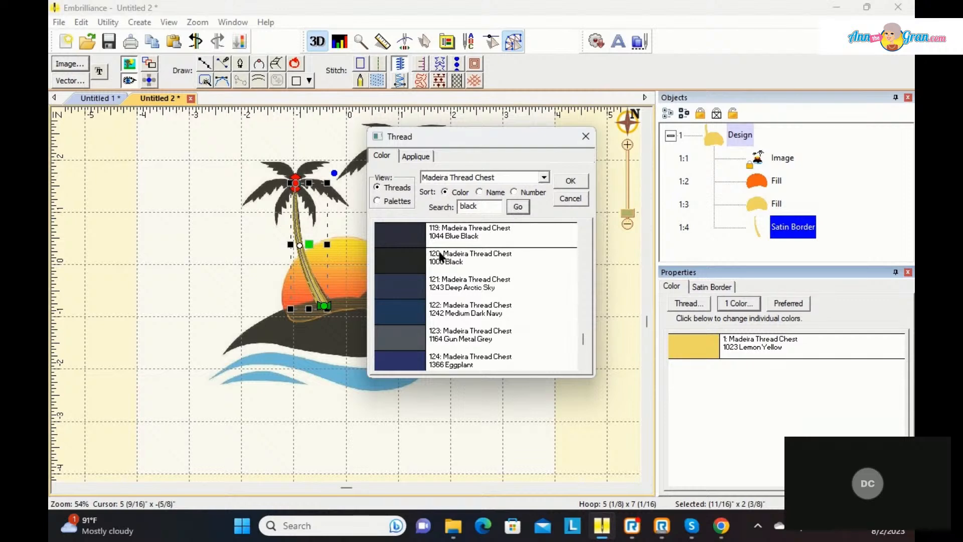
{"action": "left_click", "coordinate": [483, 251]}
{"action": "left_click", "coordinate": [572, 183]}
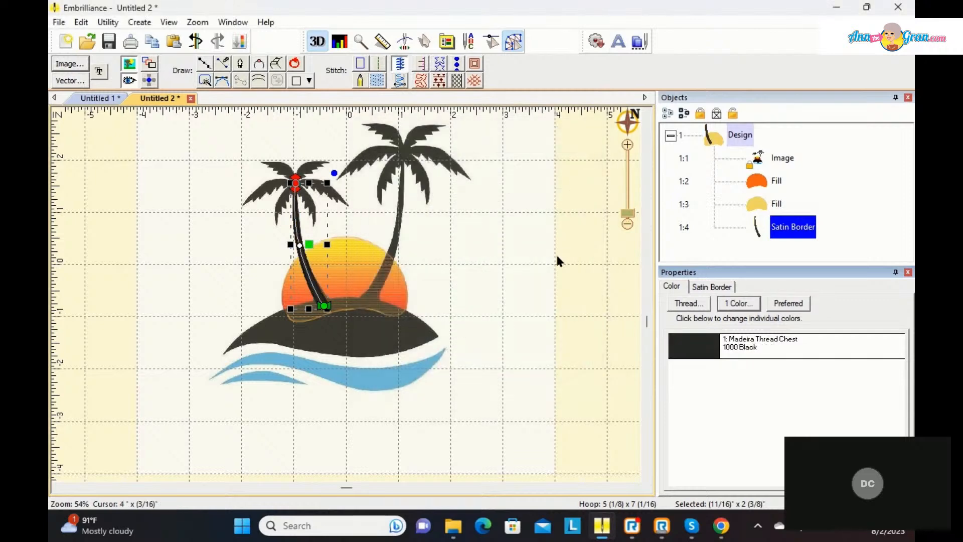
{"action": "left_click", "coordinate": [555, 253]}
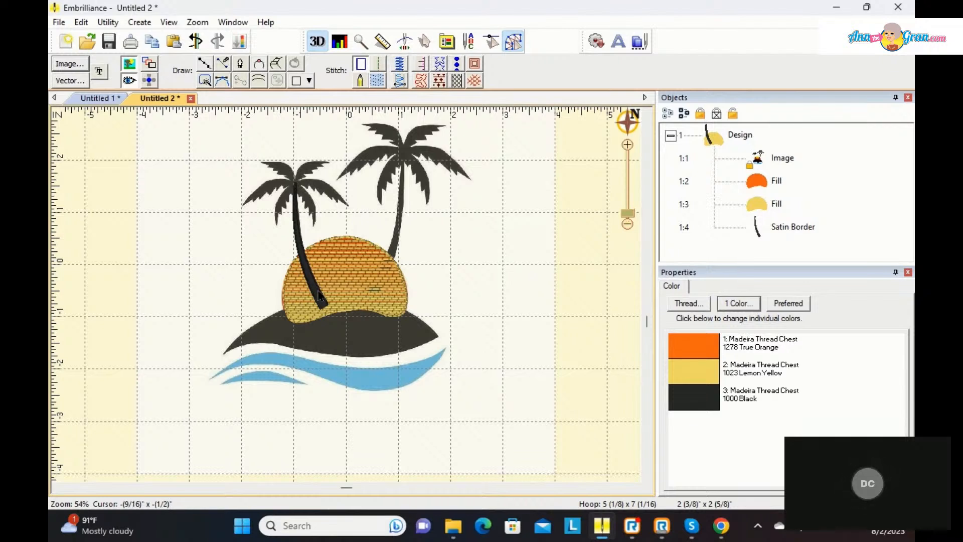
Step: With the stitches hidden, digitize a satin column about 3 1/16 in tall along the larger palm's trunk from island to crown, then show the stitches
{"action": "left_click", "coordinate": [129, 81]}
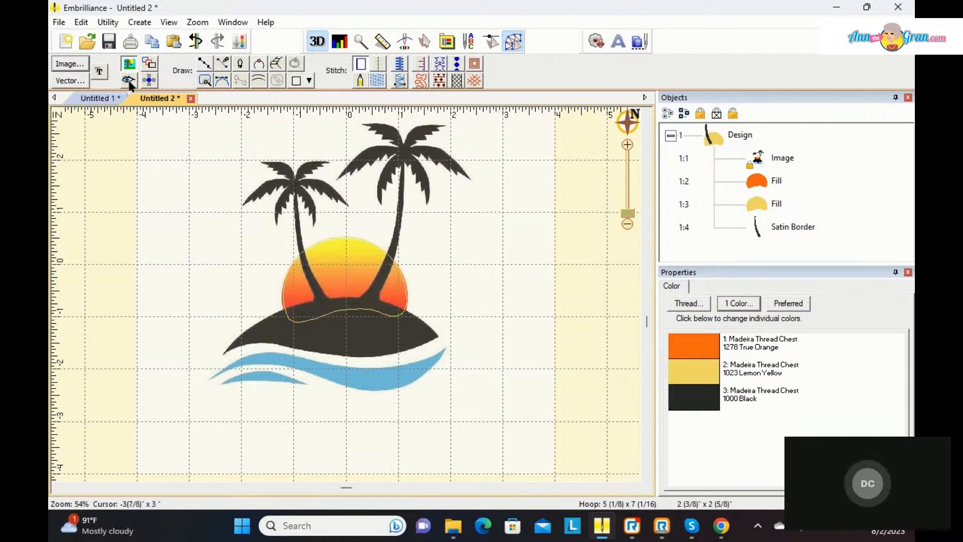
{"action": "left_click", "coordinate": [272, 60]}
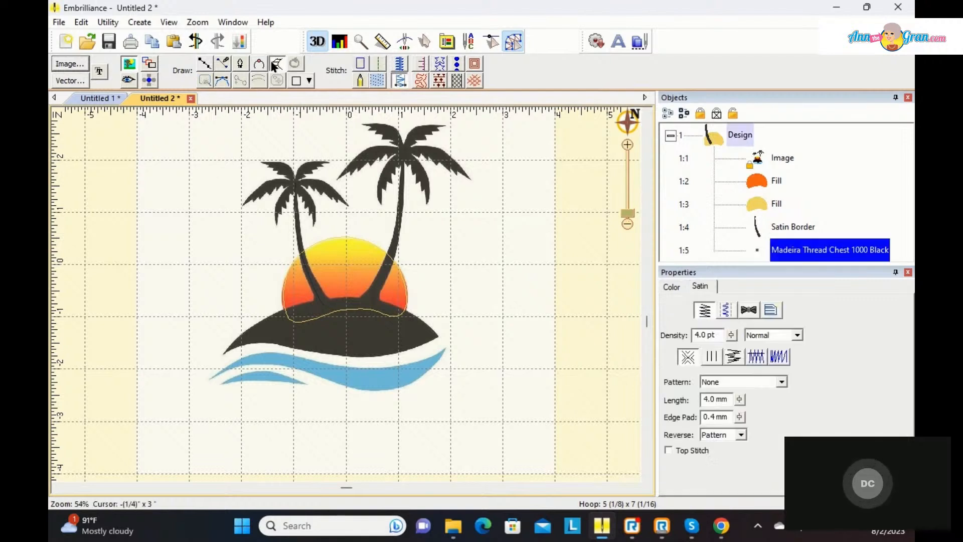
{"action": "left_click", "coordinate": [356, 304]}
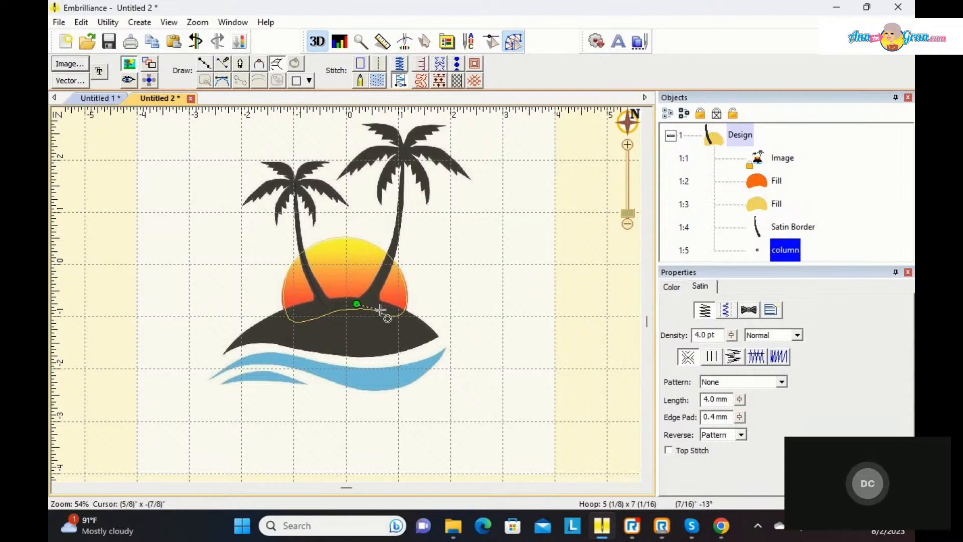
{"action": "left_click", "coordinate": [380, 308]}
{"action": "left_click", "coordinate": [368, 288]}
{"action": "left_click", "coordinate": [380, 296]}
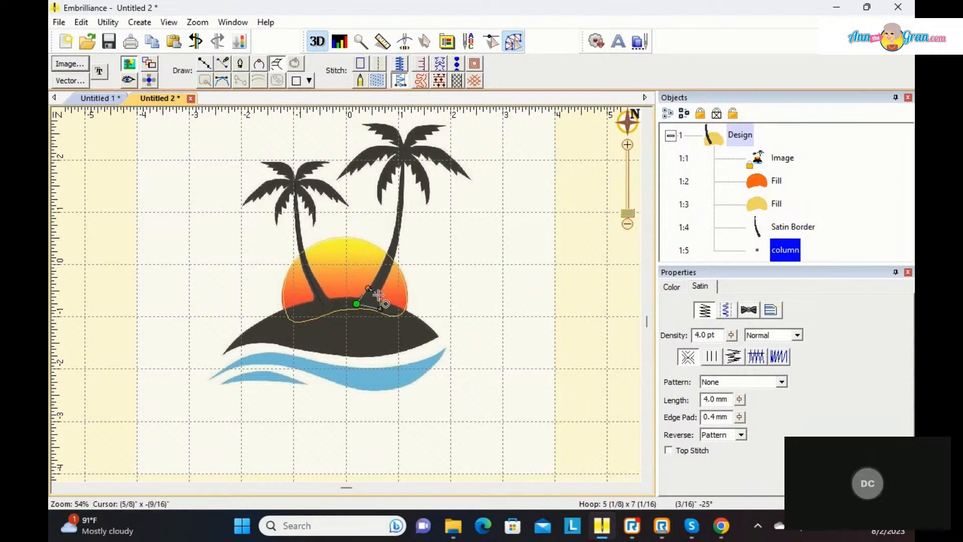
{"action": "left_click", "coordinate": [384, 262]}
{"action": "left_click", "coordinate": [391, 264]}
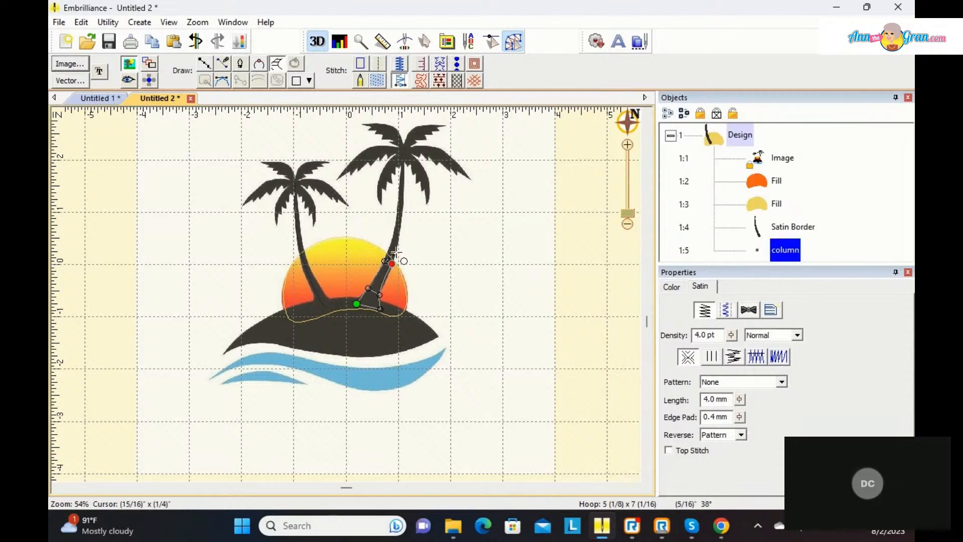
{"action": "left_click", "coordinate": [395, 231]}
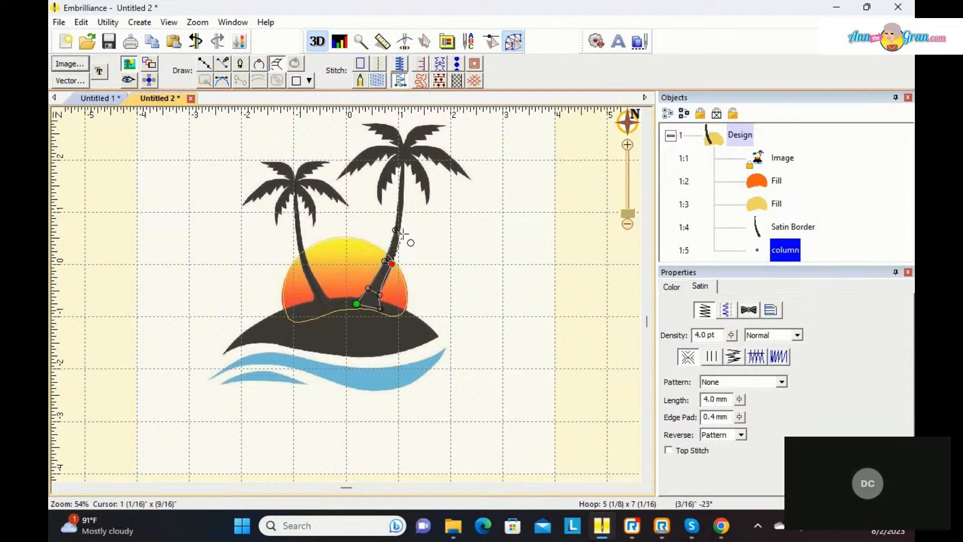
{"action": "left_click", "coordinate": [401, 231]}
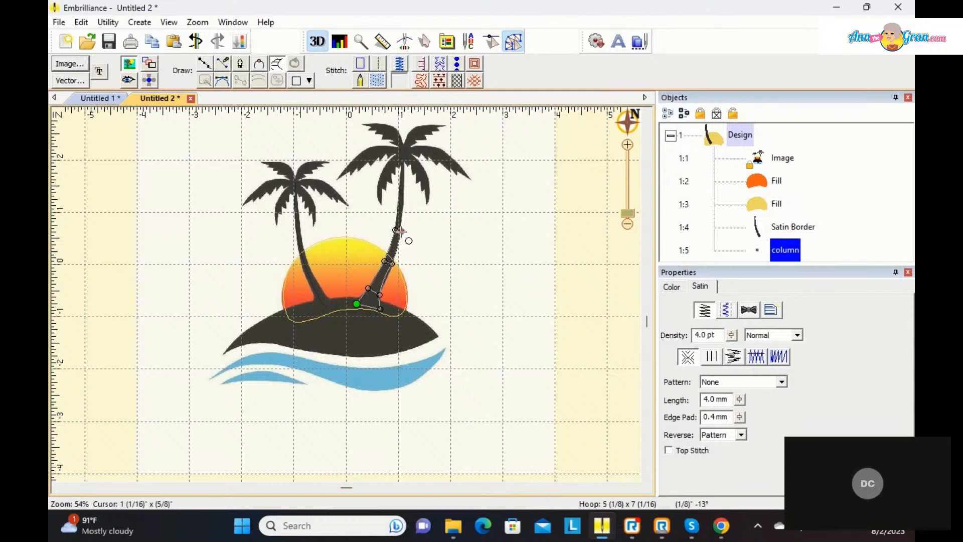
{"action": "left_click", "coordinate": [400, 204]}
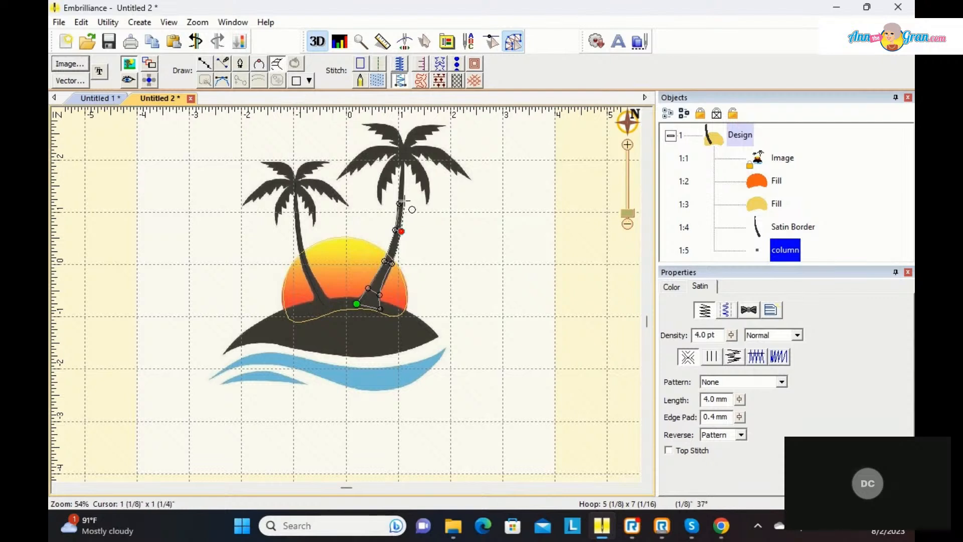
{"action": "left_click", "coordinate": [403, 200]}
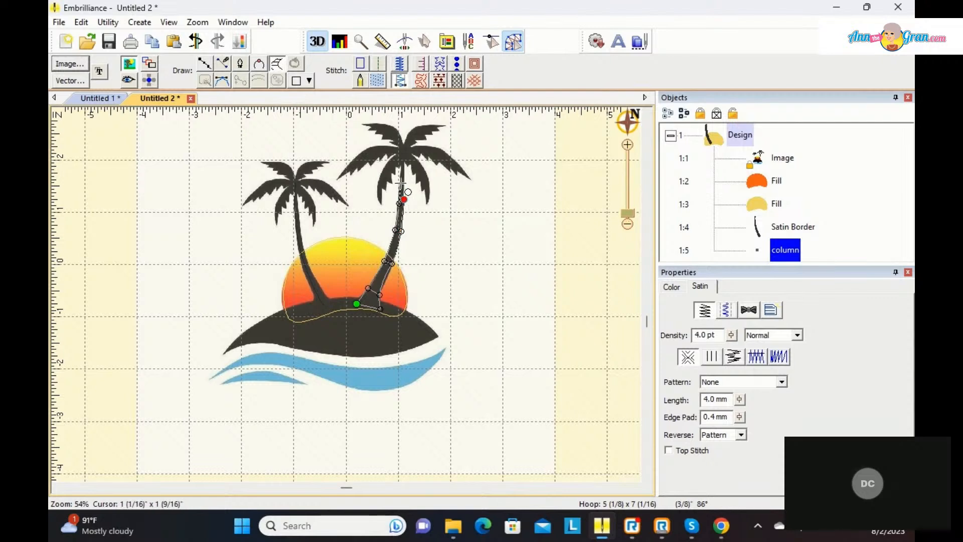
{"action": "left_click", "coordinate": [403, 178]}
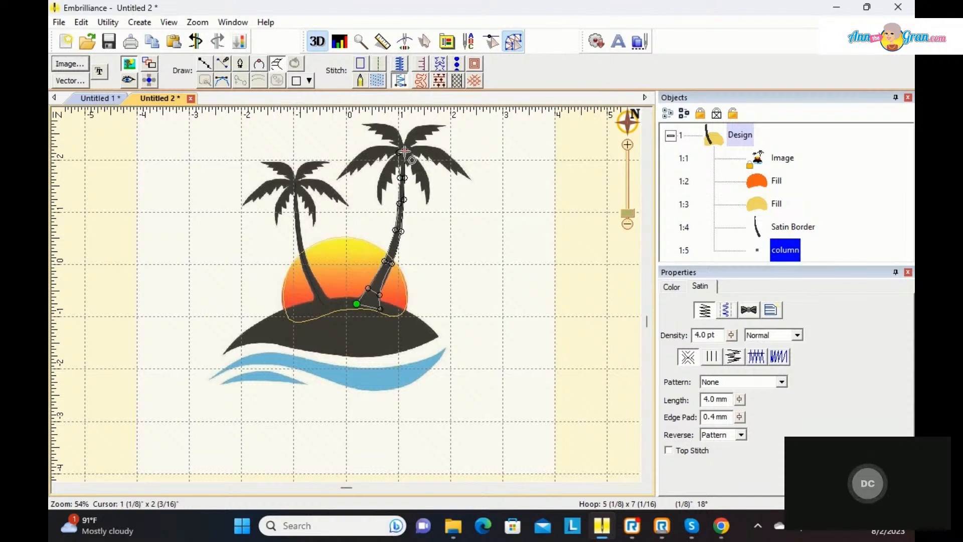
{"action": "key", "text": "Return"}
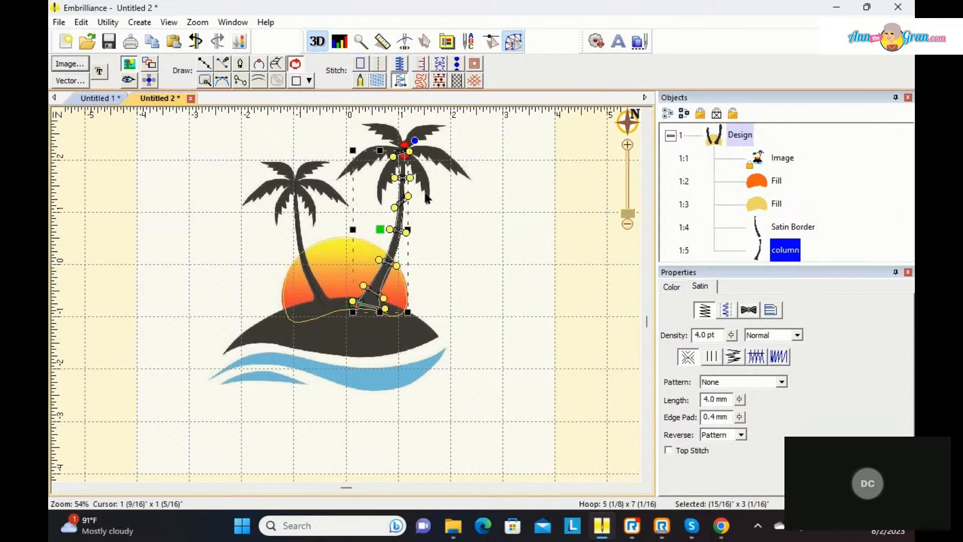
{"action": "left_click", "coordinate": [126, 82]}
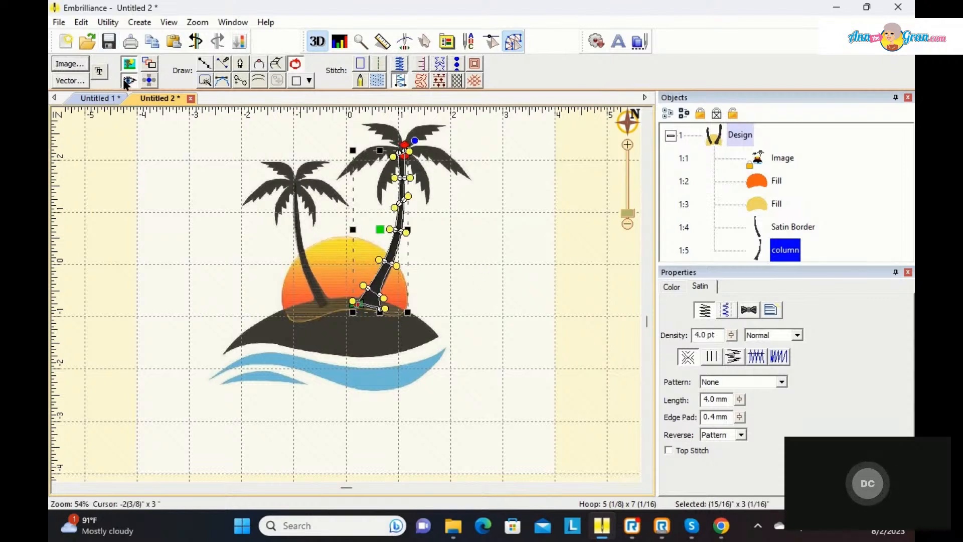
{"action": "left_click", "coordinate": [473, 251]}
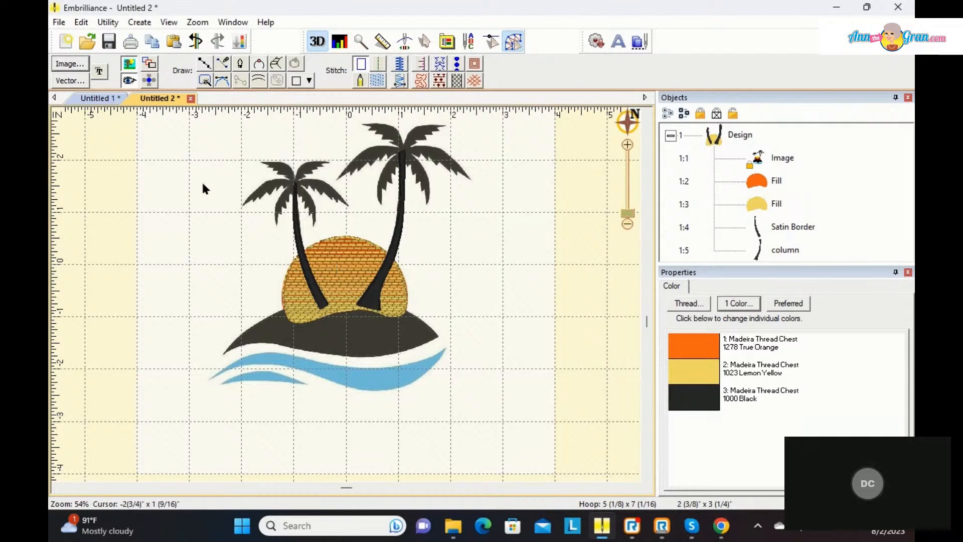
Step: Trace the black island with a closed seven-point curved line, about 4 3/16 in wide and 1 1/8 in high
{"action": "left_click", "coordinate": [204, 64]}
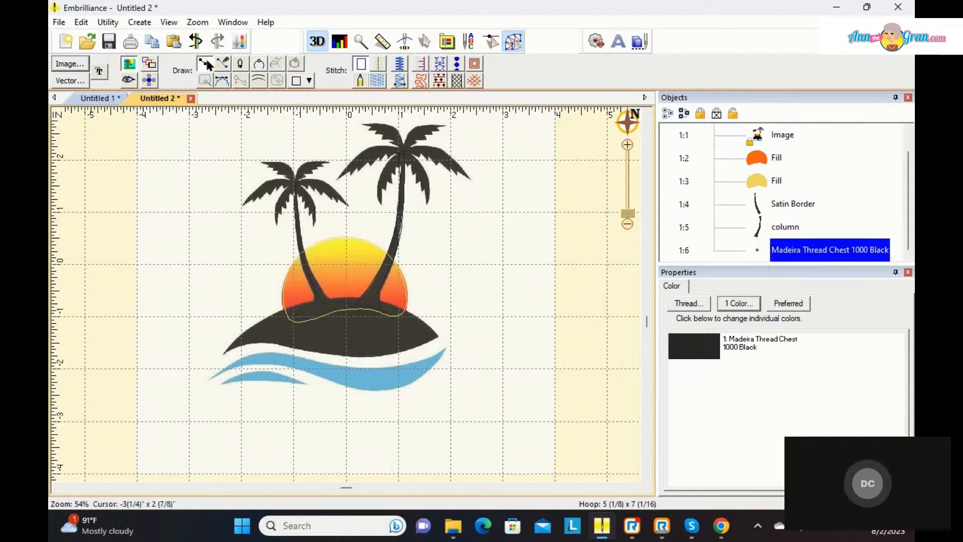
{"action": "left_click", "coordinate": [223, 353]}
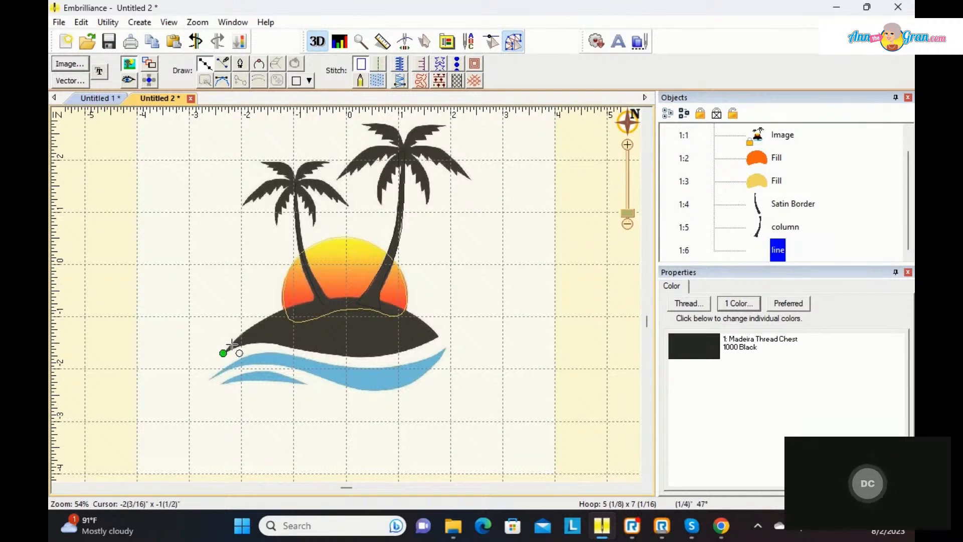
{"action": "left_click", "coordinate": [263, 318]}
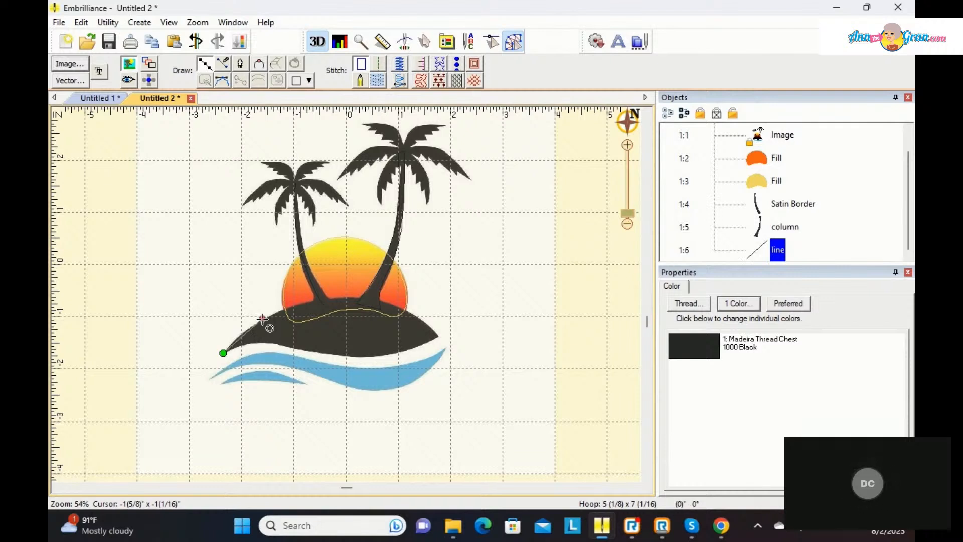
{"action": "left_click", "coordinate": [344, 297]}
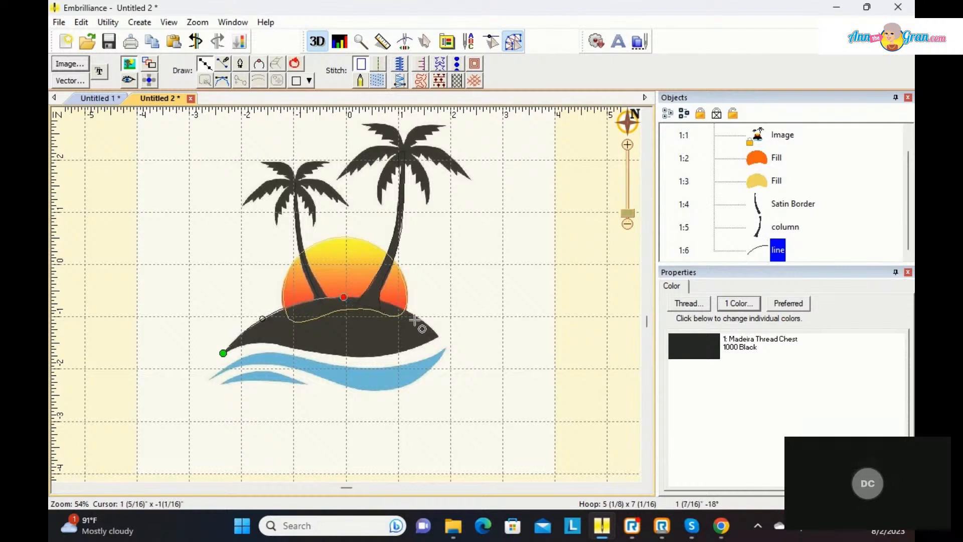
{"action": "left_click", "coordinate": [438, 335]}
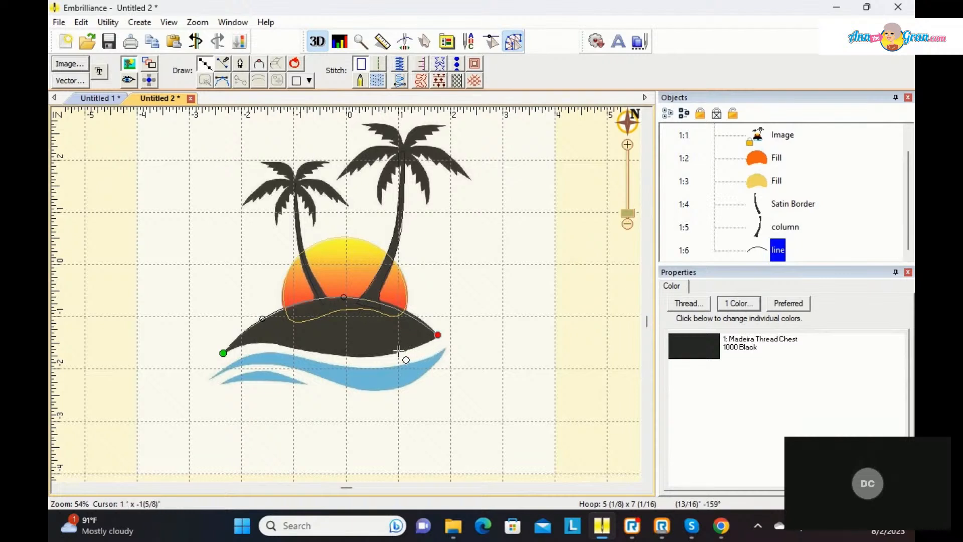
{"action": "left_click", "coordinate": [382, 355]}
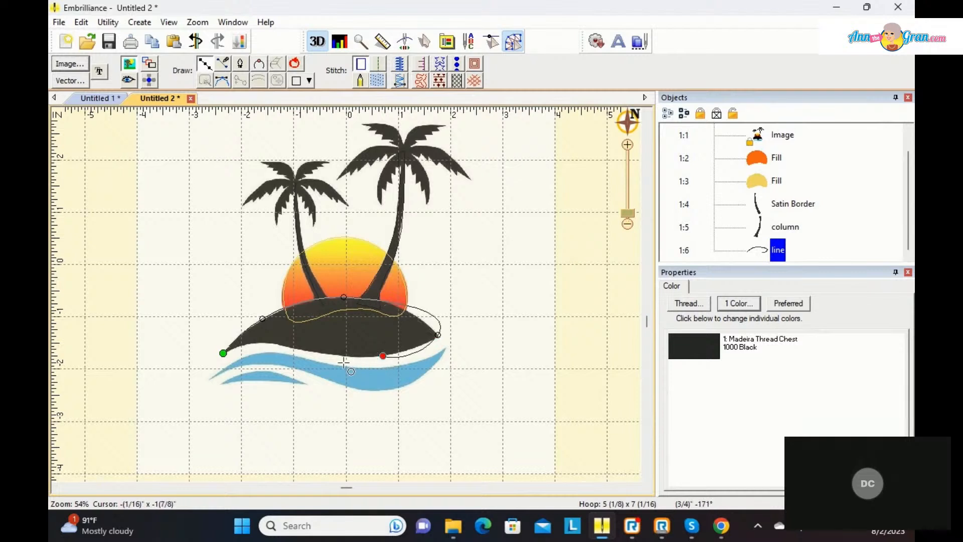
{"action": "left_click", "coordinate": [301, 348]}
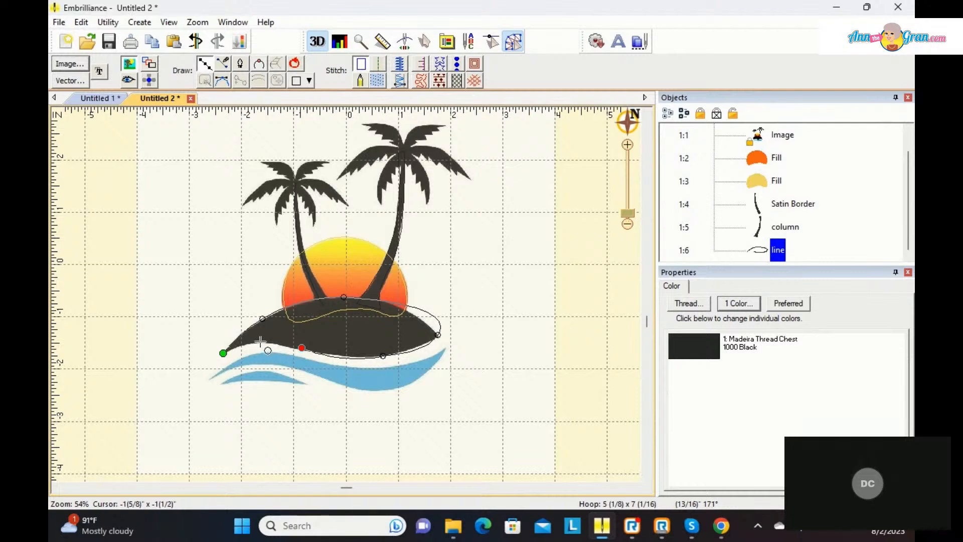
{"action": "left_click", "coordinate": [260, 341]}
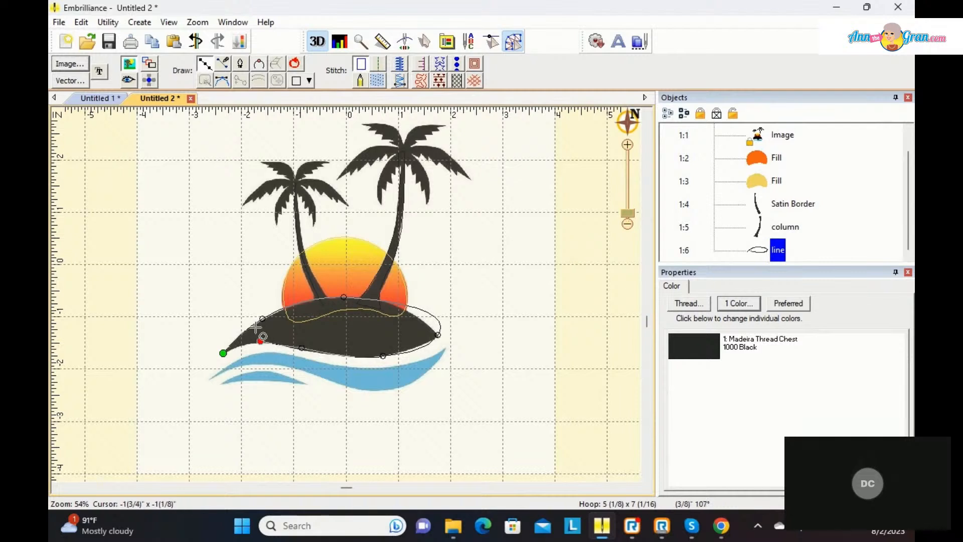
{"action": "left_click", "coordinate": [296, 67]}
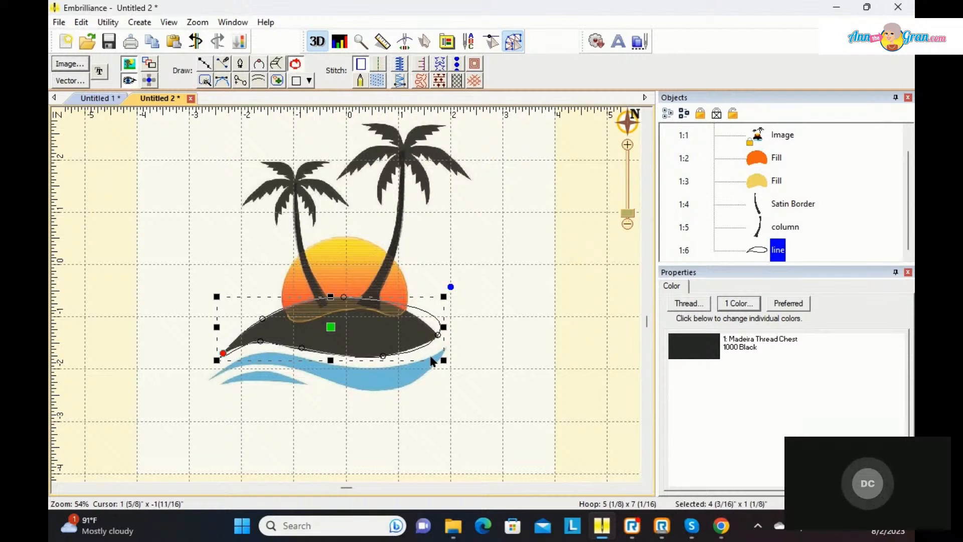
Step: Convert the island outline's right tip to a cusp, fit its curve to the artwork, and move the left tip slightly outward
{"action": "left_click", "coordinate": [436, 337]}
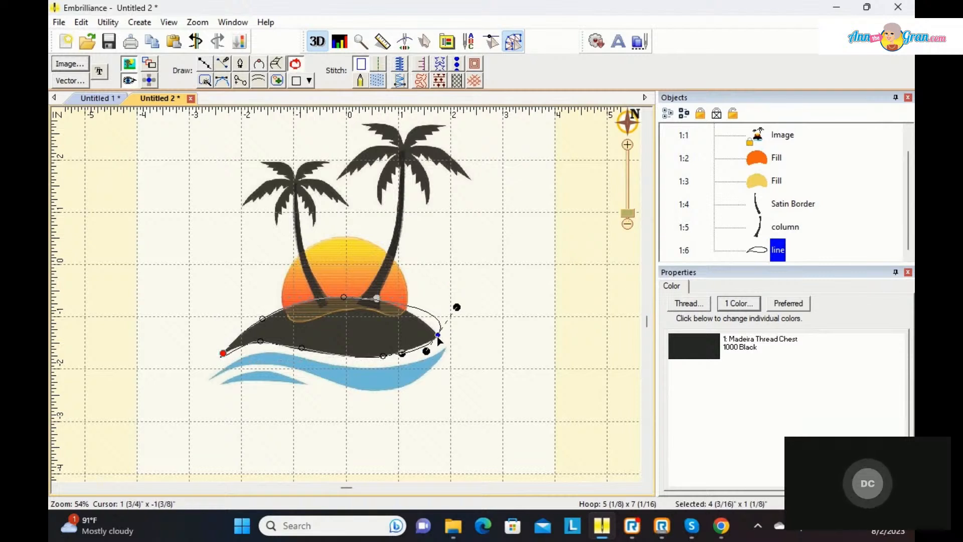
{"action": "right_click", "coordinate": [438, 340]}
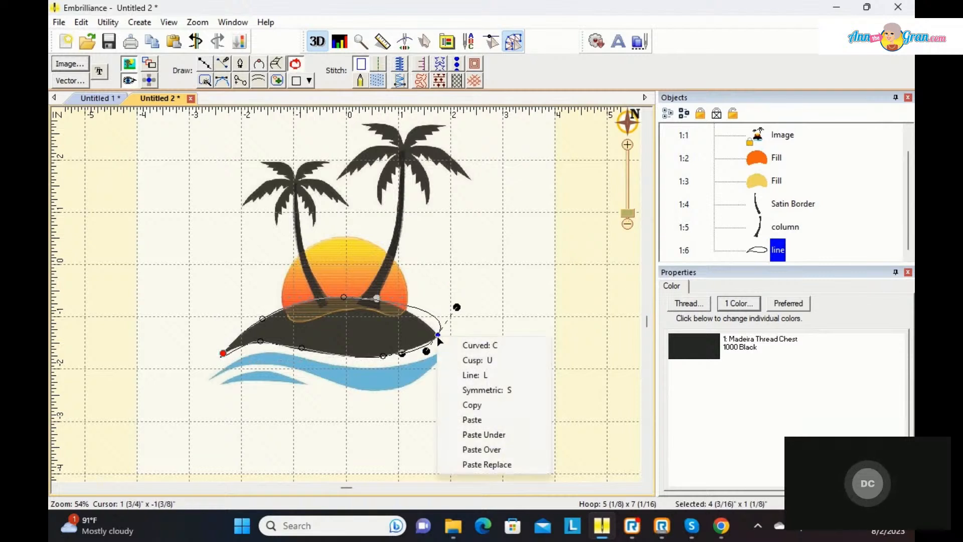
{"action": "left_click", "coordinate": [467, 359]}
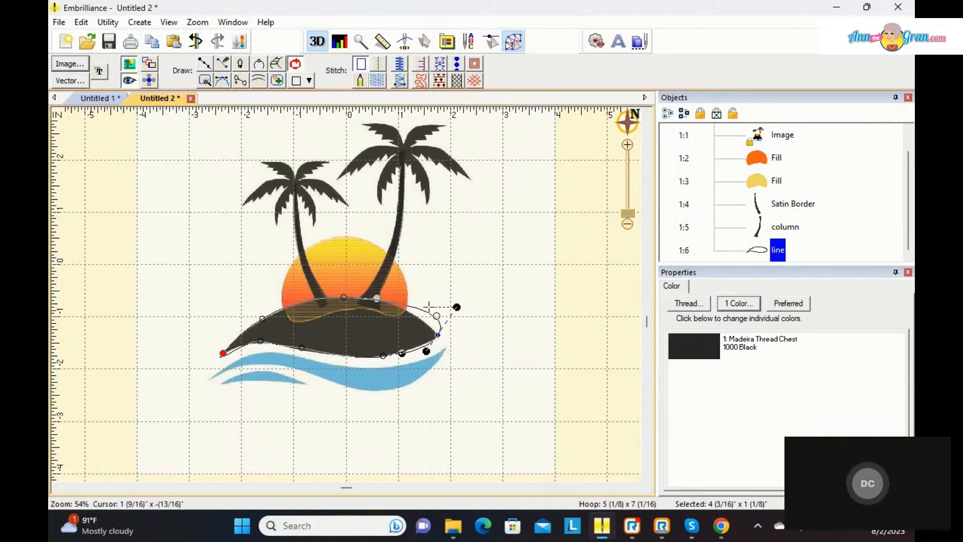
{"action": "left_click_drag", "start_coordinate": [457, 307], "coordinate": [414, 305]}
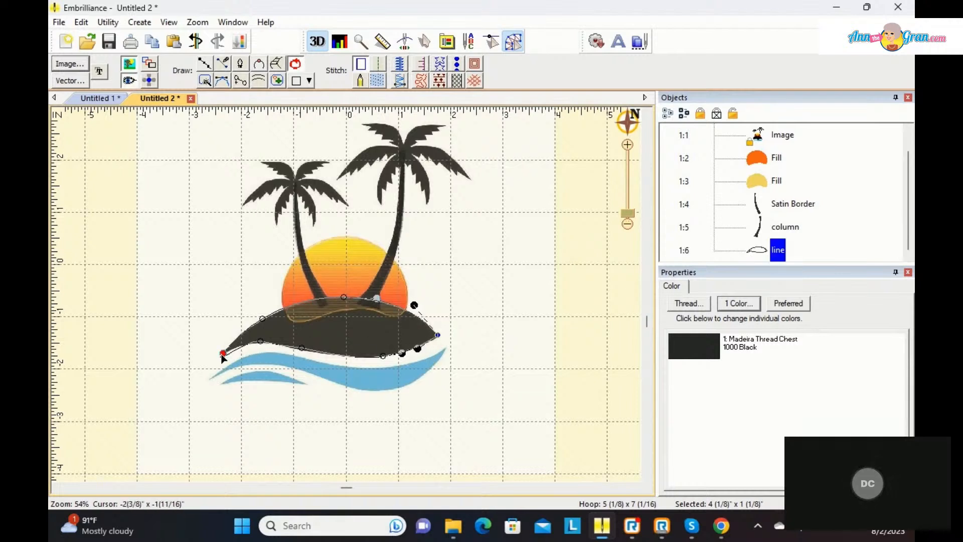
{"action": "left_click_drag", "start_coordinate": [223, 357], "coordinate": [221, 361]}
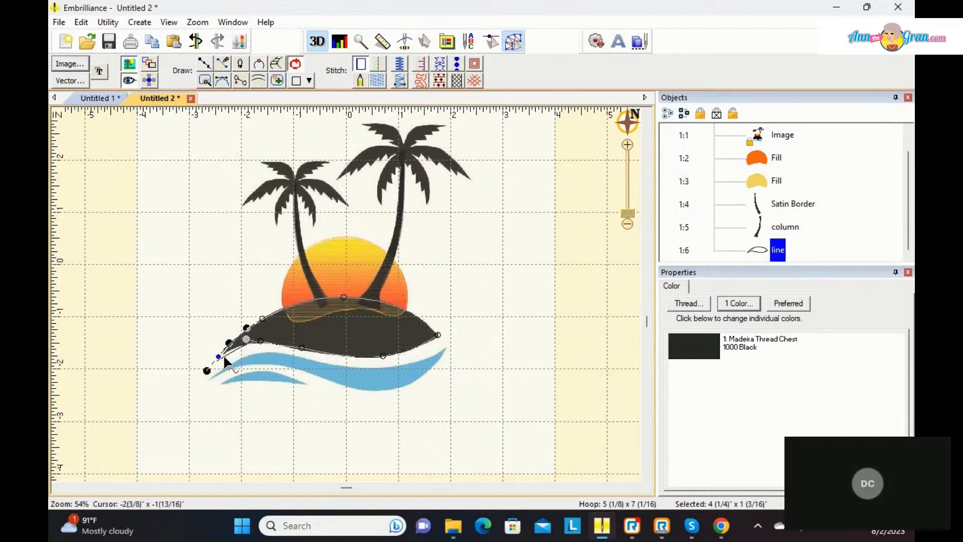
{"action": "left_click", "coordinate": [207, 370]}
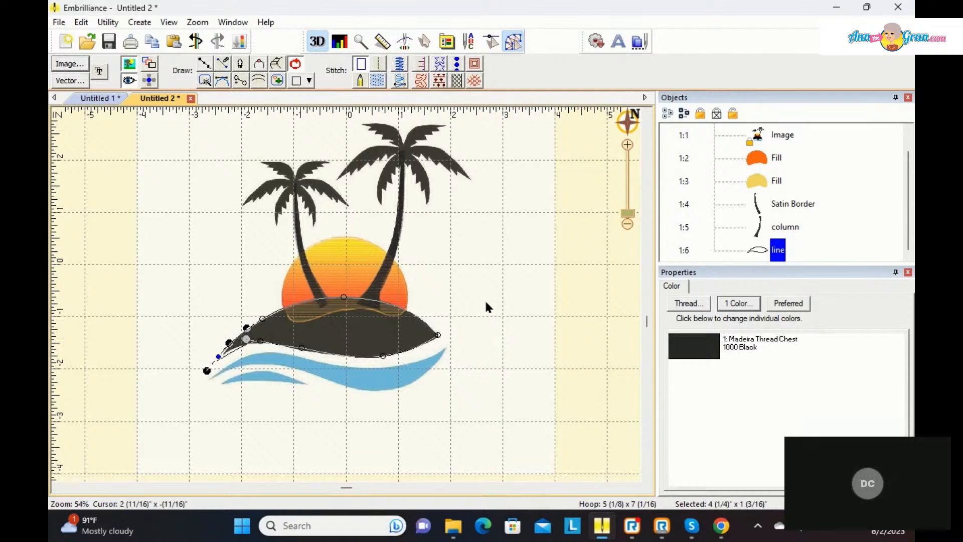
Step: Turn the closed island outline into a fill stitch with its gradient set to None and its density set to 4.0 pt
{"action": "left_click", "coordinate": [371, 77]}
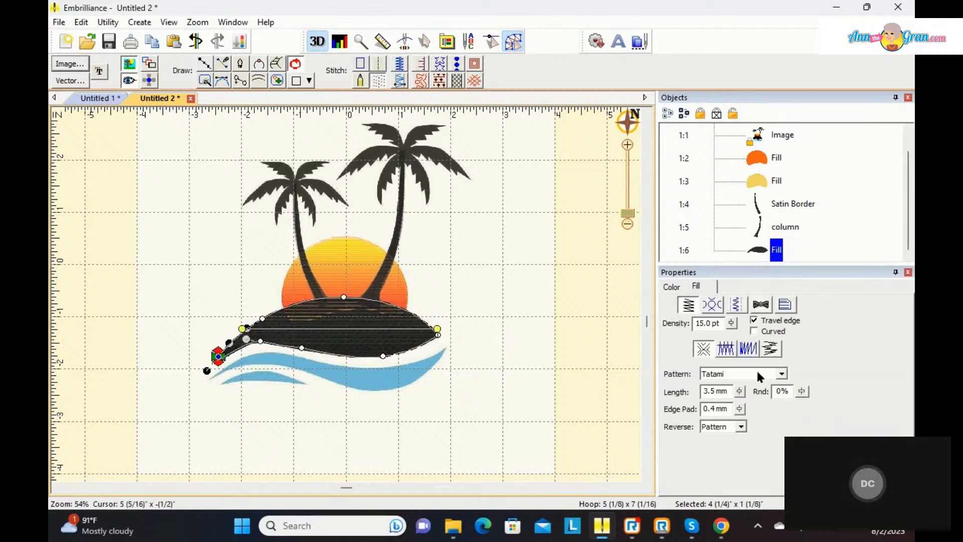
{"action": "left_click", "coordinate": [748, 348]}
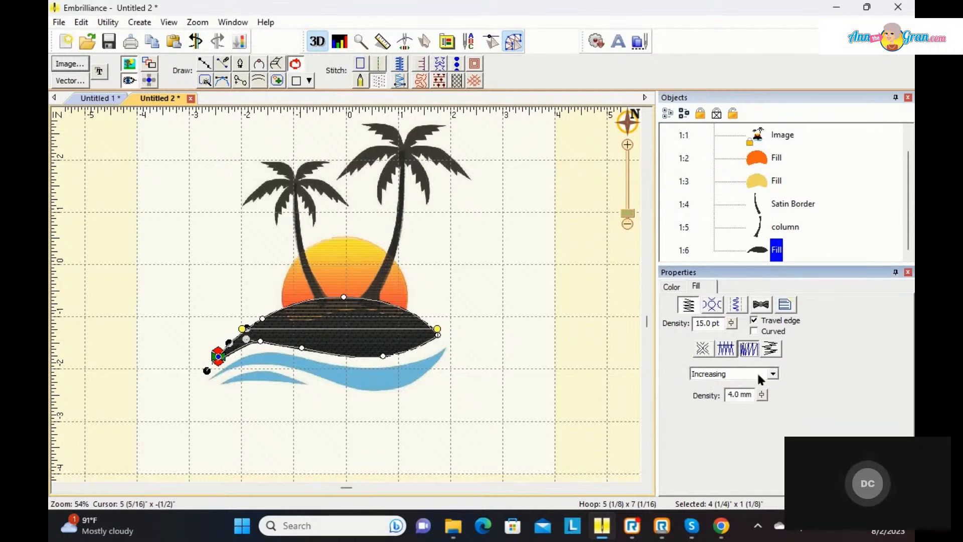
{"action": "left_click", "coordinate": [772, 373]}
{"action": "left_click", "coordinate": [751, 386]}
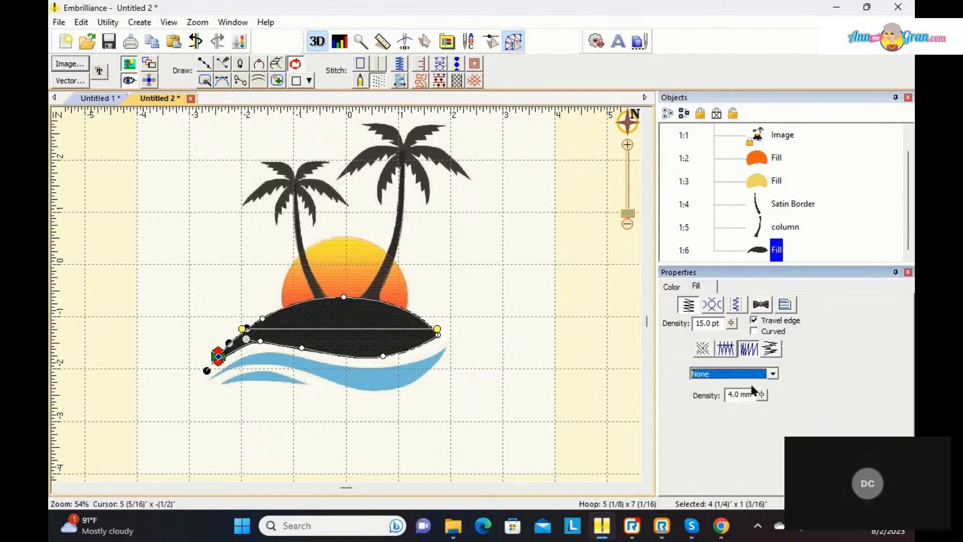
{"action": "left_click_drag", "start_coordinate": [731, 322], "coordinate": [736, 409]}
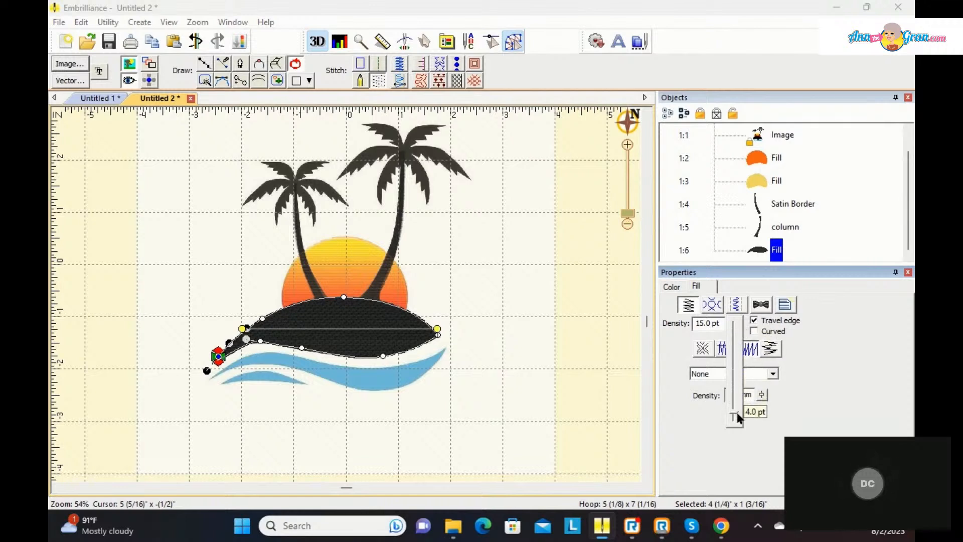
{"action": "left_click_drag", "start_coordinate": [737, 412], "coordinate": [737, 415]}
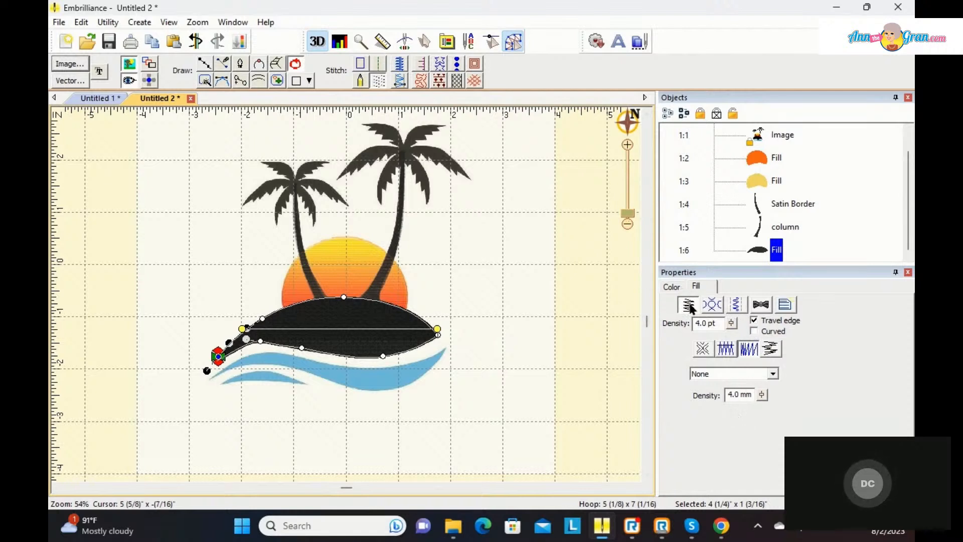
Step: Add Contour and Perpendicular underlay to the island fill and deselect it
{"action": "left_click", "coordinate": [735, 304]}
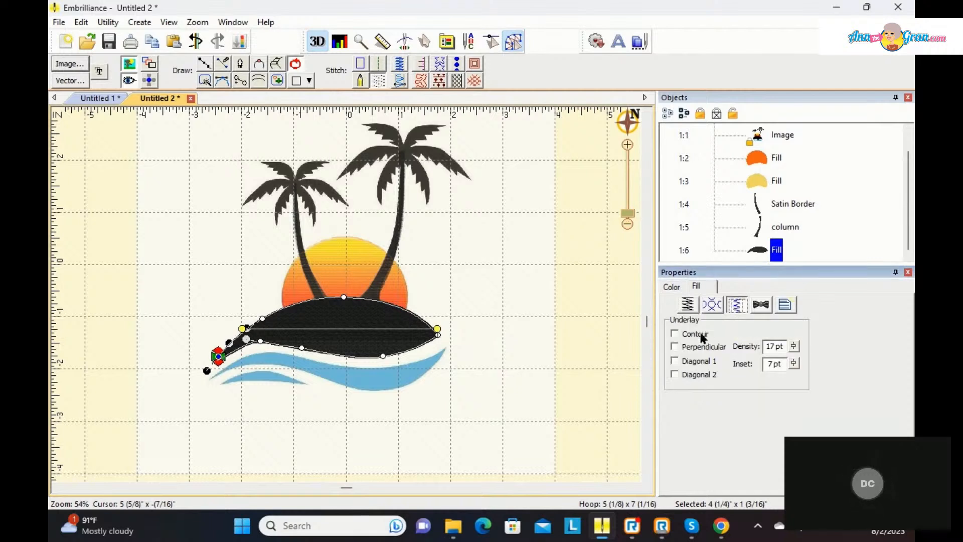
{"action": "left_click", "coordinate": [675, 333]}
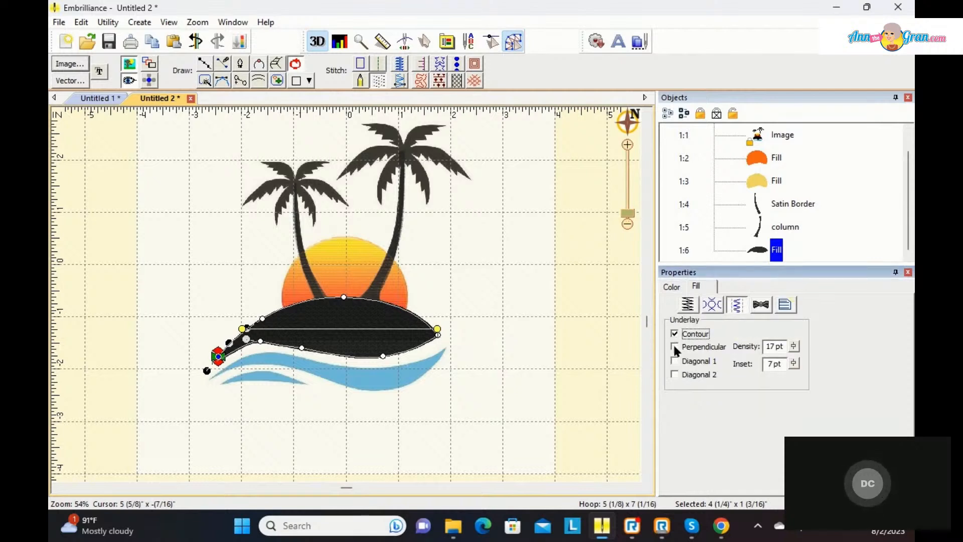
{"action": "left_click", "coordinate": [674, 346]}
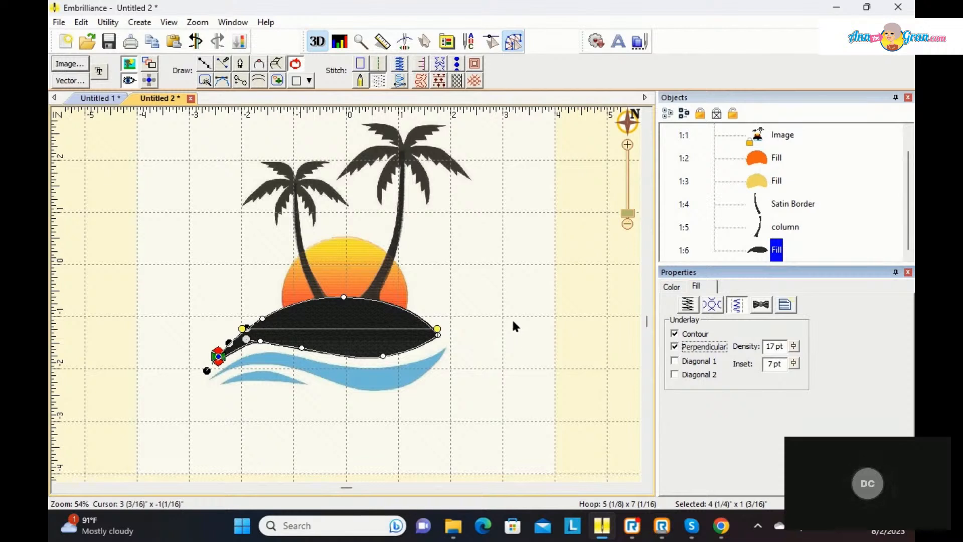
{"action": "left_click", "coordinate": [507, 300]}
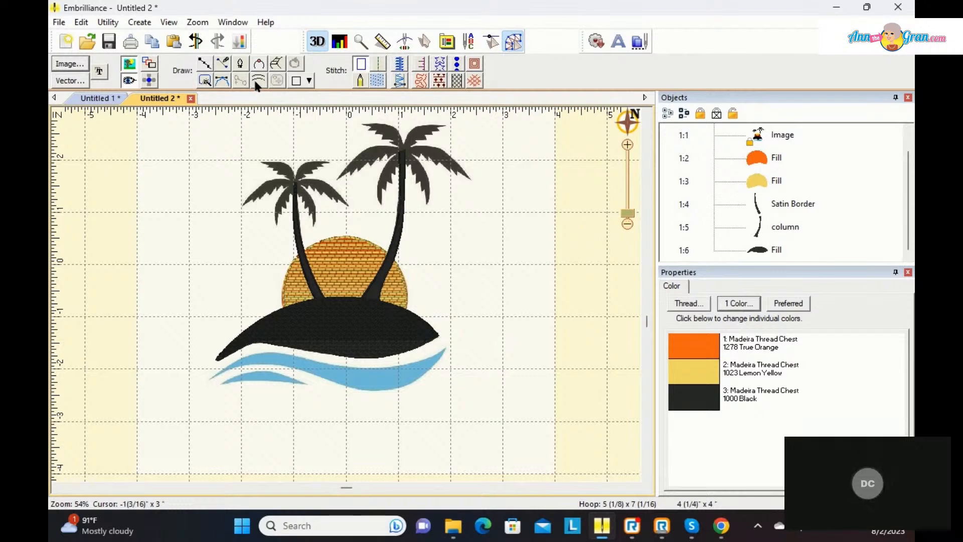
Step: Start a satin column and trace the upper edge of the taller palm's left frond with a three-point curve from tip to trunk
{"action": "left_click", "coordinate": [257, 81]}
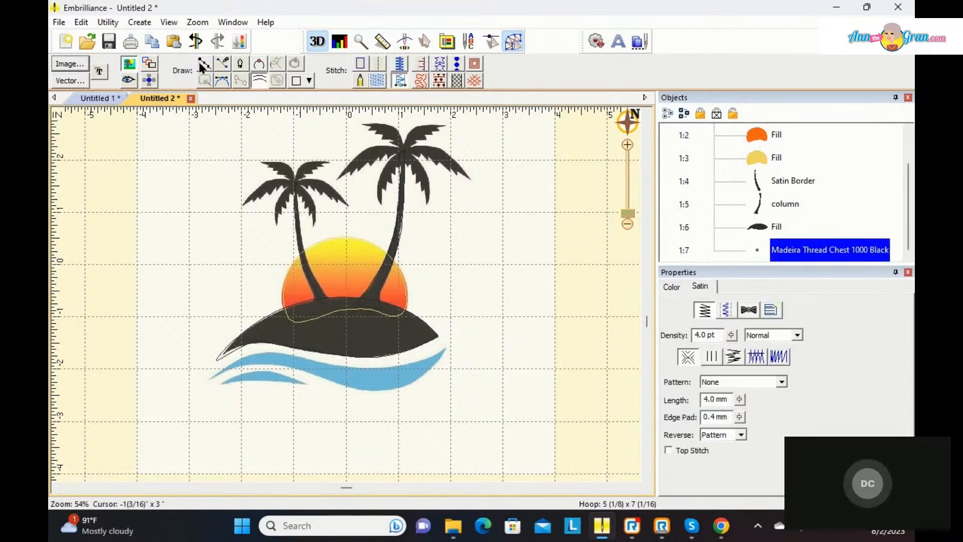
{"action": "left_click", "coordinate": [206, 67]}
{"action": "left_click_drag", "start_coordinate": [627, 213], "coordinate": [628, 204]}
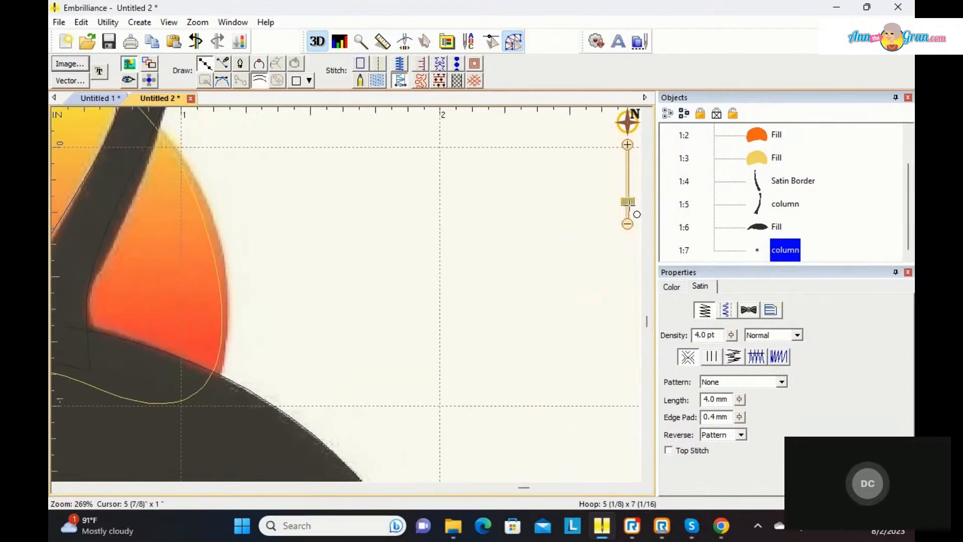
{"action": "mouse_move", "coordinate": [629, 125]}
{"action": "left_click_drag", "start_coordinate": [569, 161], "coordinate": [550, 147]}
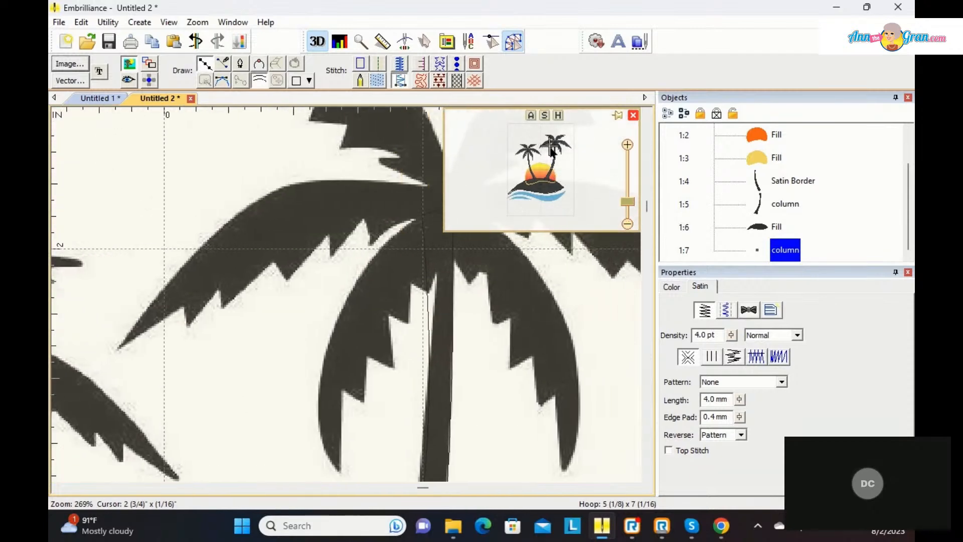
{"action": "left_click", "coordinate": [120, 347]}
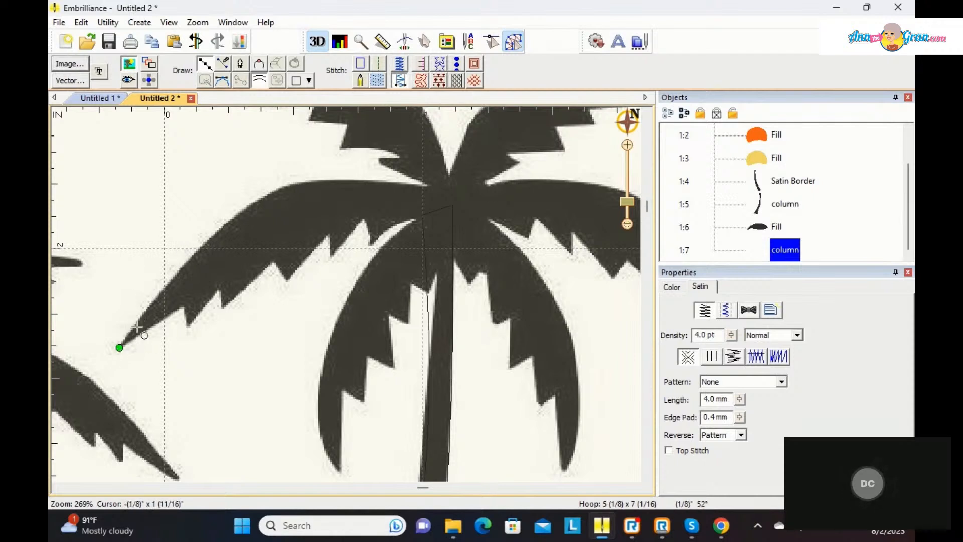
{"action": "left_click", "coordinate": [288, 184]}
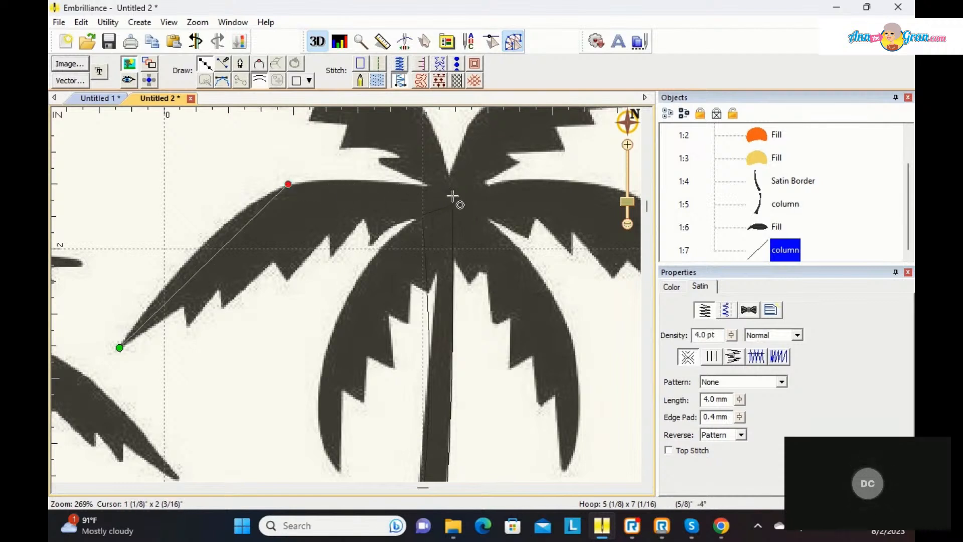
{"action": "left_click", "coordinate": [453, 196]}
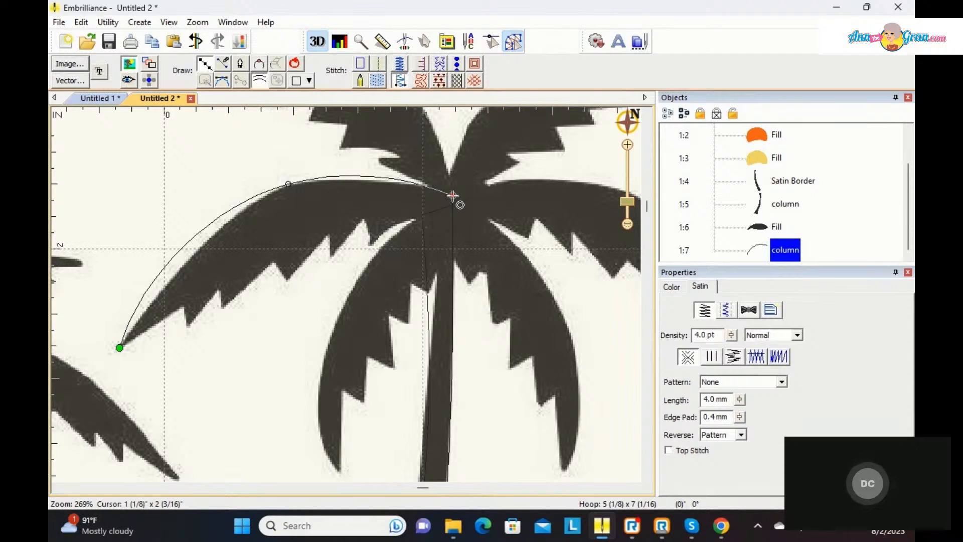
{"action": "key", "text": "Return"}
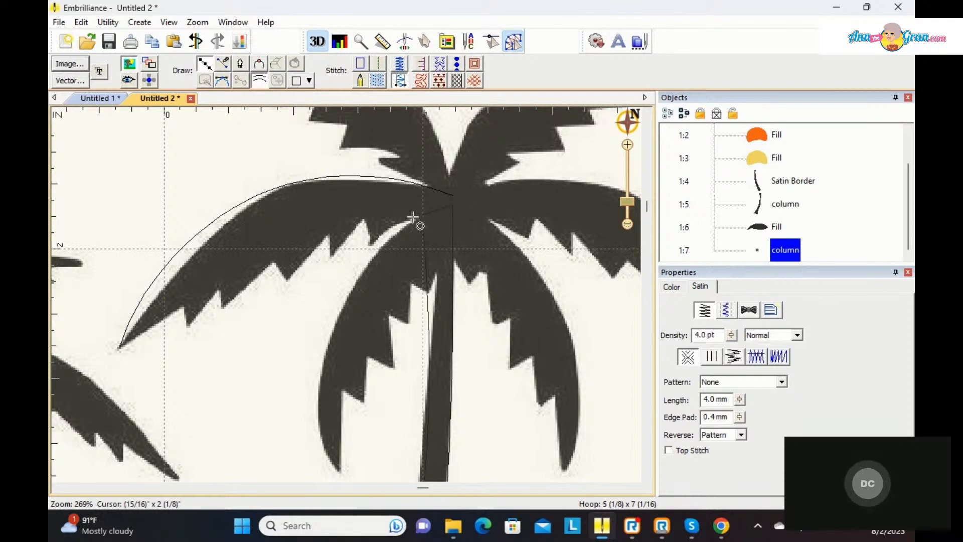
Step: Trace the left frond's jagged lower edge as the column's second side, with straight points from the trunk out to near the tip
{"action": "left_click", "coordinate": [412, 217]}
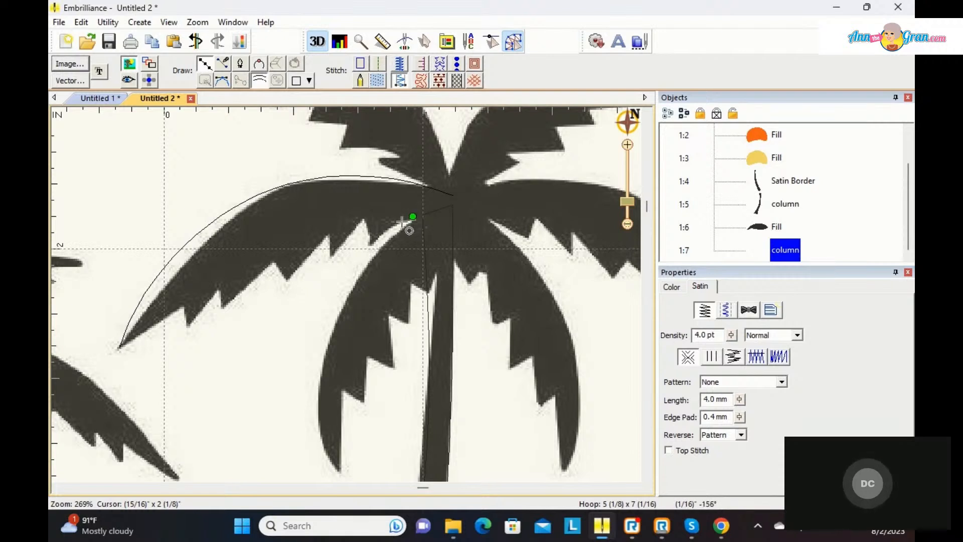
{"action": "left_click", "coordinate": [371, 246]}
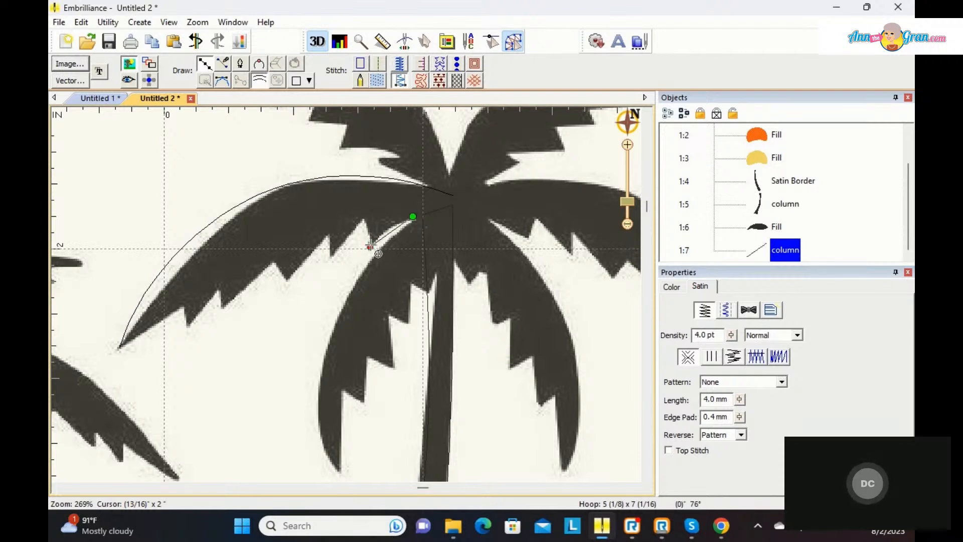
{"action": "left_click", "coordinate": [364, 216]}
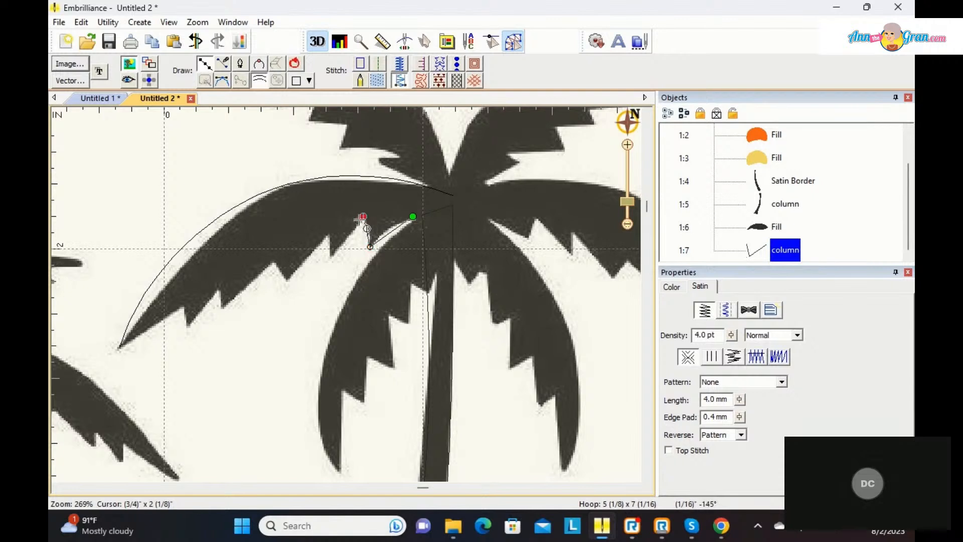
{"action": "left_click", "coordinate": [331, 253]}
{"action": "left_click", "coordinate": [329, 233]}
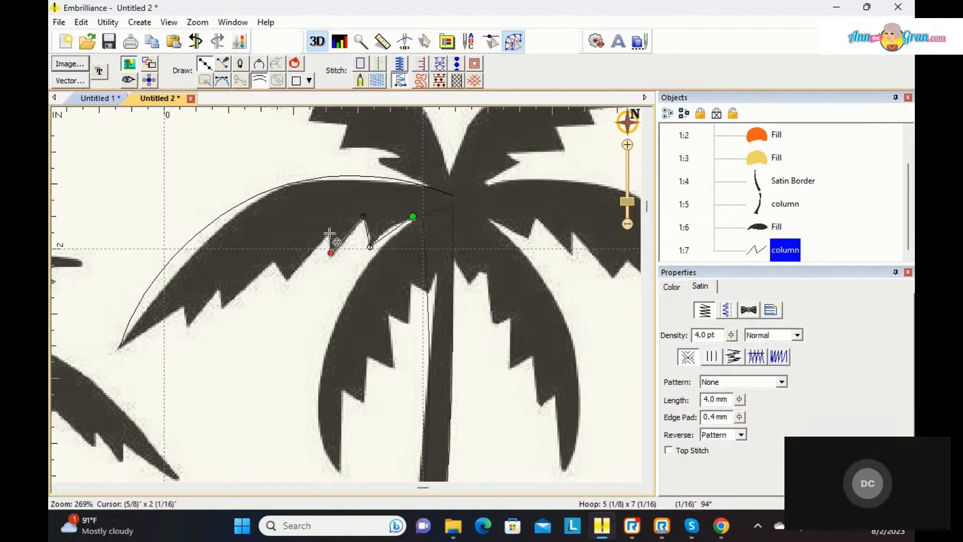
{"action": "left_click", "coordinate": [286, 279]}
{"action": "left_click", "coordinate": [273, 259]}
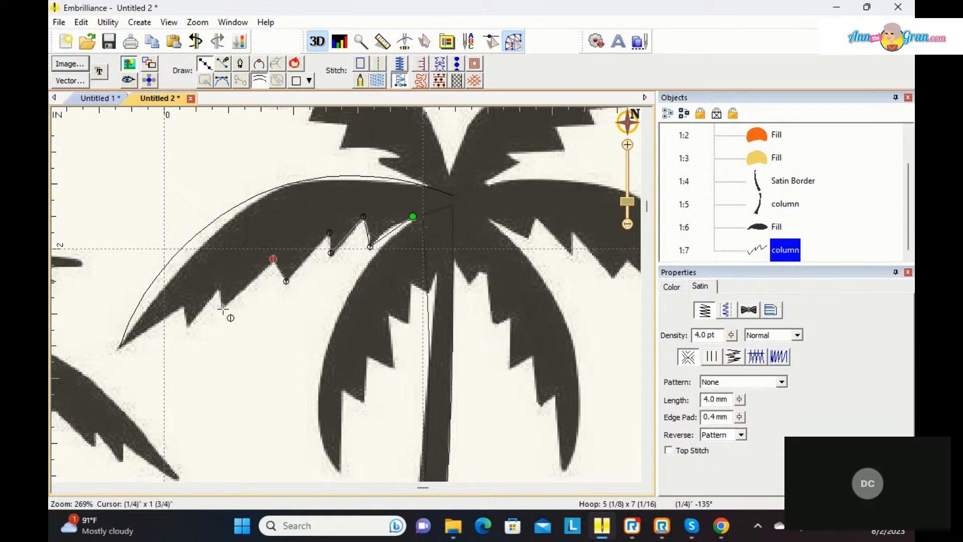
{"action": "left_click", "coordinate": [219, 288]}
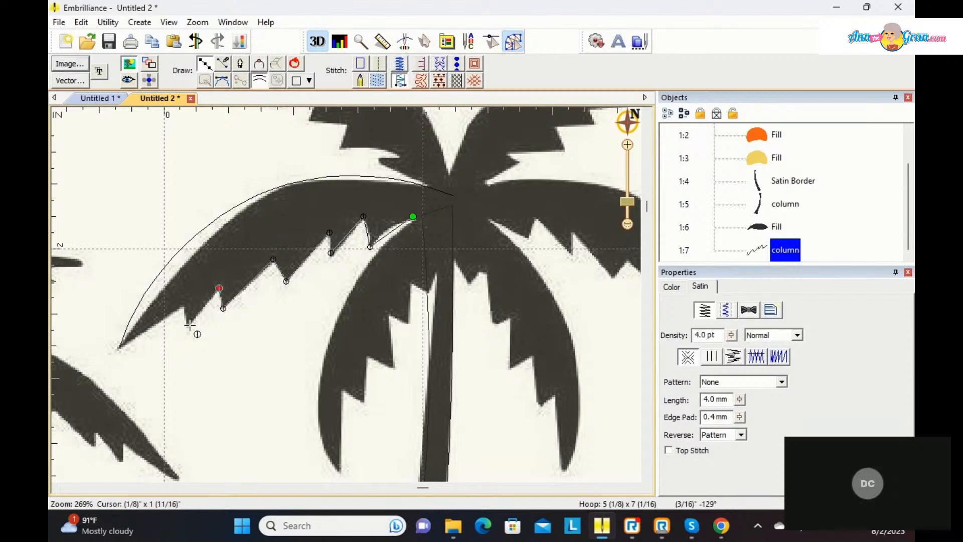
{"action": "left_click", "coordinate": [182, 306]}
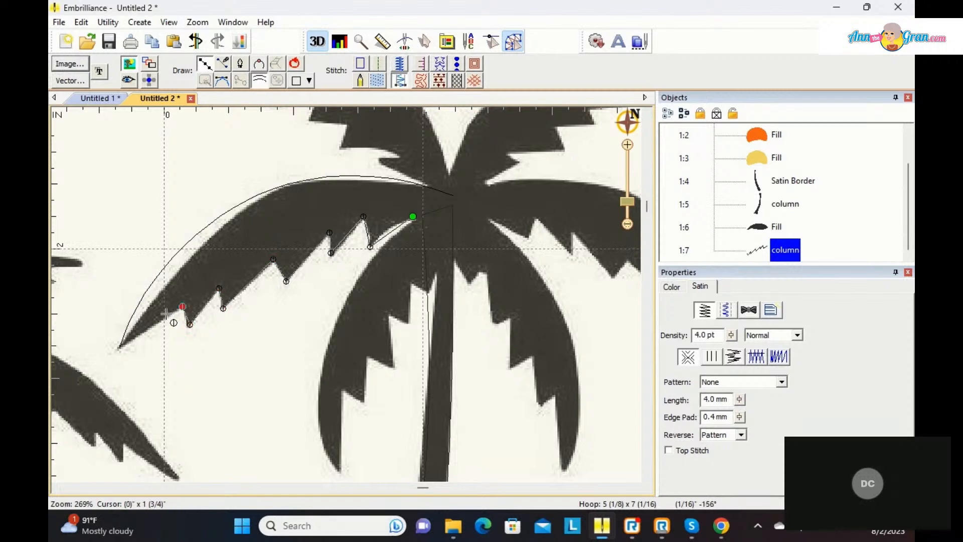
{"action": "left_click", "coordinate": [154, 325]}
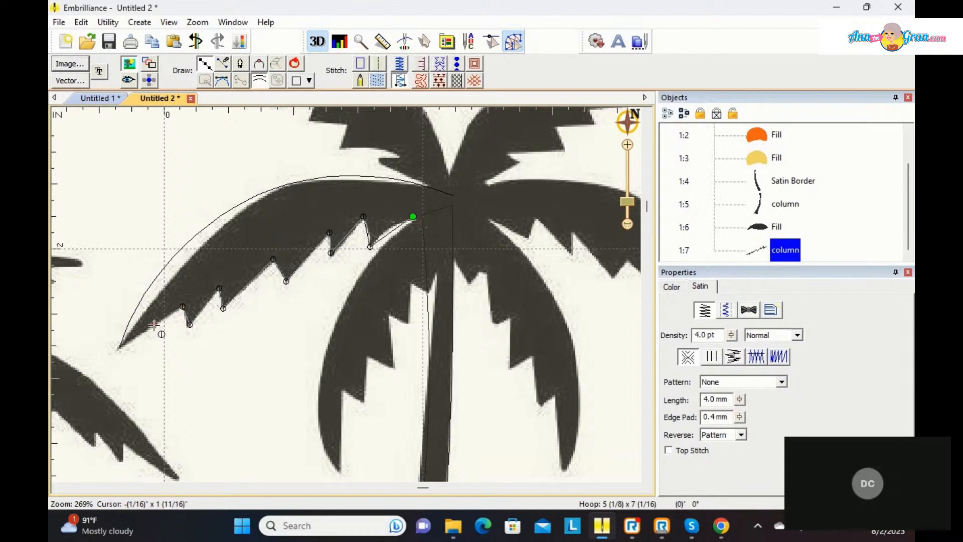
{"action": "key", "text": "Return"}
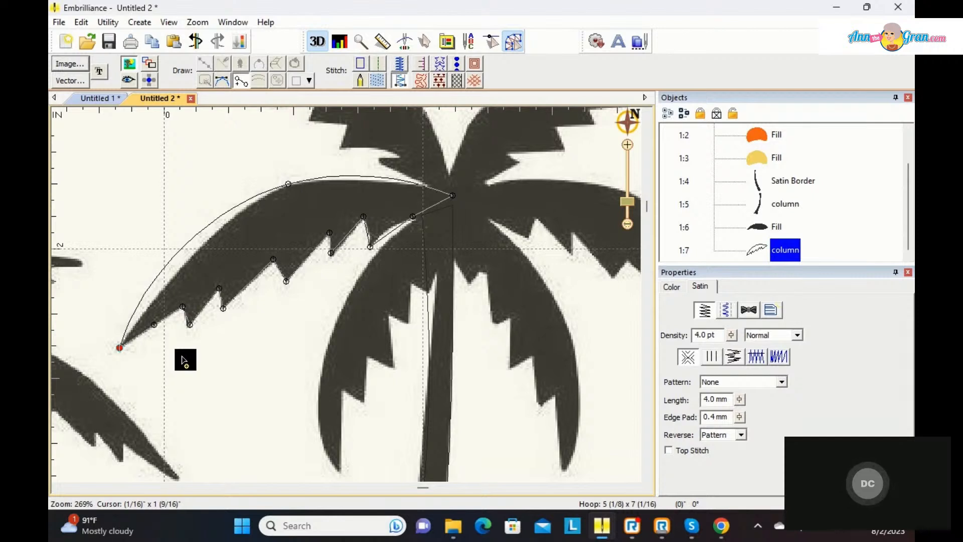
Step: Add three inclination lines across the left frond, near its tip, middle and trunk end, generate the satin stitches and deselect it
{"action": "left_click", "coordinate": [167, 263]}
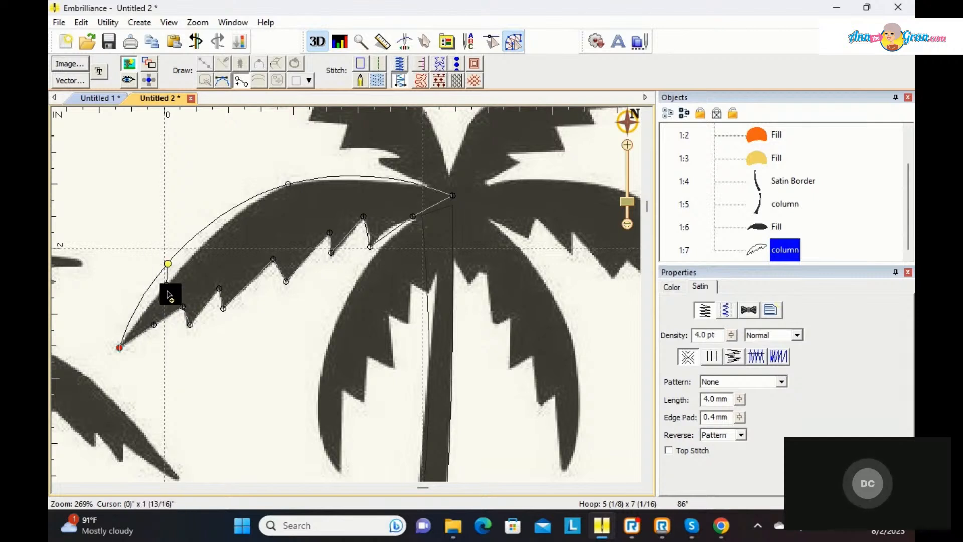
{"action": "left_click", "coordinate": [180, 314]}
{"action": "left_click", "coordinate": [286, 183]}
{"action": "left_click", "coordinate": [301, 270]}
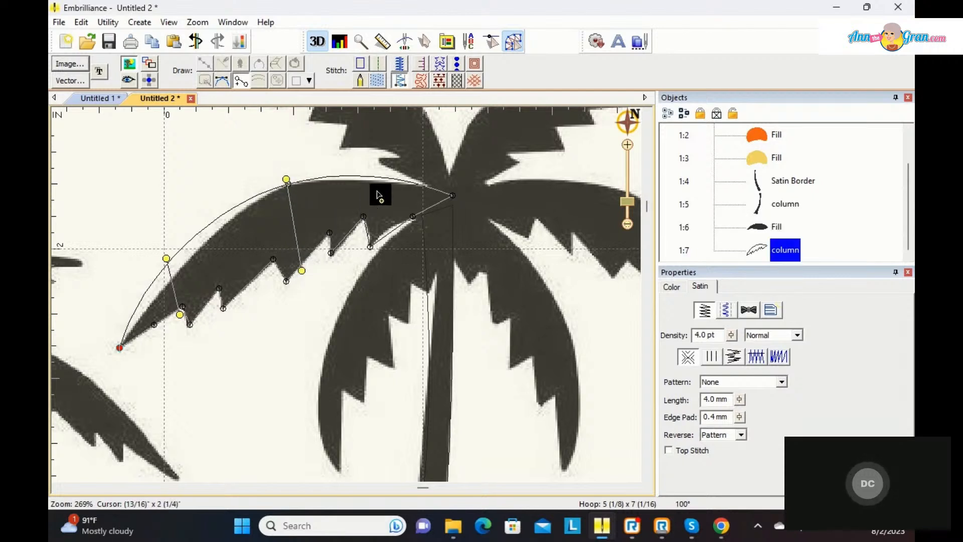
{"action": "left_click", "coordinate": [415, 183]}
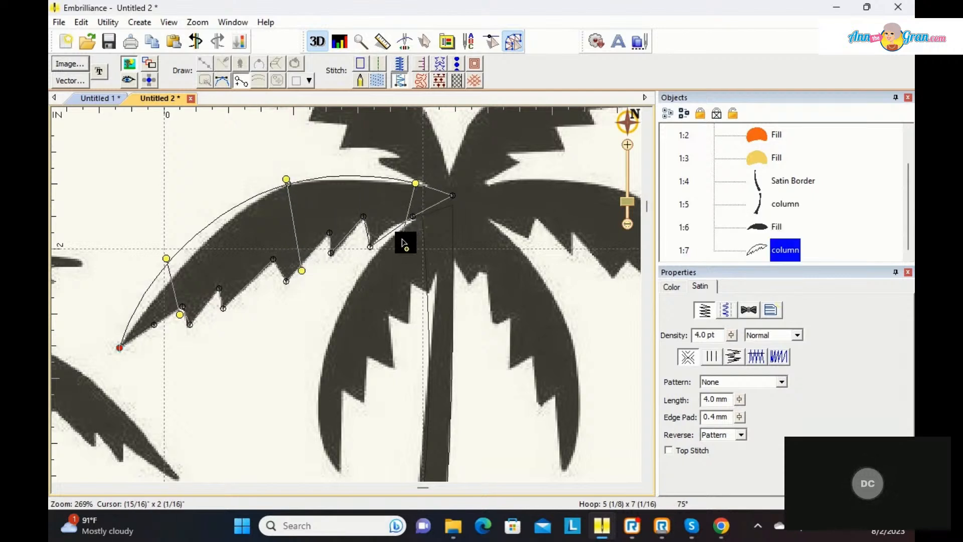
{"action": "left_click", "coordinate": [406, 226]}
{"action": "key", "text": "Return"}
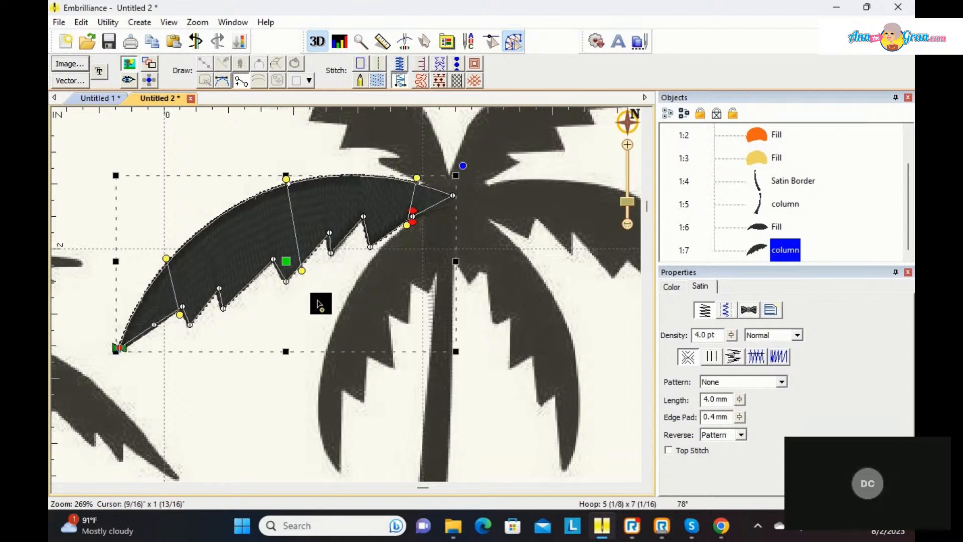
{"action": "left_click", "coordinate": [258, 312]}
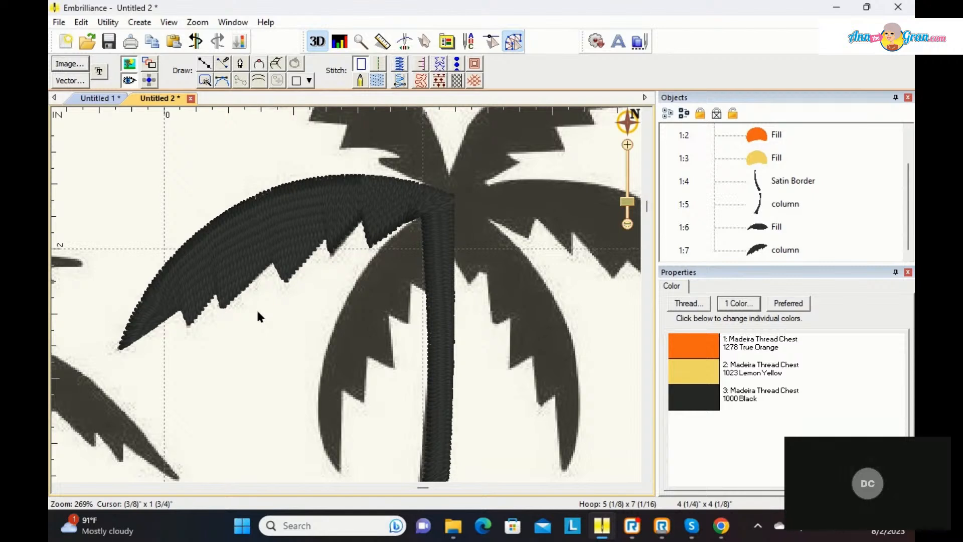
Step: Start another satin column and trace the upper edge of the taller palm's right frond with a three-point curve from trunk to tip
{"action": "left_click", "coordinate": [635, 487]}
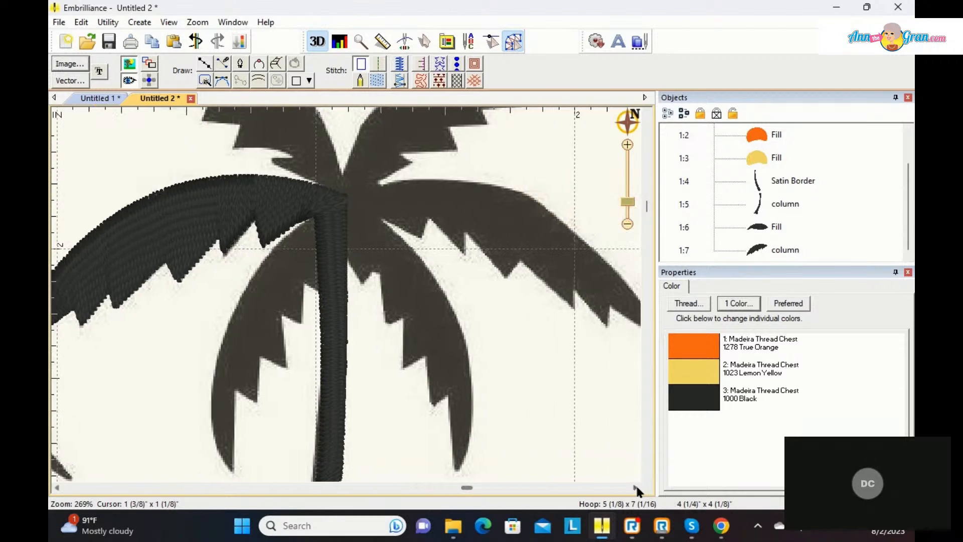
{"action": "left_click", "coordinate": [635, 487]}
{"action": "left_click", "coordinate": [636, 487]}
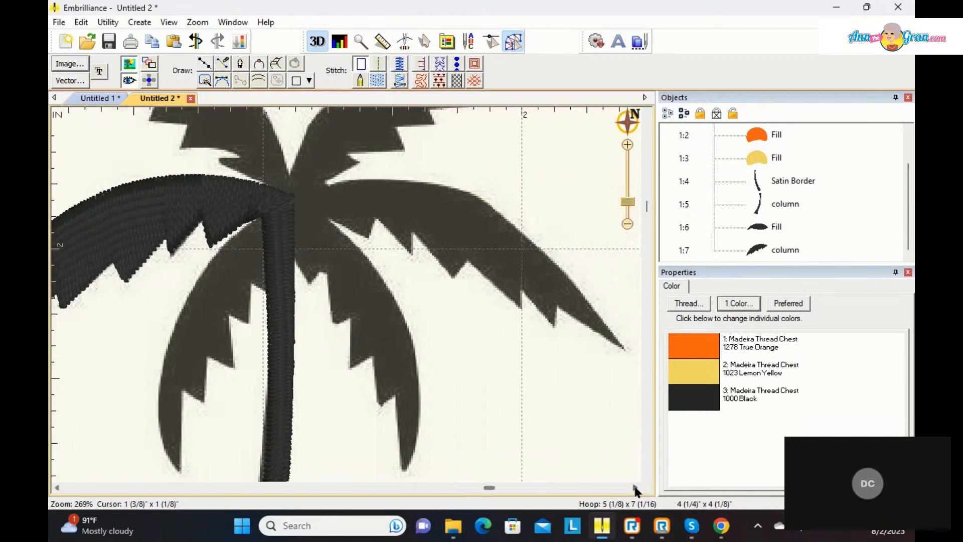
{"action": "left_click", "coordinate": [256, 77]}
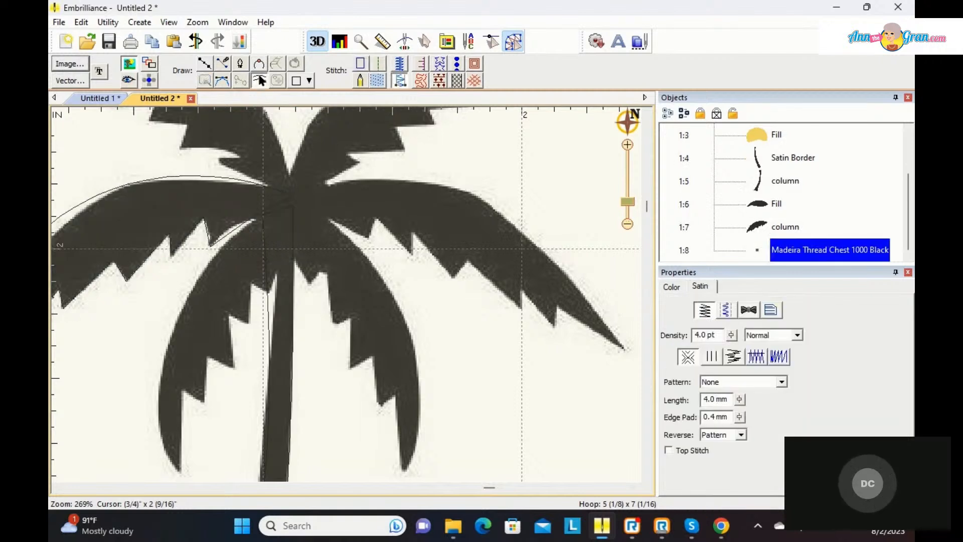
{"action": "left_click", "coordinate": [206, 67]}
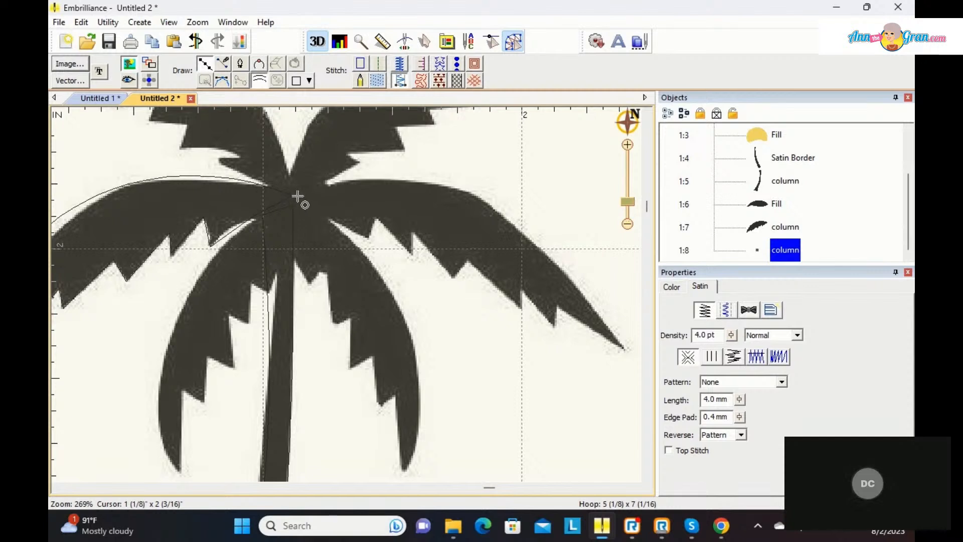
{"action": "left_click", "coordinate": [298, 195]}
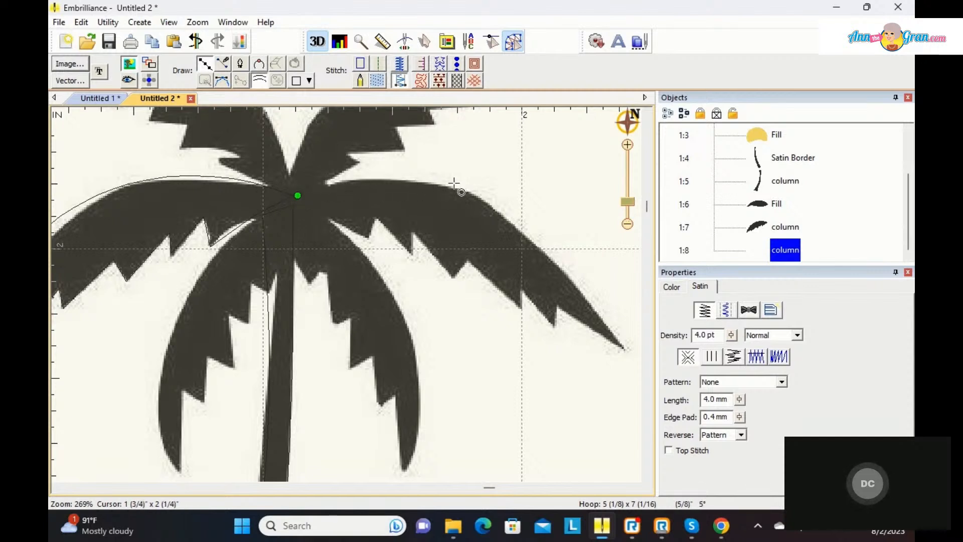
{"action": "left_click", "coordinate": [469, 192]}
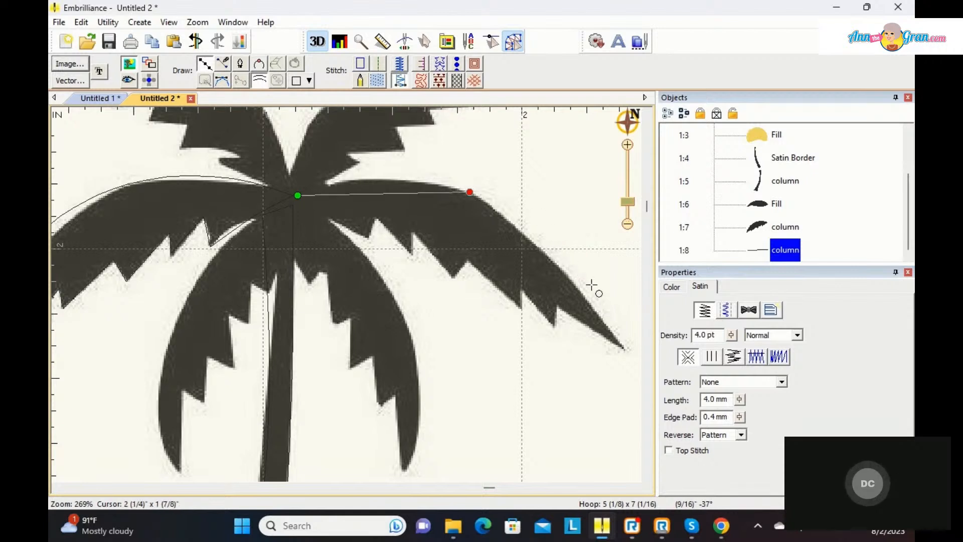
{"action": "left_click", "coordinate": [622, 348]}
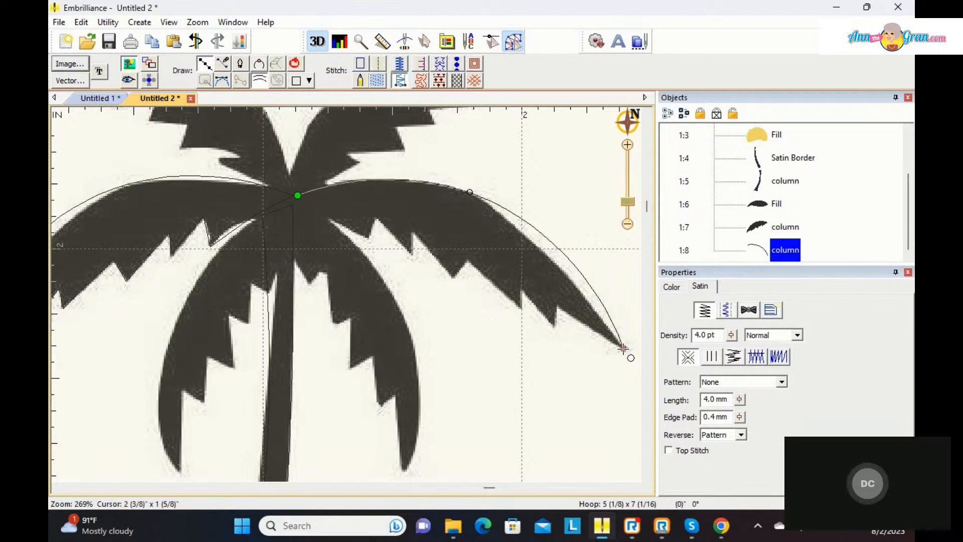
{"action": "key", "text": "Return"}
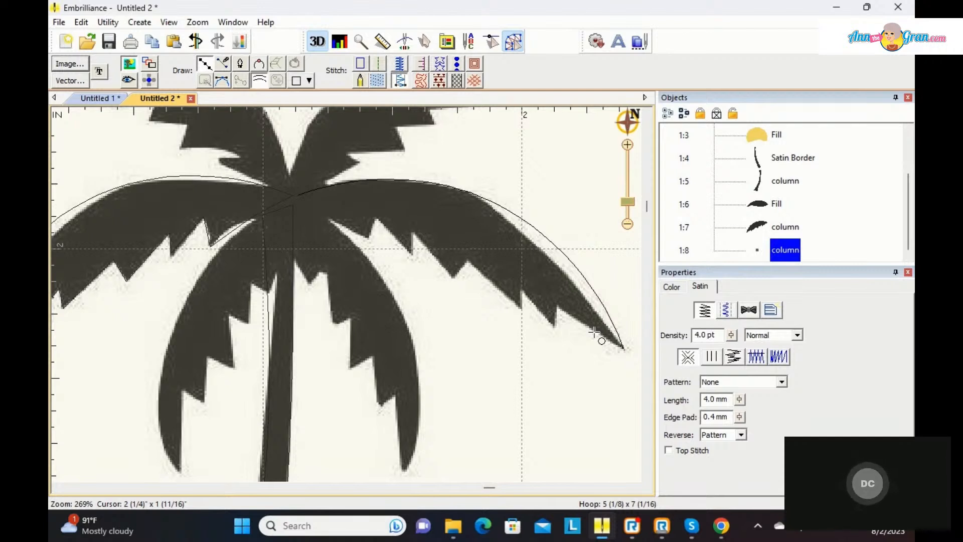
Step: Trace the right frond's jagged lower edge as the column's second side, with straight points from near the tip back to the trunk
{"action": "left_click_drag", "start_coordinate": [595, 333], "coordinate": [557, 307]}
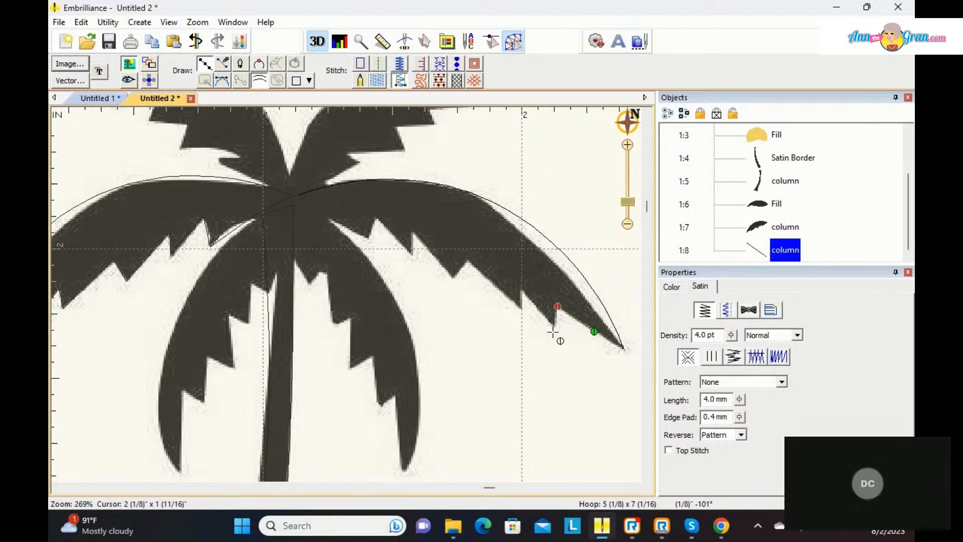
{"action": "left_click", "coordinate": [553, 332]}
{"action": "left_click", "coordinate": [522, 285]}
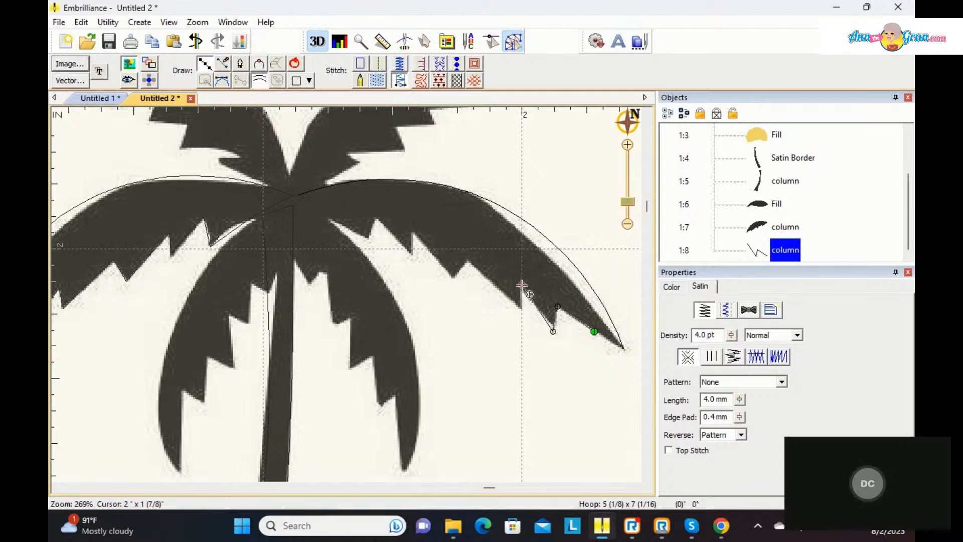
{"action": "left_click", "coordinate": [522, 310]}
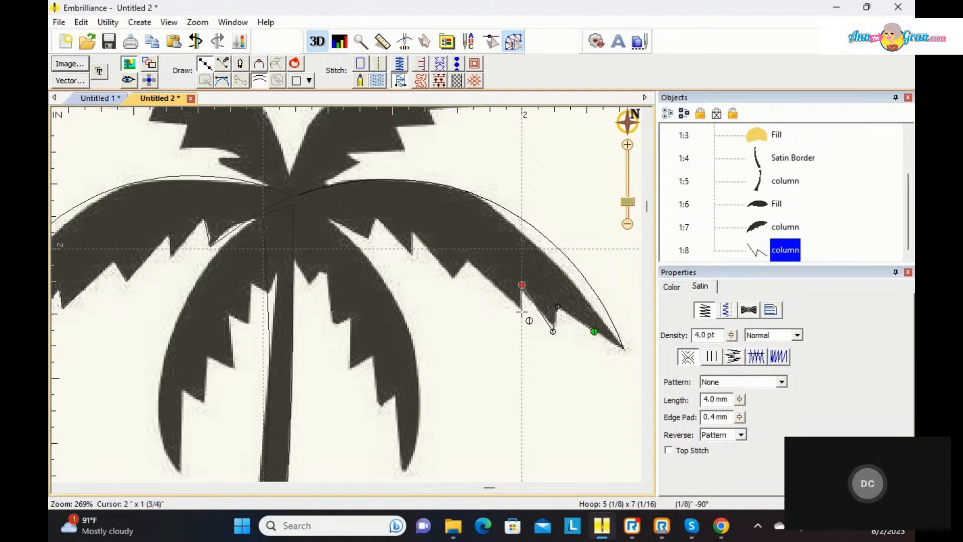
{"action": "left_click", "coordinate": [466, 261]}
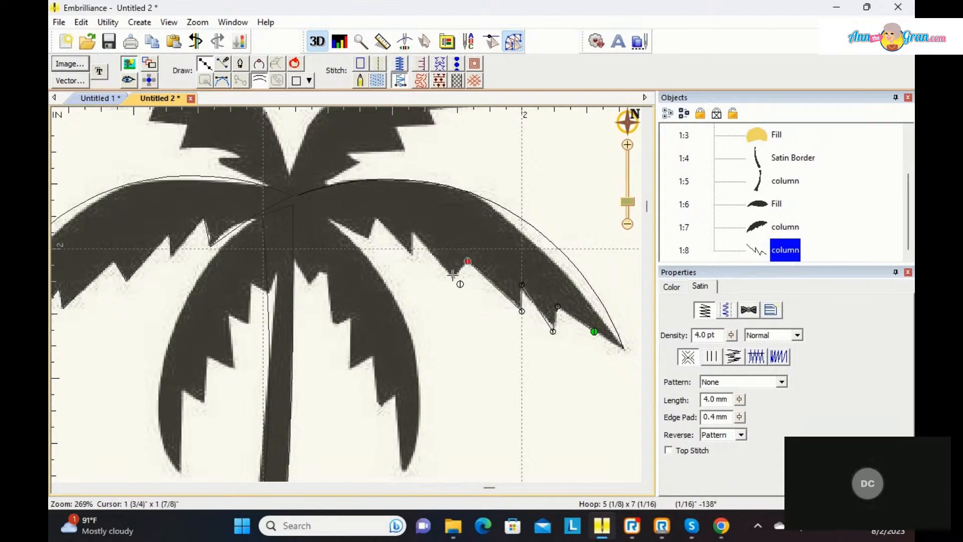
{"action": "left_click", "coordinate": [453, 278]}
{"action": "left_click", "coordinate": [413, 228]}
{"action": "left_click", "coordinate": [412, 257]}
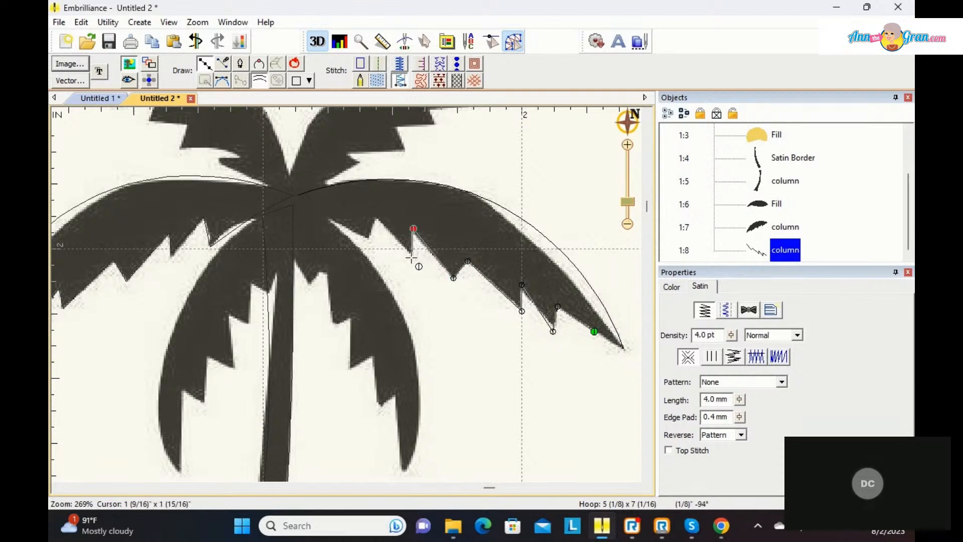
{"action": "left_click", "coordinate": [377, 220]}
{"action": "left_click", "coordinate": [366, 241]}
{"action": "left_click", "coordinate": [327, 219]}
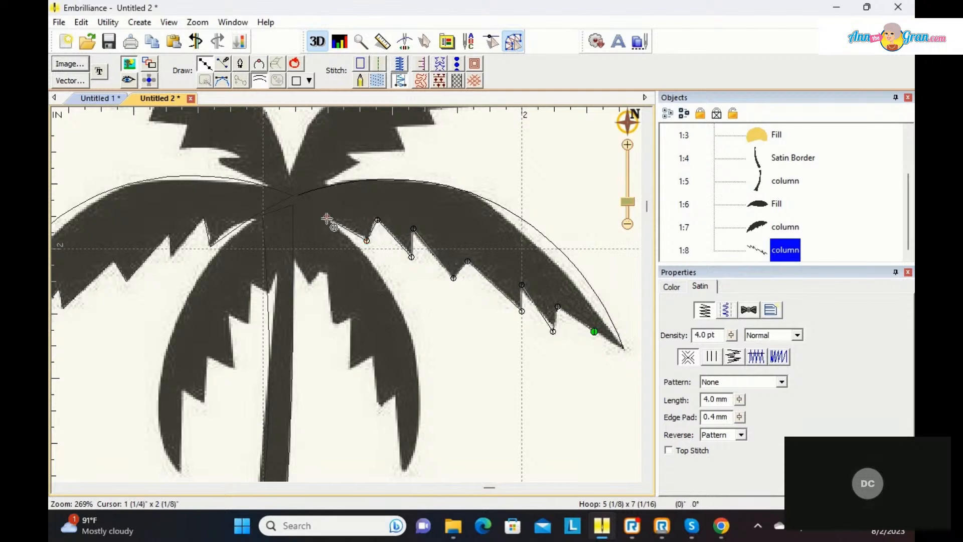
{"action": "key", "text": "Return"}
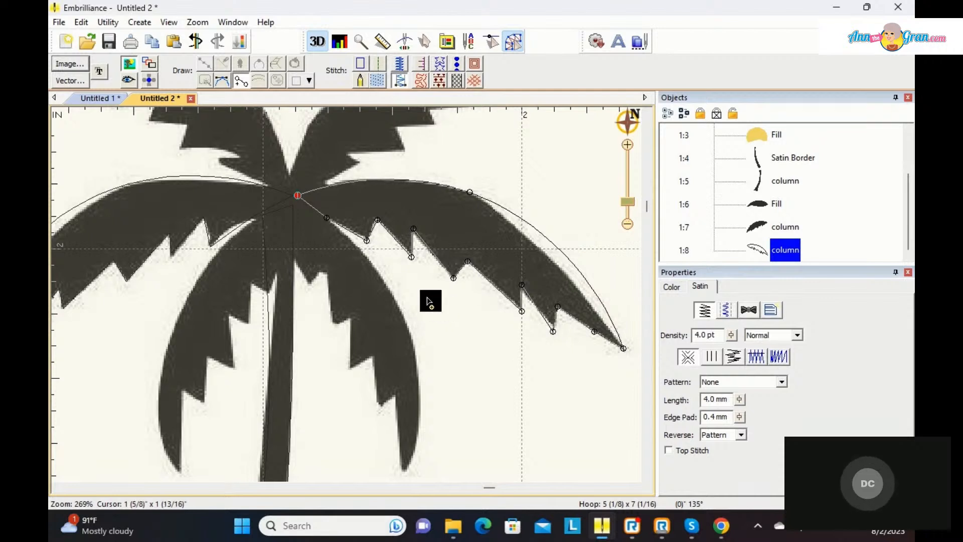
Step: Add three inclination lines across the right frond, at its middle, near its tip and near the trunk, and generate the satin stitches
{"action": "left_click", "coordinate": [480, 196]}
{"action": "left_click", "coordinate": [442, 272]}
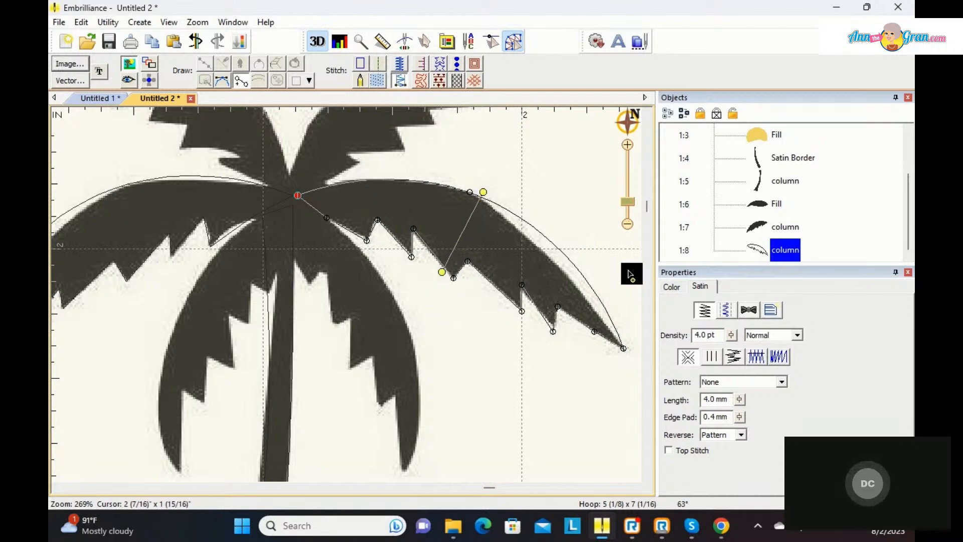
{"action": "left_click", "coordinate": [566, 257]}
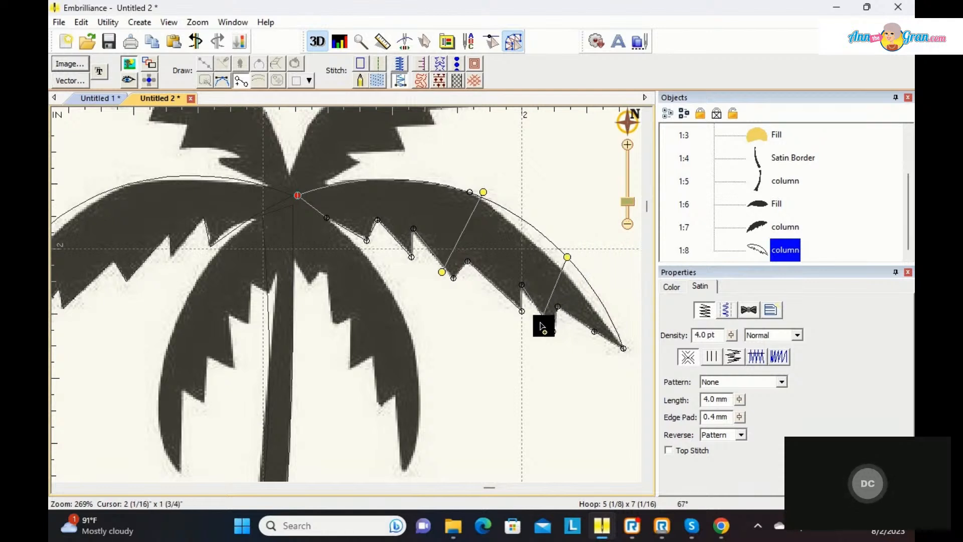
{"action": "left_click", "coordinate": [530, 307]}
{"action": "left_click", "coordinate": [356, 181]}
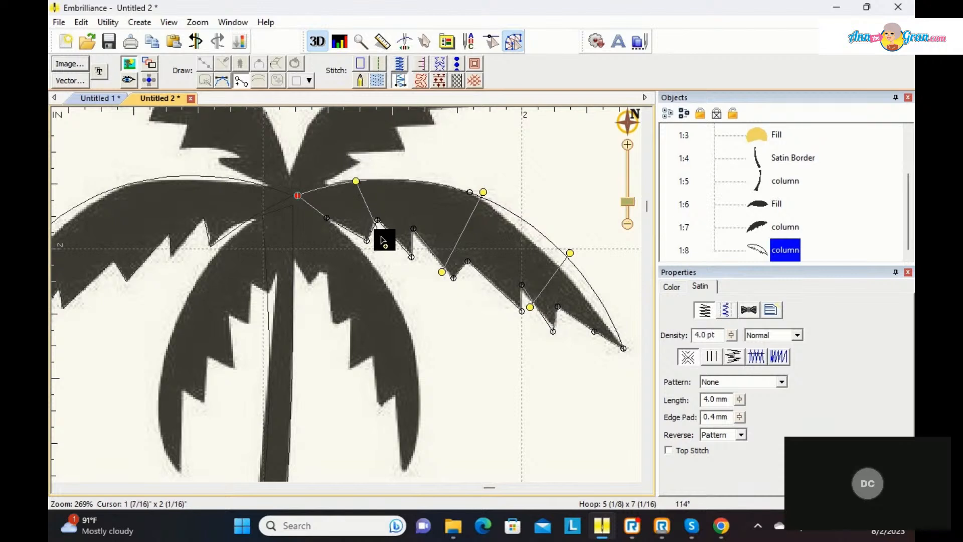
{"action": "left_click", "coordinate": [377, 230]}
{"action": "key", "text": "Return"}
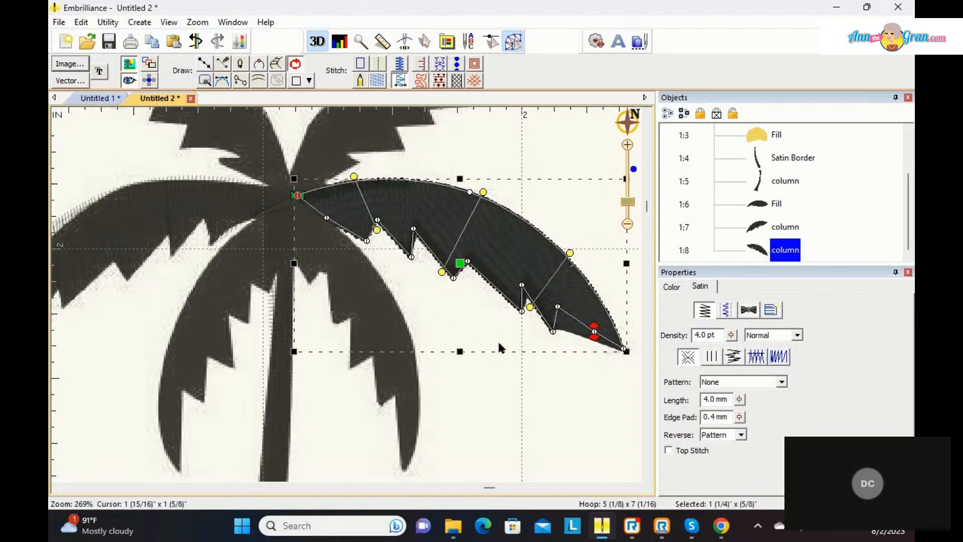
Step: Reshape the right frond's upper edge with the middle node's and tip's curve handles to follow the artwork, and deselect the column
{"action": "left_click", "coordinate": [470, 193]}
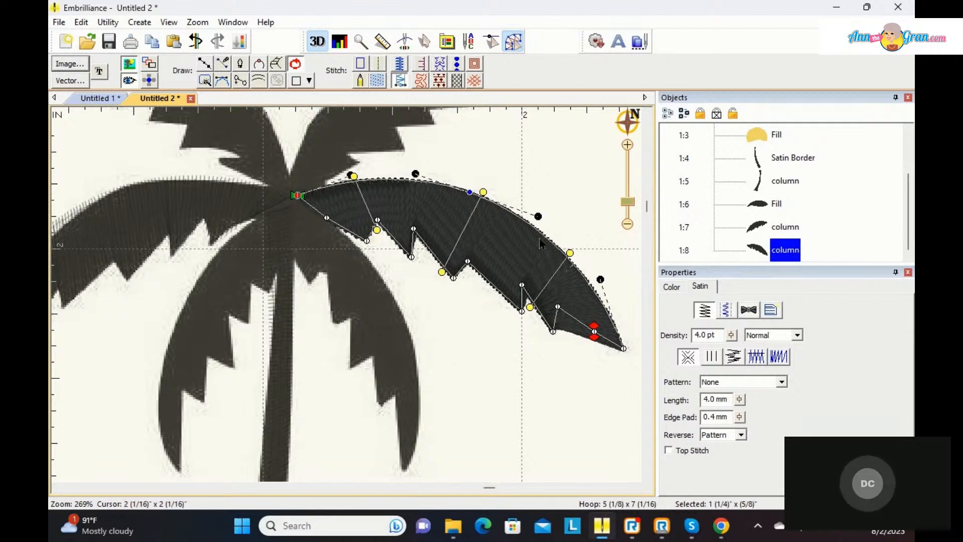
{"action": "mouse_move", "coordinate": [544, 228]}
{"action": "left_mouse_down"}
{"action": "mouse_move", "coordinate": [536, 219]}
{"action": "mouse_move", "coordinate": [540, 231]}
{"action": "mouse_move", "coordinate": [527, 226]}
{"action": "mouse_move", "coordinate": [529, 237]}
{"action": "left_mouse_up"}
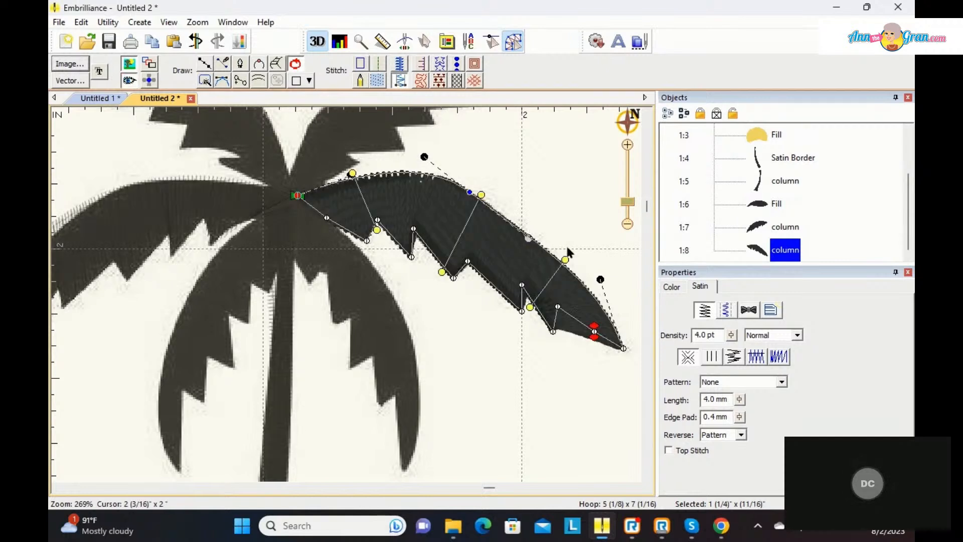
{"action": "left_click_drag", "start_coordinate": [600, 279], "coordinate": [585, 283]}
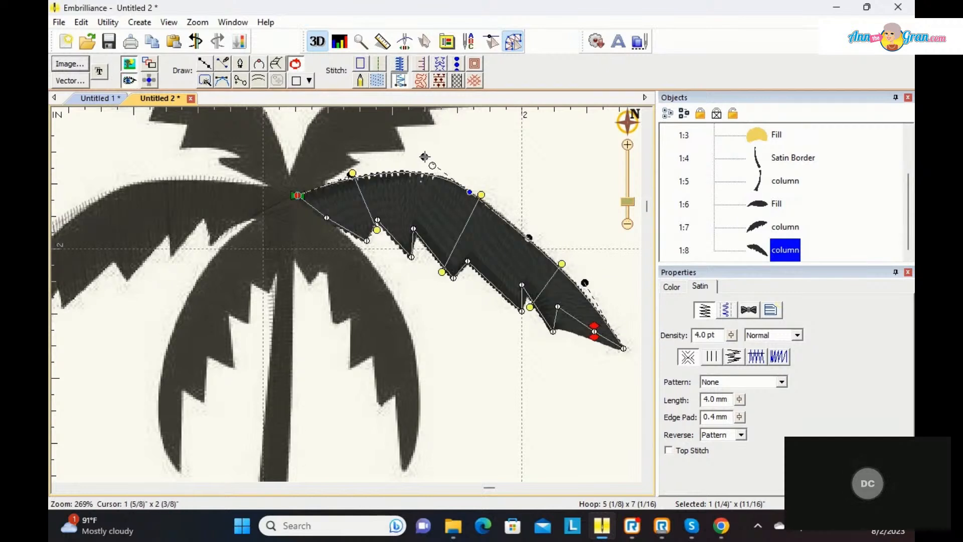
{"action": "left_click_drag", "start_coordinate": [426, 159], "coordinate": [444, 175]}
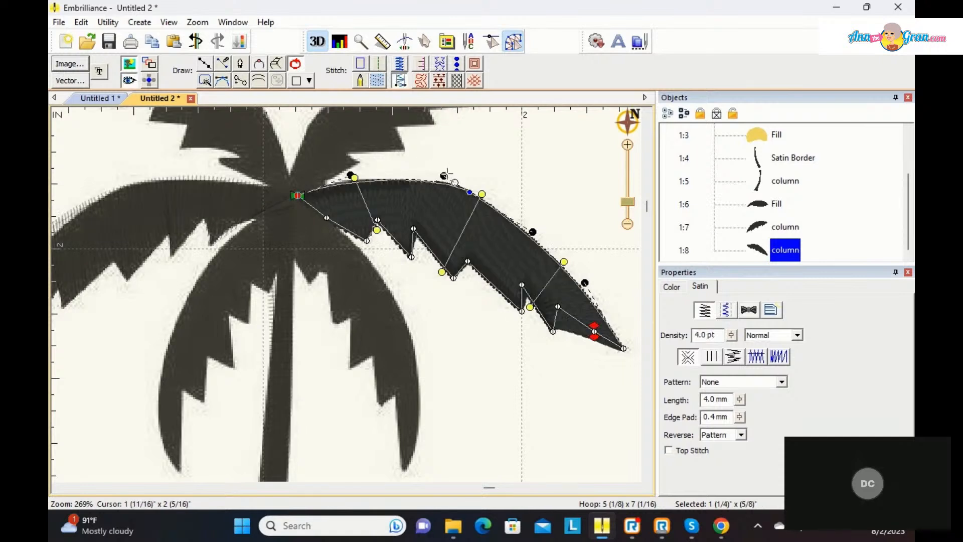
{"action": "right_click", "coordinate": [544, 389]}
{"action": "left_click", "coordinate": [506, 358]}
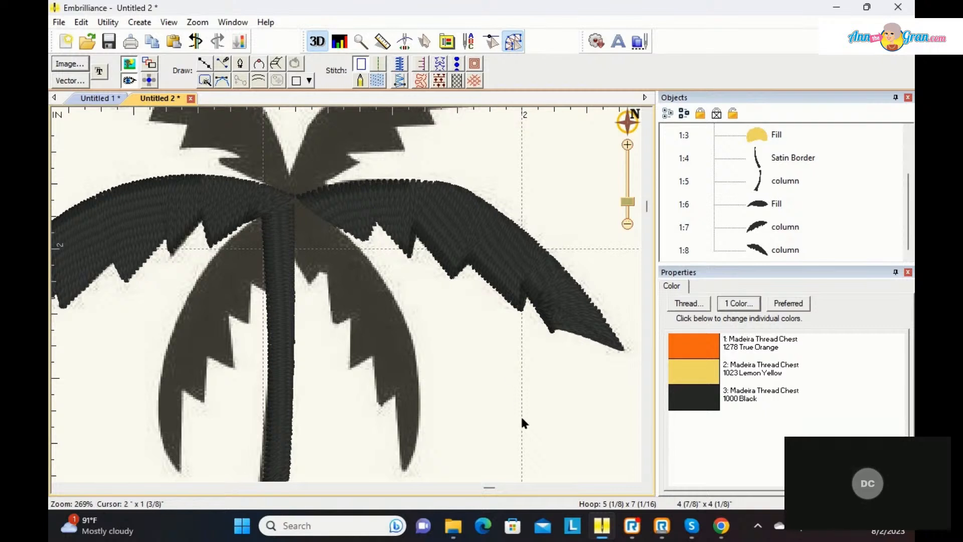
Step: Adjust the node and curve on the right frond's lower edge between the last notch and the tip, and deselect the column
{"action": "left_click", "coordinate": [568, 332]}
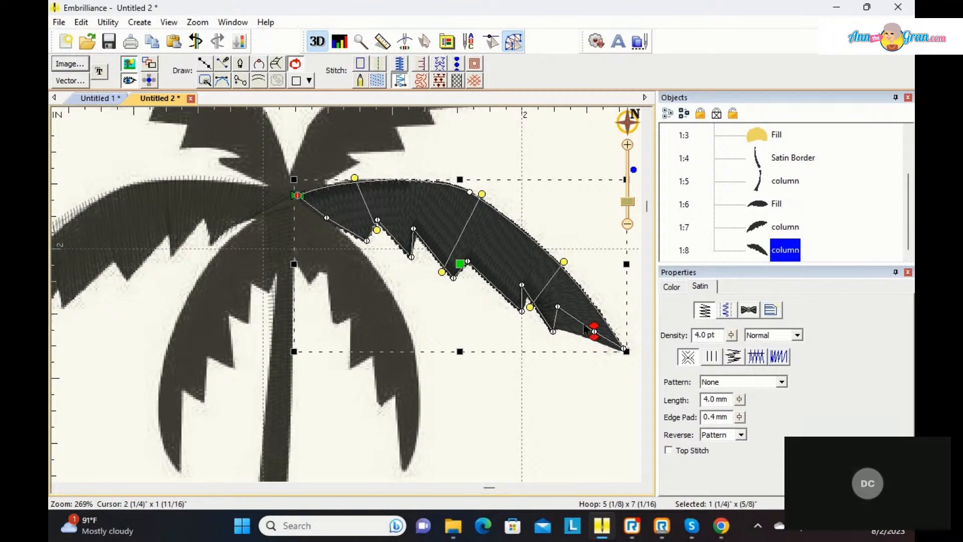
{"action": "mouse_move", "coordinate": [585, 329]}
{"action": "left_mouse_down"}
{"action": "mouse_move", "coordinate": [573, 326]}
{"action": "mouse_move", "coordinate": [584, 328]}
{"action": "left_mouse_up"}
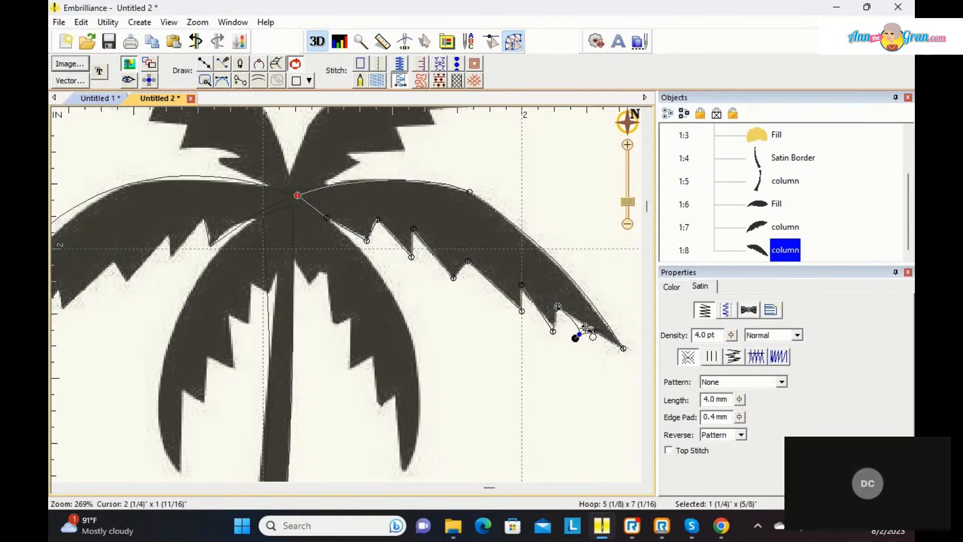
{"action": "left_click_drag", "start_coordinate": [582, 331], "coordinate": [581, 338]}
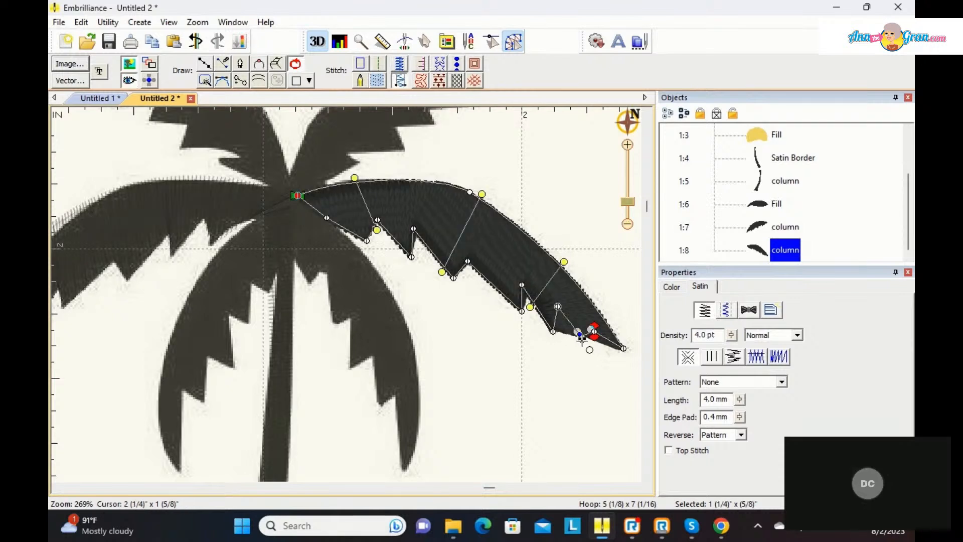
{"action": "right_click", "coordinate": [587, 375]}
{"action": "left_click", "coordinate": [556, 369]}
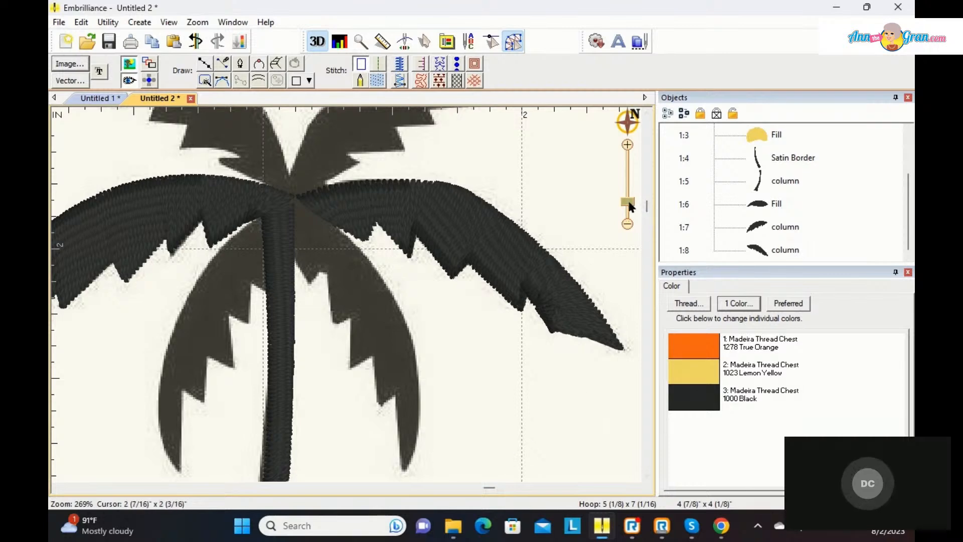
Step: Auto-trace the outlines of the large blue wave and the small blue wave below the island with the magic wand at sensitivity 30
{"action": "mouse_move", "coordinate": [622, 117]}
{"action": "left_click_drag", "start_coordinate": [556, 143], "coordinate": [540, 194]}
{"action": "left_click_drag", "start_coordinate": [626, 202], "coordinate": [626, 215]}
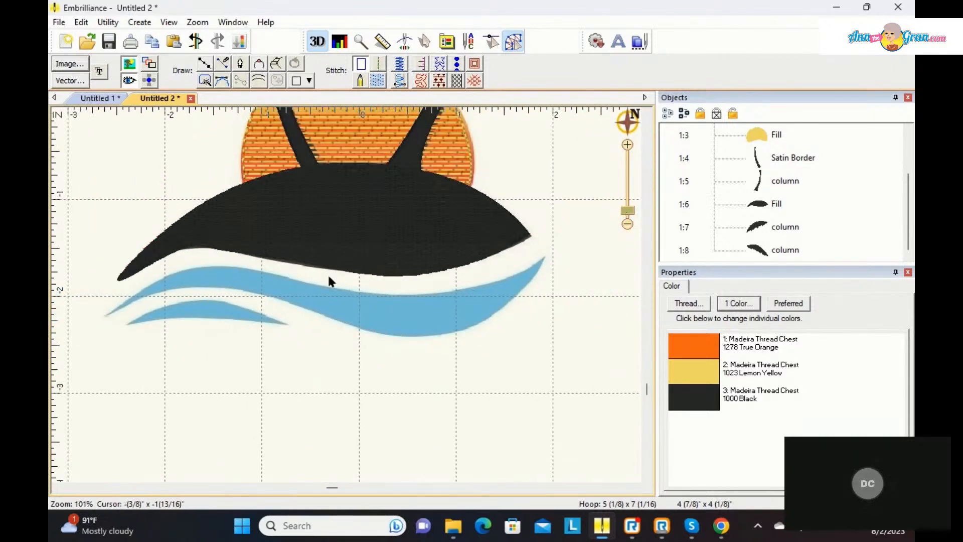
{"action": "left_click", "coordinate": [206, 82]}
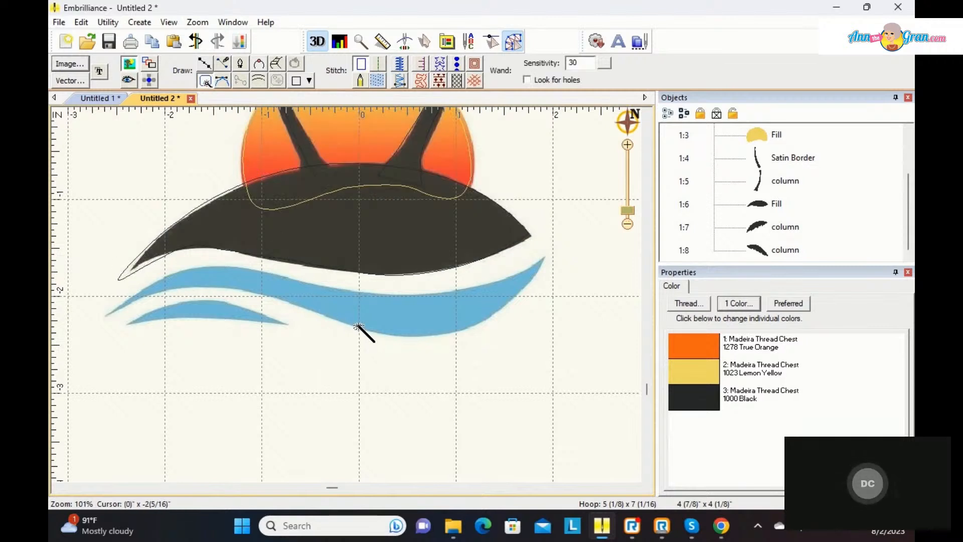
{"action": "left_click", "coordinate": [367, 312]}
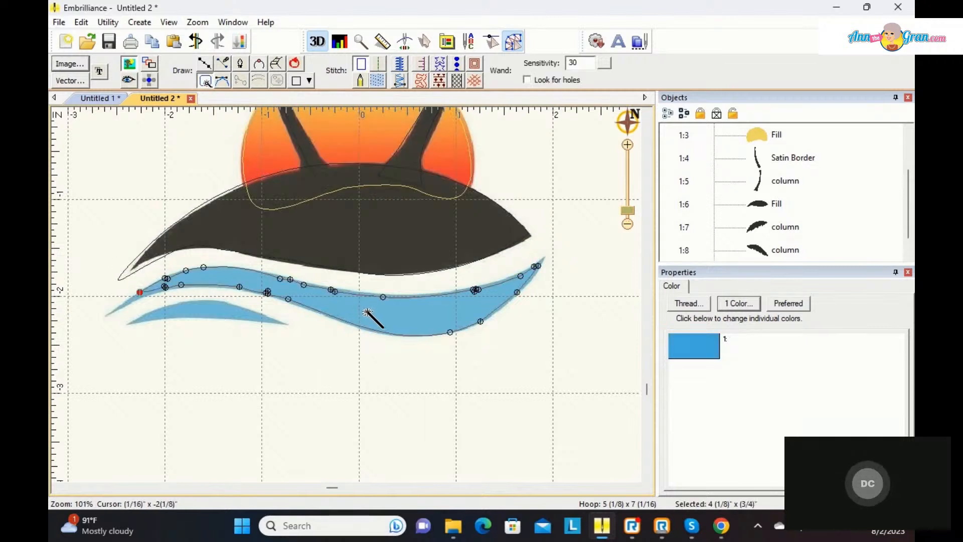
{"action": "left_click", "coordinate": [203, 309]}
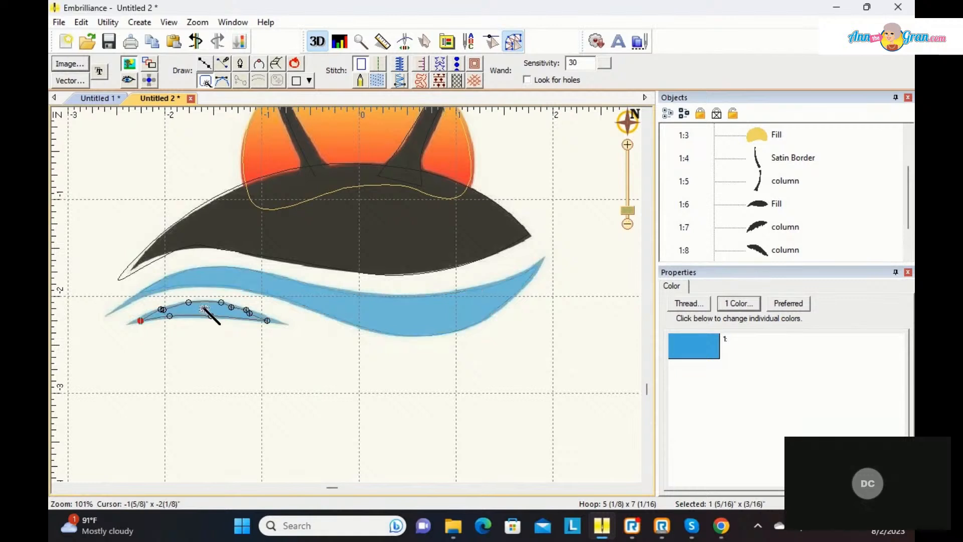
Step: Convert the small wave and the large wave outlines to satin columns and deselect them
{"action": "left_click", "coordinate": [400, 82]}
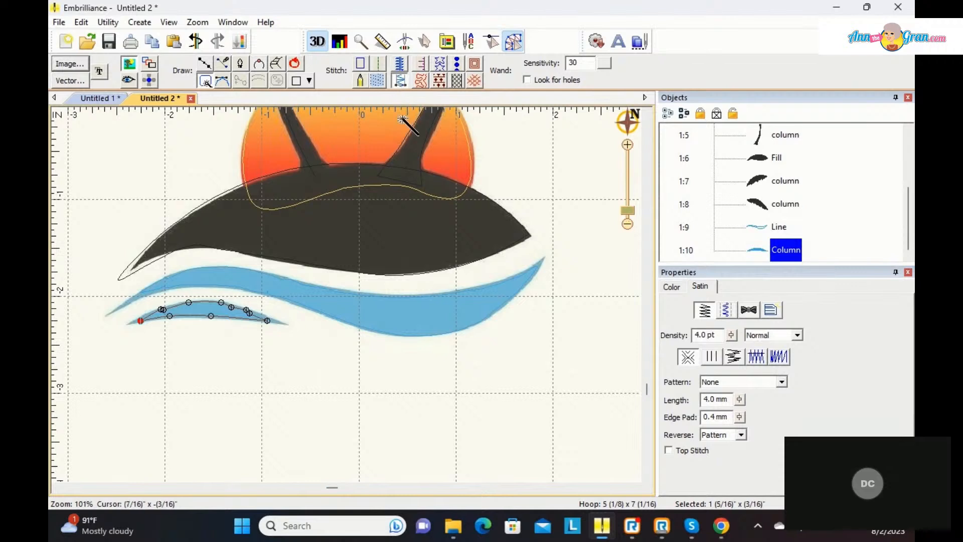
{"action": "key", "text": "Escape"}
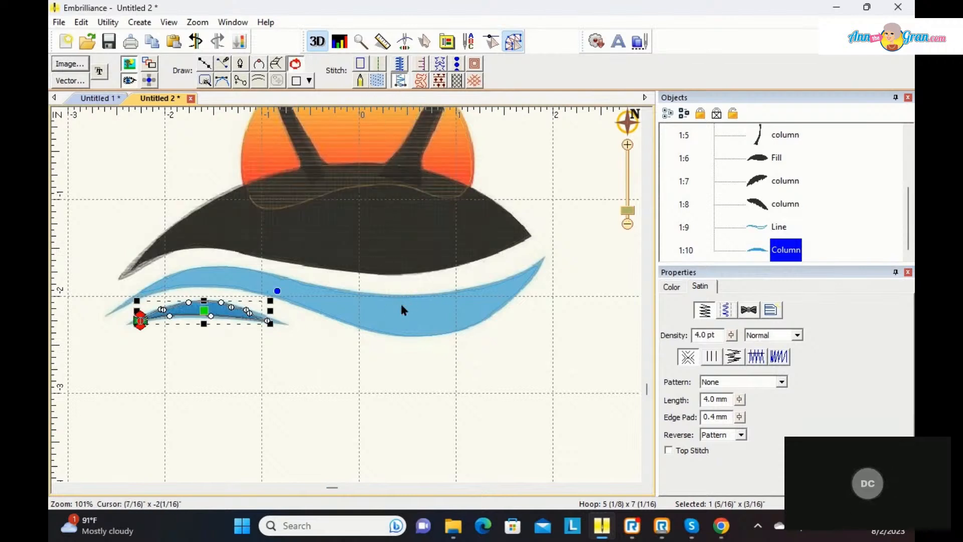
{"action": "left_click", "coordinate": [403, 299]}
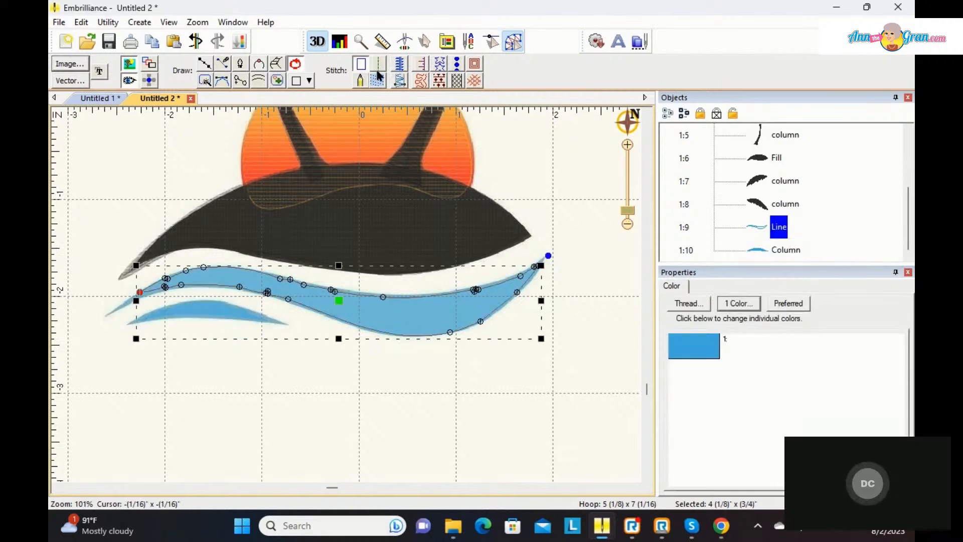
{"action": "left_click", "coordinate": [400, 80]}
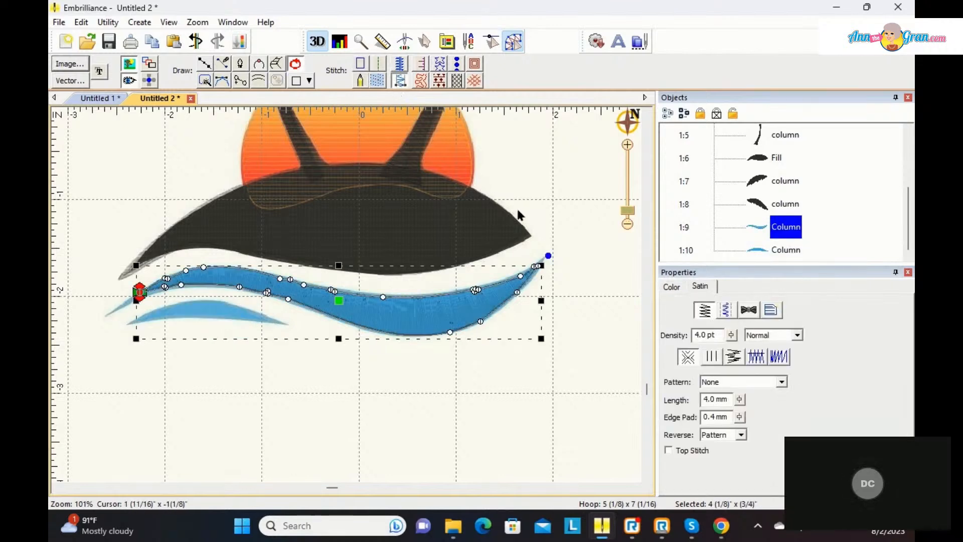
{"action": "left_click", "coordinate": [568, 218]}
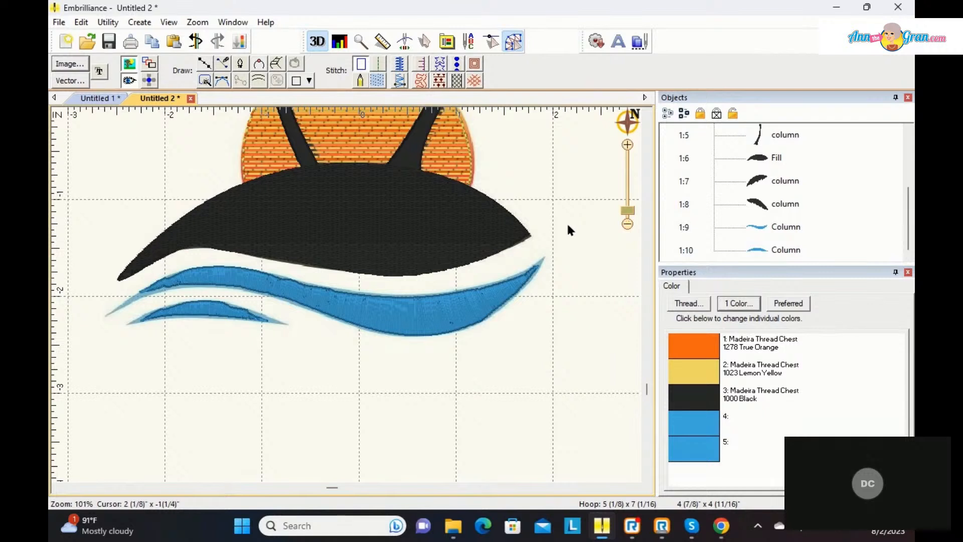
Step: Delete the surplus nodes on the large wave's upper edge toward its right tip and deselect the wave
{"action": "left_click", "coordinate": [507, 301]}
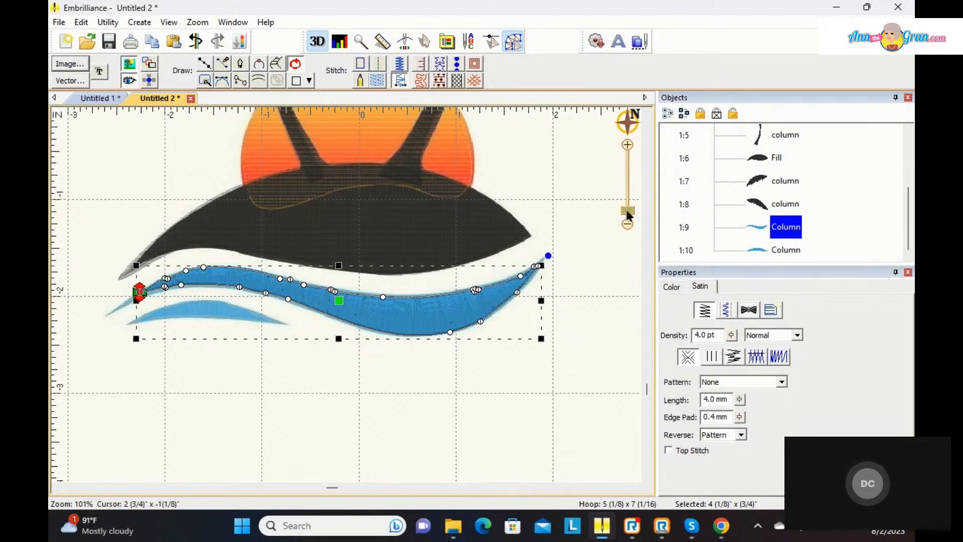
{"action": "left_click_drag", "start_coordinate": [626, 212], "coordinate": [627, 201]}
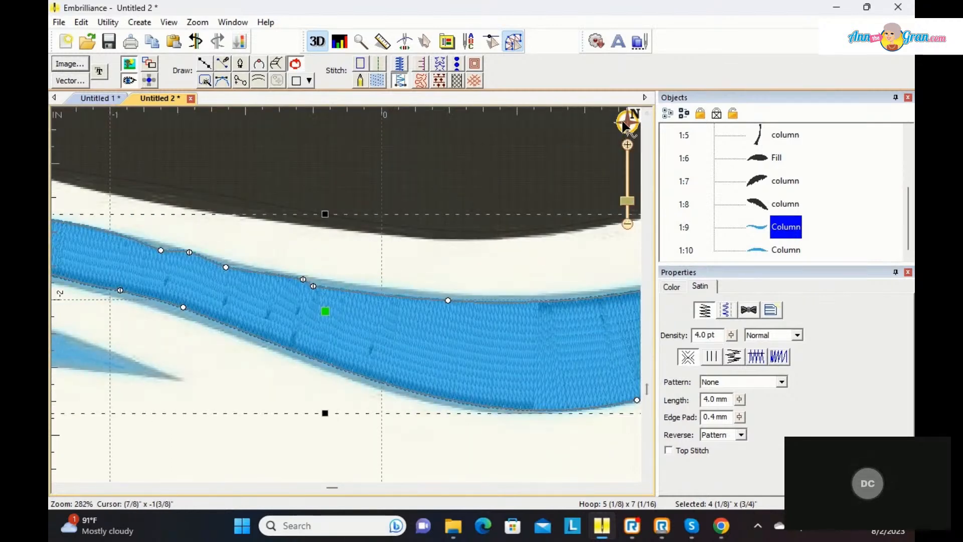
{"action": "mouse_move", "coordinate": [623, 125]}
{"action": "left_click_drag", "start_coordinate": [541, 194], "coordinate": [551, 197]}
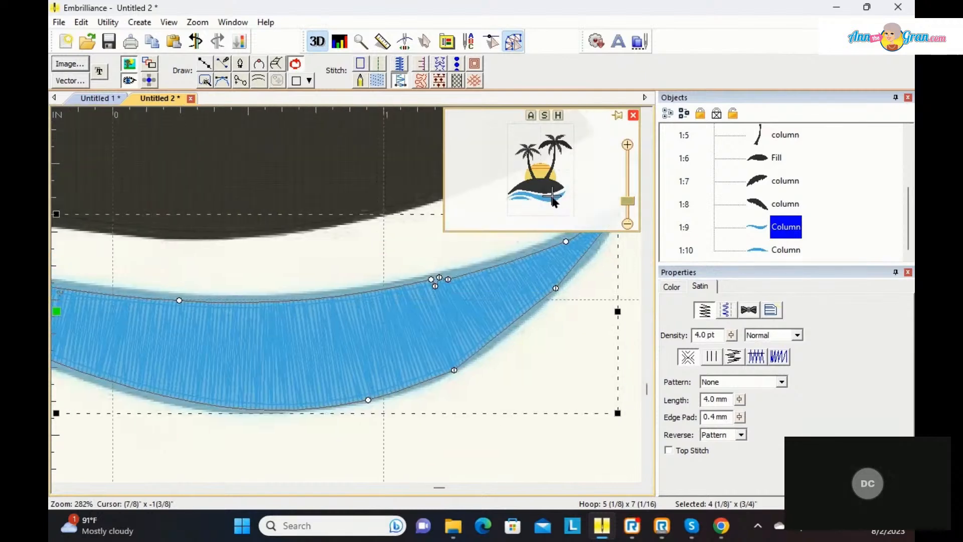
{"action": "left_click", "coordinate": [449, 288]}
{"action": "key", "text": "Delete"}
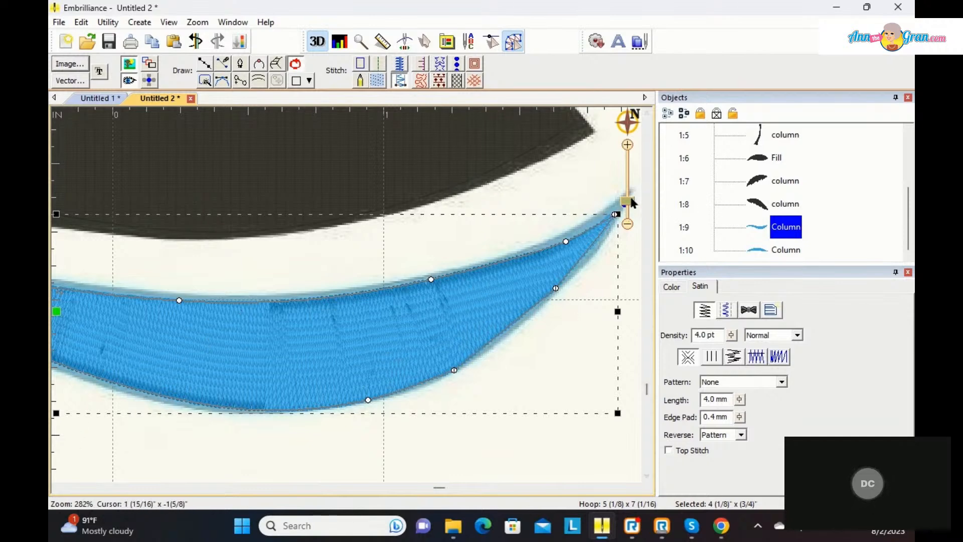
{"action": "left_click_drag", "start_coordinate": [630, 201], "coordinate": [630, 214]}
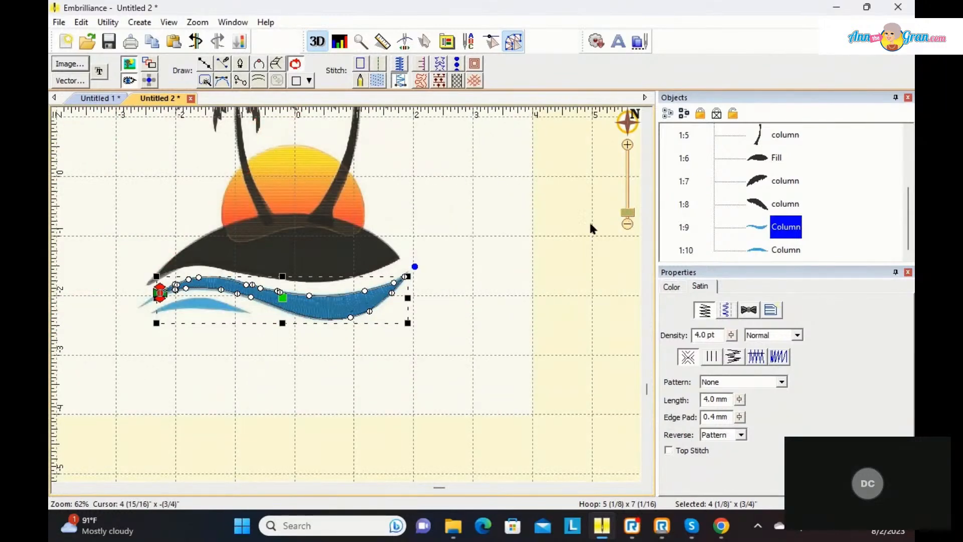
{"action": "left_click", "coordinate": [533, 242]}
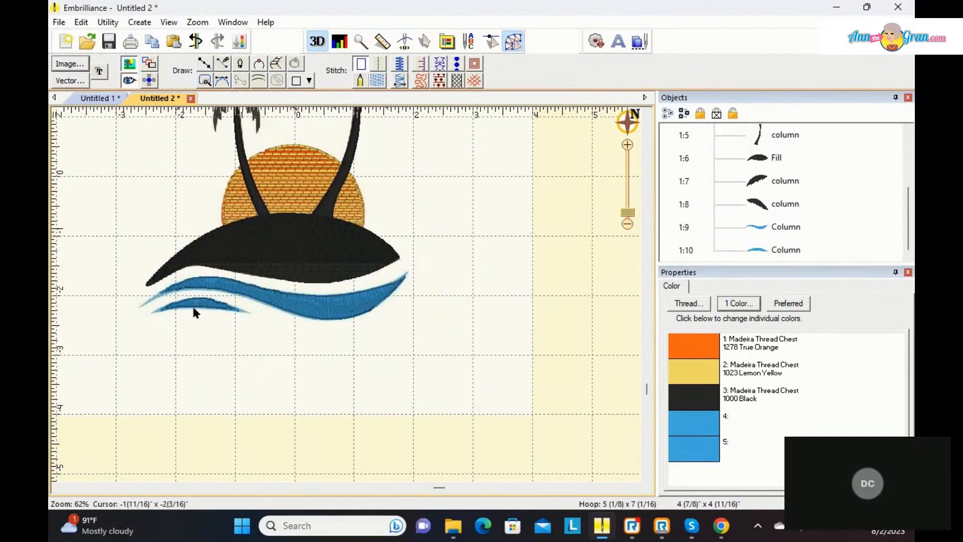
Step: Open the underlay settings of the right palm trunk's satin column, level the slanted inclination line in its upper half, and deselect it
{"action": "left_click_drag", "start_coordinate": [628, 212], "coordinate": [633, 215]}
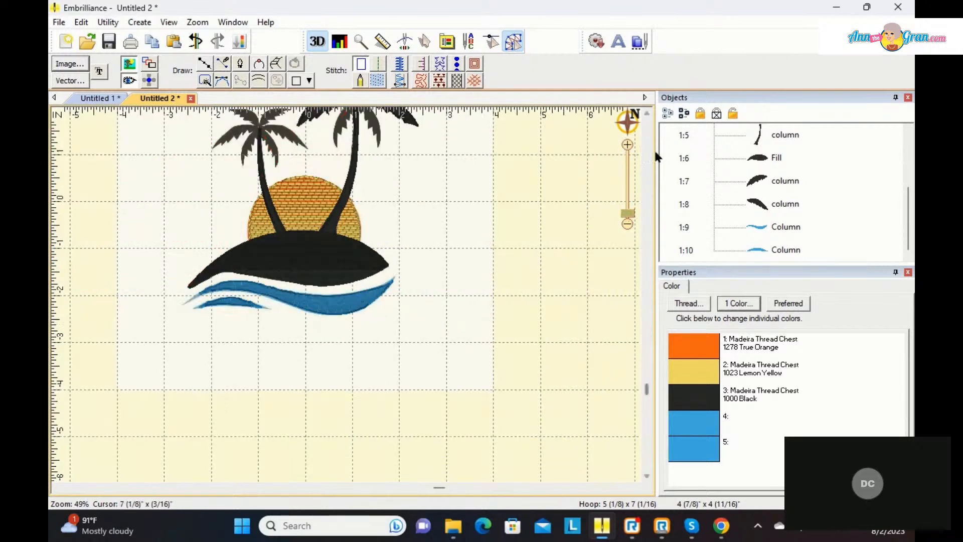
{"action": "left_click", "coordinate": [647, 115]}
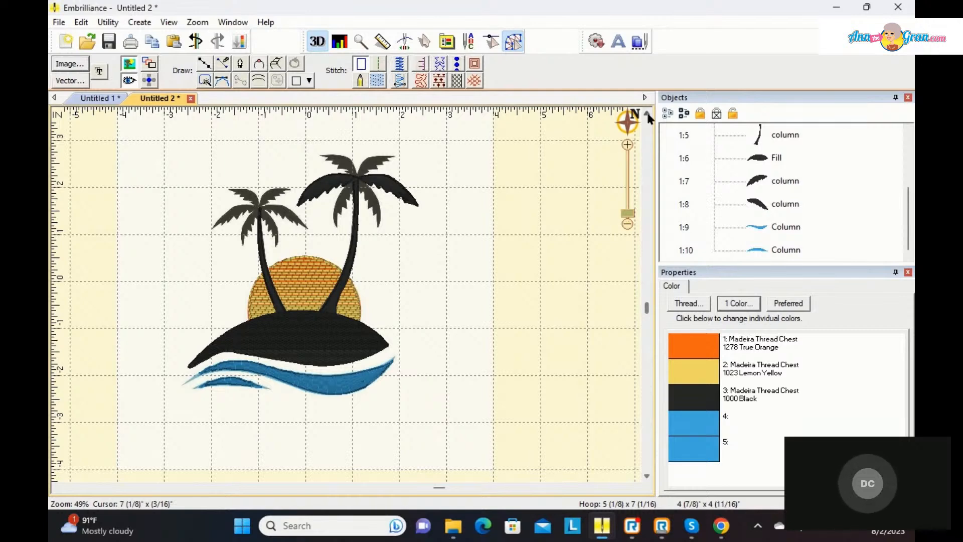
{"action": "key", "text": "2"}
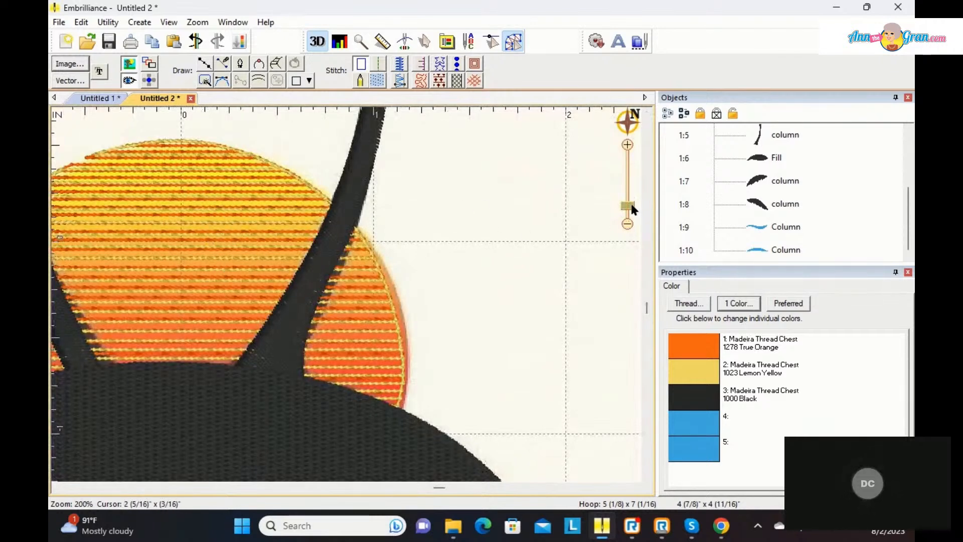
{"action": "left_click_drag", "start_coordinate": [631, 209], "coordinate": [629, 215]}
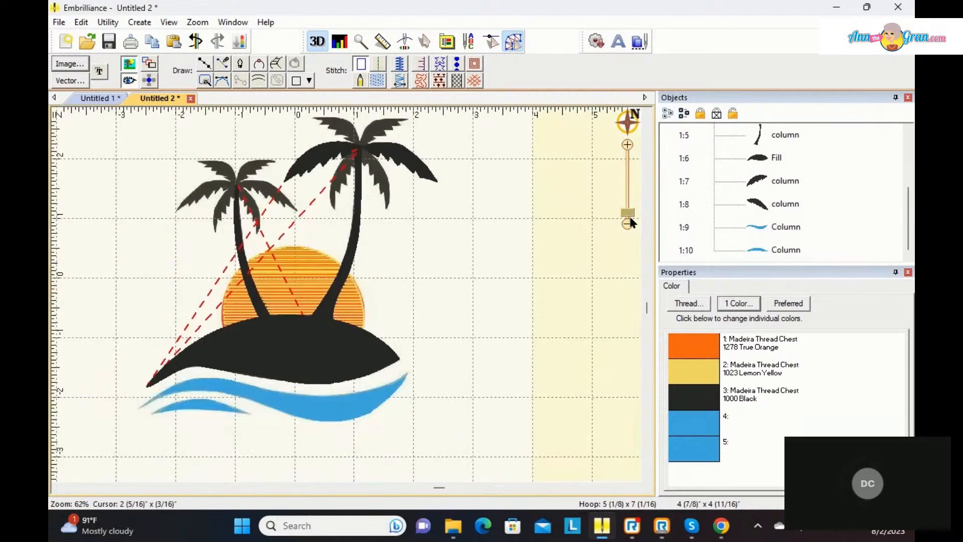
{"action": "left_click", "coordinate": [355, 242]}
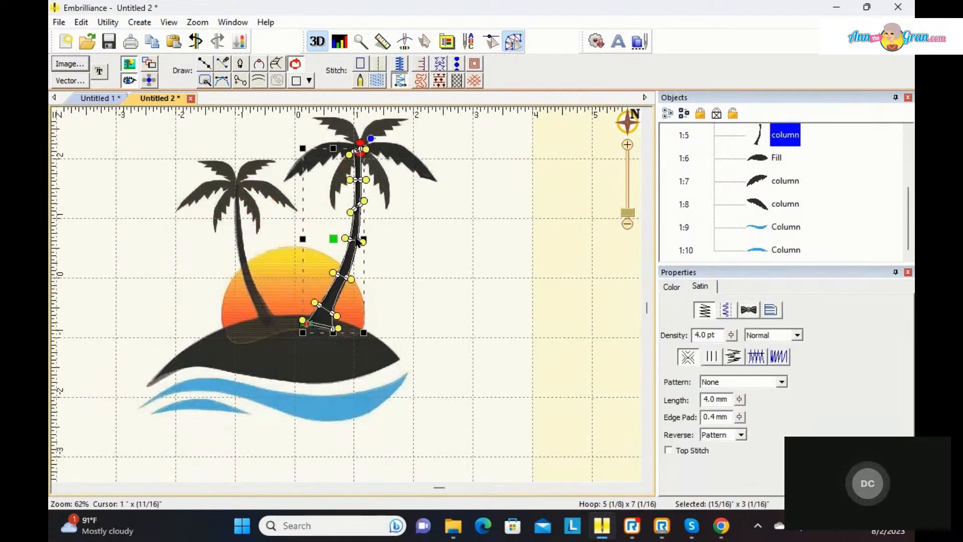
{"action": "left_click", "coordinate": [726, 310]}
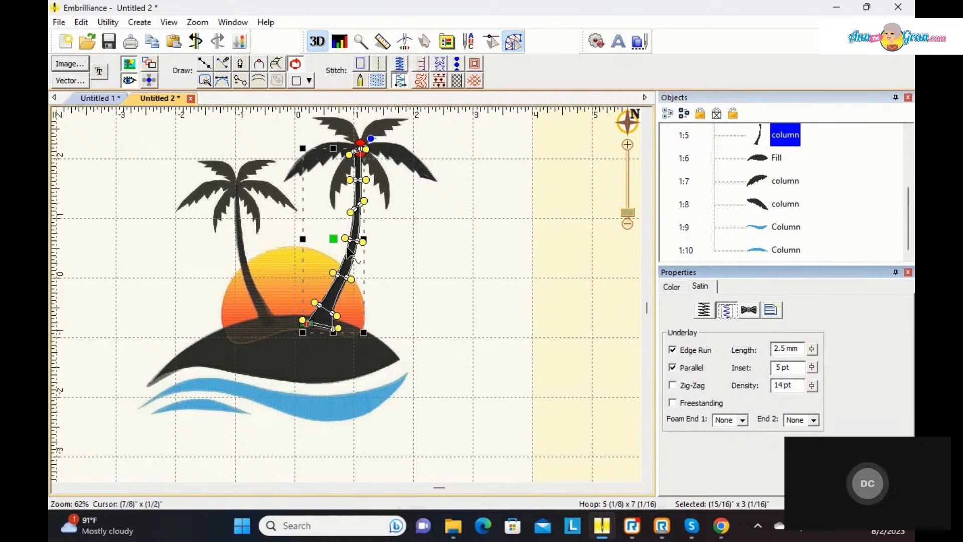
{"action": "left_click_drag", "start_coordinate": [367, 201], "coordinate": [367, 216]}
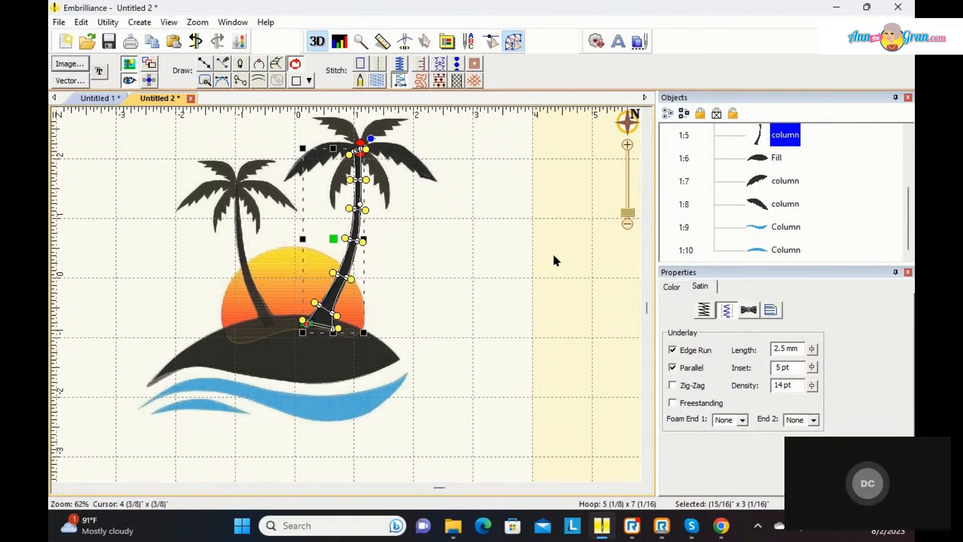
{"action": "left_click", "coordinate": [553, 256]}
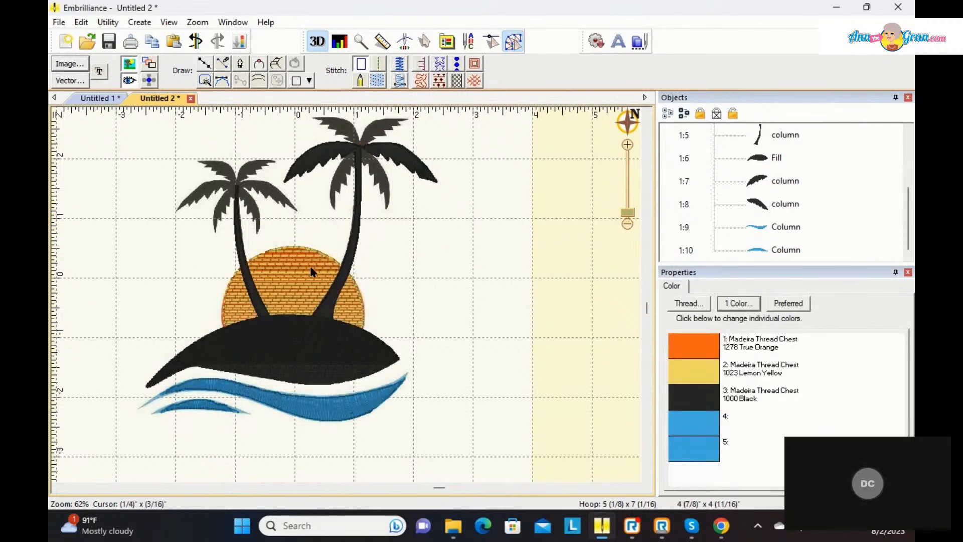
Step: Select all objects together with the locked artwork image and move the whole design about 1.5 inches to the right
{"action": "left_click", "coordinate": [667, 114]}
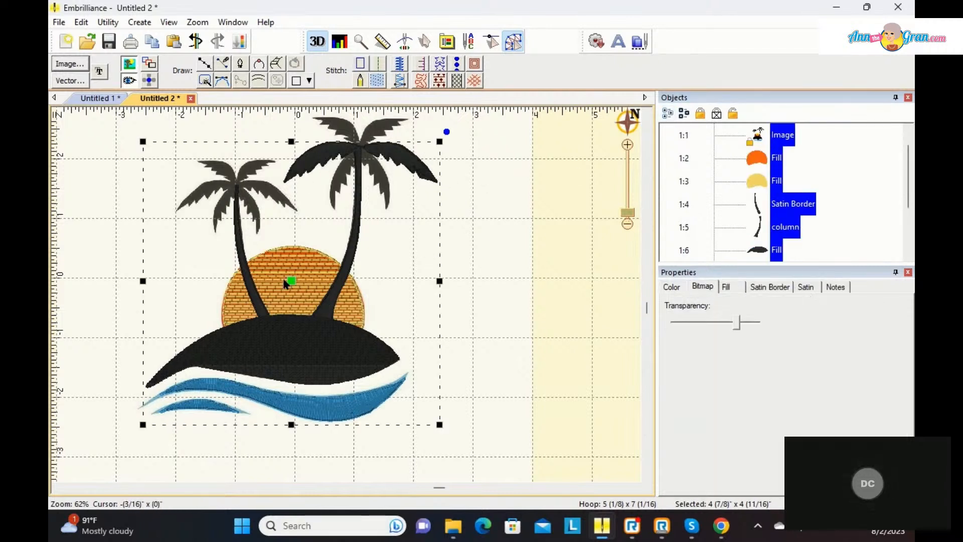
{"action": "left_click_drag", "start_coordinate": [291, 280], "coordinate": [467, 301]}
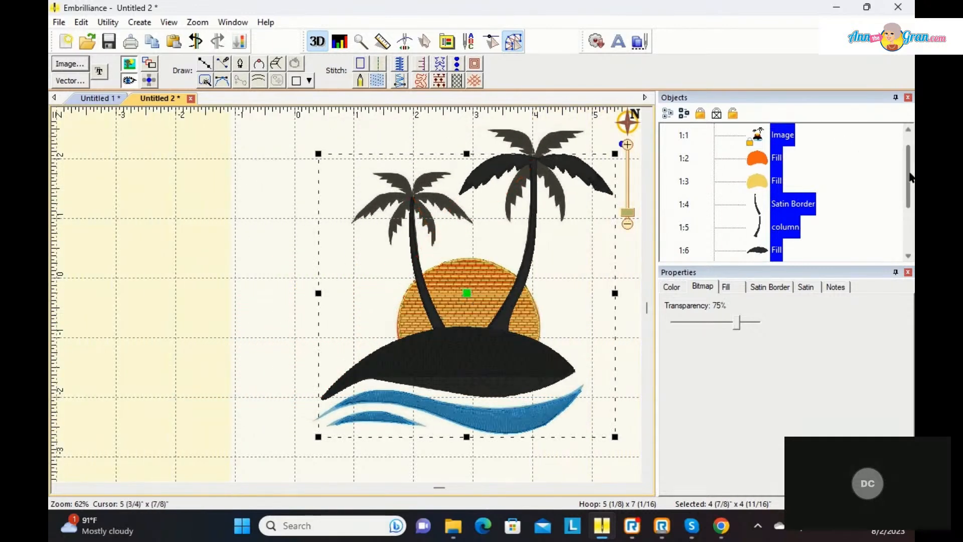
{"action": "scroll", "coordinate": [823, 166], "scroll_direction": "up", "scroll_amount": 1}
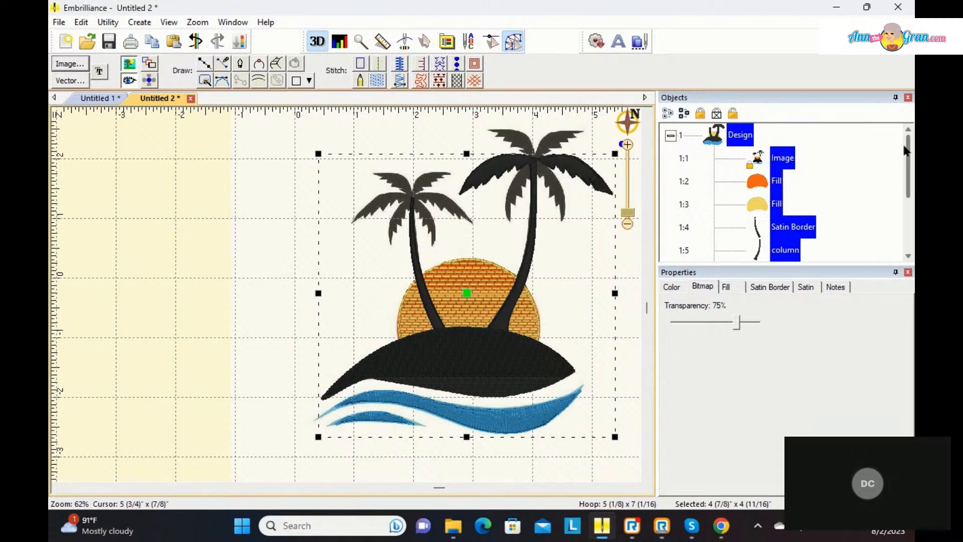
{"action": "left_click_drag", "start_coordinate": [909, 160], "coordinate": [914, 229]}
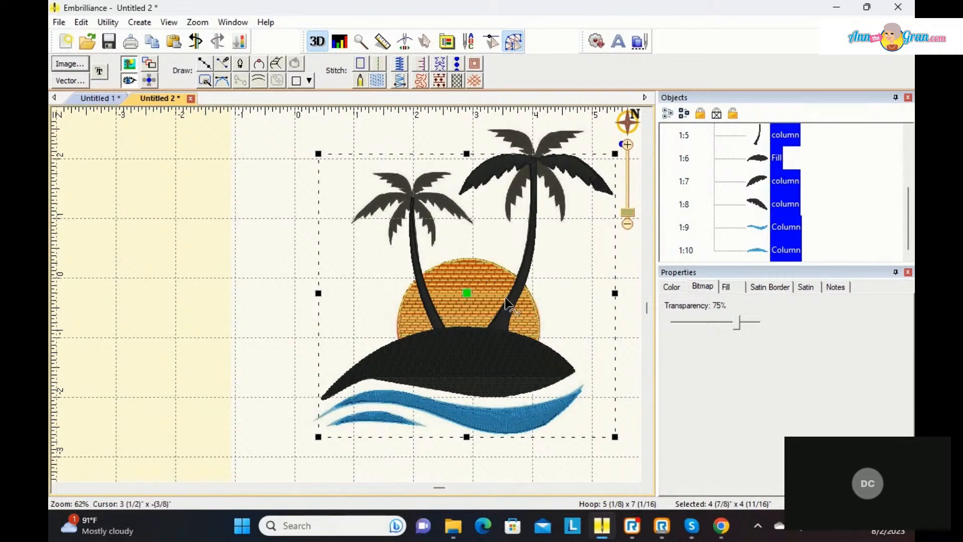
{"action": "left_click_drag", "start_coordinate": [466, 295], "coordinate": [378, 296]}
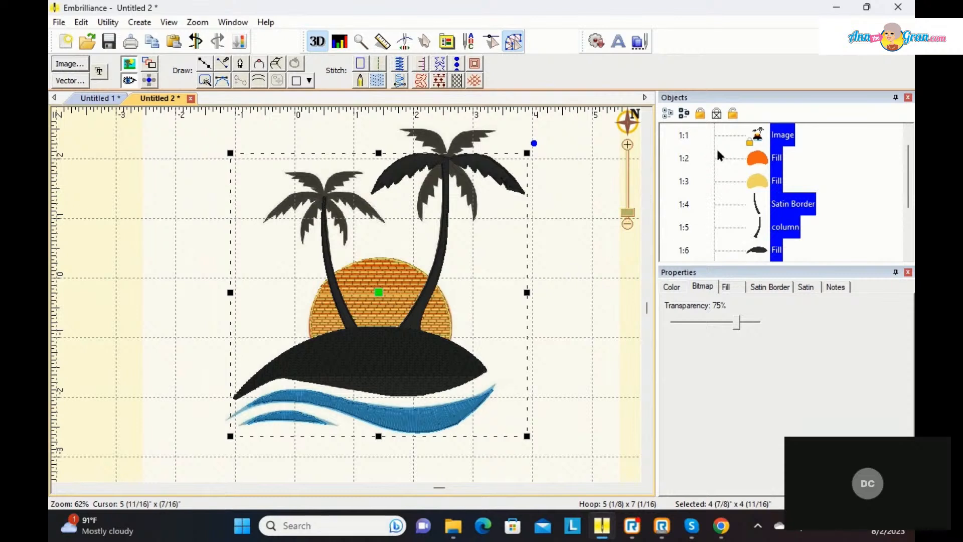
Step: Select only the stitch objects without the image, move them about 3 inches to the right of the artwork, and deselect them
{"action": "scroll", "coordinate": [910, 185], "scroll_direction": "up", "scroll_amount": 1}
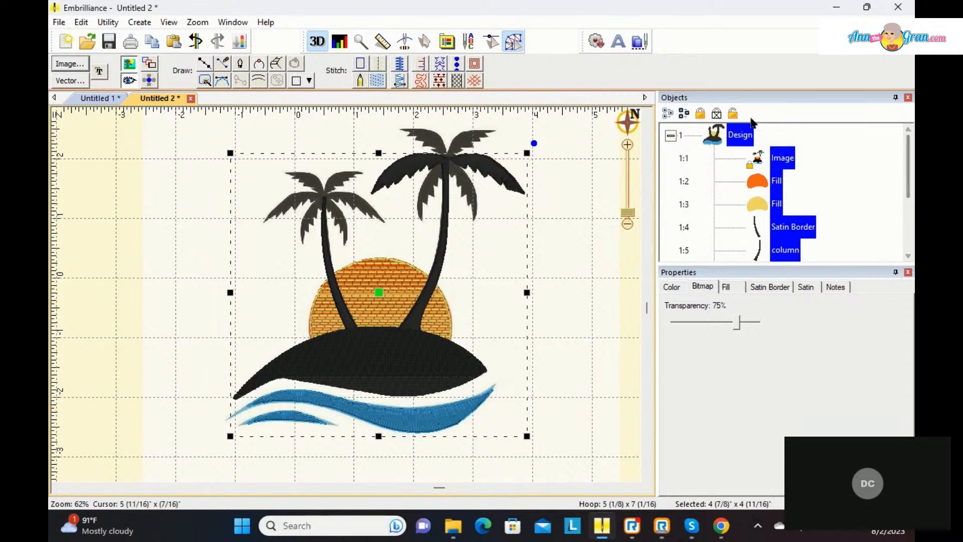
{"action": "left_click", "coordinate": [671, 135]}
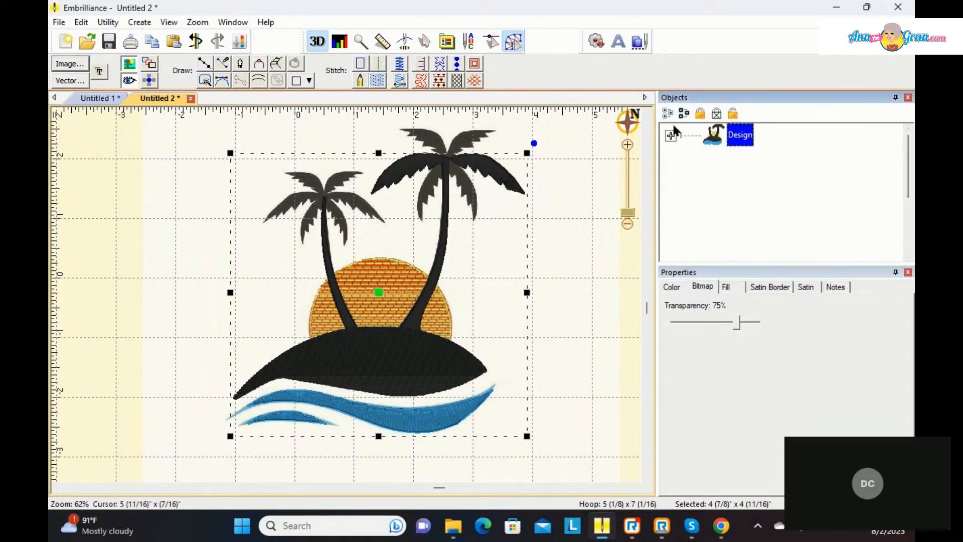
{"action": "left_click", "coordinate": [682, 114]}
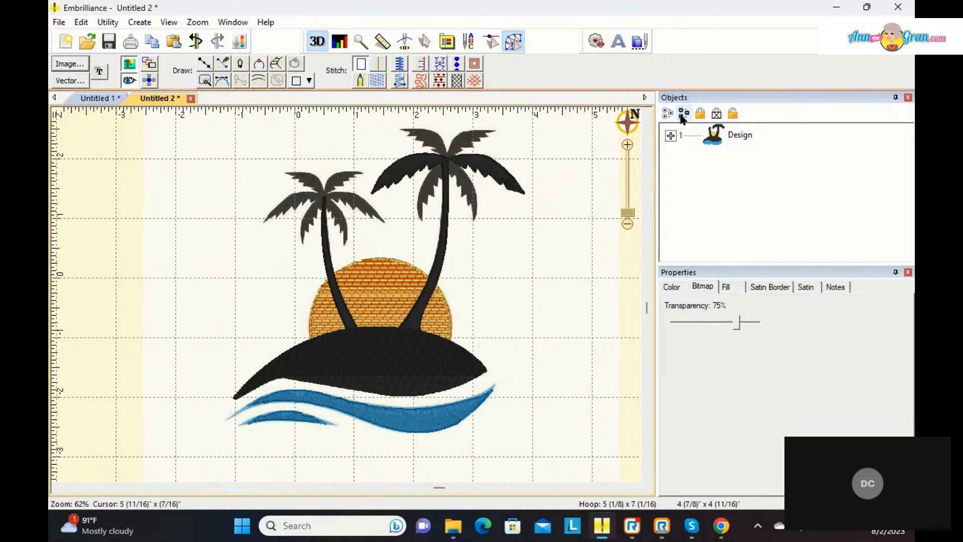
{"action": "mouse_move", "coordinate": [211, 113]}
{"action": "left_mouse_down"}
{"action": "mouse_move", "coordinate": [319, 130]}
{"action": "mouse_move", "coordinate": [443, 114]}
{"action": "mouse_move", "coordinate": [484, 127]}
{"action": "mouse_move", "coordinate": [534, 225]}
{"action": "mouse_move", "coordinate": [549, 375]}
{"action": "mouse_move", "coordinate": [526, 475]}
{"action": "mouse_move", "coordinate": [473, 488]}
{"action": "mouse_move", "coordinate": [375, 471]}
{"action": "mouse_move", "coordinate": [319, 437]}
{"action": "mouse_move", "coordinate": [210, 402]}
{"action": "left_mouse_up"}
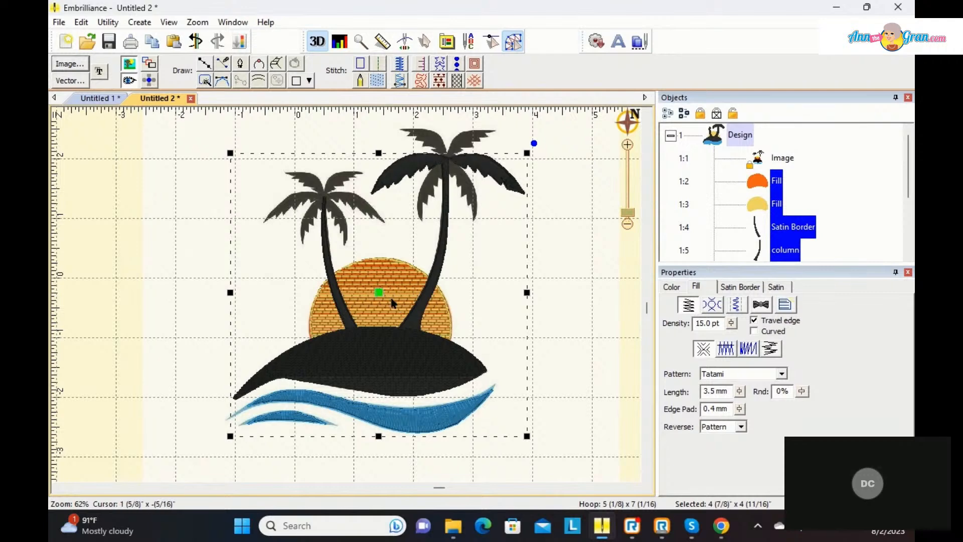
{"action": "left_click_drag", "start_coordinate": [379, 299], "coordinate": [560, 294]}
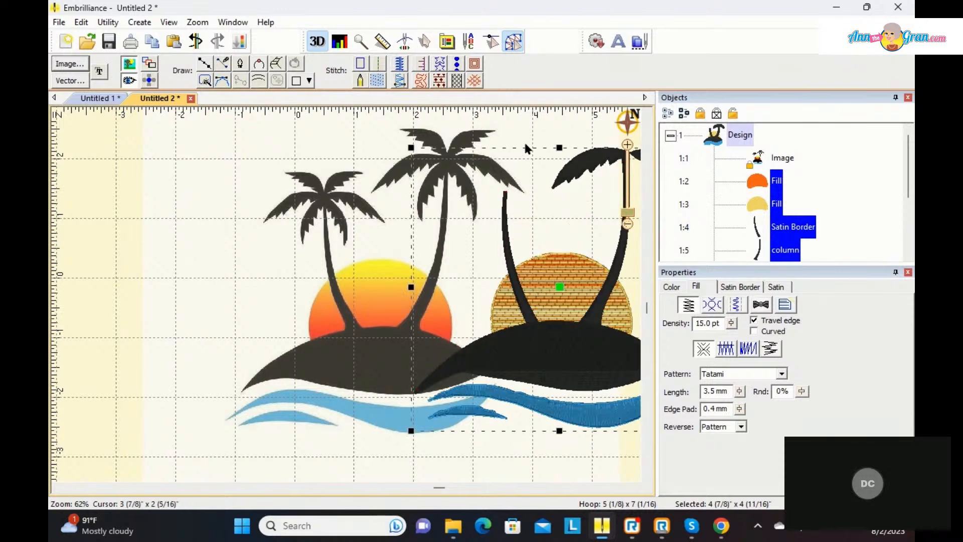
{"action": "left_click", "coordinate": [524, 141]}
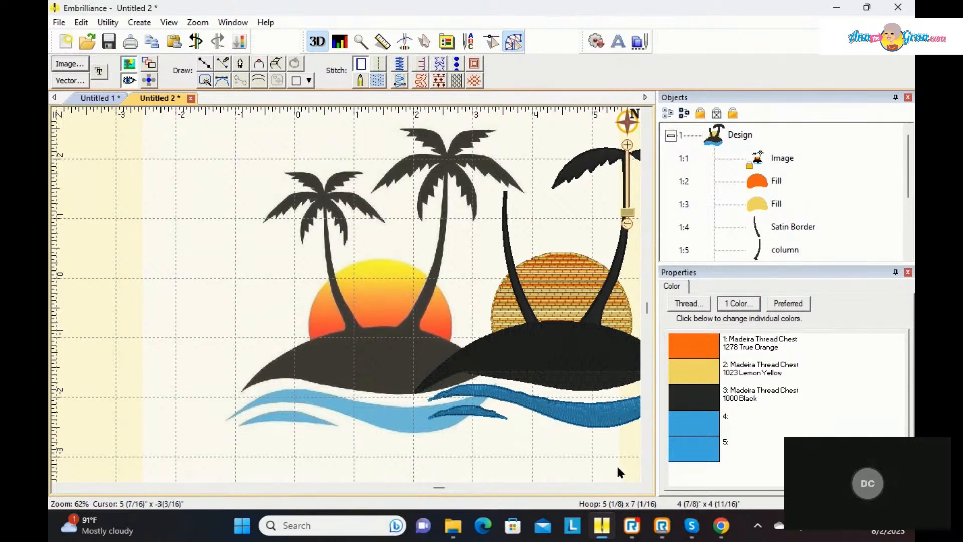
{"action": "left_click", "coordinate": [635, 487]}
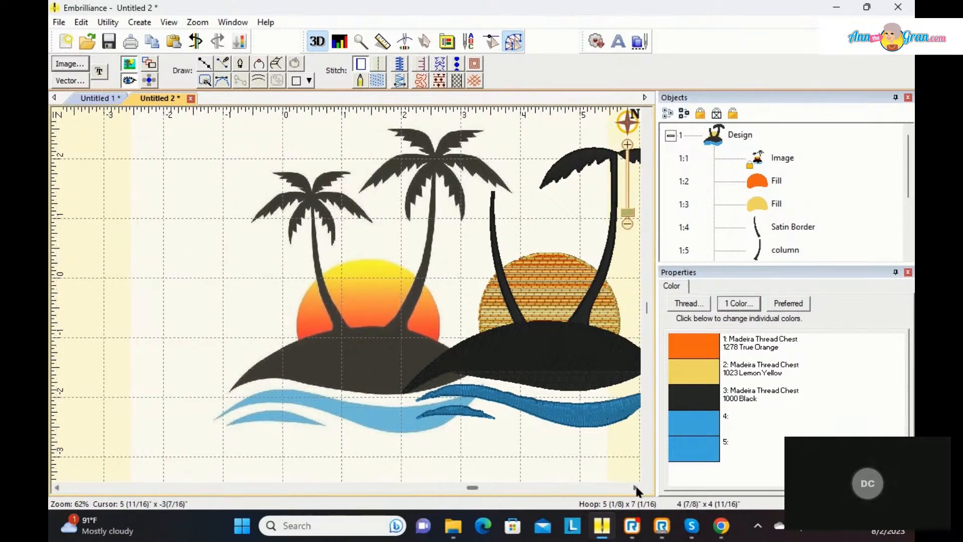
{"action": "left_click", "coordinate": [635, 487]}
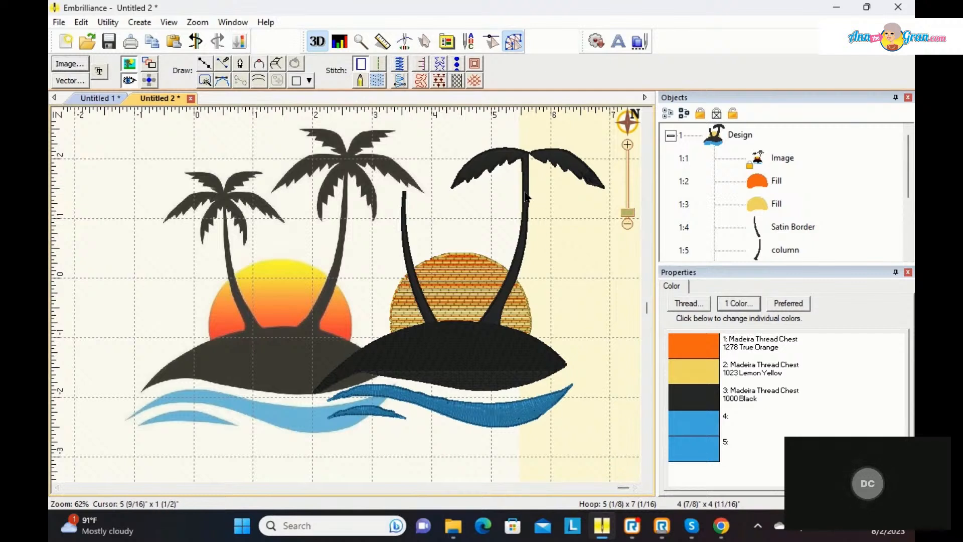
Step: Copy the left frond's satin column on the right stitched palm and paste the duplicate
{"action": "left_click", "coordinate": [513, 166]}
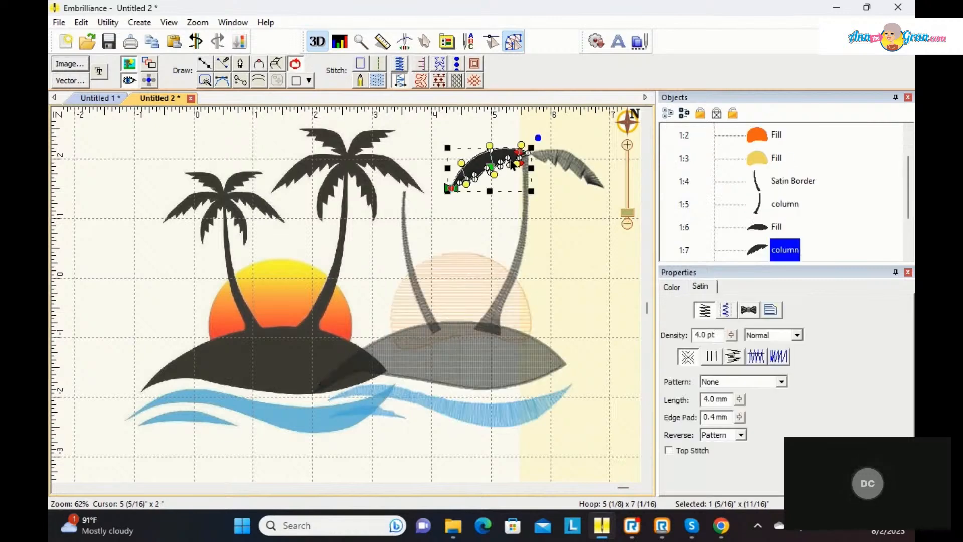
{"action": "right_click", "coordinate": [507, 157]}
{"action": "left_click", "coordinate": [523, 165]}
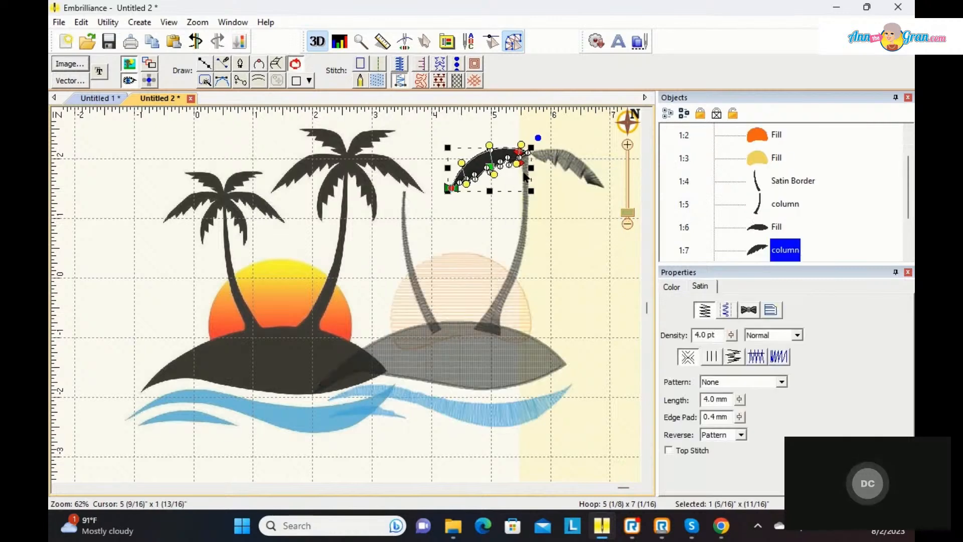
{"action": "right_click", "coordinate": [524, 153]}
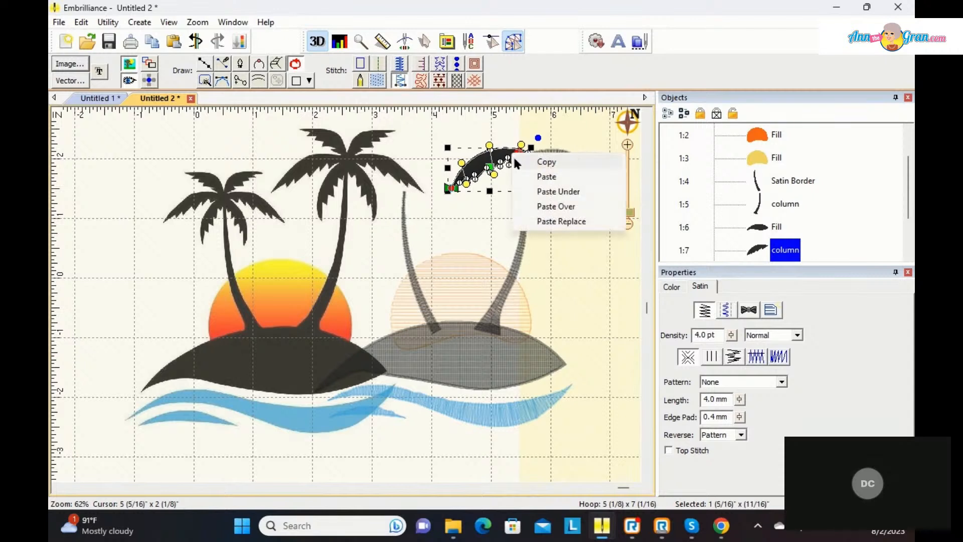
{"action": "left_click", "coordinate": [546, 174]}
Step: Place the pasted frond above the original at the trunk's crown, rotate it to a flatter angle, and deselect it
{"action": "left_click_drag", "start_coordinate": [490, 167], "coordinate": [494, 150]}
{"action": "left_click_drag", "start_coordinate": [540, 120], "coordinate": [491, 144]}
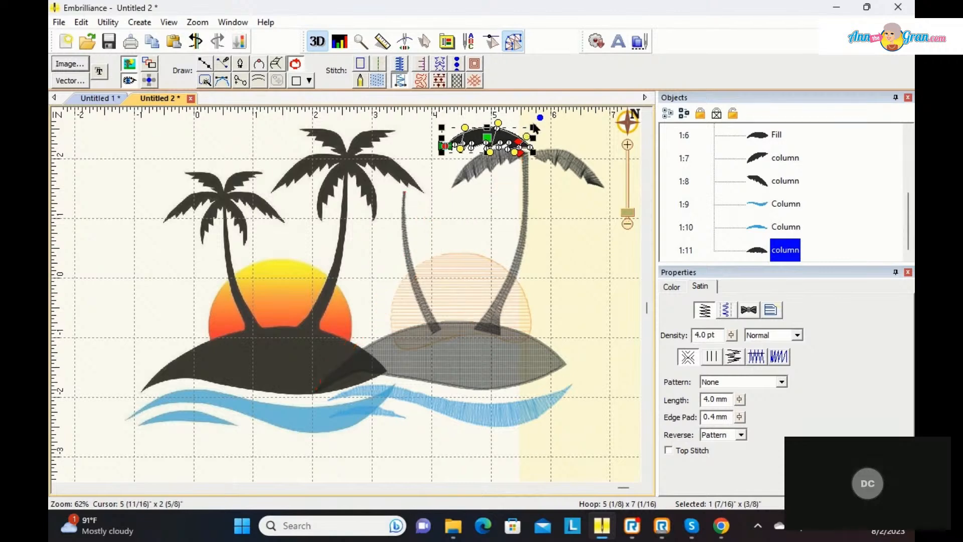
{"action": "left_click_drag", "start_coordinate": [540, 118], "coordinate": [538, 126]}
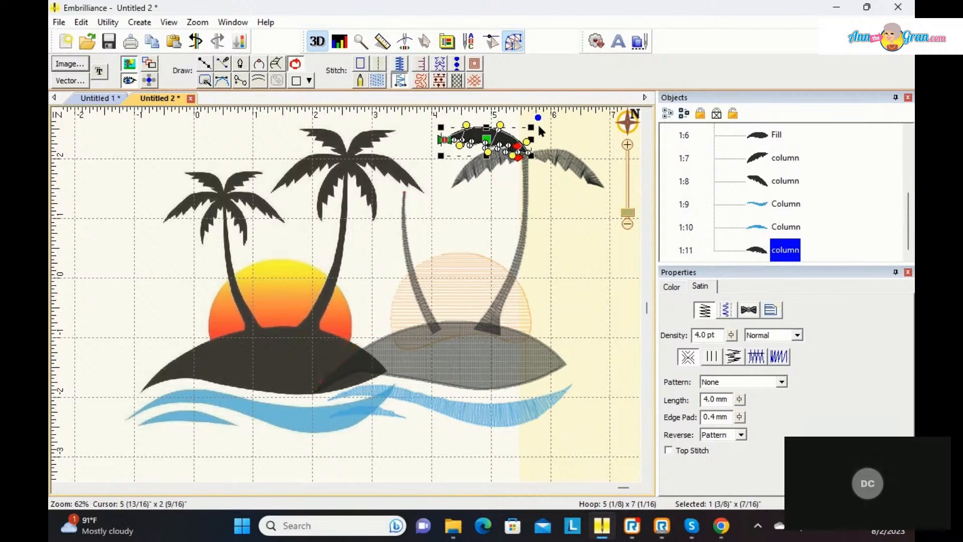
{"action": "left_click", "coordinate": [549, 249]}
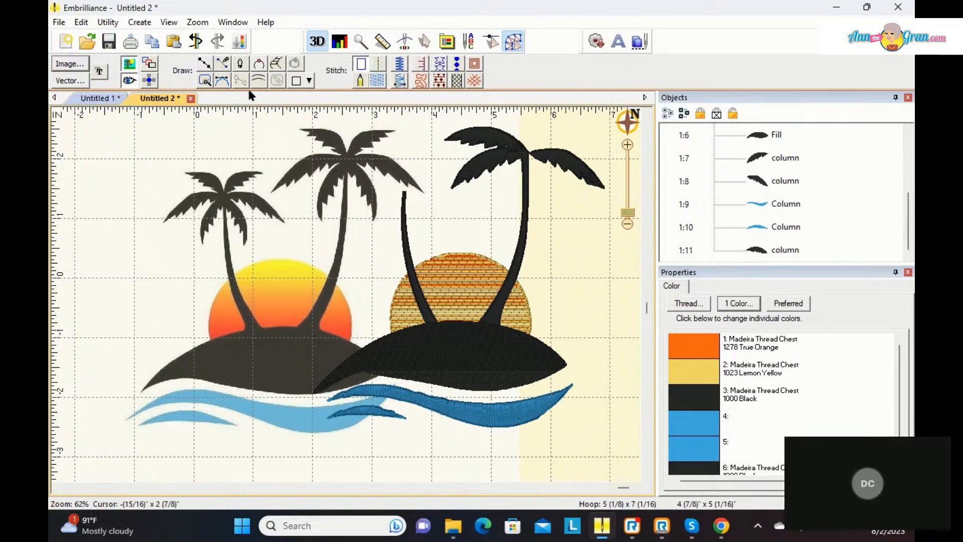
Step: Start a new design page and import the vector file PGSB1761-a from the ArtWork folder
{"action": "left_click", "coordinate": [510, 44]}
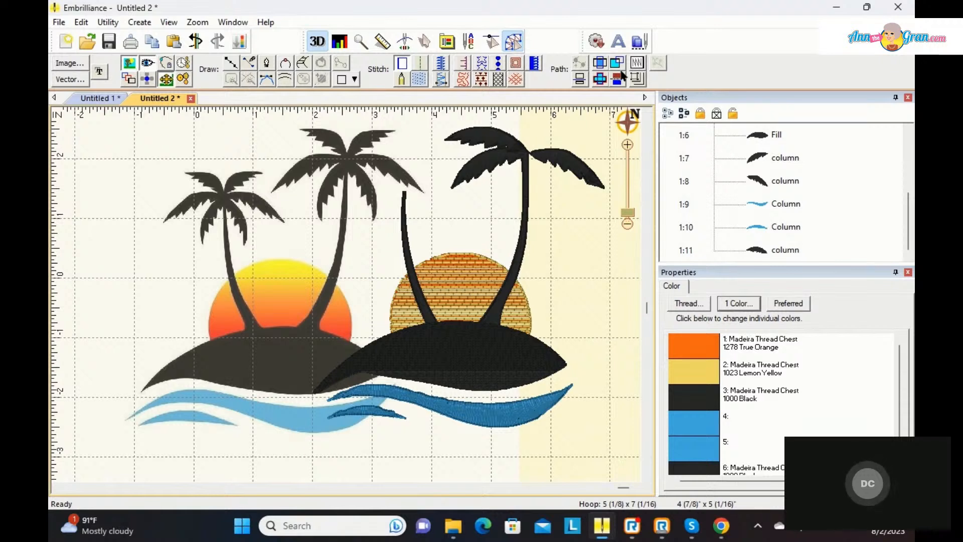
{"action": "left_click", "coordinate": [66, 41]}
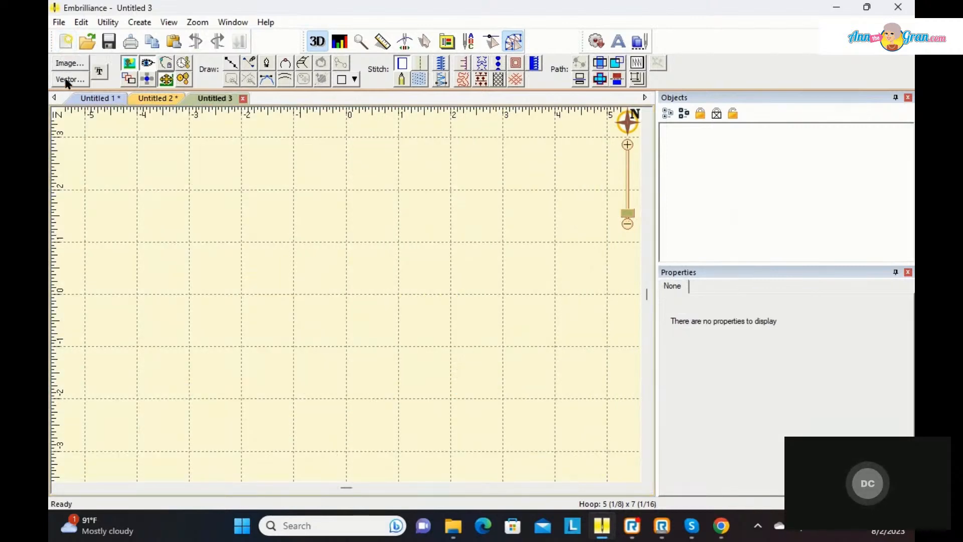
{"action": "left_click", "coordinate": [68, 79]}
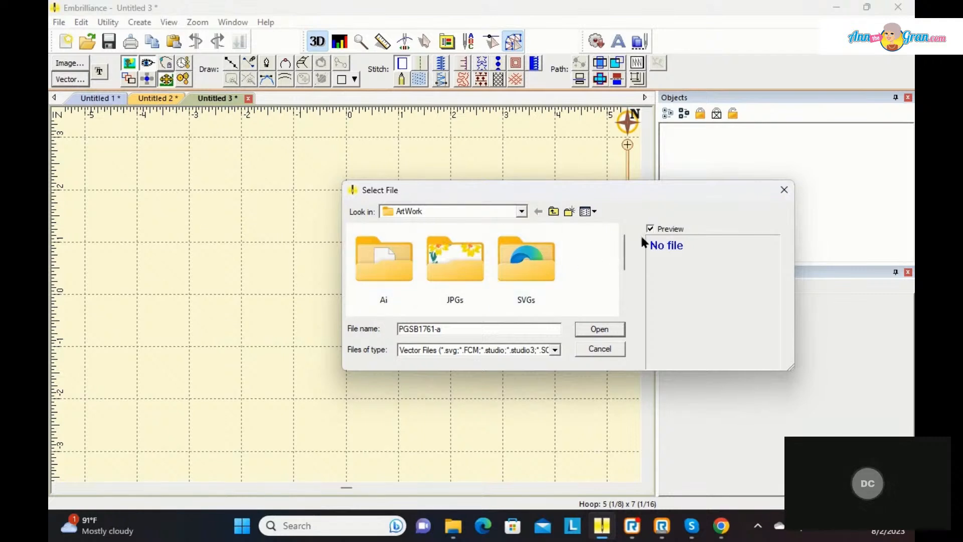
{"action": "left_click_drag", "start_coordinate": [626, 257], "coordinate": [628, 287]}
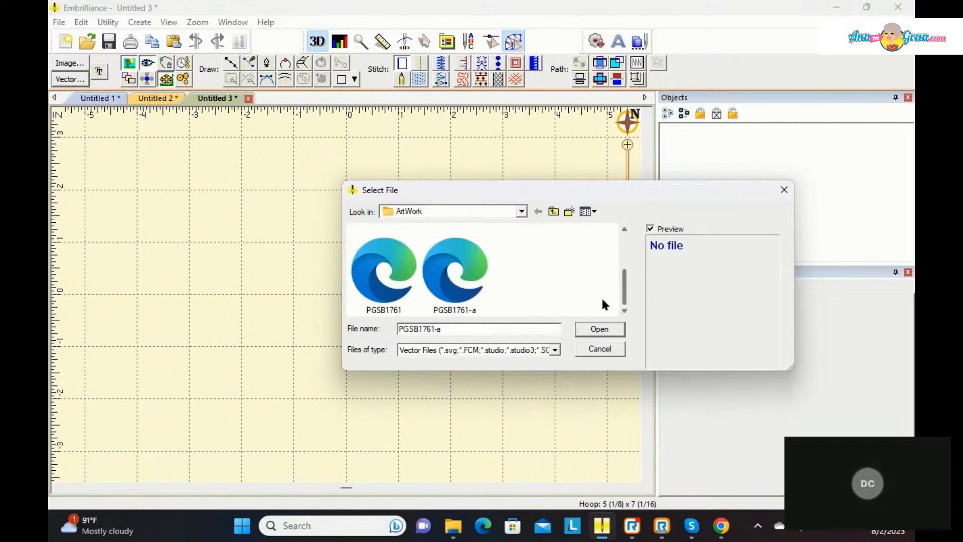
{"action": "left_click", "coordinate": [431, 292]}
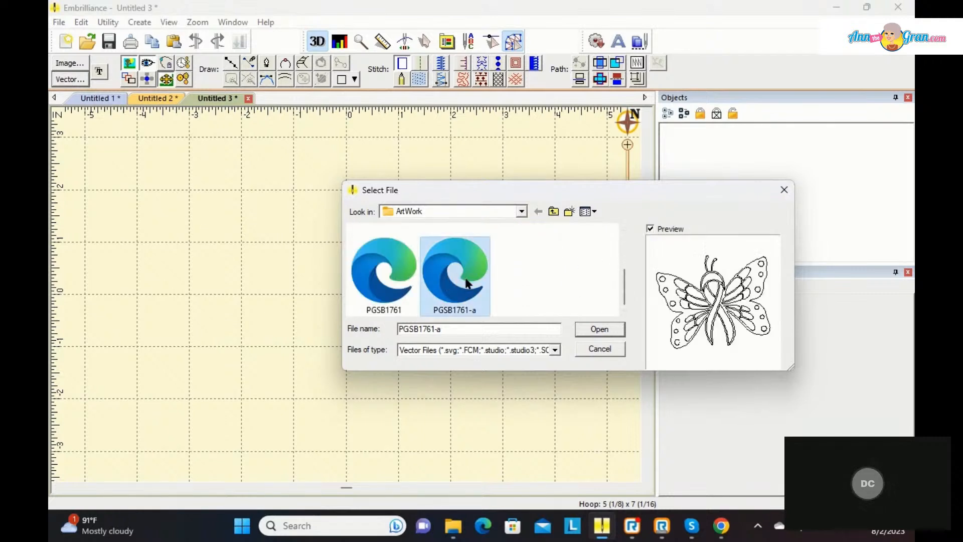
{"action": "left_click", "coordinate": [592, 334]}
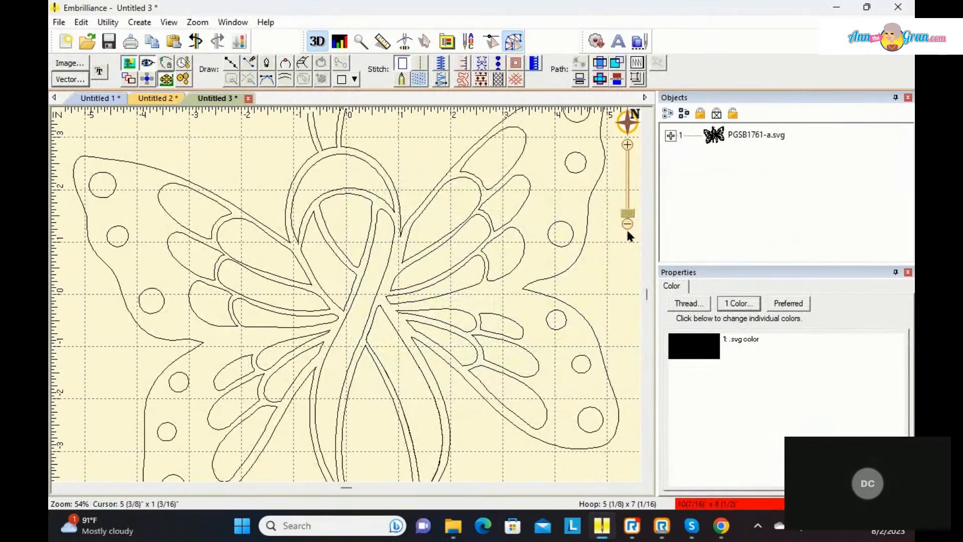
Step: Delete the selected line object at the ribbon's right tail in the butterfly artwork
{"action": "left_click", "coordinate": [433, 401]}
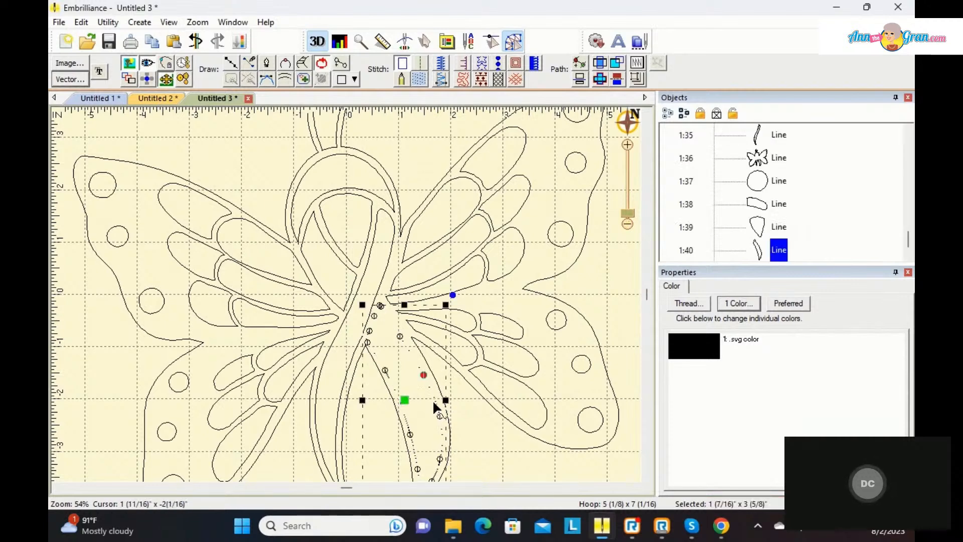
{"action": "key", "text": "Delete"}
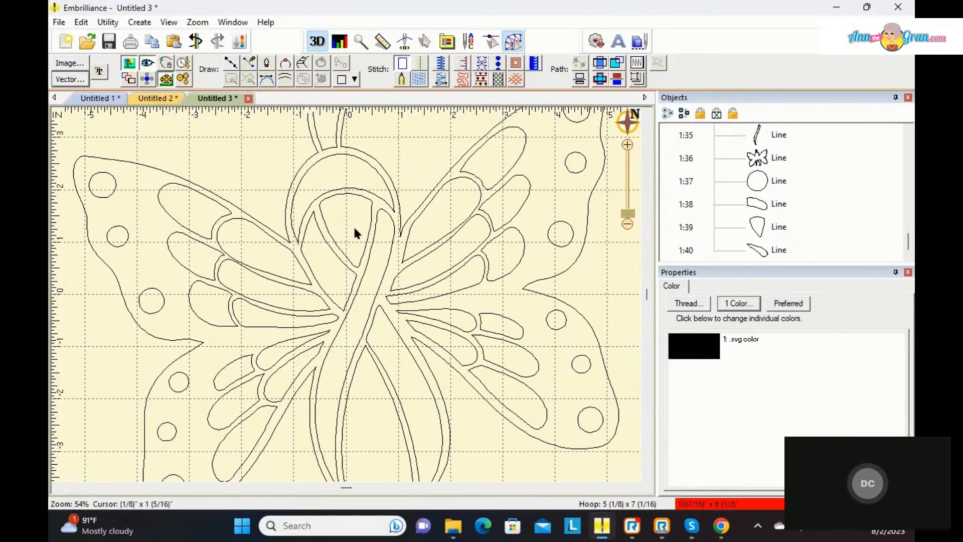
Step: Select the butterfly outline and remove the extra nodes where the right upper wing meets the ribbon loop
{"action": "left_click", "coordinate": [402, 236]}
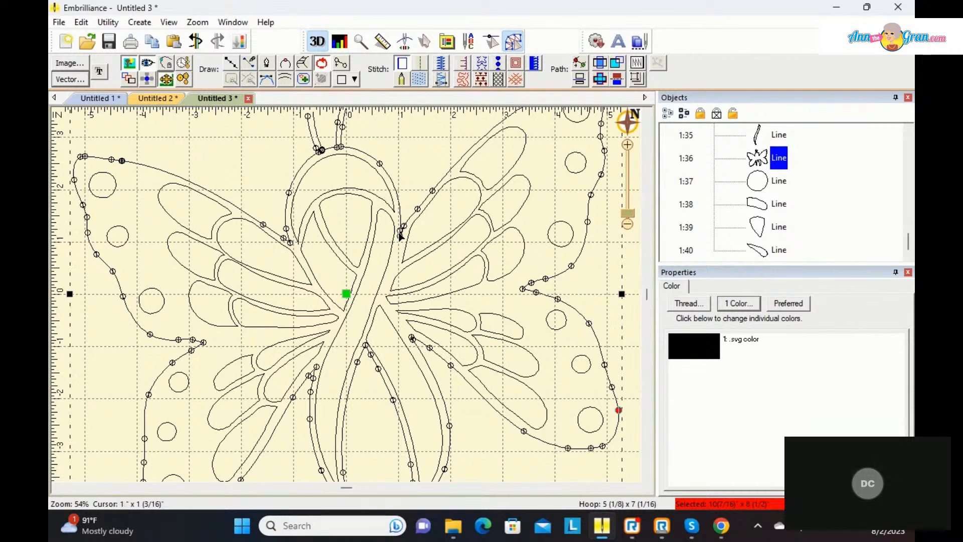
{"action": "left_click_drag", "start_coordinate": [400, 234], "coordinate": [415, 211]}
{"action": "left_click", "coordinate": [401, 233]}
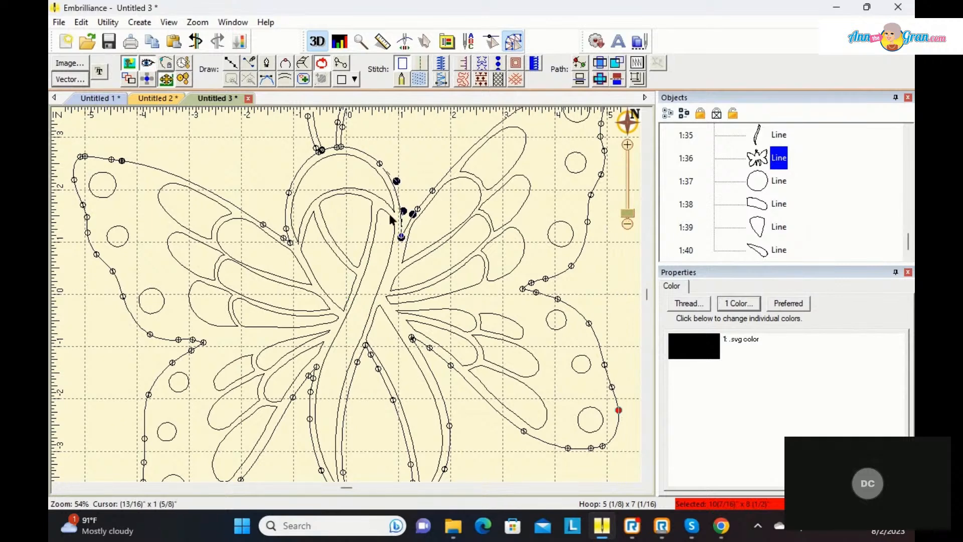
{"action": "left_click", "coordinate": [434, 163]}
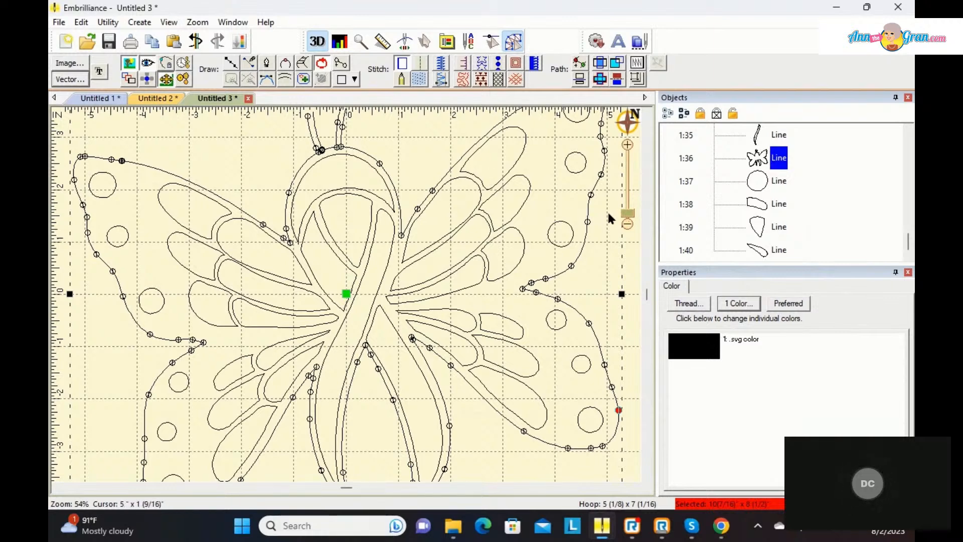
Step: Turn on delayed stitch generation and convert the butterfly outline to a fill
{"action": "left_click", "coordinate": [626, 224]}
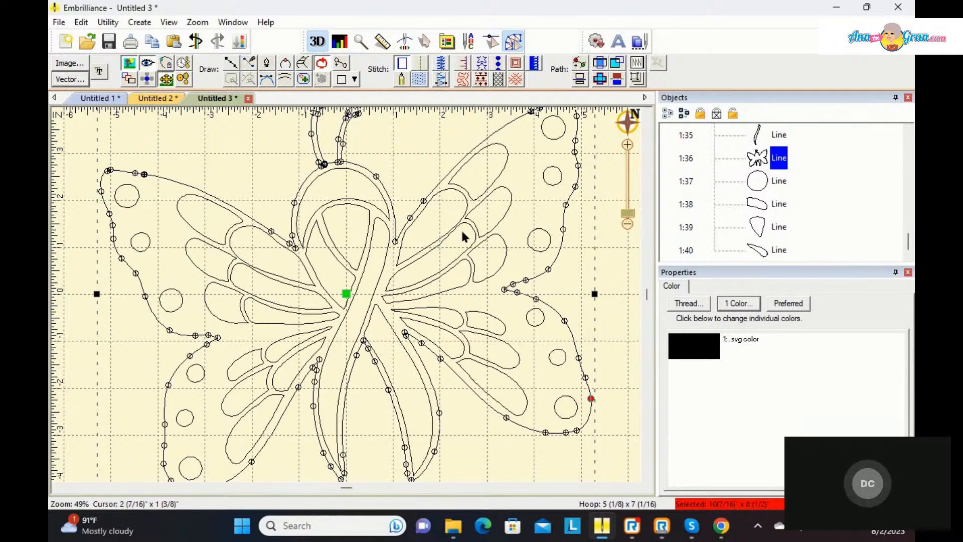
{"action": "left_click", "coordinate": [185, 63]}
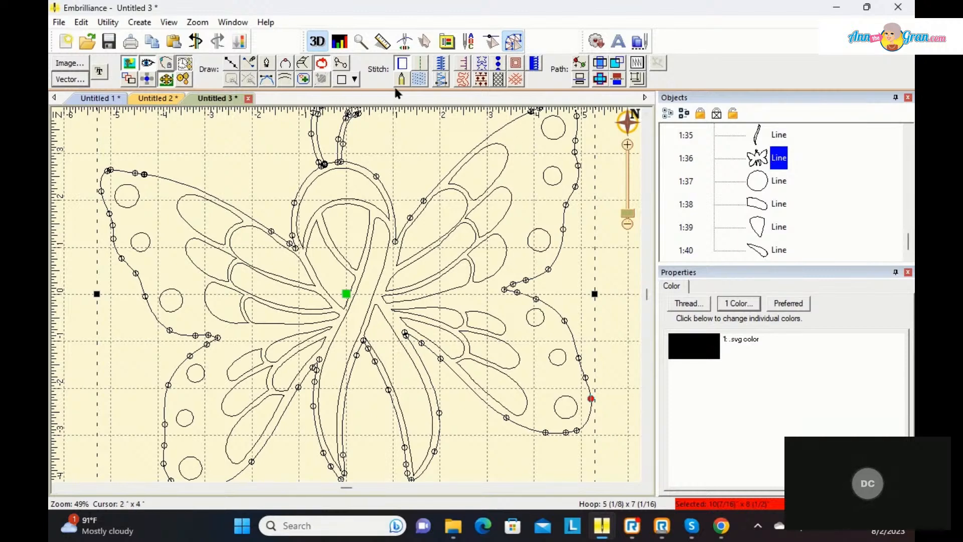
{"action": "left_click", "coordinate": [414, 79]}
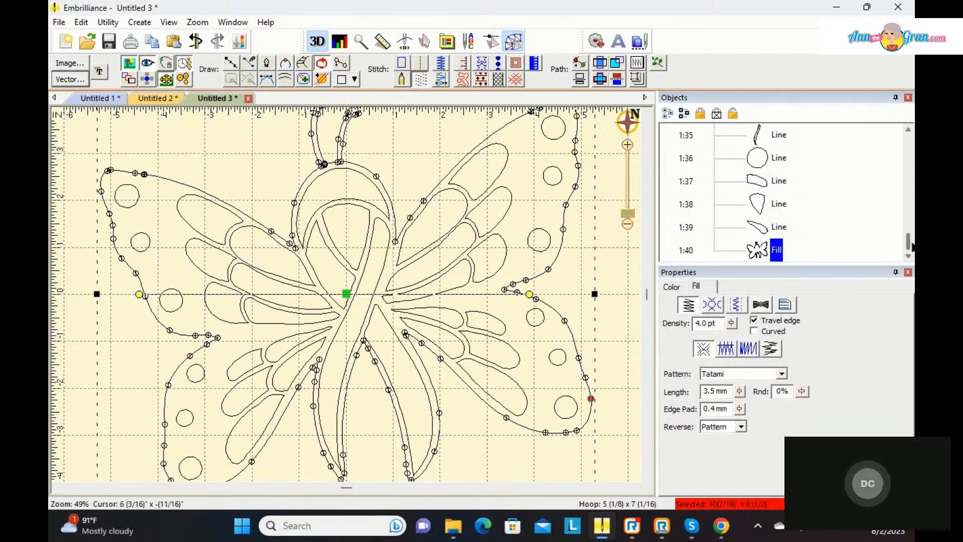
Step: Recolour the right upper wing's topmost inner petal beside the ribbon to Madeira Thread Chest 1031 Medium Orchid and convert it to a fill
{"action": "left_click_drag", "start_coordinate": [909, 243], "coordinate": [911, 179]}
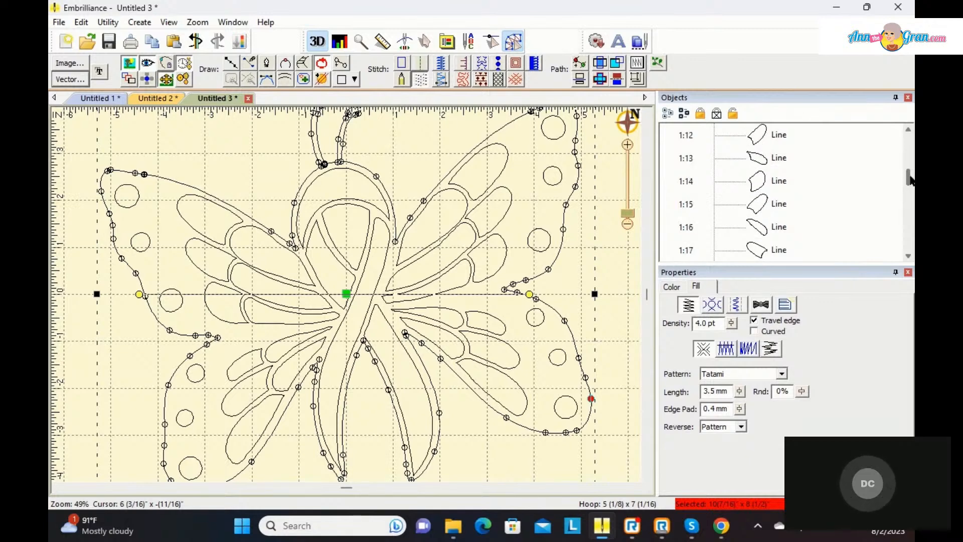
{"action": "left_click_drag", "start_coordinate": [911, 177], "coordinate": [907, 173]}
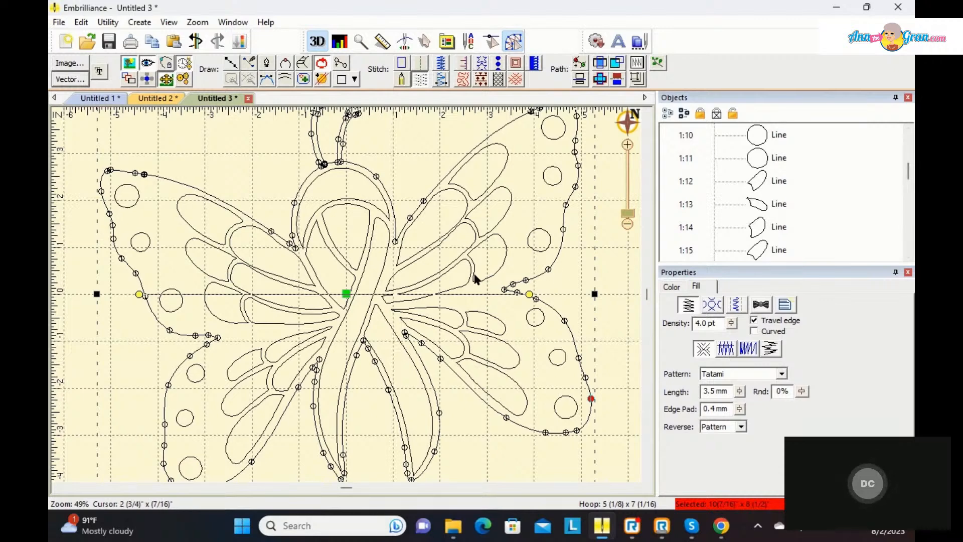
{"action": "left_click", "coordinate": [442, 189]}
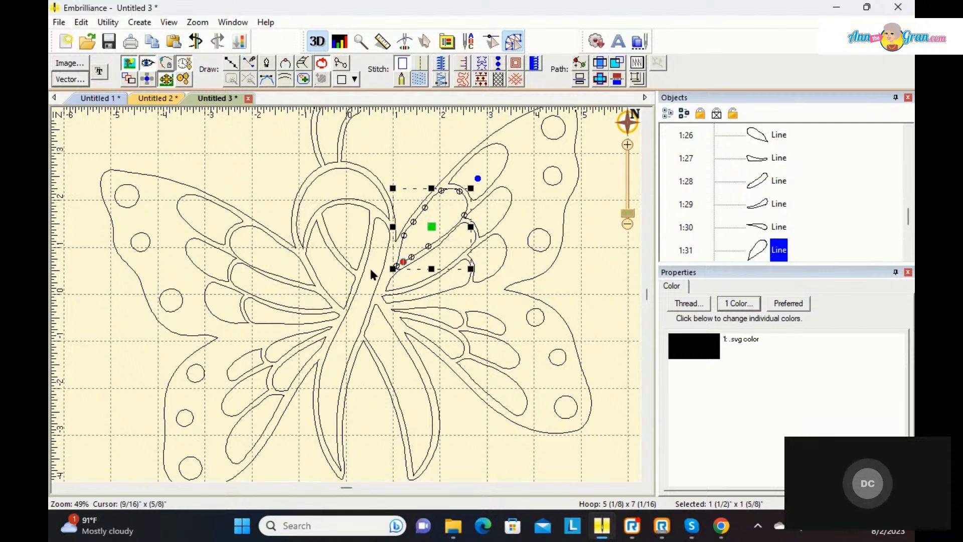
{"action": "double_click", "coordinate": [699, 350]}
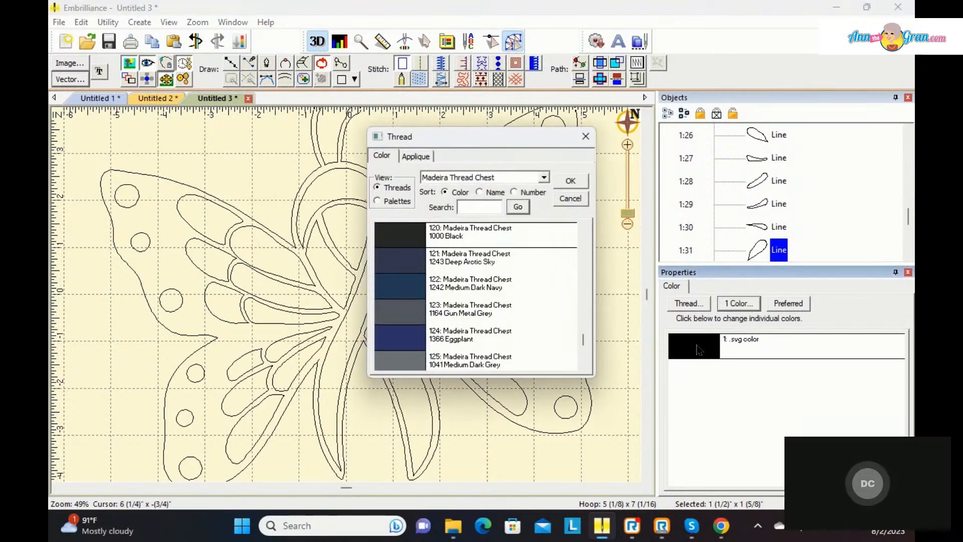
{"action": "left_click", "coordinate": [471, 204]}
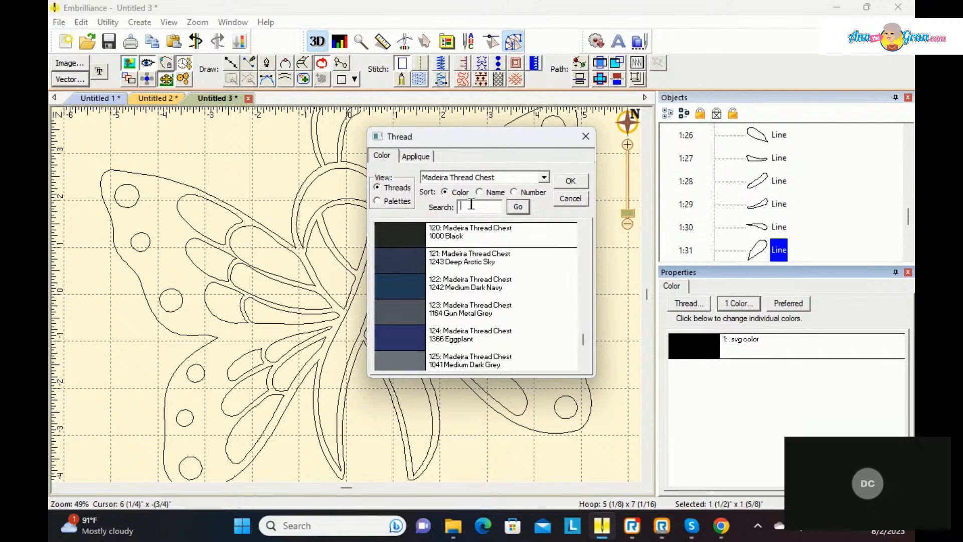
{"action": "type", "text": "purple"}
{"action": "key", "text": "Return"}
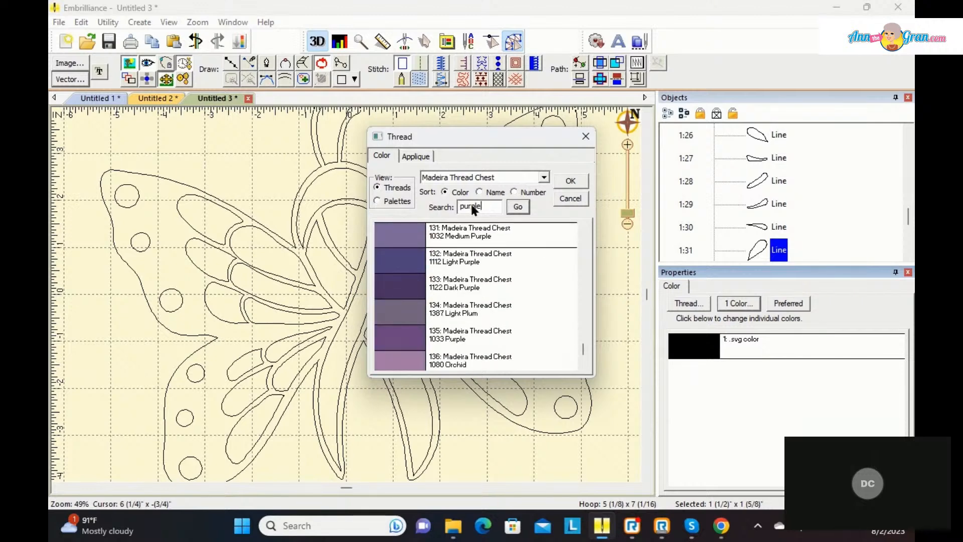
{"action": "left_click", "coordinate": [583, 359]}
{"action": "left_click", "coordinate": [394, 339]}
{"action": "left_click", "coordinate": [570, 181]}
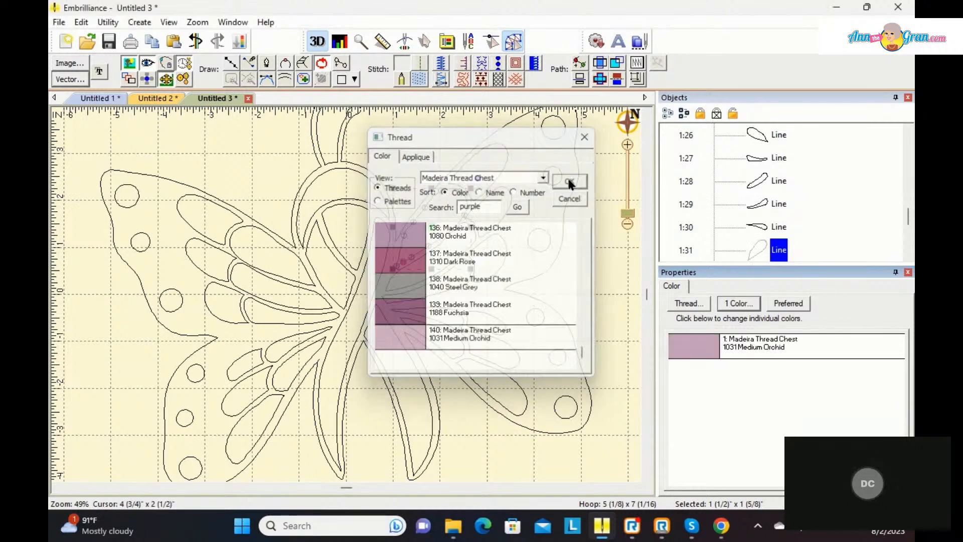
{"action": "left_click", "coordinate": [419, 78]}
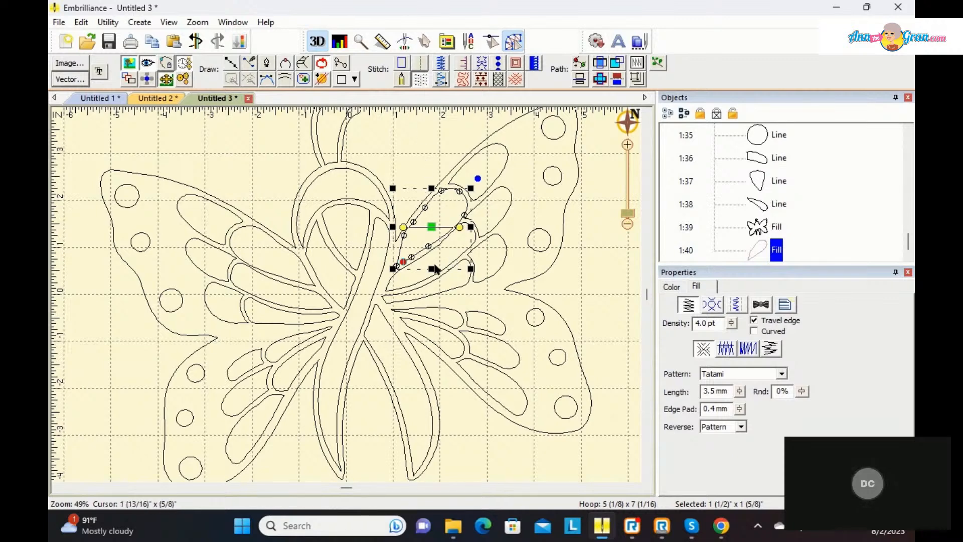
Step: Set the second inner petal of the right upper wing to 1031 Medium Orchid from the current page palette and make it a fill
{"action": "left_click", "coordinate": [414, 284]}
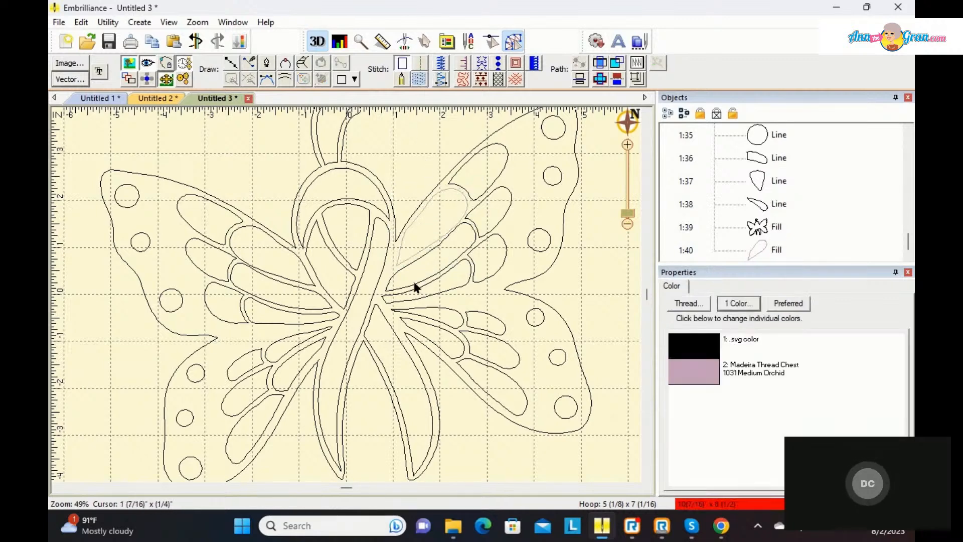
{"action": "left_click", "coordinate": [415, 284]}
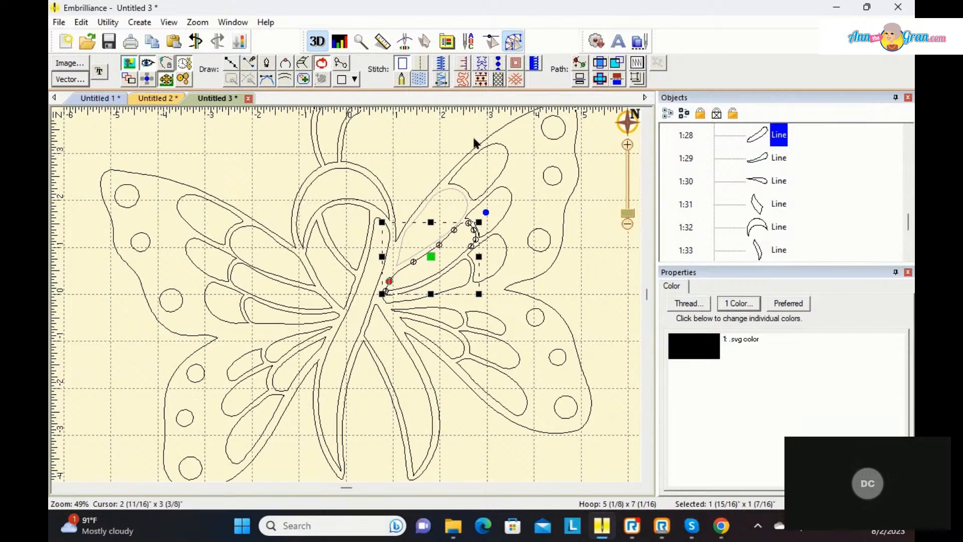
{"action": "left_click", "coordinate": [691, 350]}
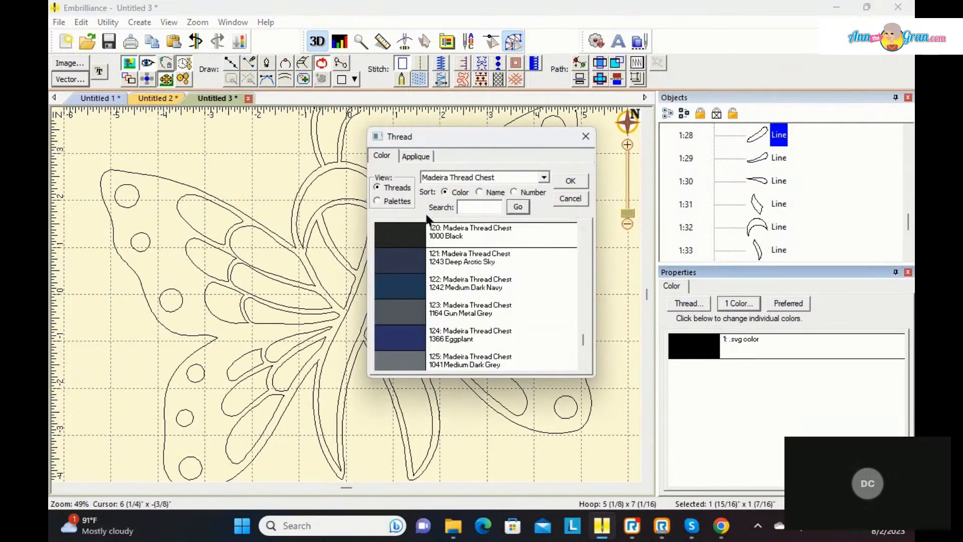
{"action": "left_click", "coordinate": [376, 201]}
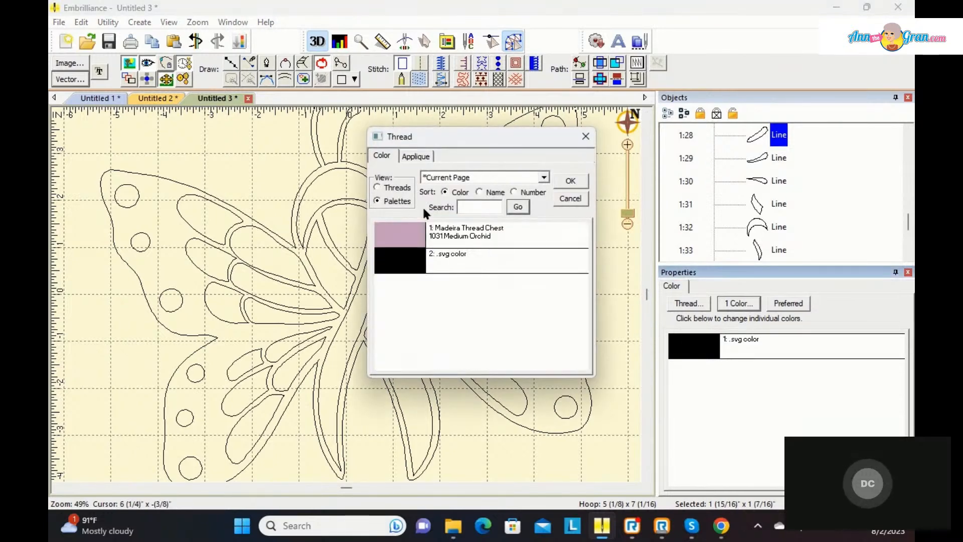
{"action": "left_click", "coordinate": [415, 241]}
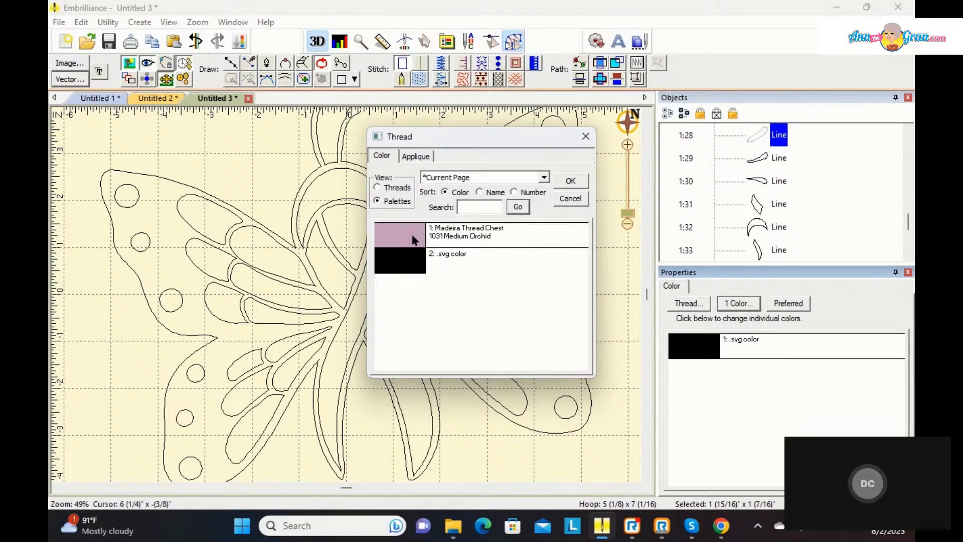
{"action": "left_click", "coordinate": [564, 178]}
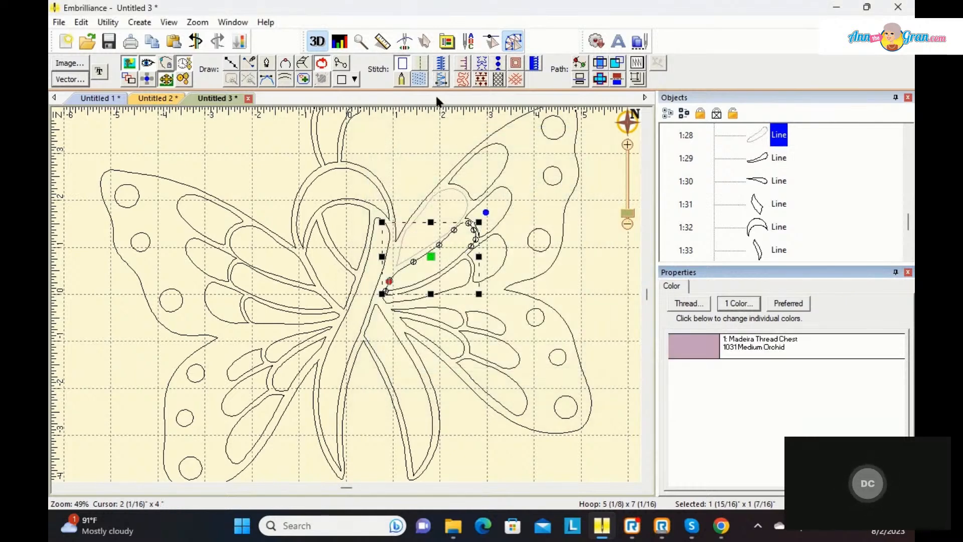
{"action": "left_click", "coordinate": [420, 79]}
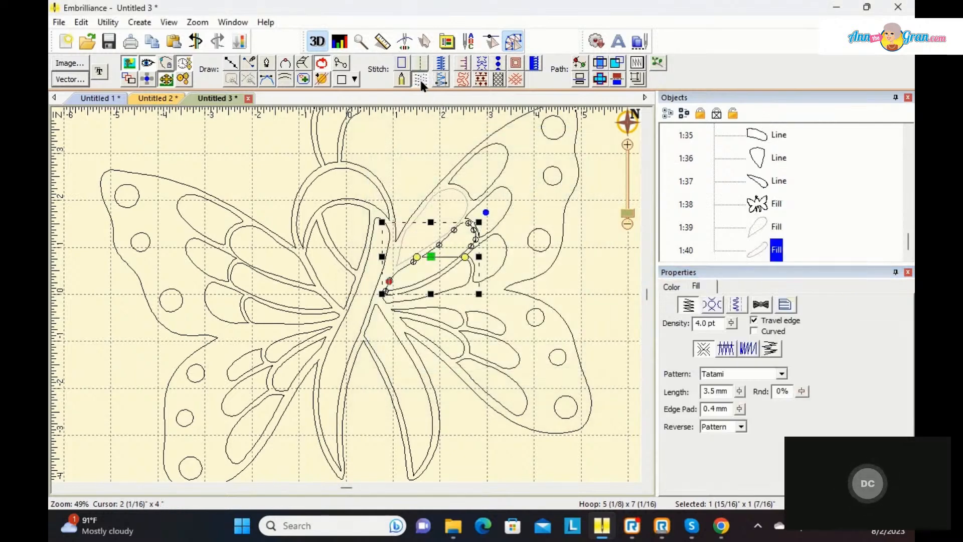
Step: Recolour the right upper wing's third, lowest inner petal to 1031 Medium Orchid and convert it to a fill
{"action": "left_click", "coordinate": [463, 283]}
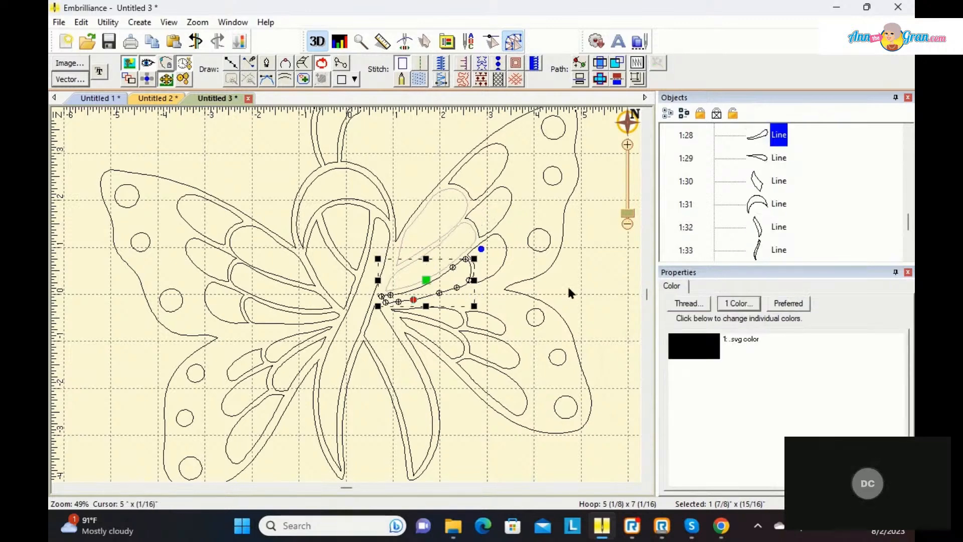
{"action": "left_click", "coordinate": [688, 303]}
{"action": "left_click", "coordinate": [414, 238]}
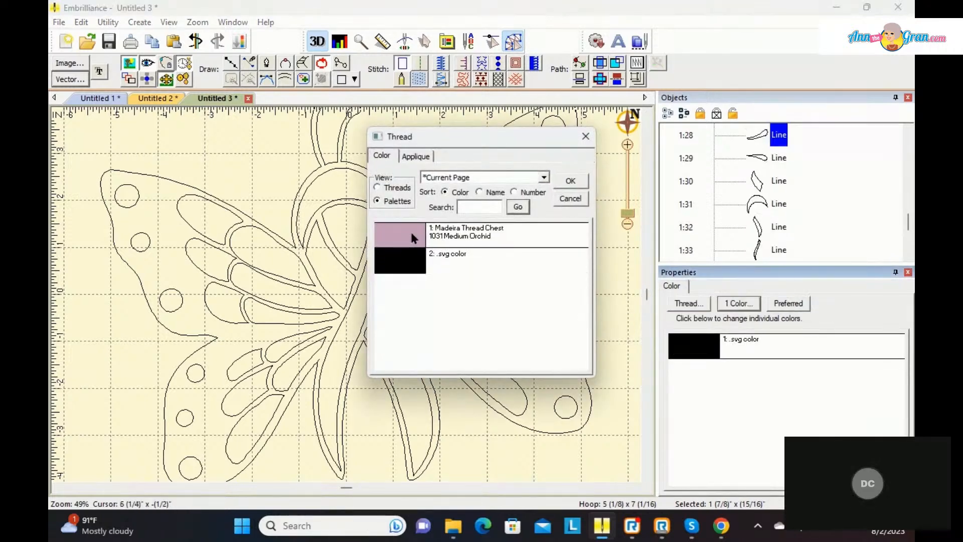
{"action": "left_click", "coordinate": [567, 181]}
{"action": "left_click", "coordinate": [420, 75]}
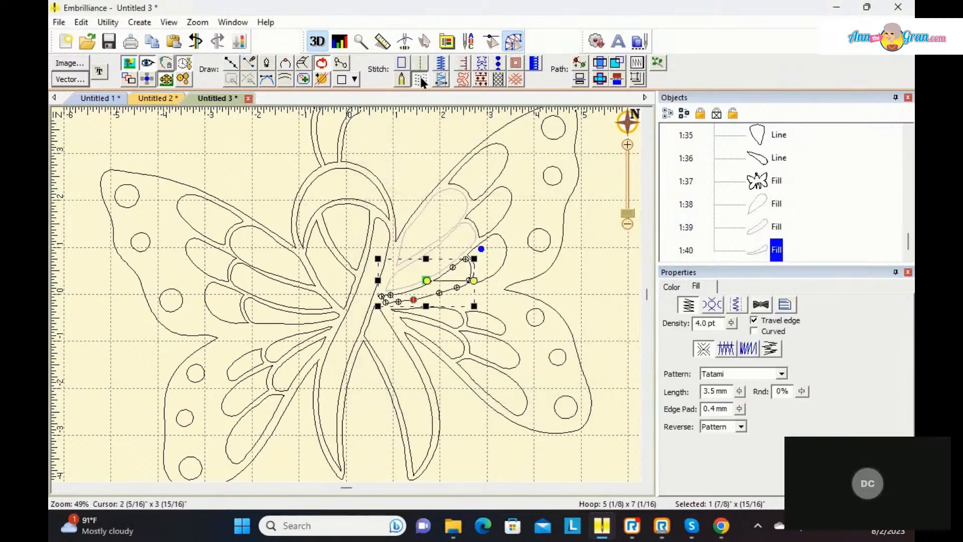
Step: Convert the right lower wing's top inner petal to a fill, and make the petal below it a 1031 Medium Orchid fill
{"action": "left_click", "coordinate": [457, 317]}
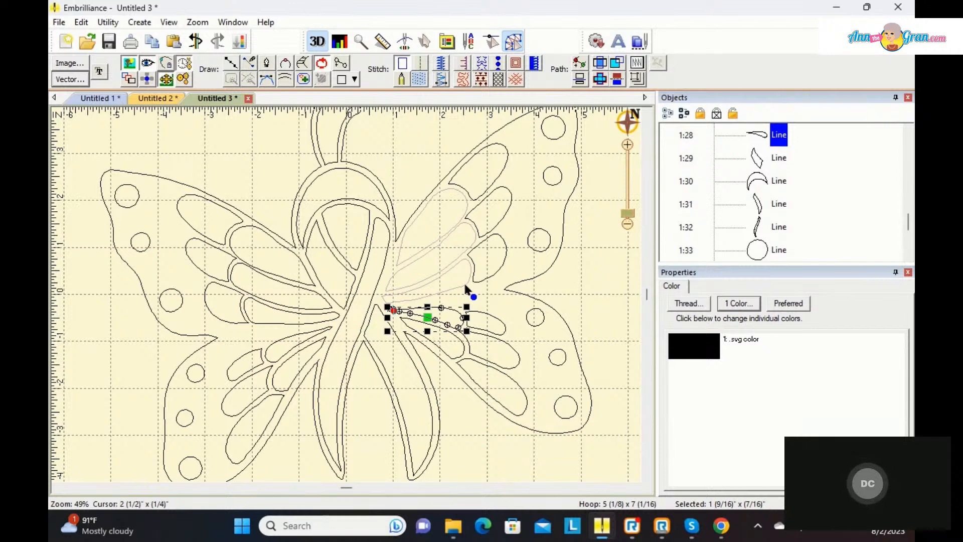
{"action": "left_click", "coordinate": [420, 79]}
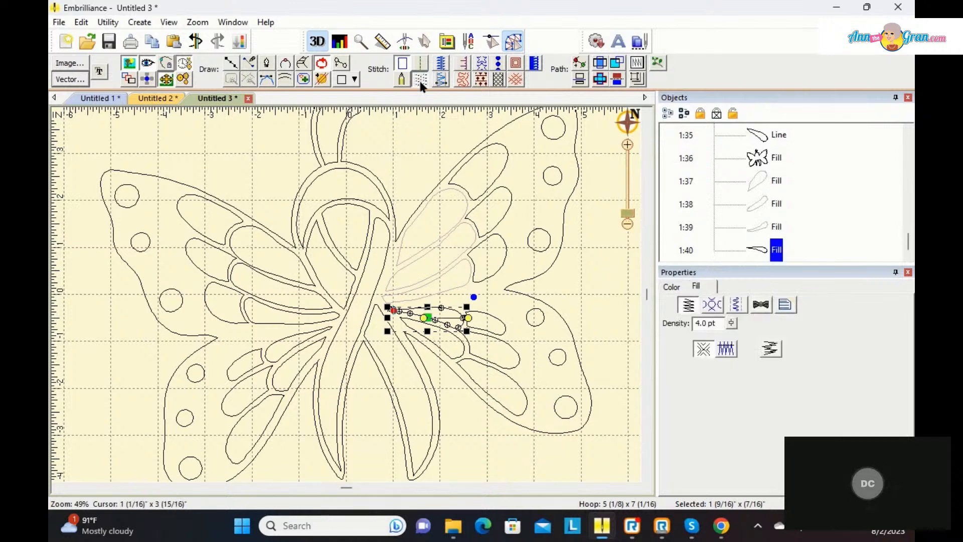
{"action": "left_click", "coordinate": [456, 340]}
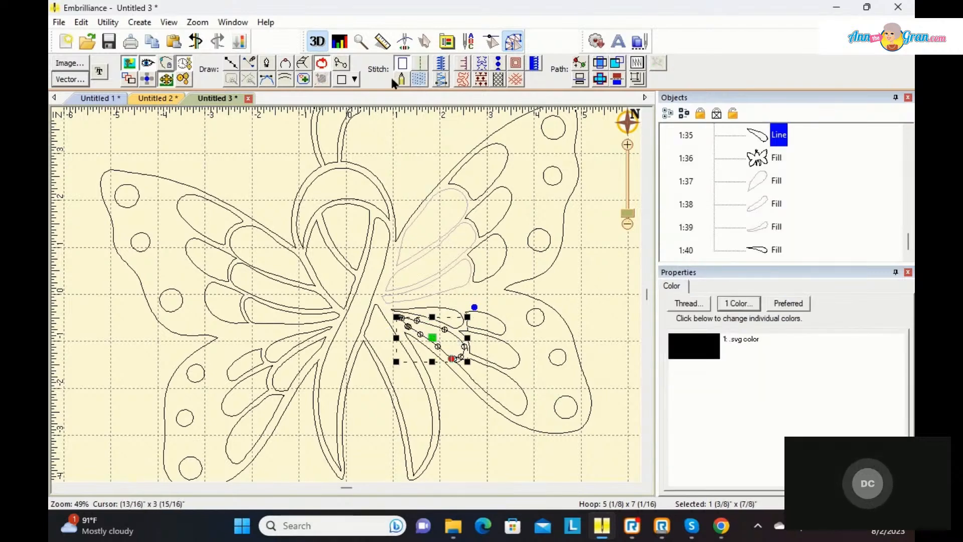
{"action": "left_click", "coordinate": [688, 303]}
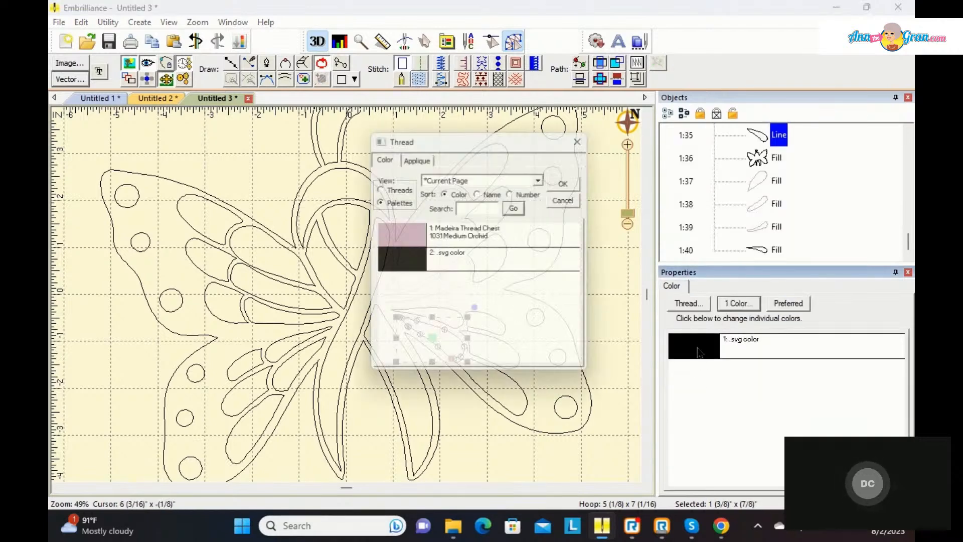
{"action": "left_click", "coordinate": [410, 237]}
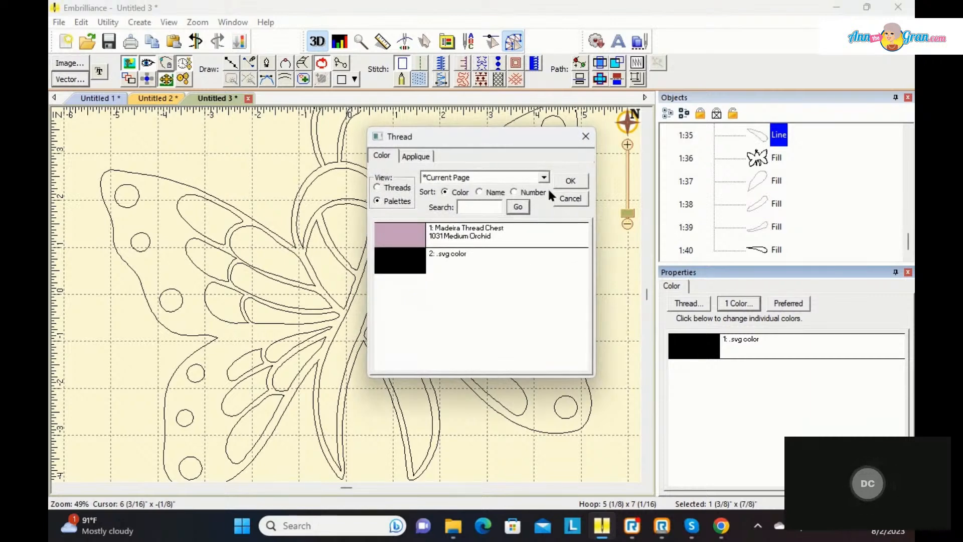
{"action": "left_click", "coordinate": [571, 181]}
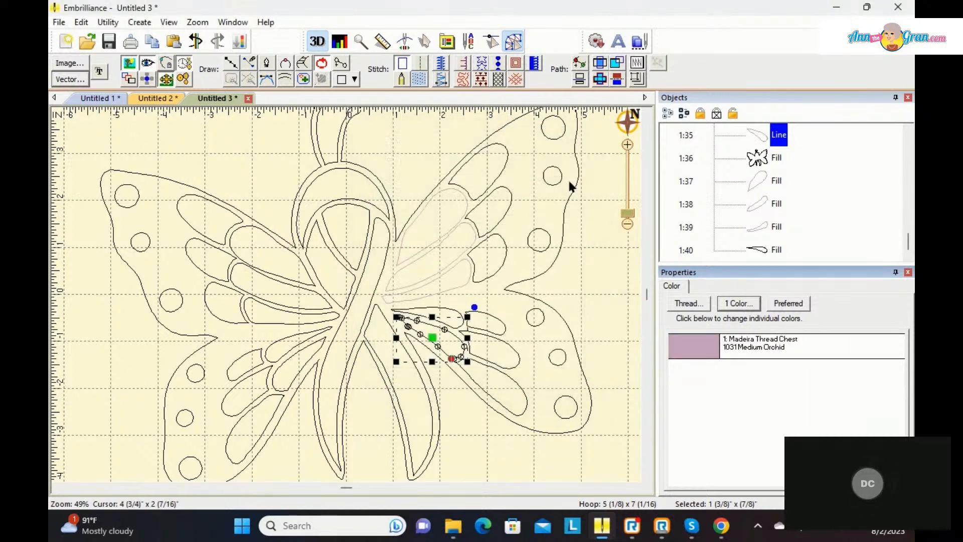
{"action": "left_click", "coordinate": [419, 79]}
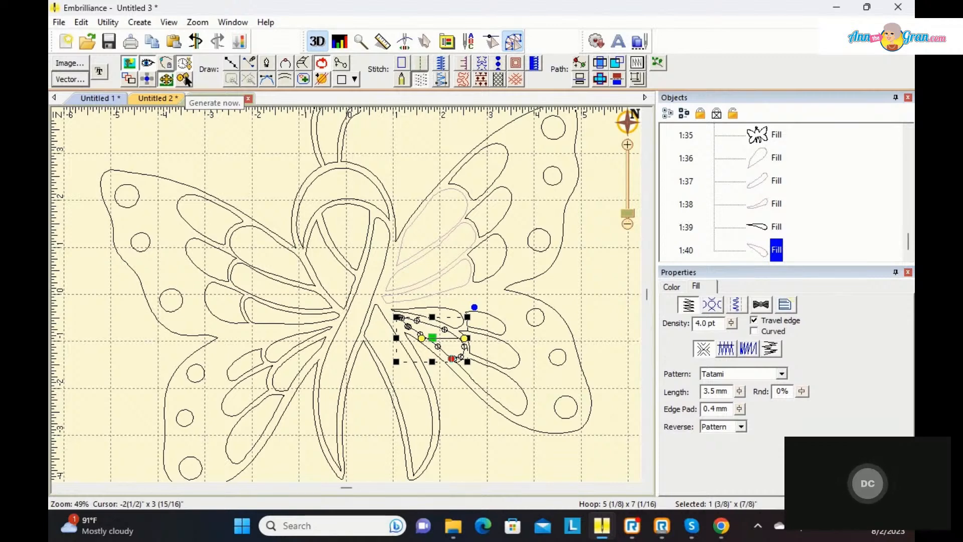
Step: Set the left upper wing's uppermost inner petal to 1031 Medium Orchid and convert it to a fill
{"action": "left_click", "coordinate": [241, 228]}
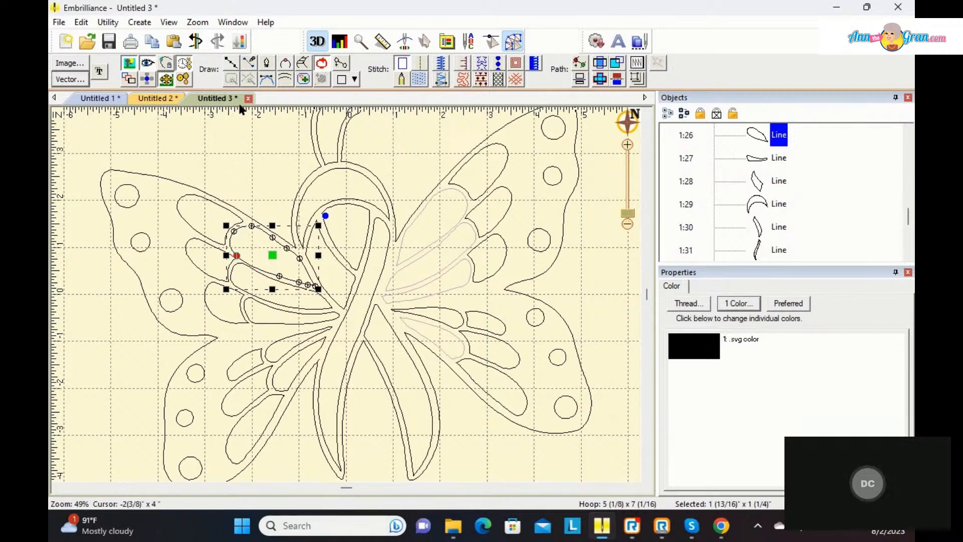
{"action": "left_click", "coordinate": [693, 350]}
{"action": "double_click", "coordinate": [693, 350]}
{"action": "left_click", "coordinate": [413, 237]}
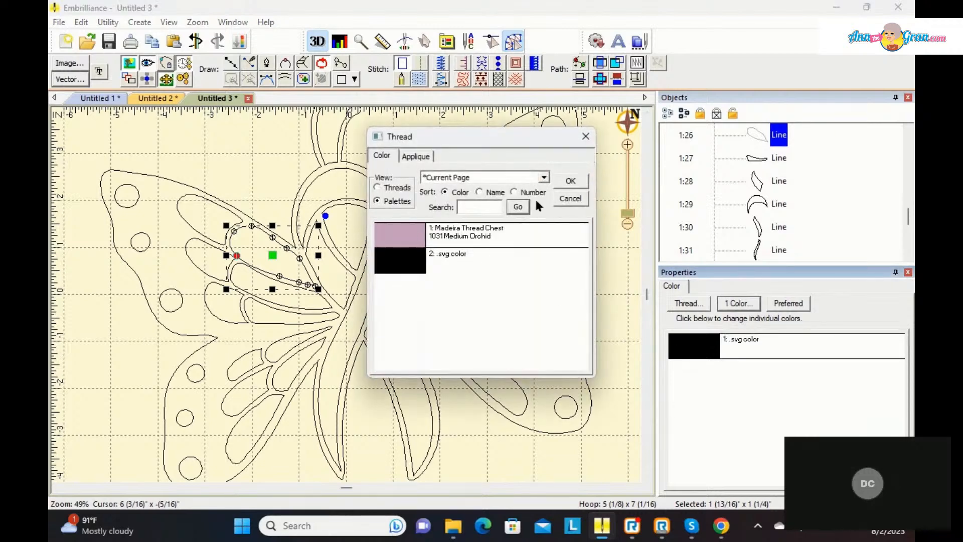
{"action": "left_click", "coordinate": [570, 181]}
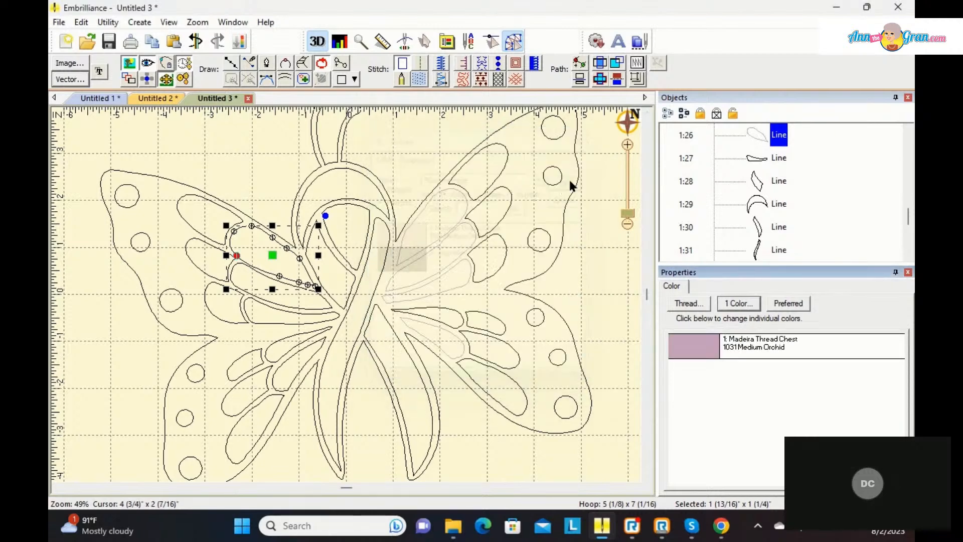
{"action": "left_click", "coordinate": [422, 79]}
Step: Recolour the right lower wing's top inner petal to 1031 Medium Orchid and change its stitch type to a line
{"action": "left_click", "coordinate": [444, 310]}
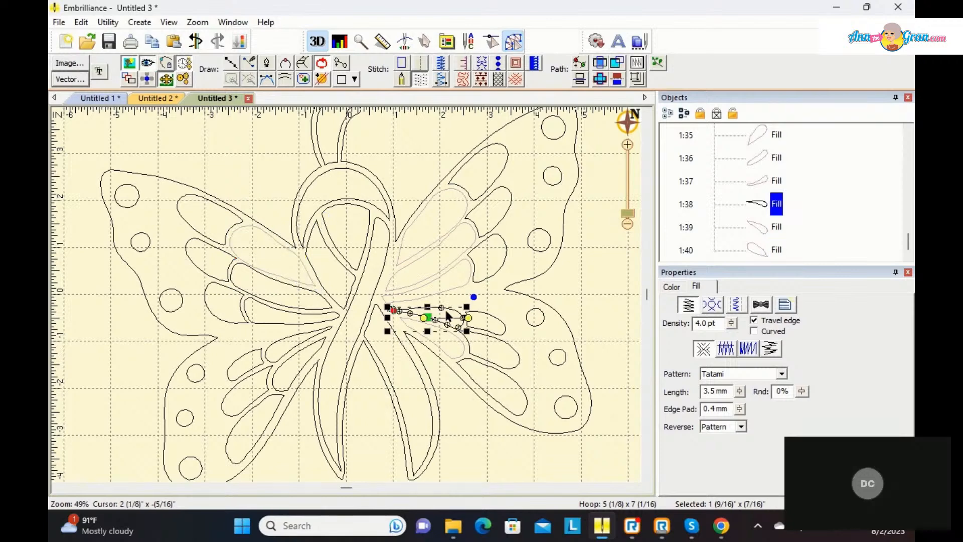
{"action": "left_click", "coordinate": [679, 284]}
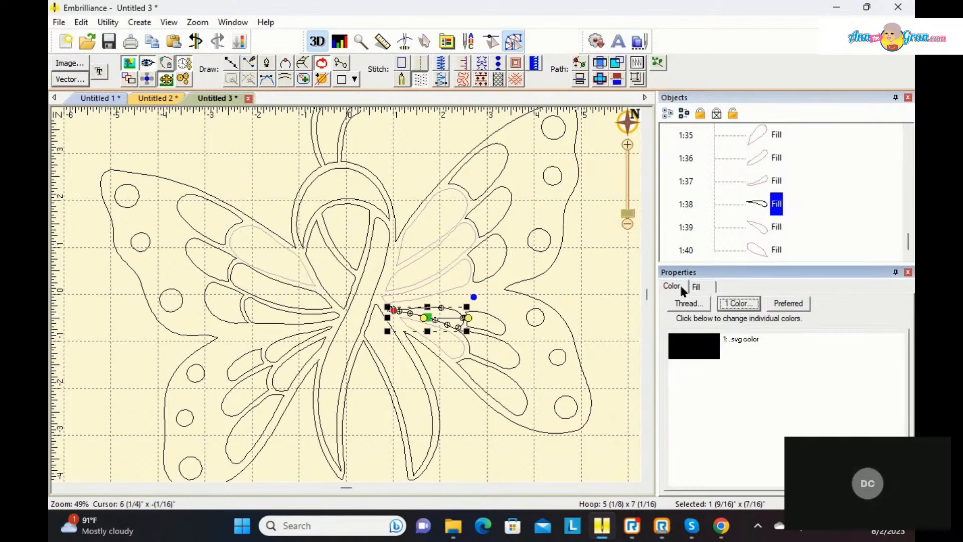
{"action": "left_click", "coordinate": [693, 347]}
{"action": "left_click", "coordinate": [416, 233]}
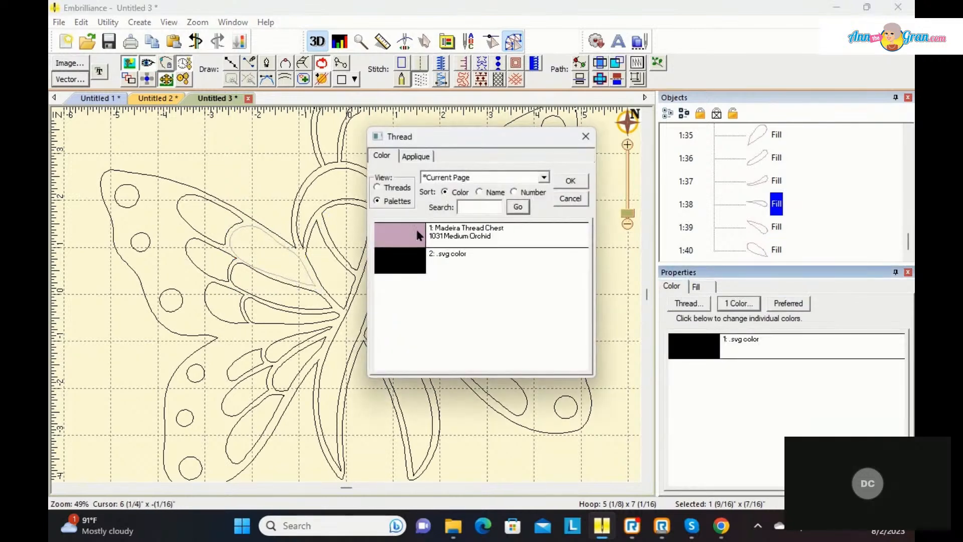
{"action": "left_click", "coordinate": [569, 181]}
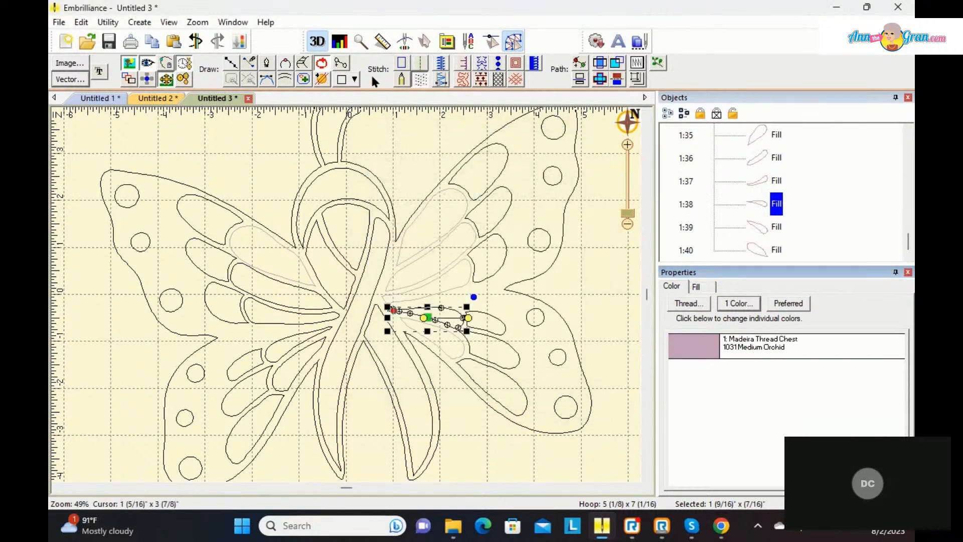
{"action": "left_click", "coordinate": [405, 78]}
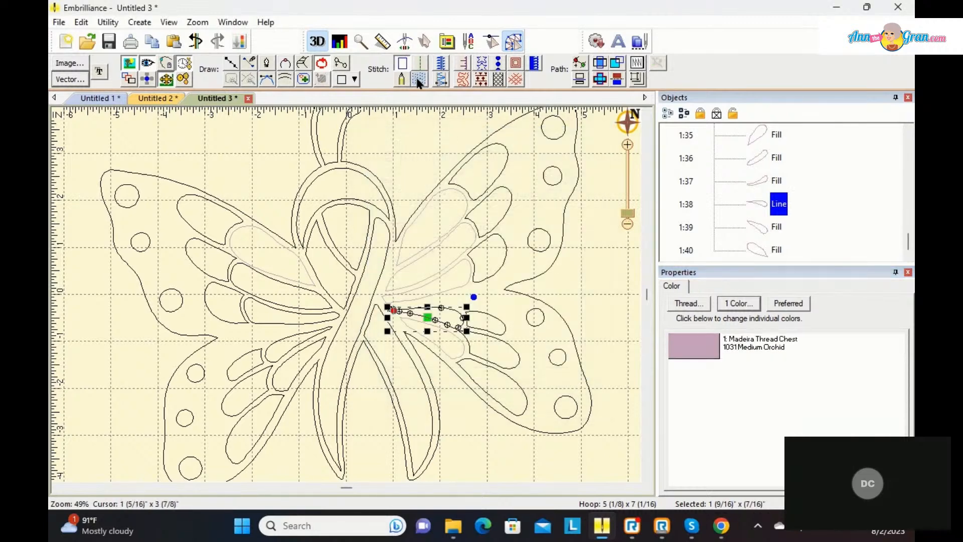
Step: Set the left upper wing's second inner petal to 1031 Medium Orchid and convert it to a fill
{"action": "left_click", "coordinate": [264, 284]}
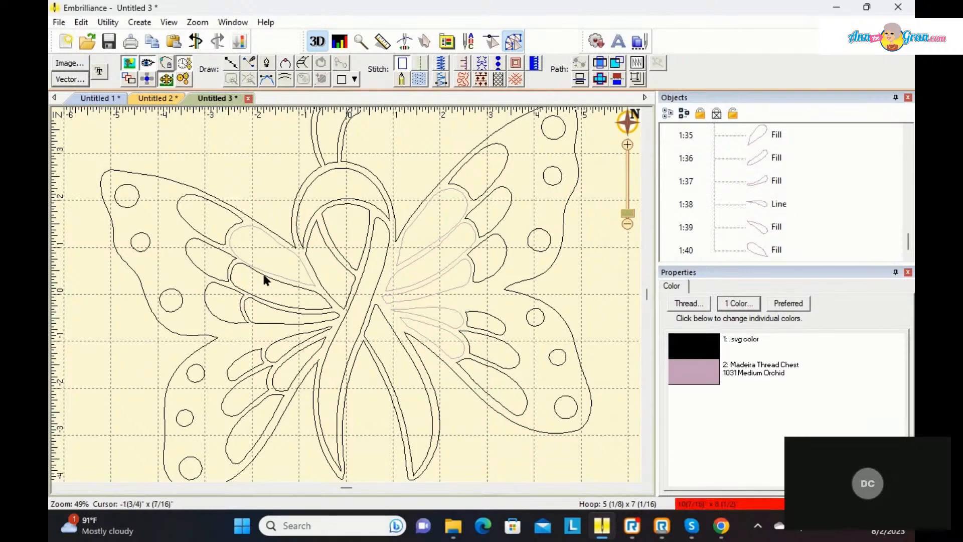
{"action": "left_click", "coordinate": [264, 275]}
{"action": "left_click", "coordinate": [705, 353]}
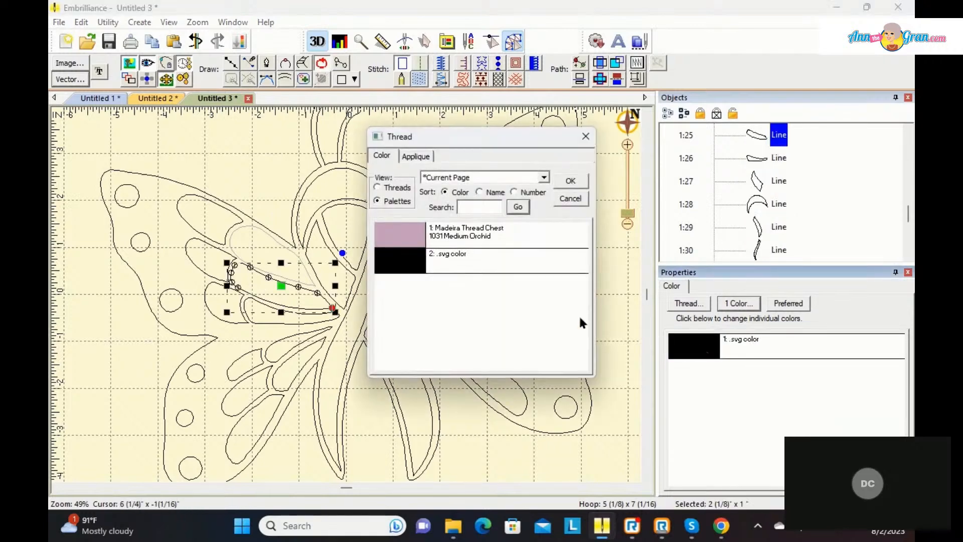
{"action": "left_click", "coordinate": [401, 239]}
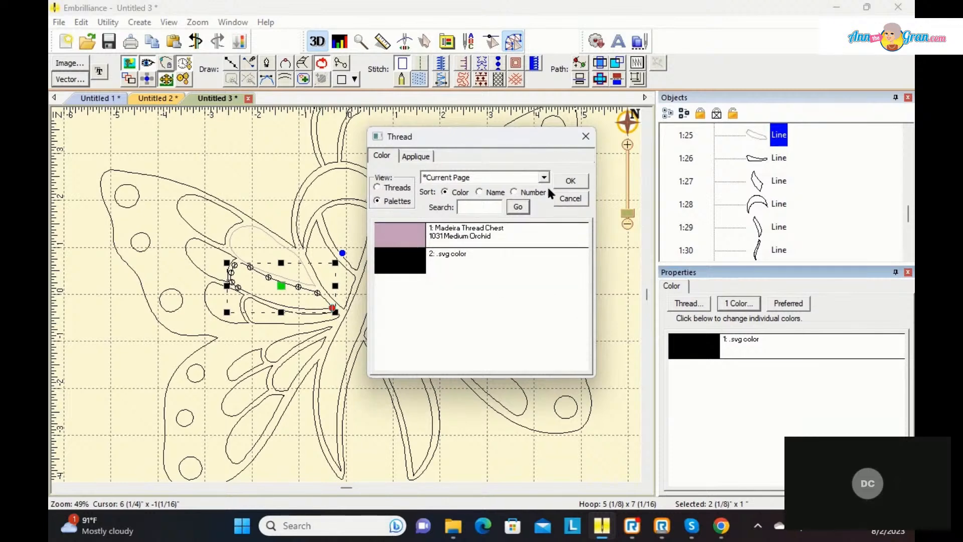
{"action": "left_click", "coordinate": [571, 181]}
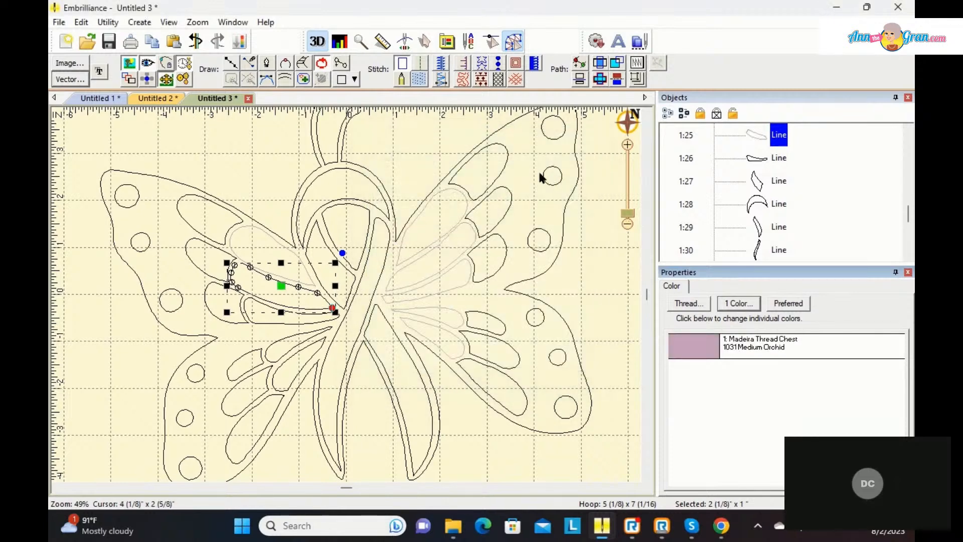
{"action": "left_click", "coordinate": [420, 79]}
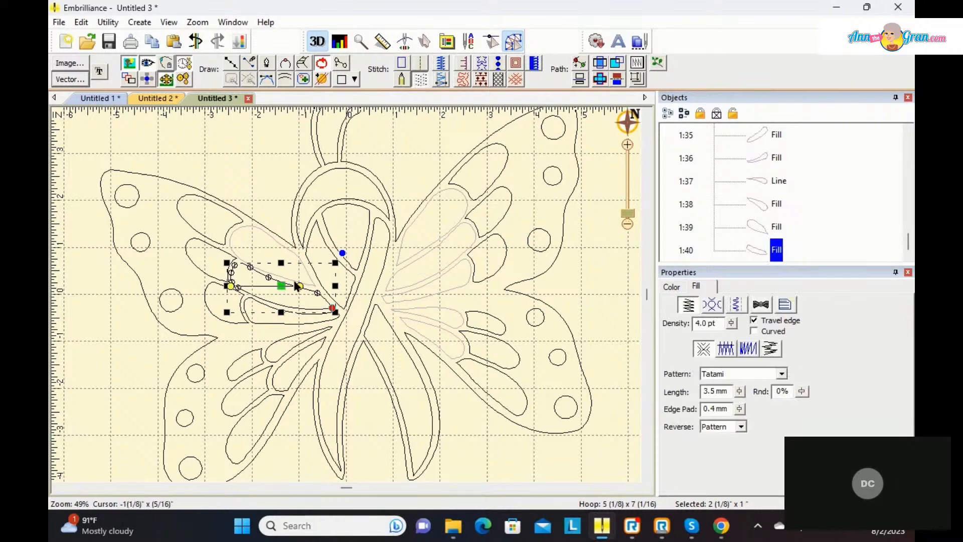
Step: Recolour the left upper wing's third, lowest inner petal to 1031 Medium Orchid and make it a fill
{"action": "left_click", "coordinate": [264, 318]}
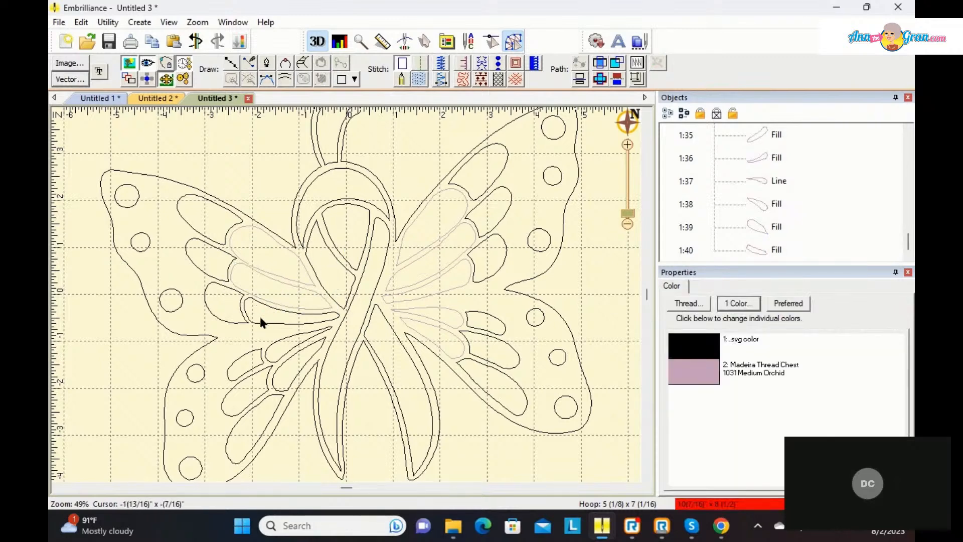
{"action": "left_click", "coordinate": [255, 300]}
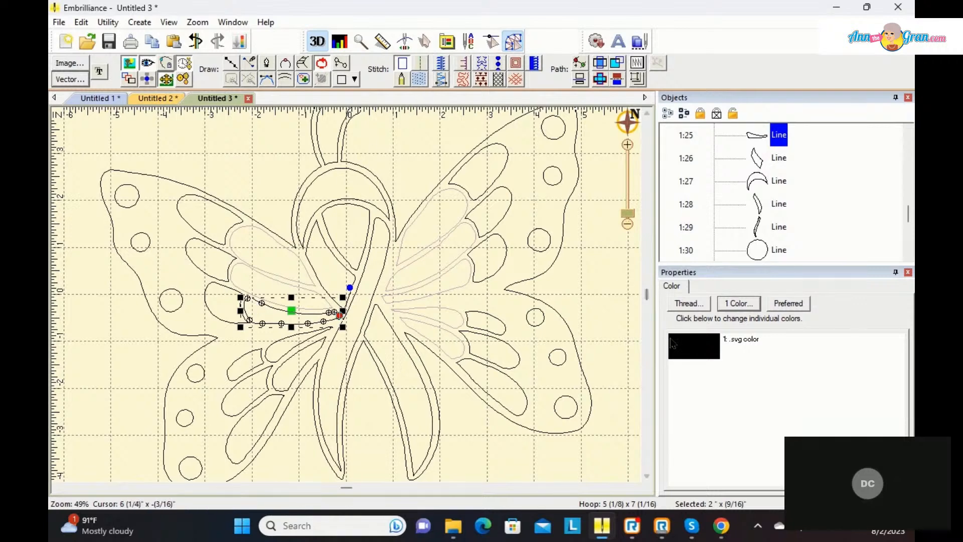
{"action": "left_click", "coordinate": [688, 303]}
{"action": "left_click", "coordinate": [410, 243]}
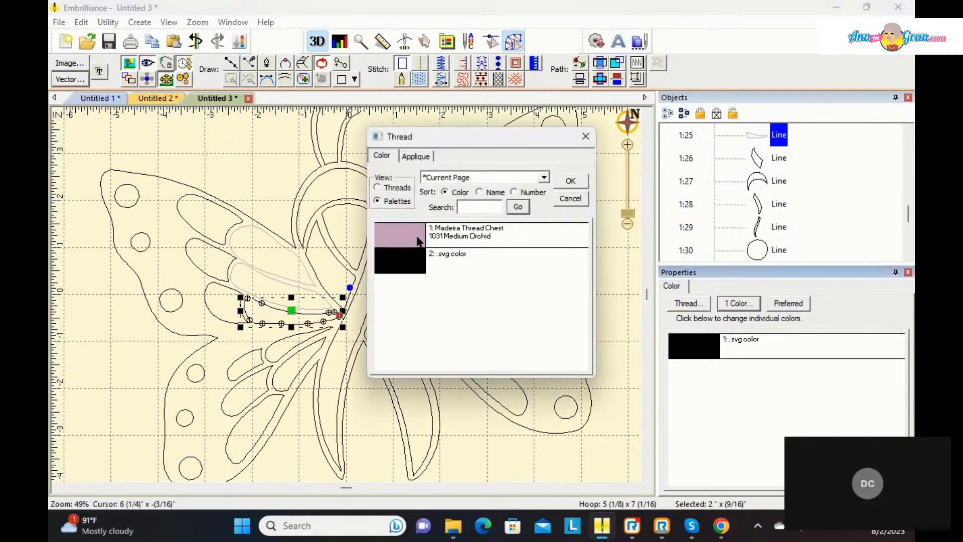
{"action": "left_click", "coordinate": [572, 180]}
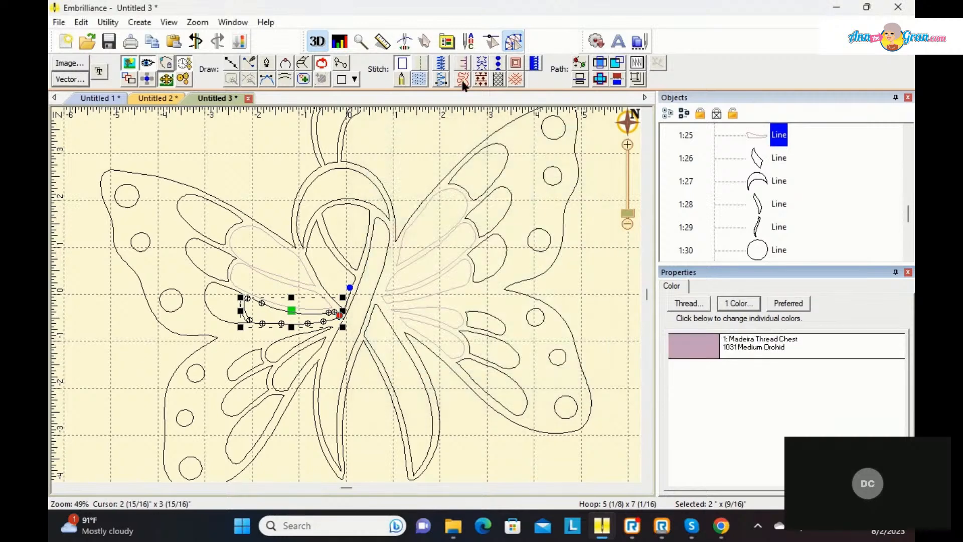
{"action": "left_click", "coordinate": [418, 80]}
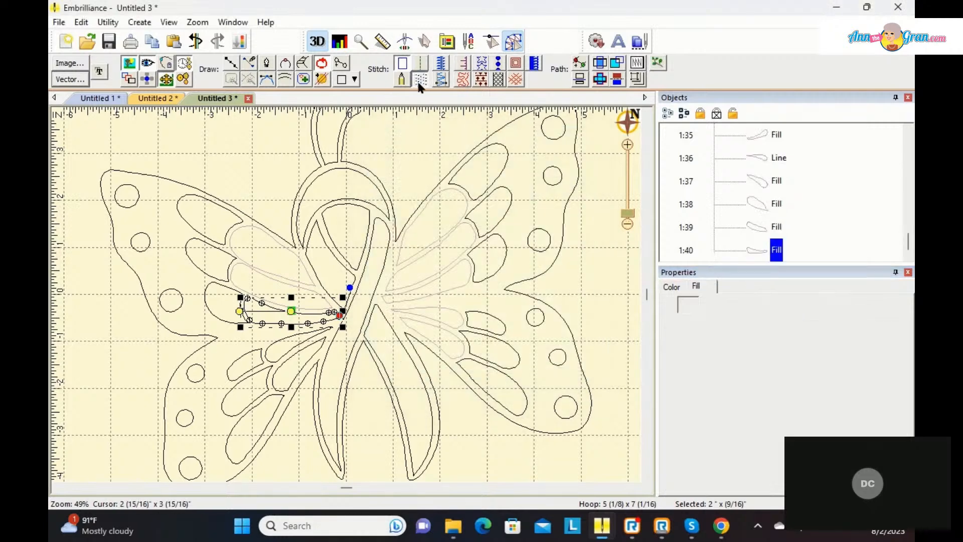
Step: Set the left lower wing's top inner petal to 1031 Medium Orchid and convert it to a fill
{"action": "left_click", "coordinate": [283, 339]}
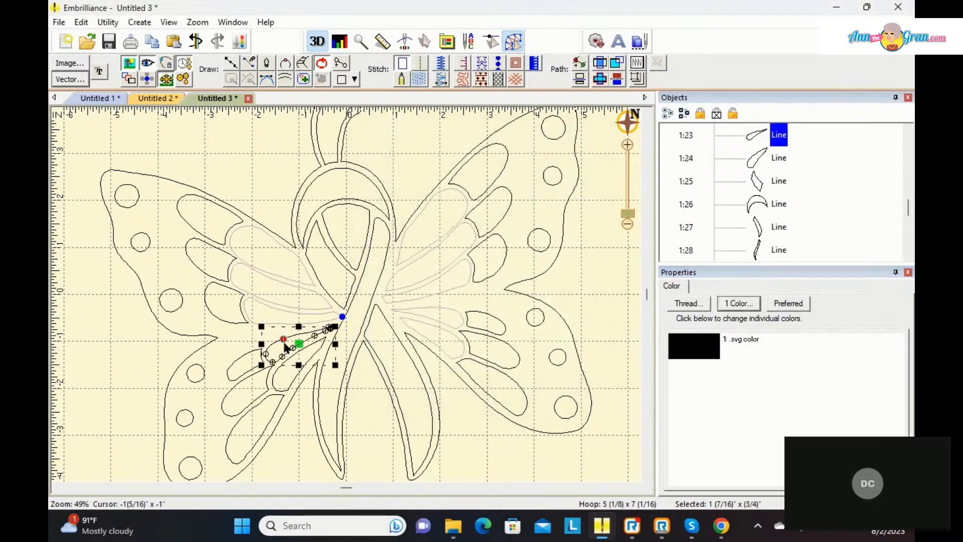
{"action": "left_click", "coordinate": [685, 354]}
{"action": "left_click", "coordinate": [416, 235]}
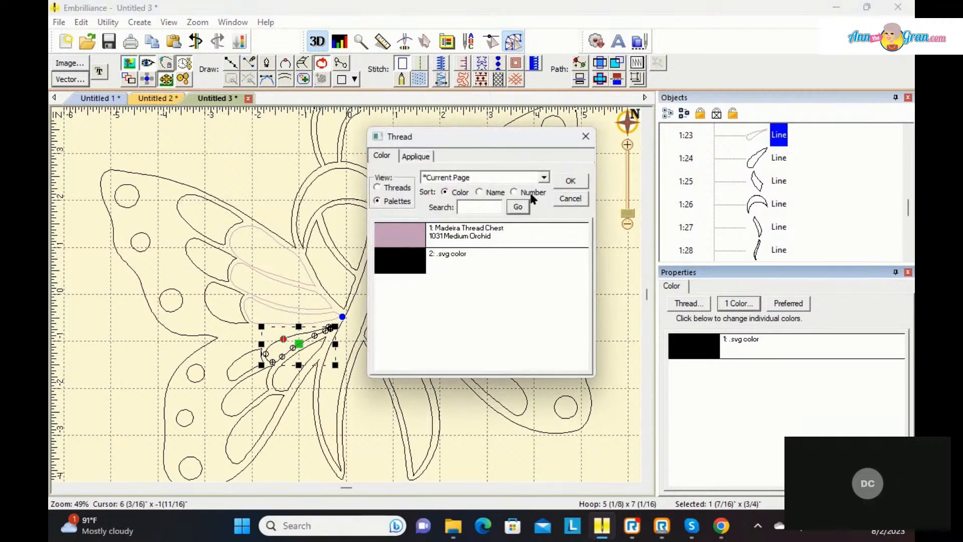
{"action": "left_click", "coordinate": [566, 184]}
{"action": "left_click", "coordinate": [419, 77]}
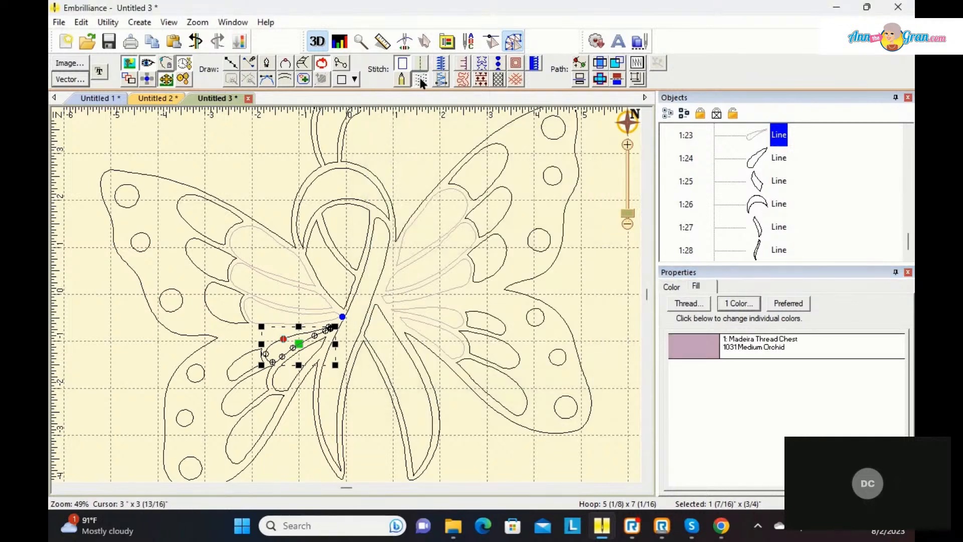
Step: Recolour the left lower wing's second inner petal to 1031 Medium Orchid and deselect it
{"action": "left_click", "coordinate": [275, 369]}
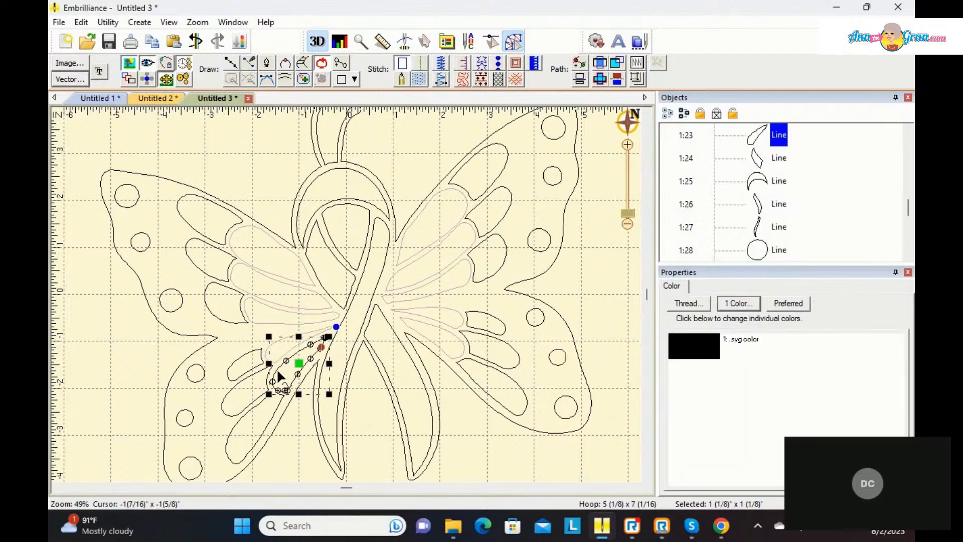
{"action": "left_click", "coordinate": [691, 303]}
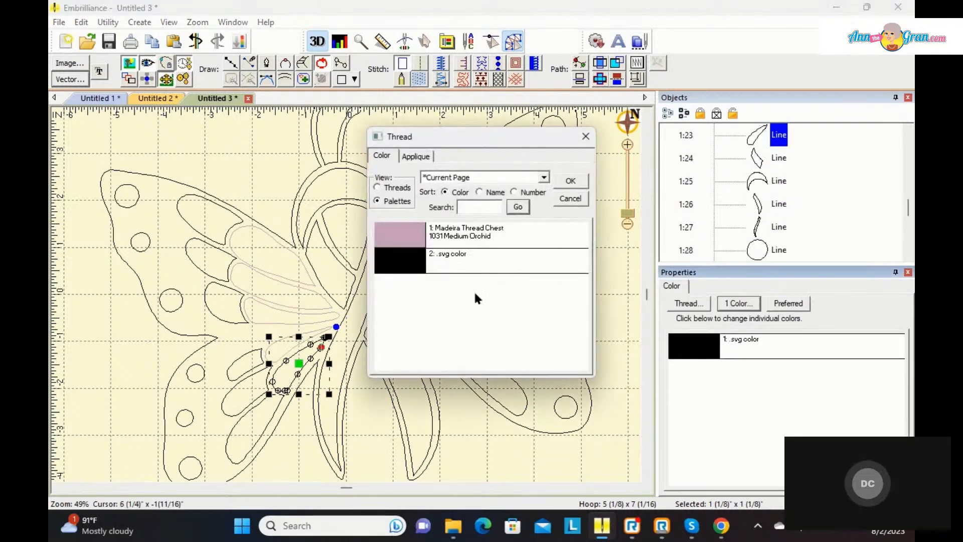
{"action": "left_click", "coordinate": [416, 239]}
{"action": "left_click", "coordinate": [577, 180]}
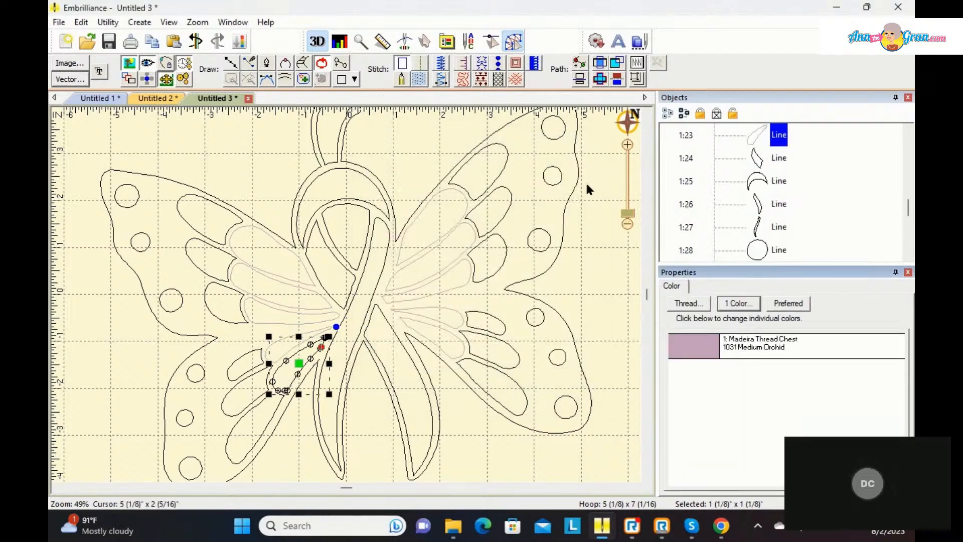
{"action": "left_click", "coordinate": [595, 229]}
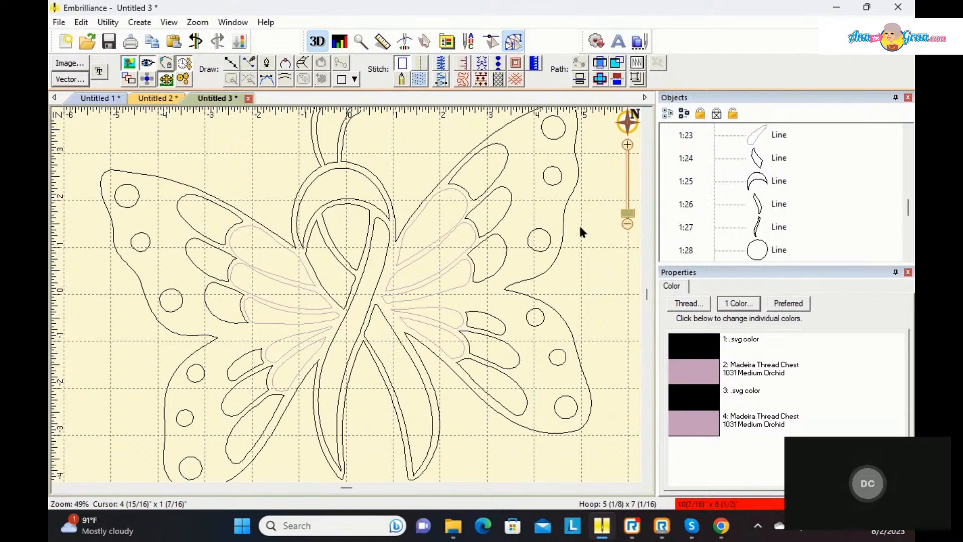
Step: Search the Madeira Thread Chest for blue, set the right upper wing's topmost outer petal to 1094 Medium Turquoise and convert it to a fill
{"action": "left_click", "coordinate": [492, 149]}
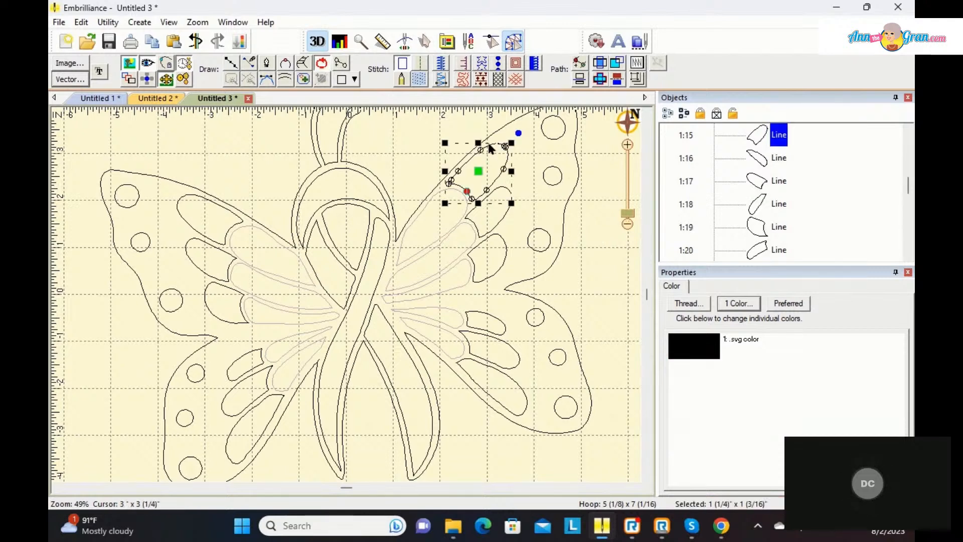
{"action": "left_click", "coordinate": [701, 351]}
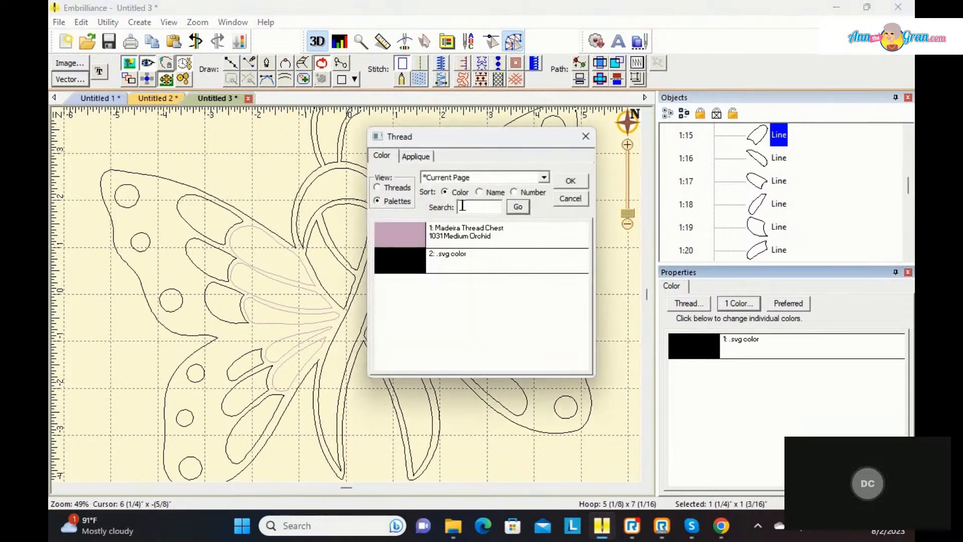
{"action": "left_click", "coordinate": [378, 187]}
{"action": "left_click", "coordinate": [483, 207]}
{"action": "type", "text": "blue"}
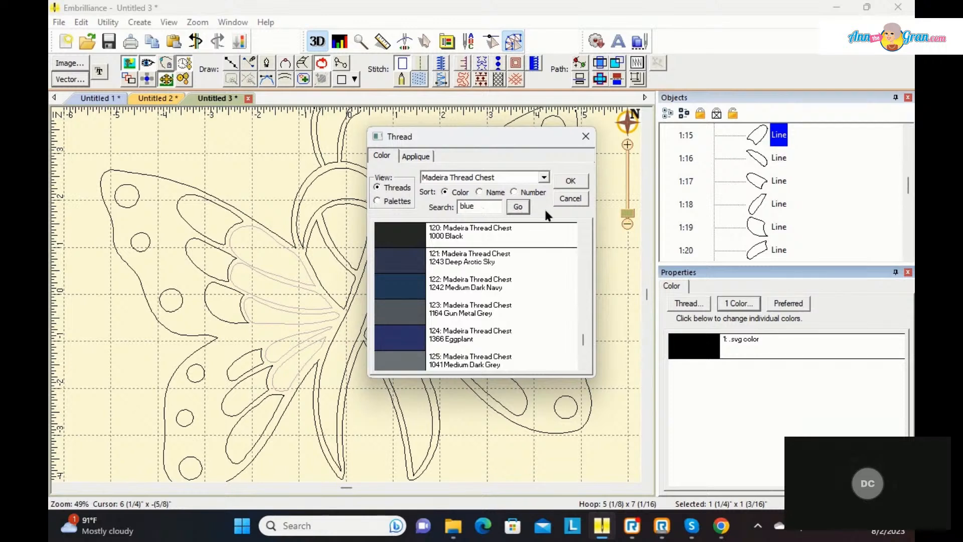
{"action": "left_click", "coordinate": [520, 208]}
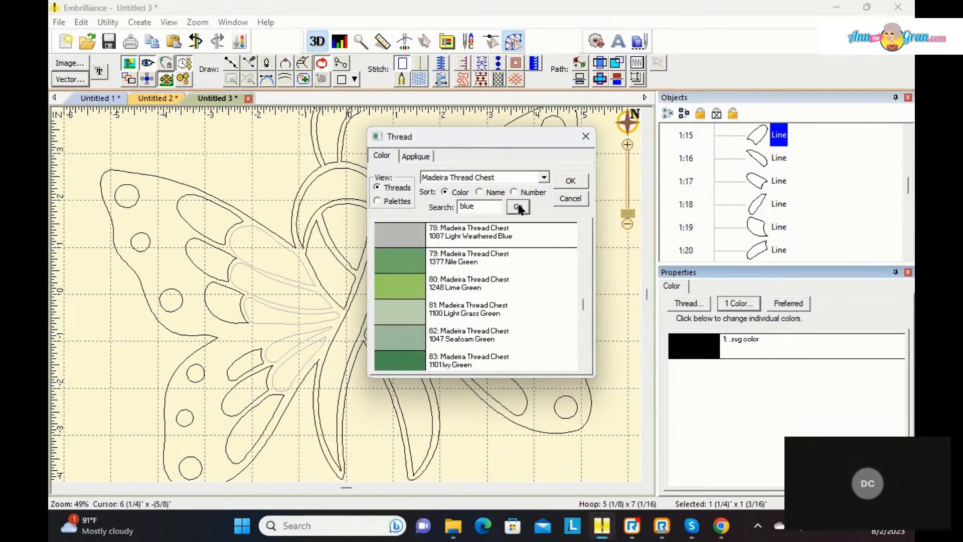
{"action": "left_click", "coordinate": [520, 207]}
{"action": "left_click", "coordinate": [421, 293]}
{"action": "left_click", "coordinate": [571, 182]}
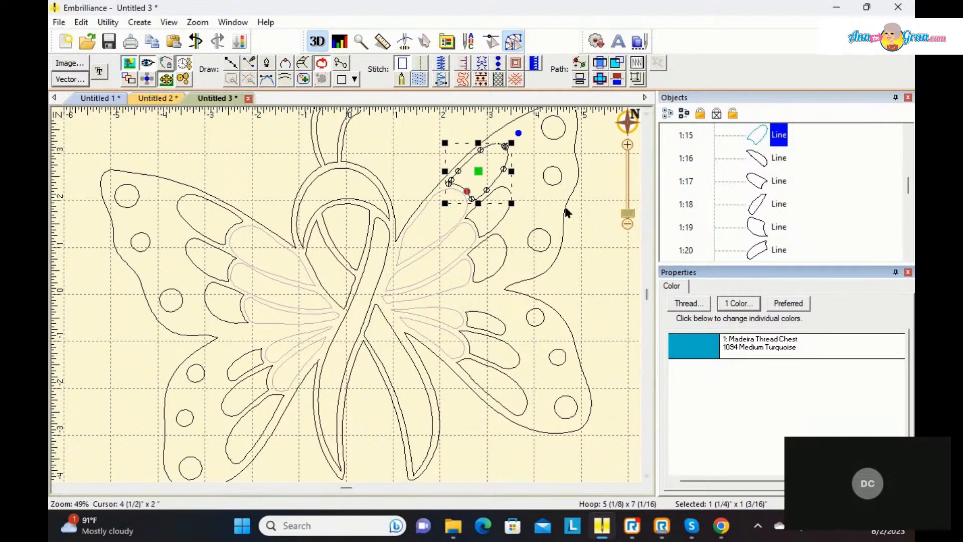
{"action": "left_click", "coordinate": [420, 79]}
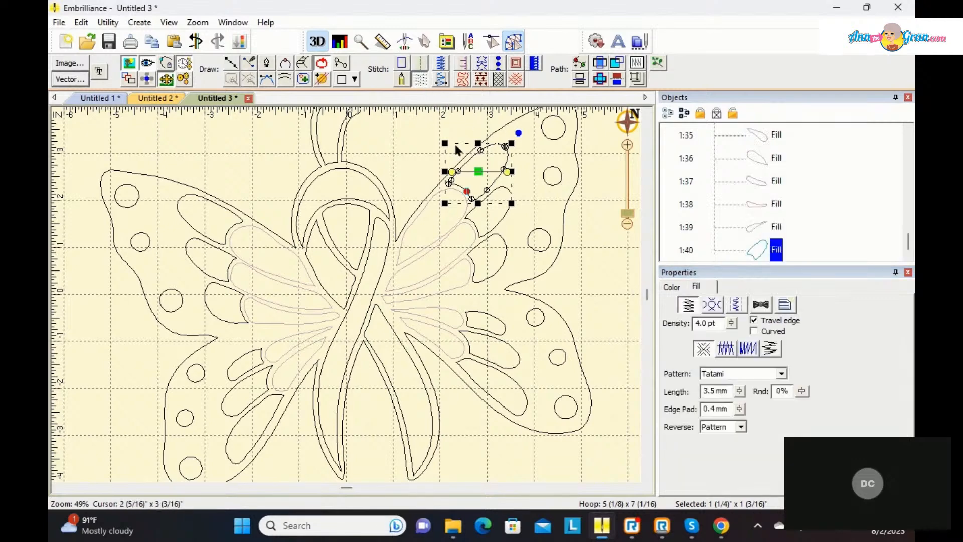
Step: Set the right upper wing's second outer petal to 1094 Medium Turquoise from the current page palette and make it a fill
{"action": "left_click", "coordinate": [483, 214]}
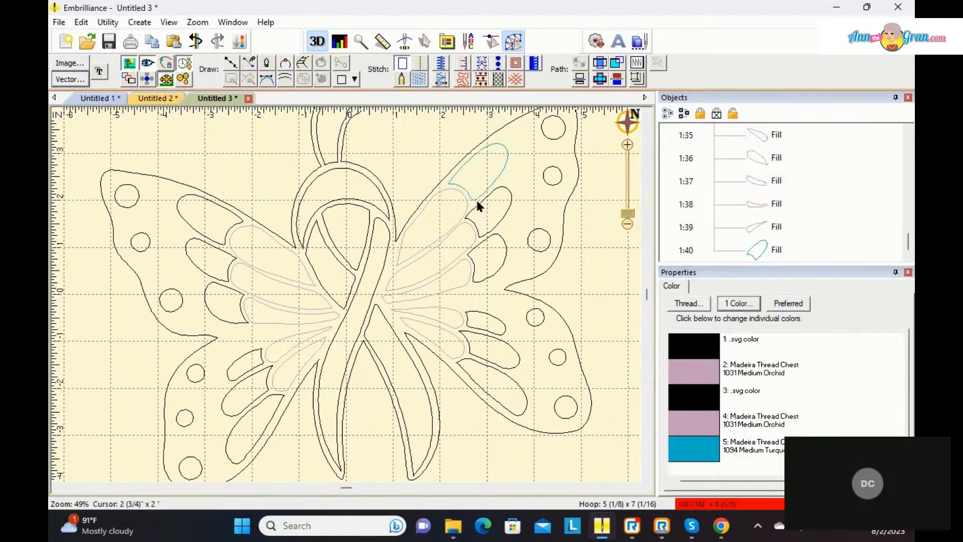
{"action": "left_click", "coordinate": [478, 197]}
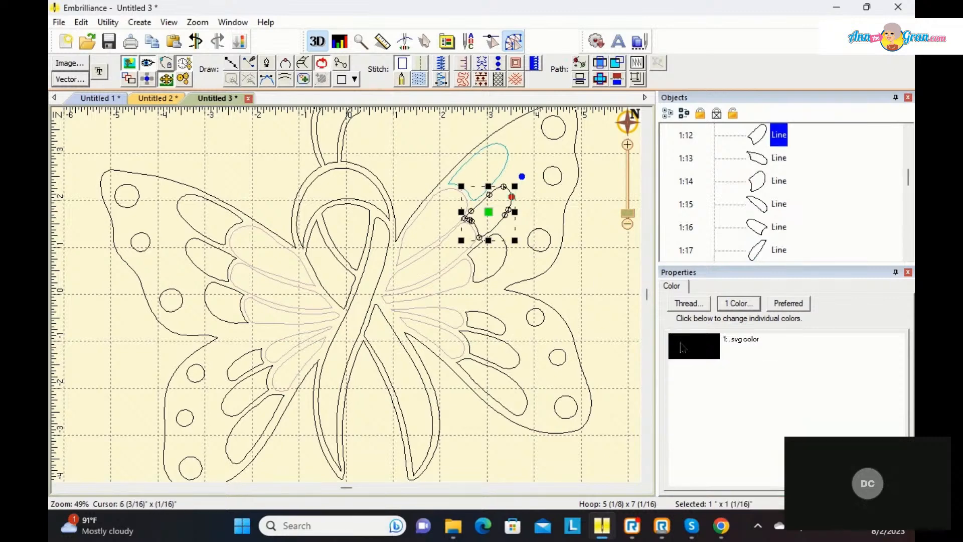
{"action": "double_click", "coordinate": [691, 358]}
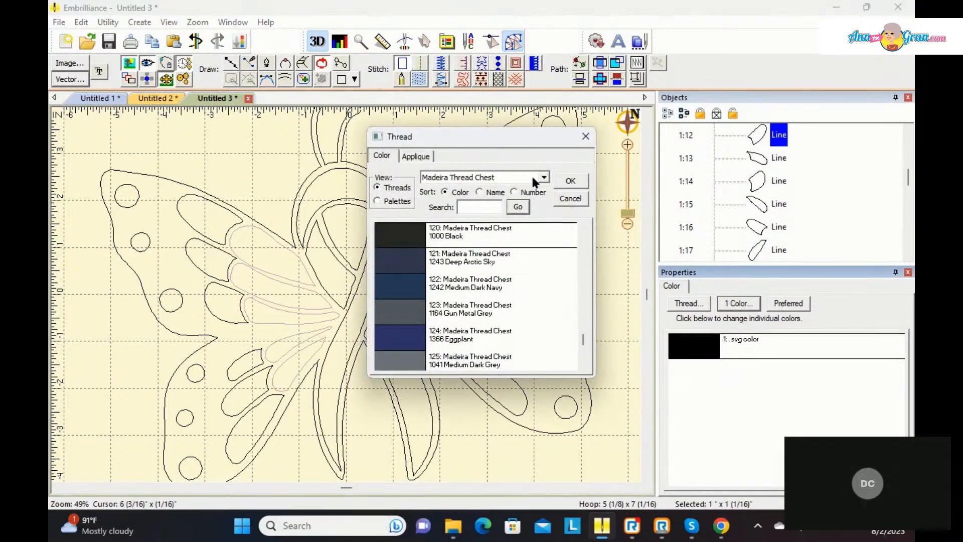
{"action": "left_click", "coordinate": [376, 200]}
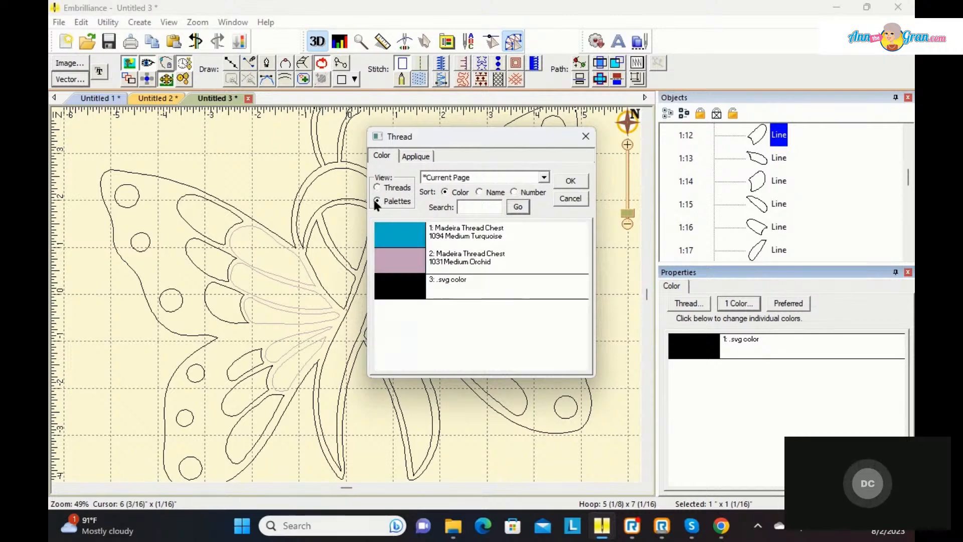
{"action": "left_click", "coordinate": [411, 240]}
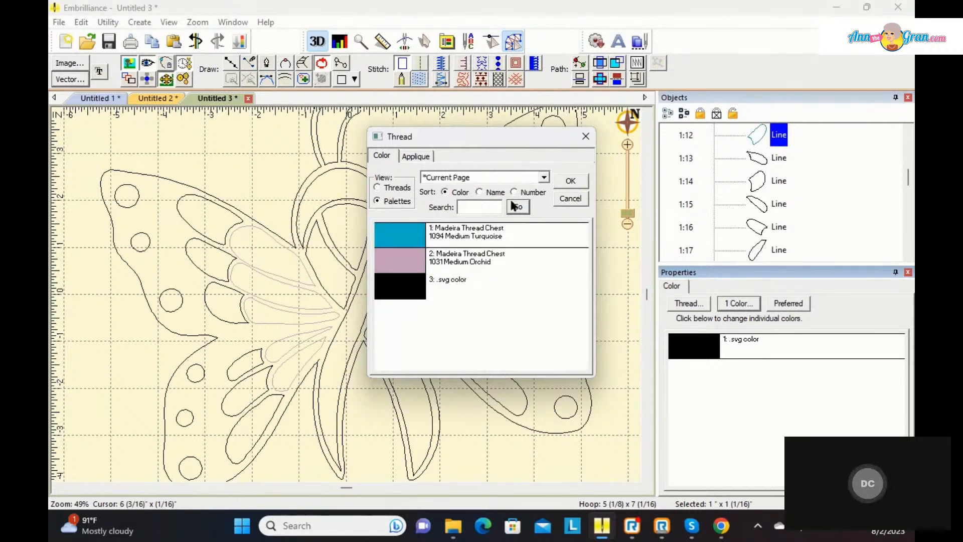
{"action": "left_click", "coordinate": [569, 180]}
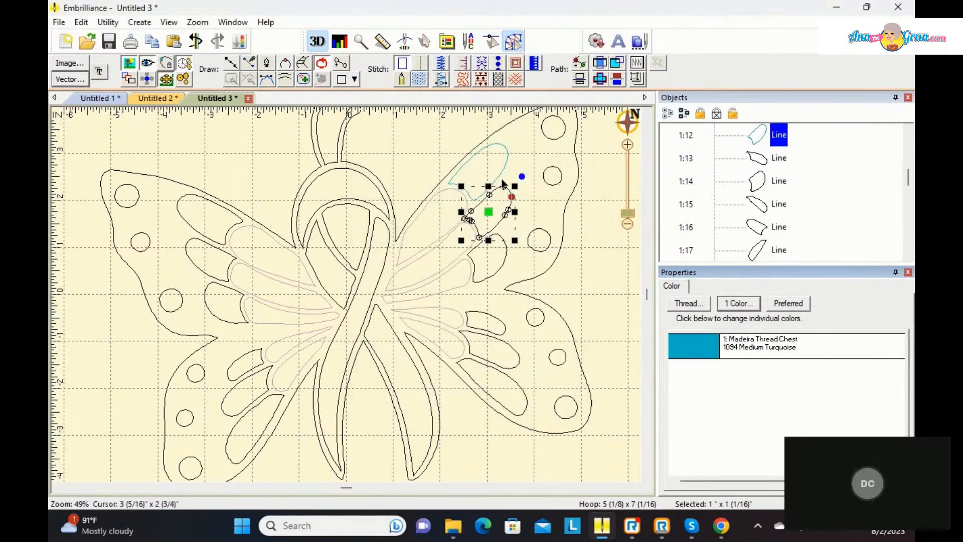
{"action": "left_click", "coordinate": [418, 79]}
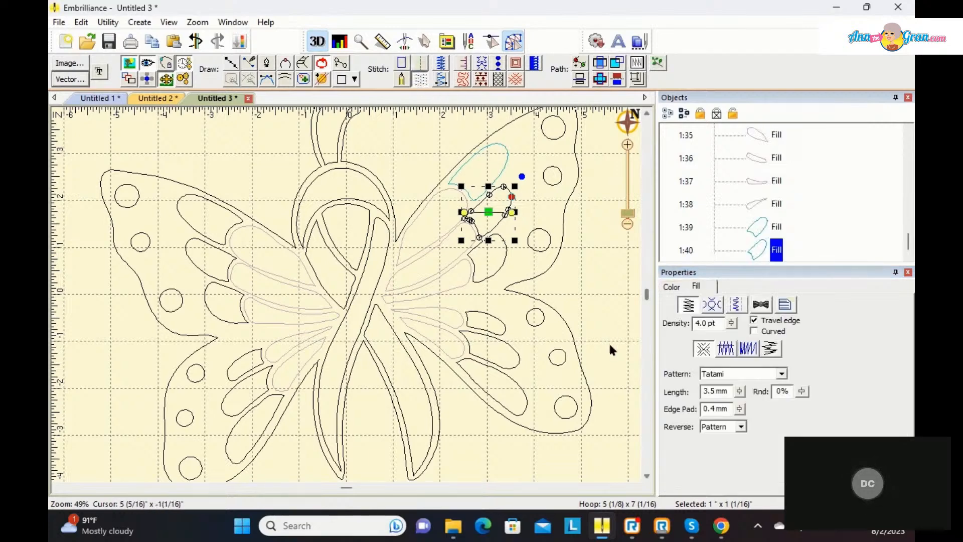
Step: Set the right upper wing's lowest outer petal to 1094 Medium Turquoise and convert it to a fill
{"action": "left_click", "coordinate": [498, 269]}
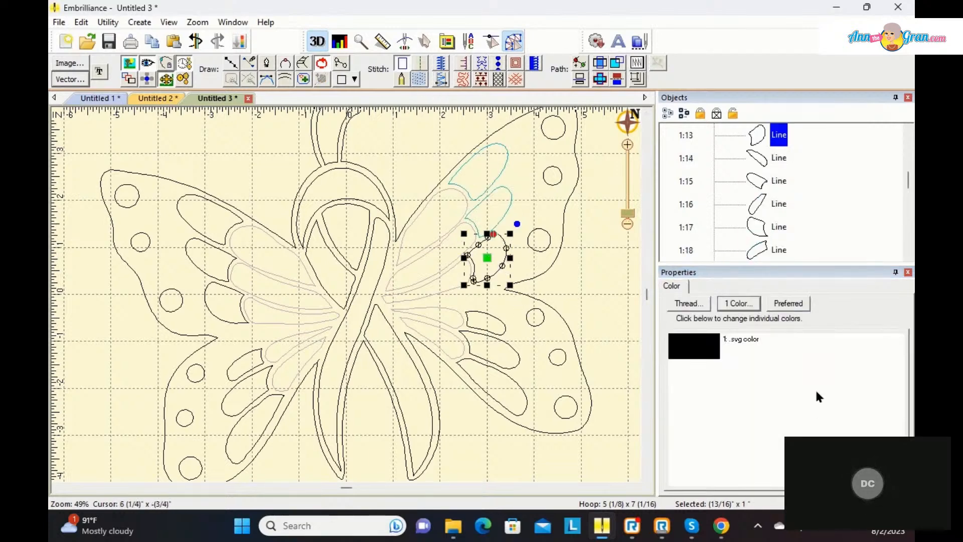
{"action": "left_click", "coordinate": [701, 352]}
{"action": "left_click", "coordinate": [418, 238]}
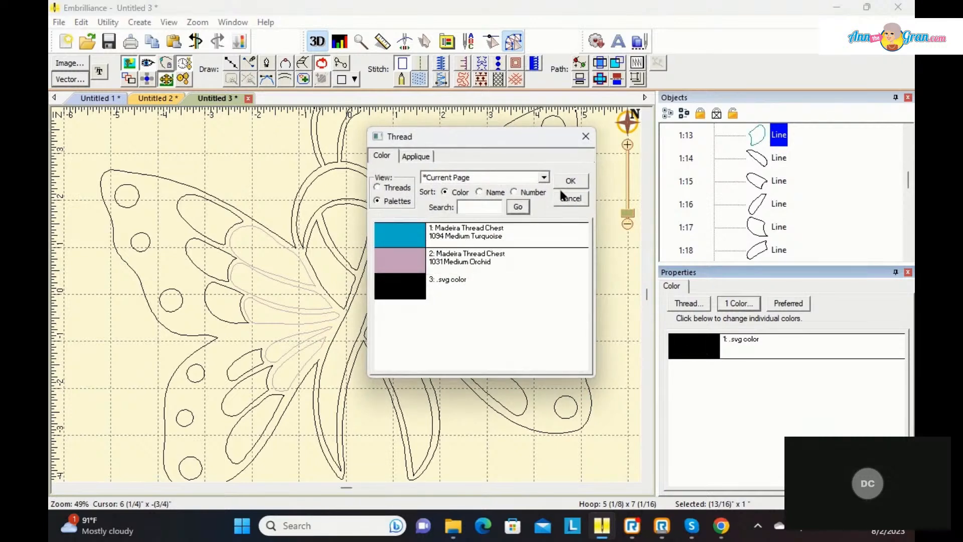
{"action": "left_click", "coordinate": [571, 178]}
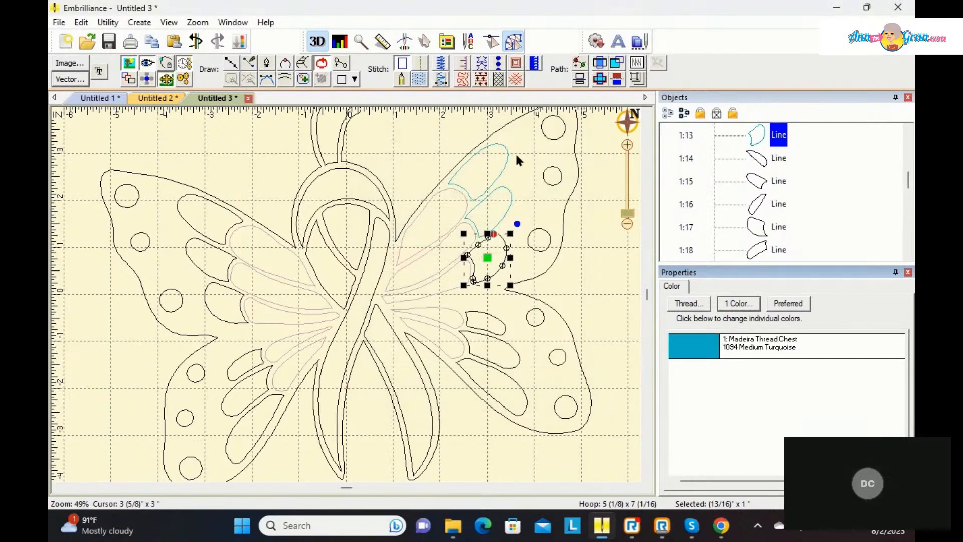
{"action": "left_click", "coordinate": [417, 80]}
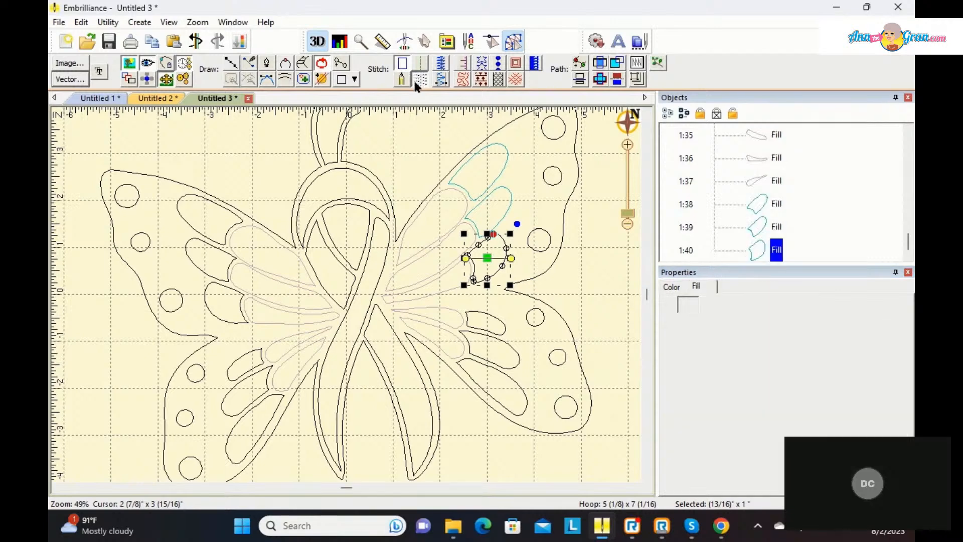
Step: Recolour the right lower wing's topmost outer petal to 1094 Medium Turquoise and make it a fill
{"action": "left_click", "coordinate": [479, 316]}
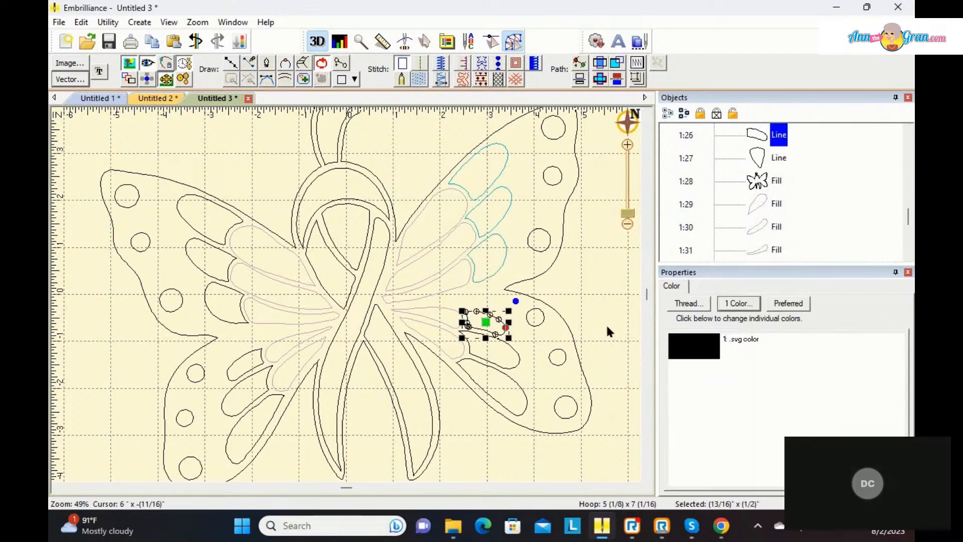
{"action": "left_click", "coordinate": [685, 351]}
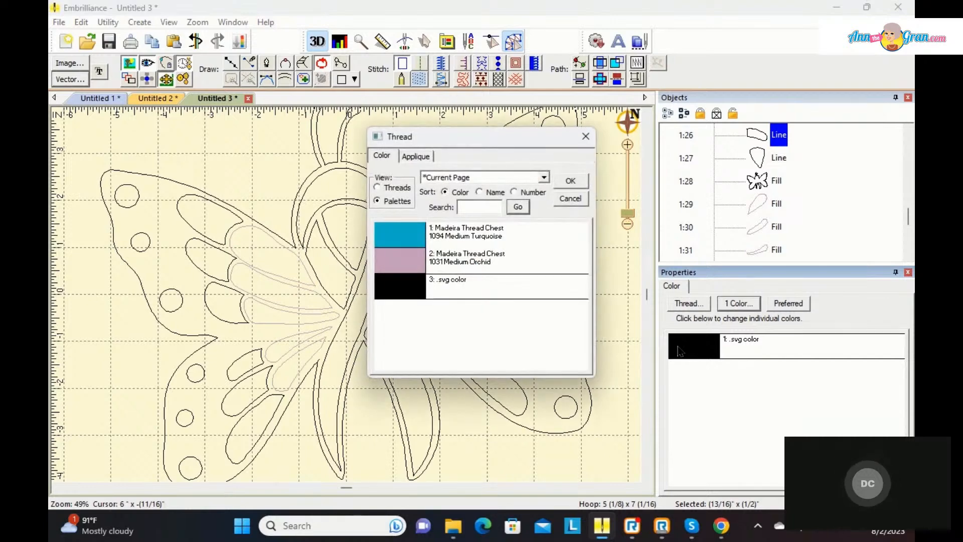
{"action": "left_click", "coordinate": [410, 243]}
{"action": "left_click", "coordinate": [574, 180]}
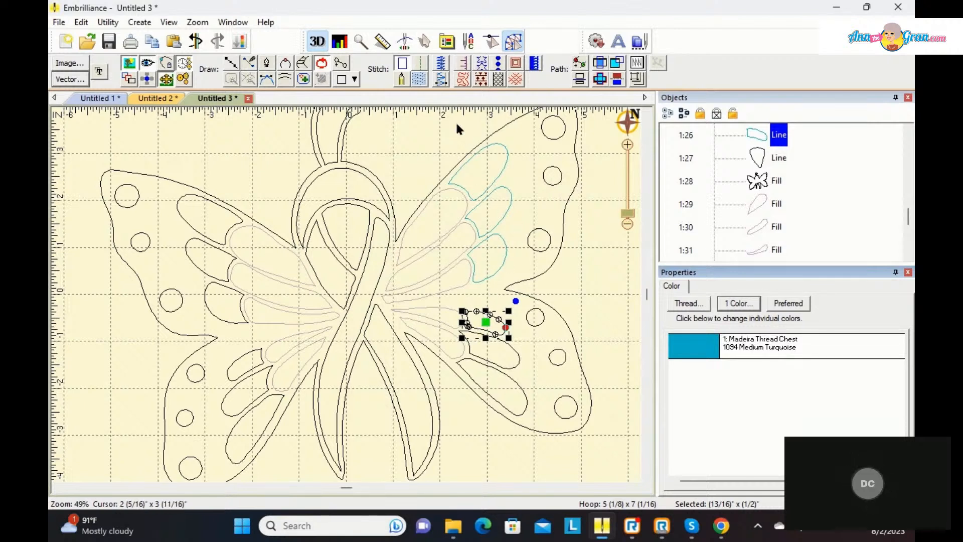
{"action": "left_click", "coordinate": [421, 80]}
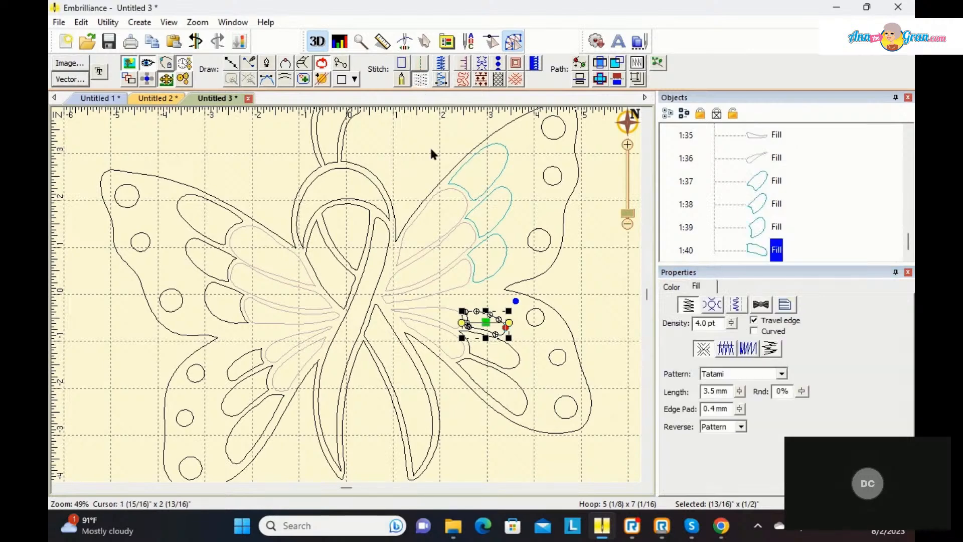
Step: Set the right lower wing's middle outer petal to 1094 Medium Turquoise and convert it to a fill
{"action": "left_click", "coordinate": [506, 351]}
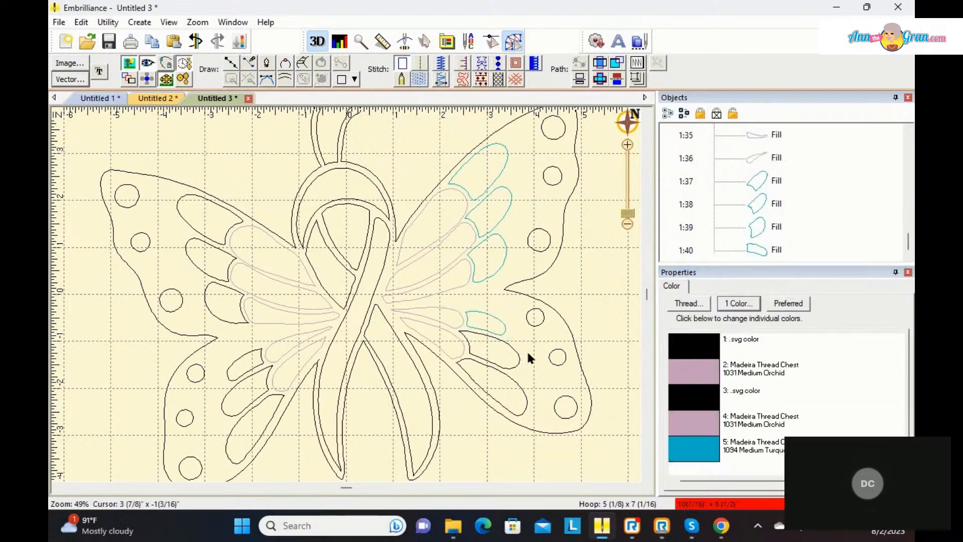
{"action": "left_click", "coordinate": [510, 351]}
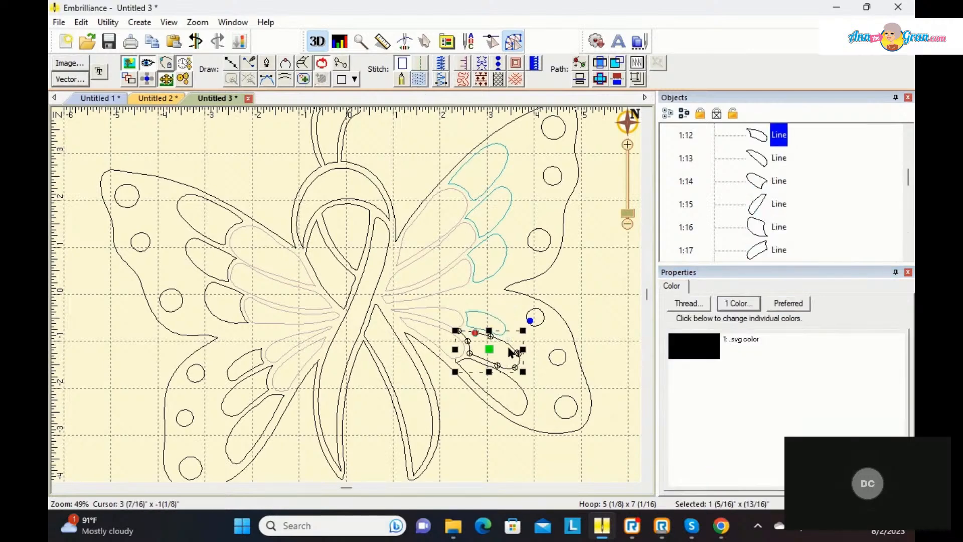
{"action": "left_click", "coordinate": [692, 351]}
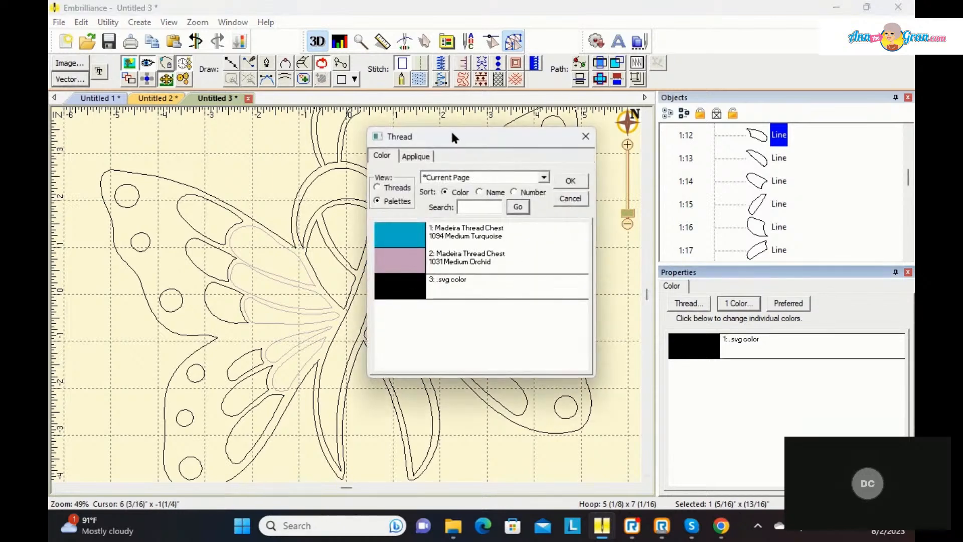
{"action": "left_click", "coordinate": [408, 239]}
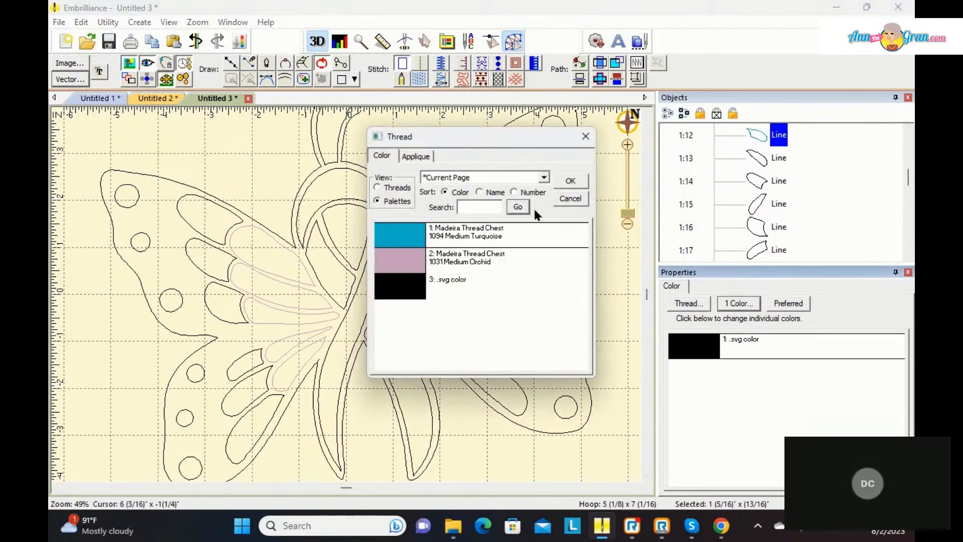
{"action": "left_click", "coordinate": [570, 181]}
{"action": "left_click", "coordinate": [419, 79]}
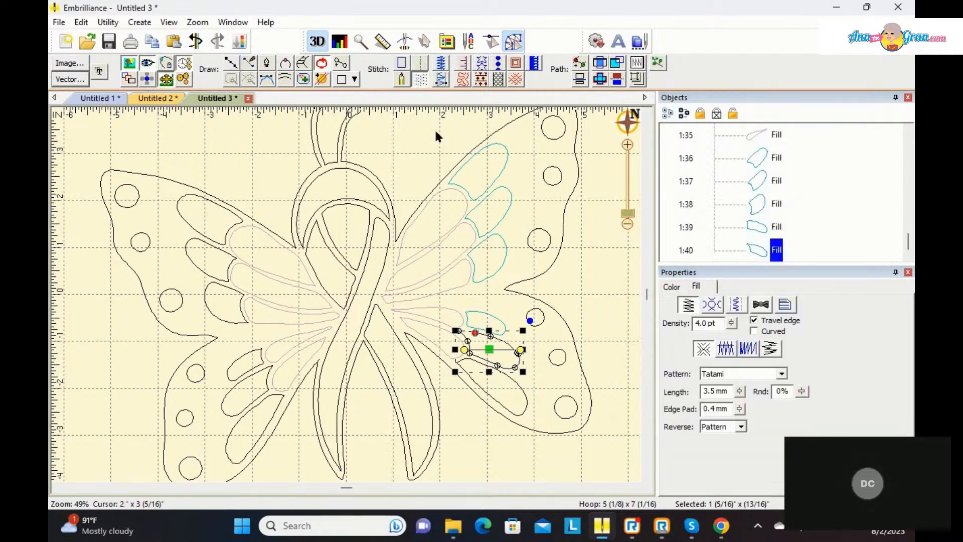
Step: Recolour the right lower wing's lowest outer petal to 1094 Medium Turquoise, convert it to a fill and deselect it
{"action": "left_click", "coordinate": [506, 381]}
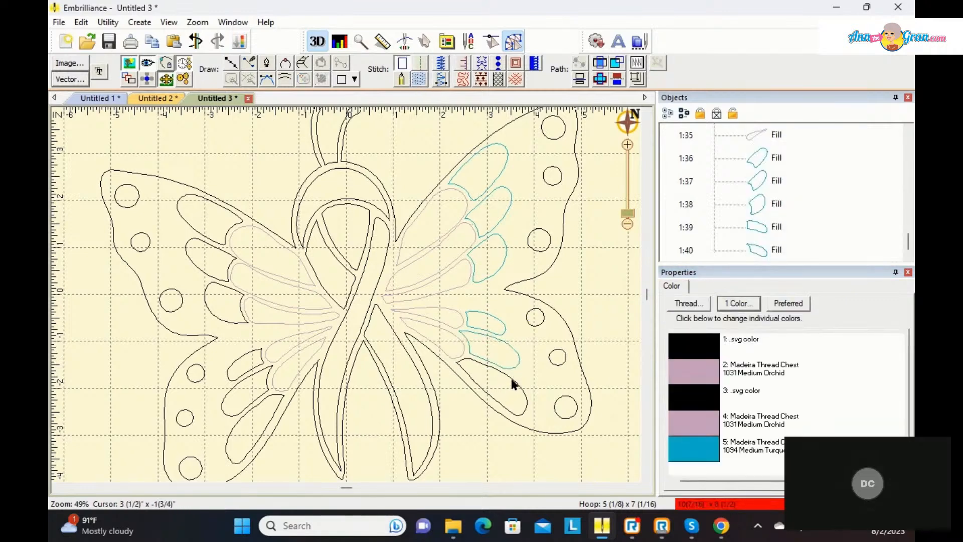
{"action": "left_click", "coordinate": [512, 379]}
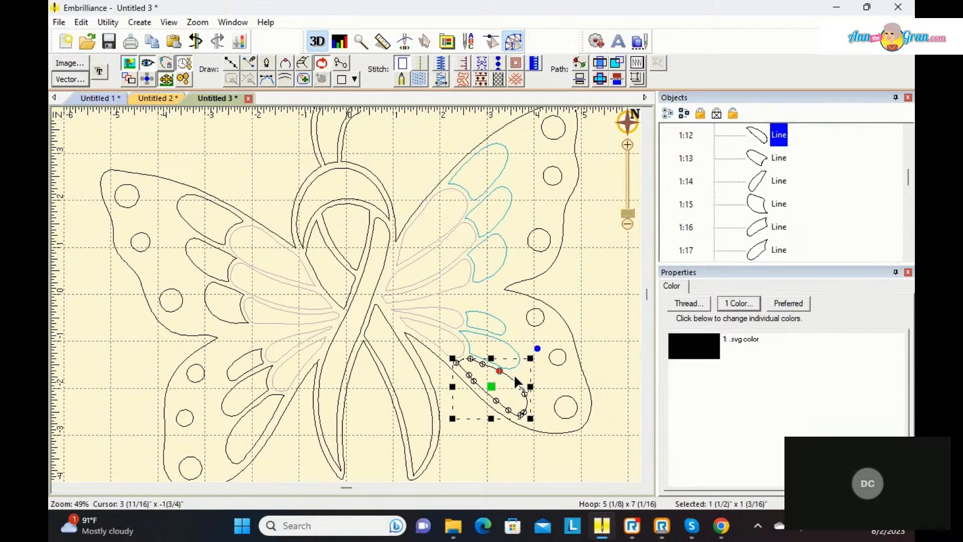
{"action": "left_click", "coordinate": [697, 346]}
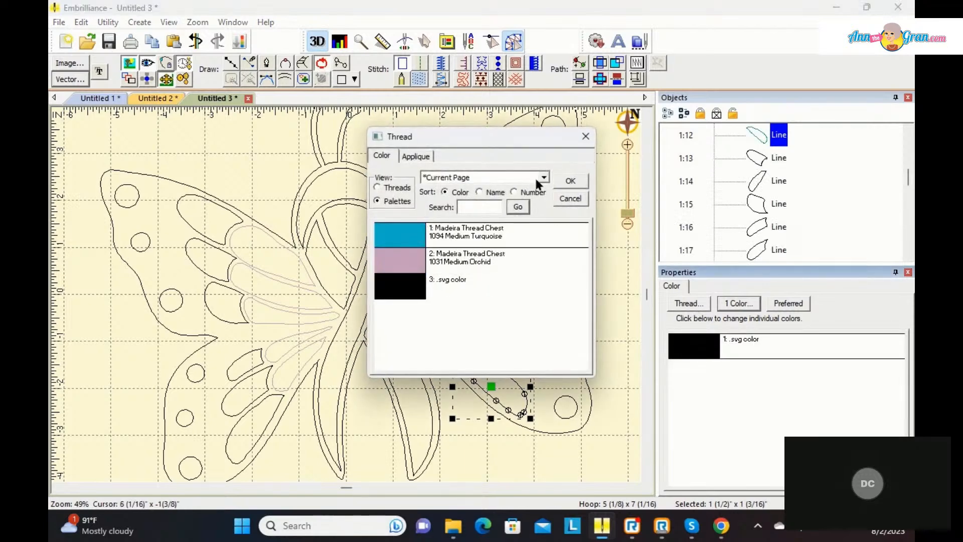
{"action": "left_click", "coordinate": [567, 182]}
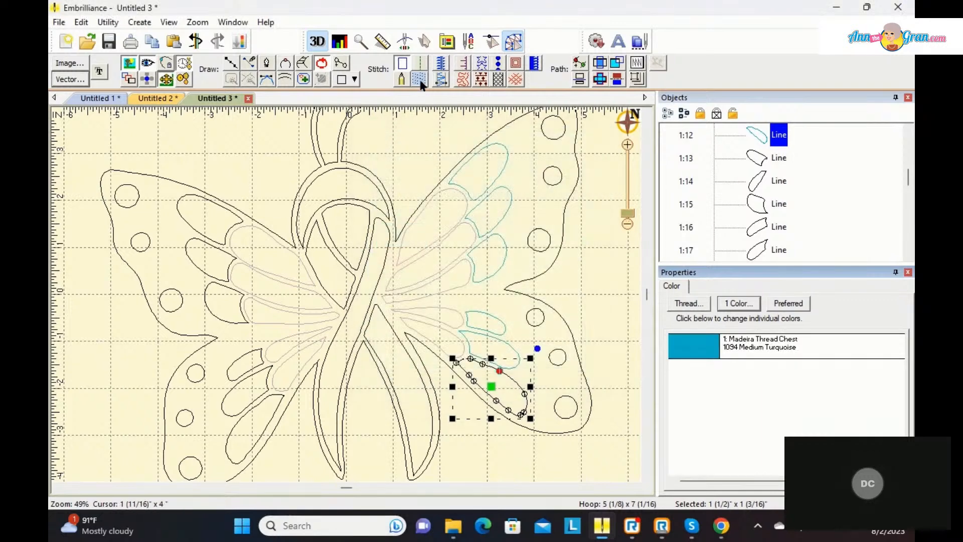
{"action": "left_click", "coordinate": [419, 79]}
{"action": "left_click", "coordinate": [479, 452]}
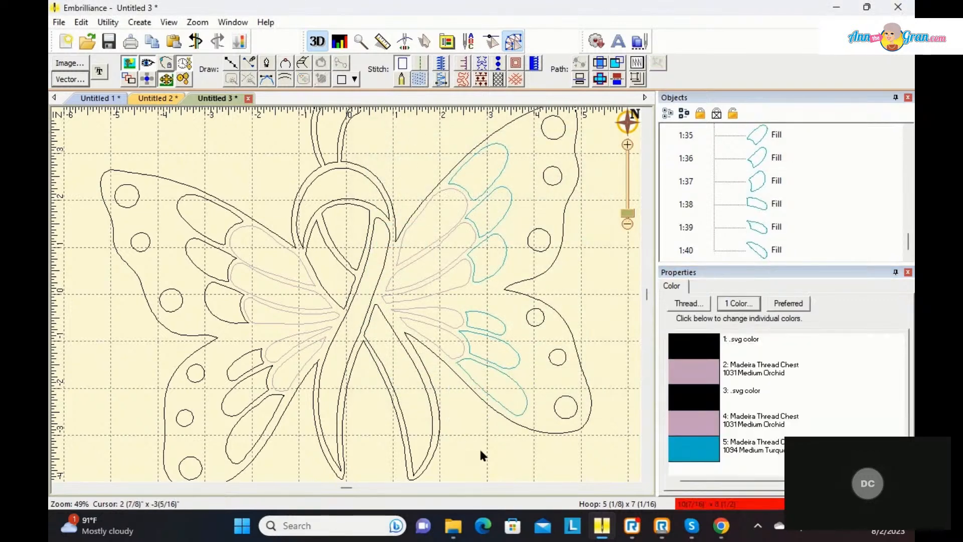
Step: Set the left lower wing's lowest outer petal to 1094 Medium Turquoise and convert it to a fill
{"action": "left_click", "coordinate": [239, 415]}
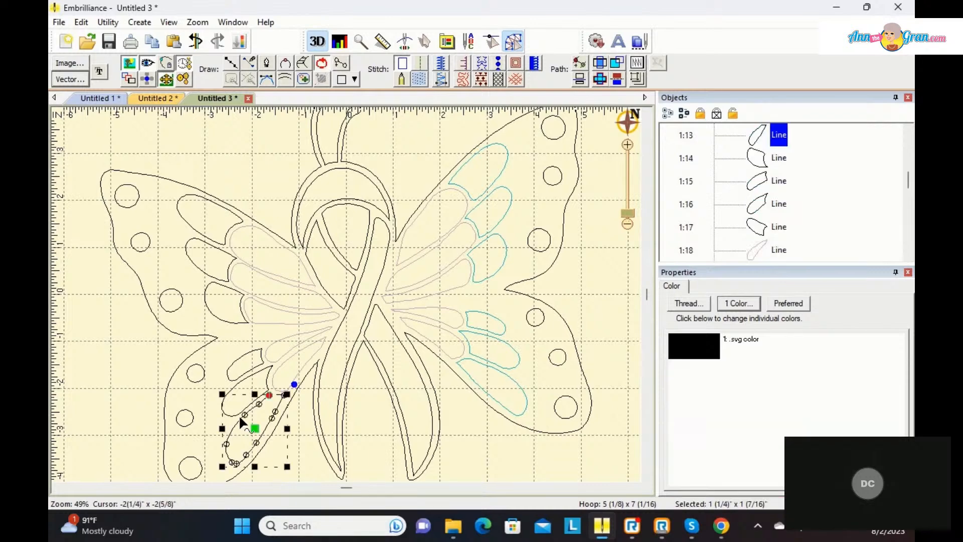
{"action": "left_click", "coordinate": [694, 354]}
{"action": "left_click", "coordinate": [409, 235]}
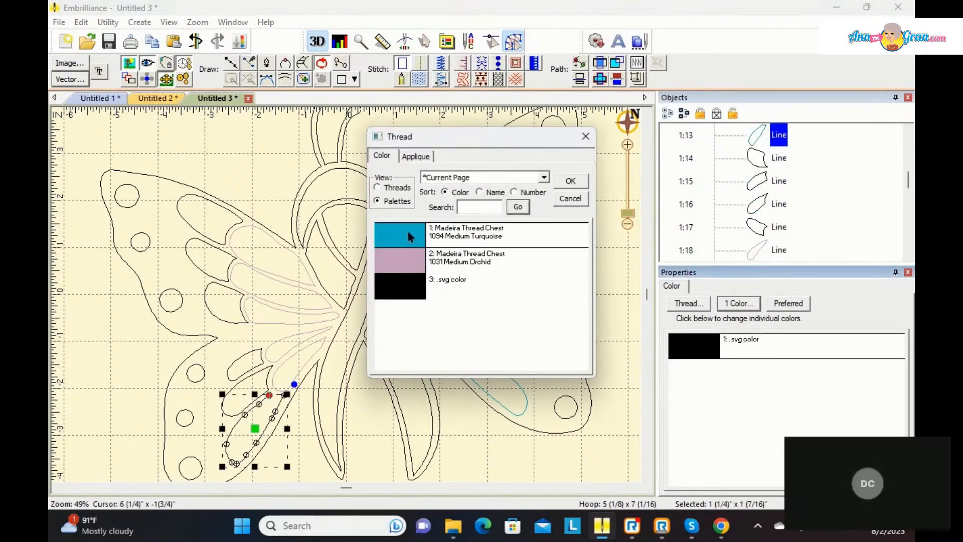
{"action": "left_click", "coordinate": [570, 185]}
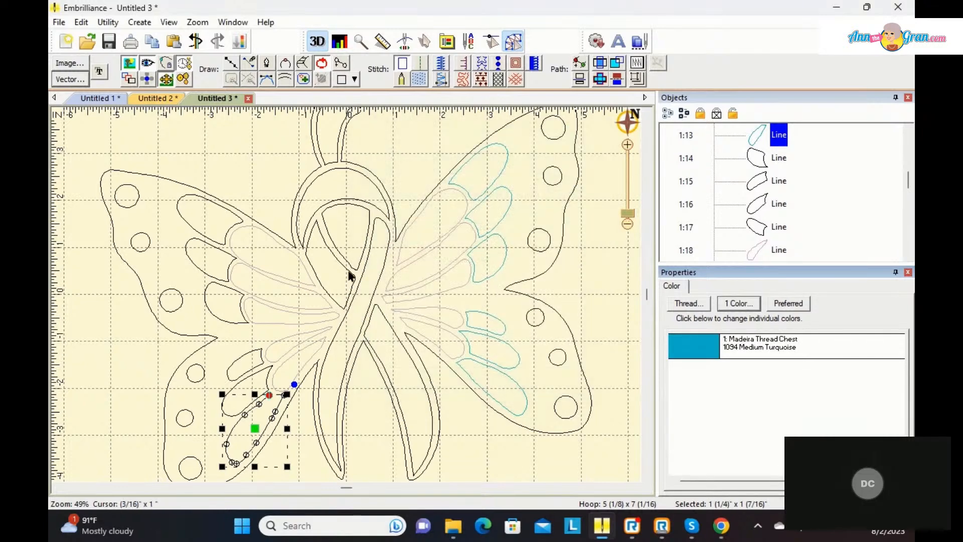
{"action": "left_click", "coordinate": [420, 79]}
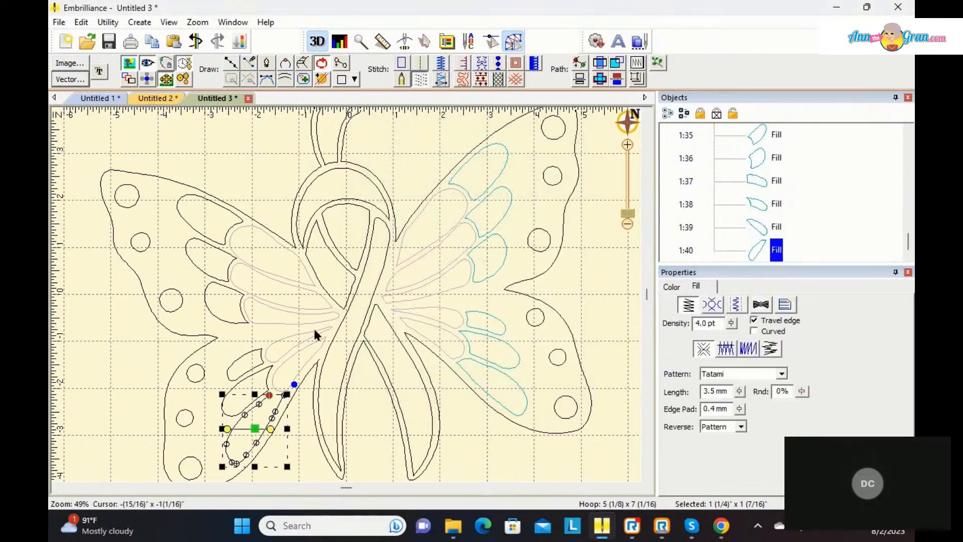
Step: Recolour the left lower wing's middle outer petal to 1094 Medium Turquoise and make it a fill
{"action": "left_click", "coordinate": [249, 388]}
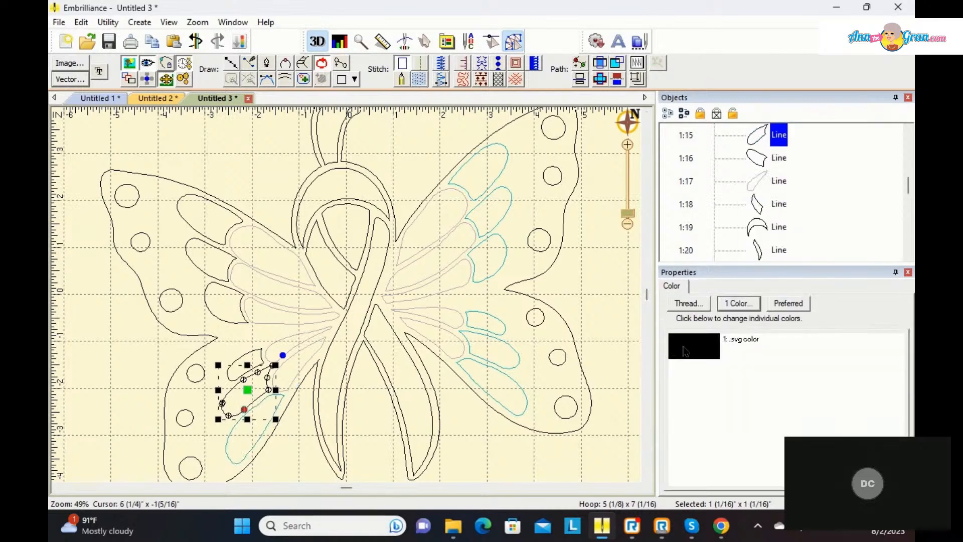
{"action": "double_click", "coordinate": [685, 348]}
{"action": "left_click", "coordinate": [415, 236]}
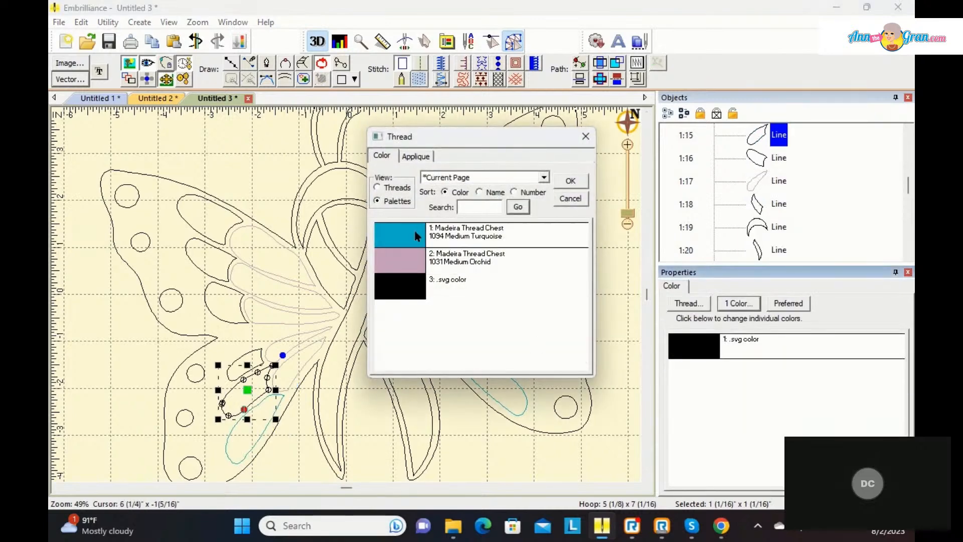
{"action": "left_click", "coordinate": [570, 182]}
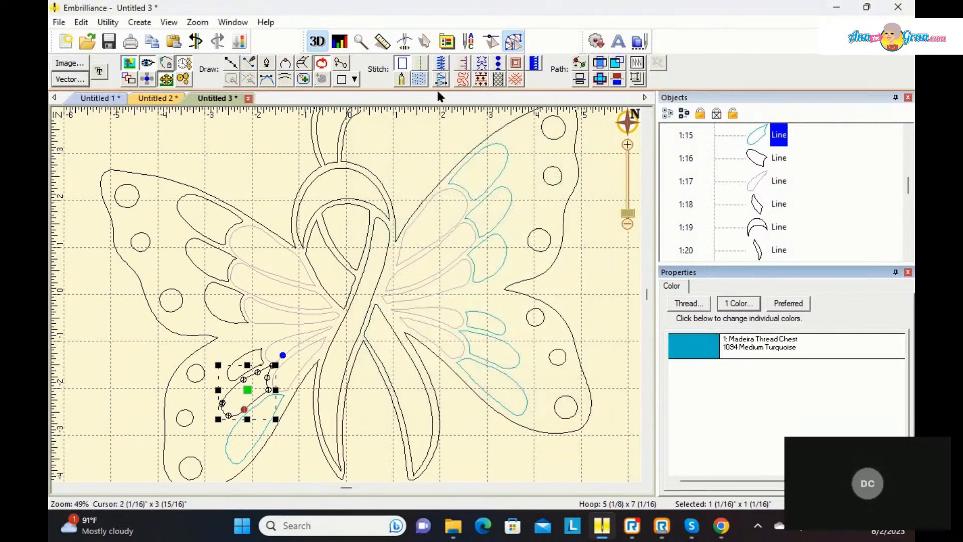
{"action": "left_click", "coordinate": [424, 76]}
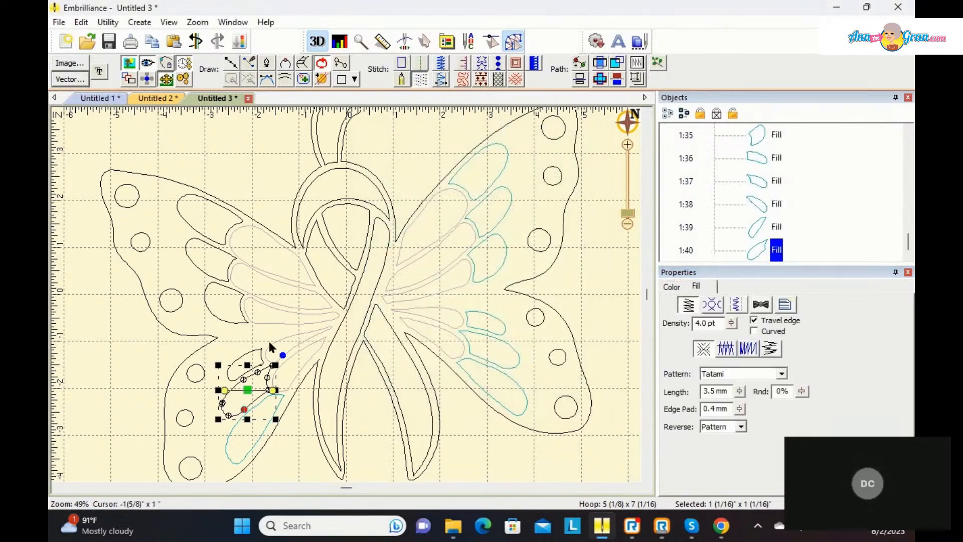
Step: Set the left lower wing's topmost outer petal to 1094 Medium Turquoise and convert it to a fill
{"action": "left_click", "coordinate": [259, 358]}
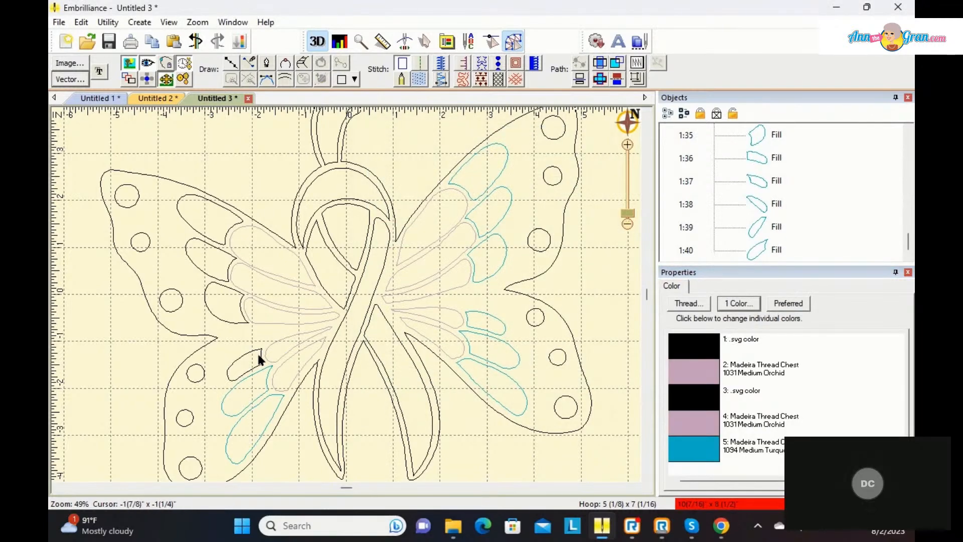
{"action": "left_click", "coordinate": [256, 357]}
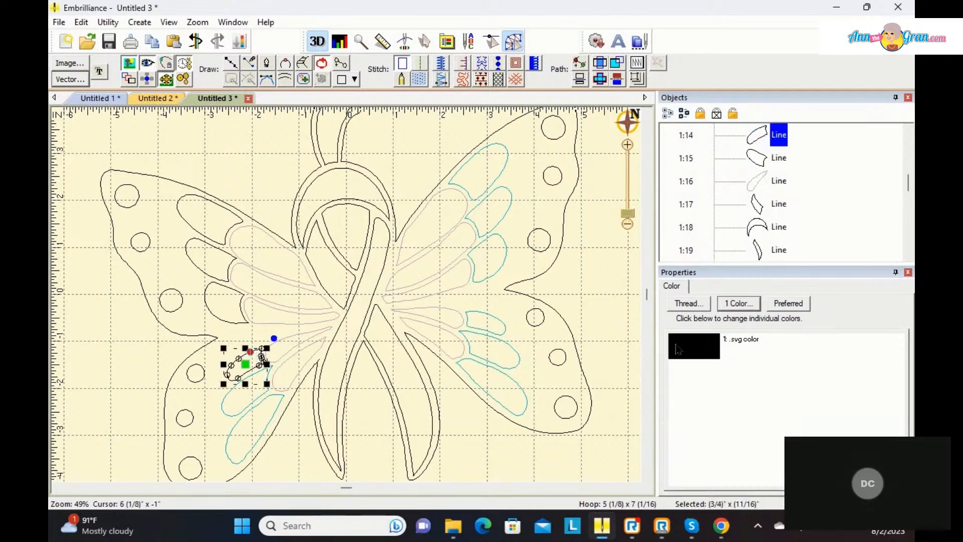
{"action": "left_click", "coordinate": [700, 345]}
{"action": "left_click", "coordinate": [421, 239]}
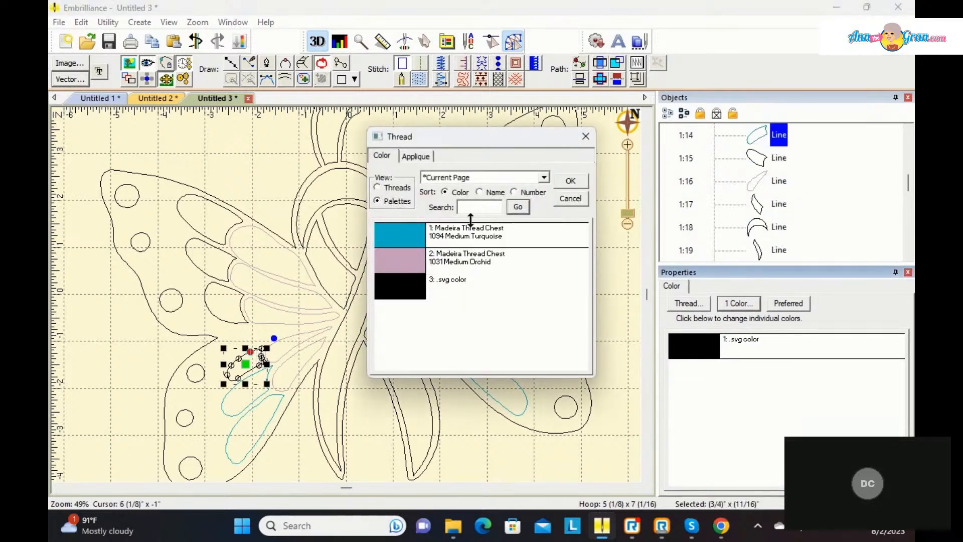
{"action": "left_click", "coordinate": [568, 178]}
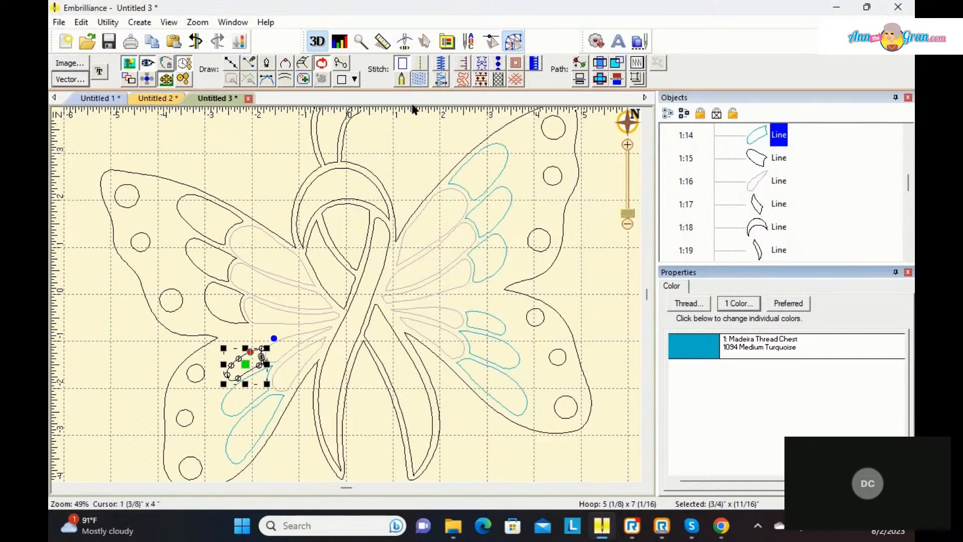
{"action": "left_click", "coordinate": [420, 83]}
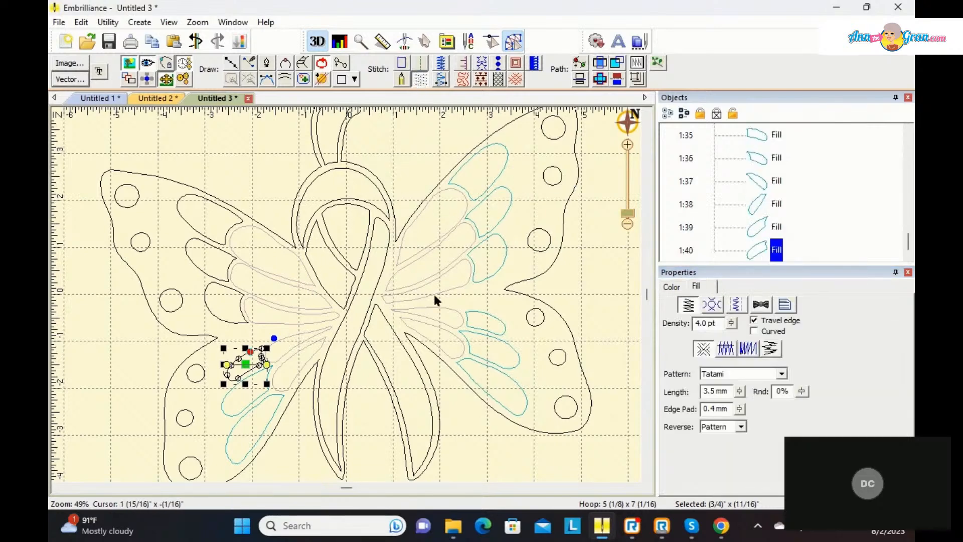
Step: Recolour the left upper wing's lowest outer petal to 1094 Medium Turquoise and convert it to a fill
{"action": "left_click", "coordinate": [218, 287]}
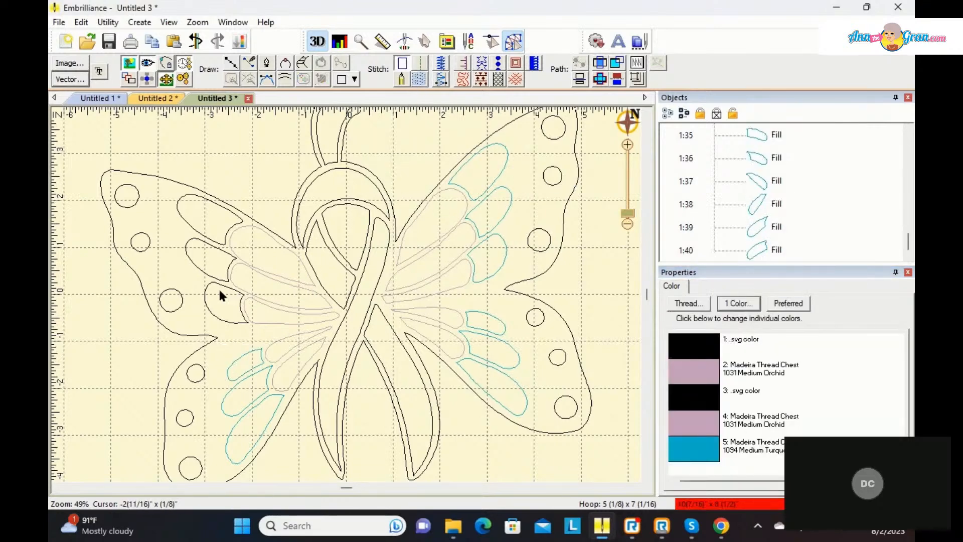
{"action": "left_click", "coordinate": [216, 285]}
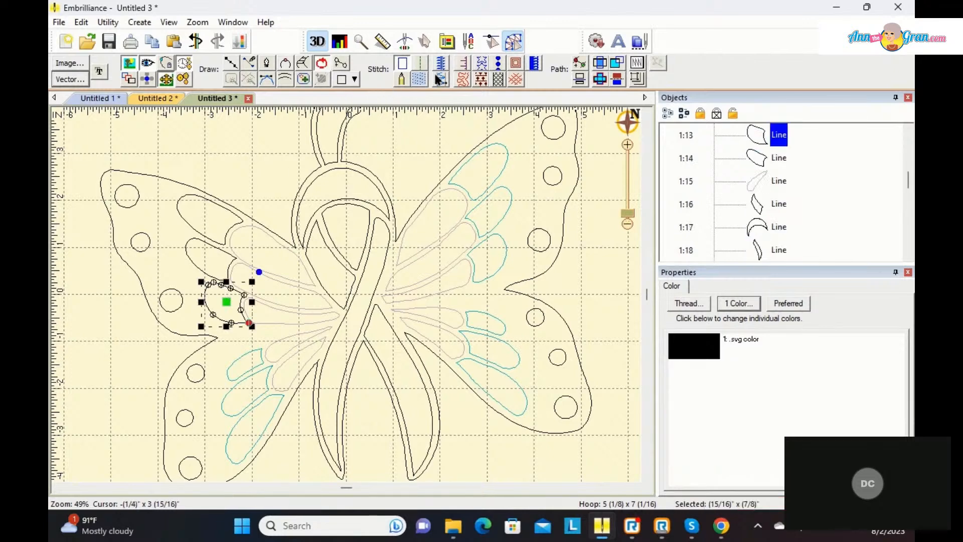
{"action": "left_click", "coordinate": [685, 303]}
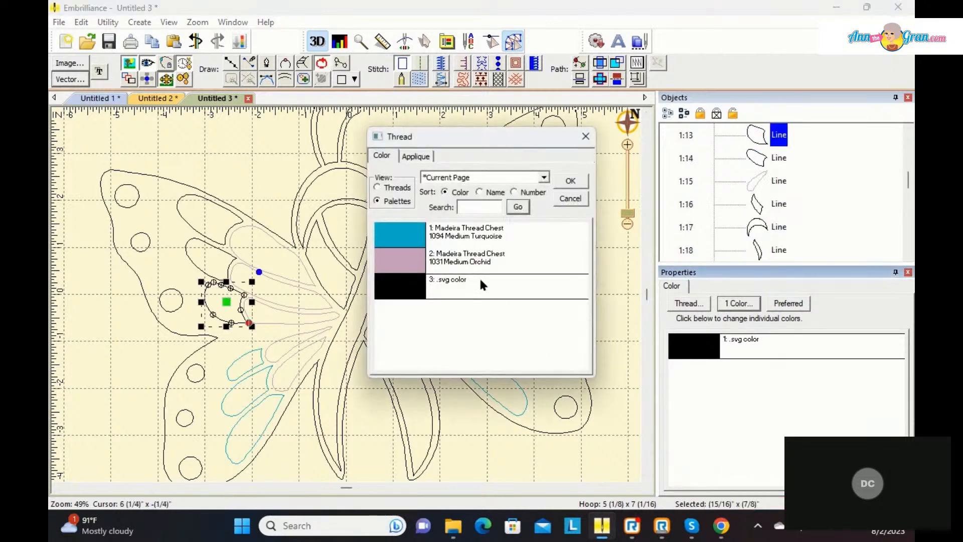
{"action": "left_click", "coordinate": [395, 237]}
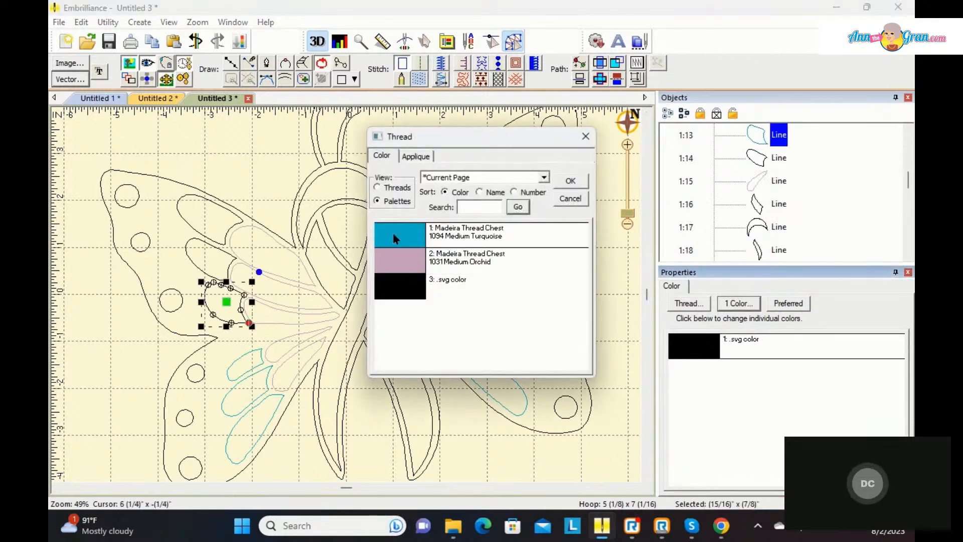
{"action": "left_click", "coordinate": [572, 181]}
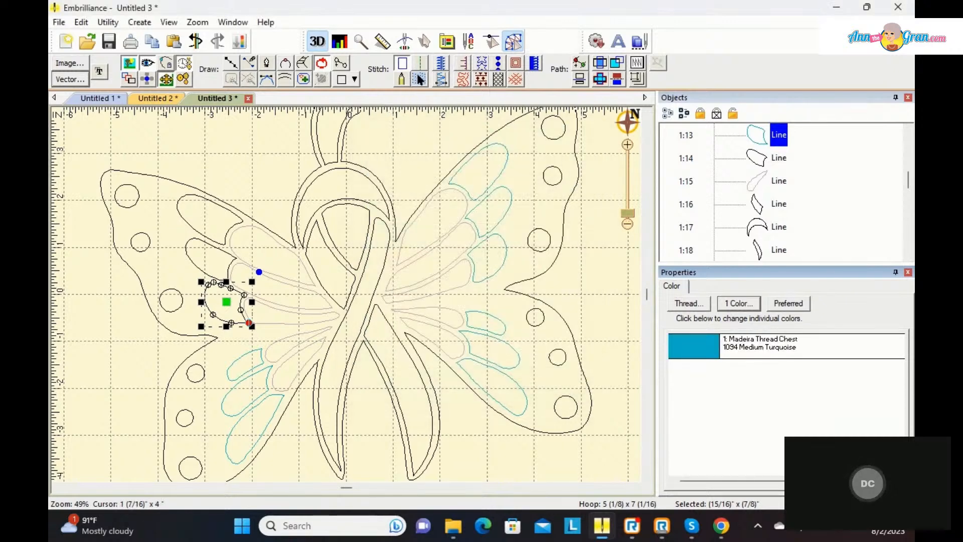
{"action": "left_click", "coordinate": [400, 80]}
Step: Set the left upper wing's middle outer petal to 1094 Medium Turquoise and make it a fill
{"action": "left_click", "coordinate": [211, 247]}
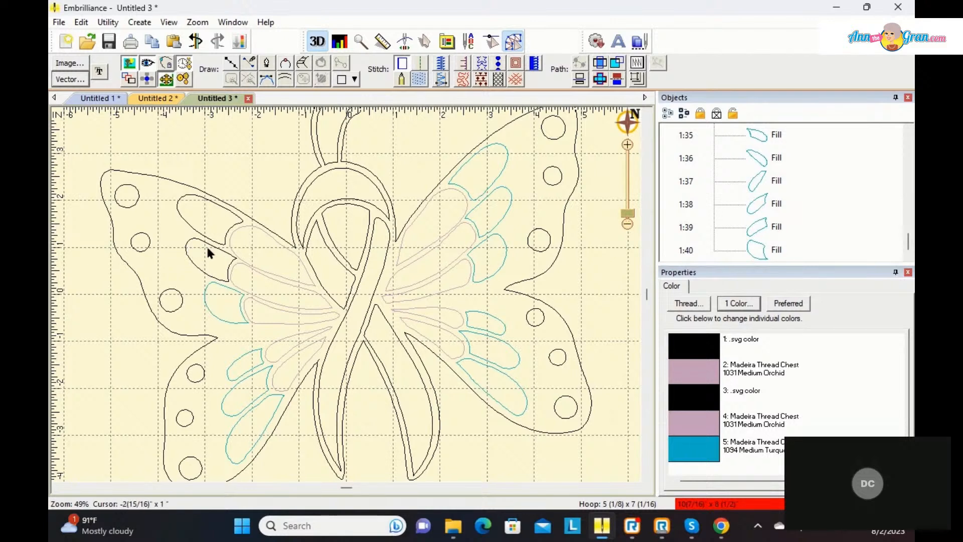
{"action": "left_click", "coordinate": [210, 248]}
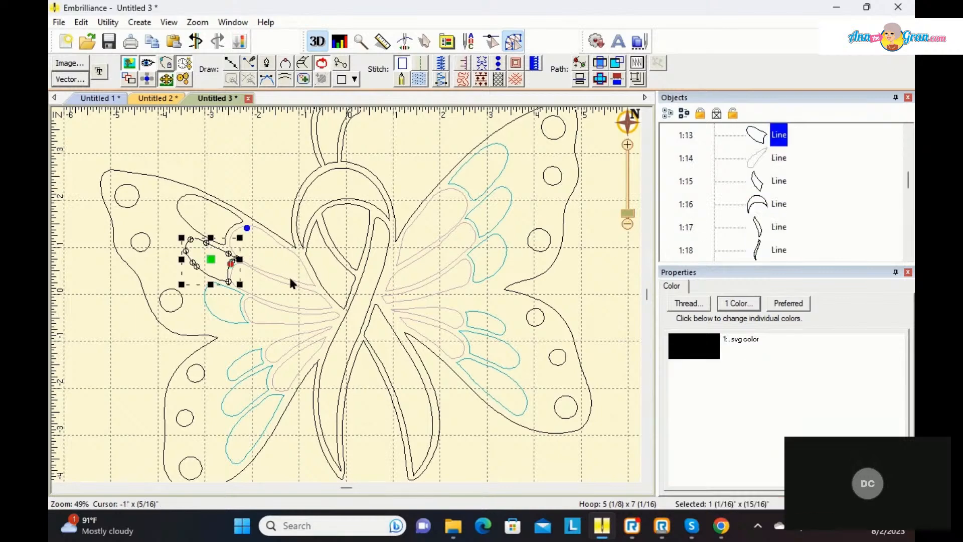
{"action": "left_click", "coordinate": [689, 303]}
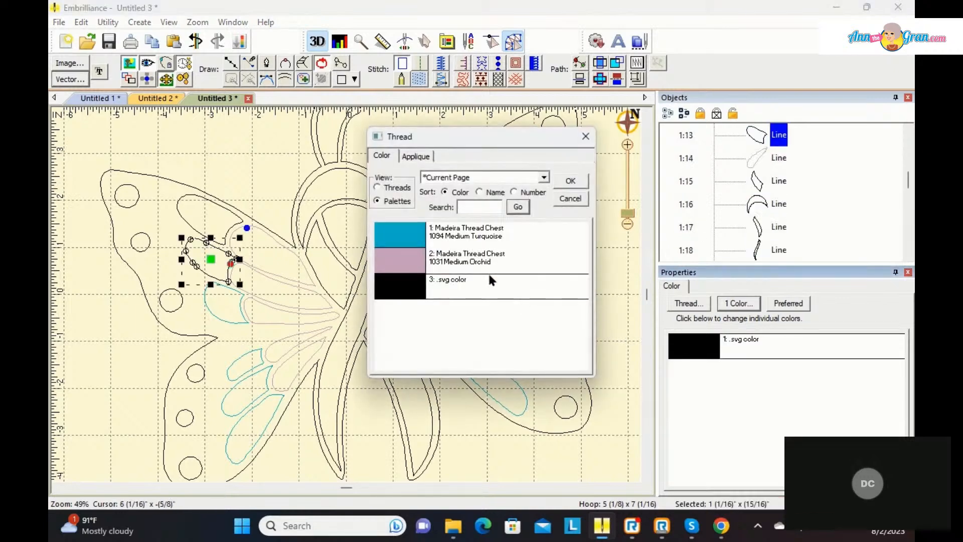
{"action": "left_click", "coordinate": [416, 241]}
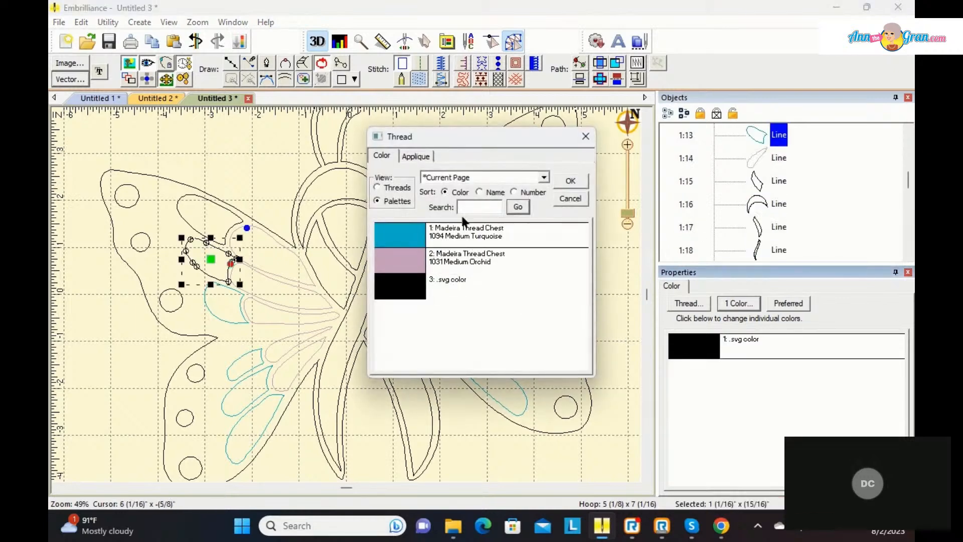
{"action": "left_click", "coordinate": [570, 181]}
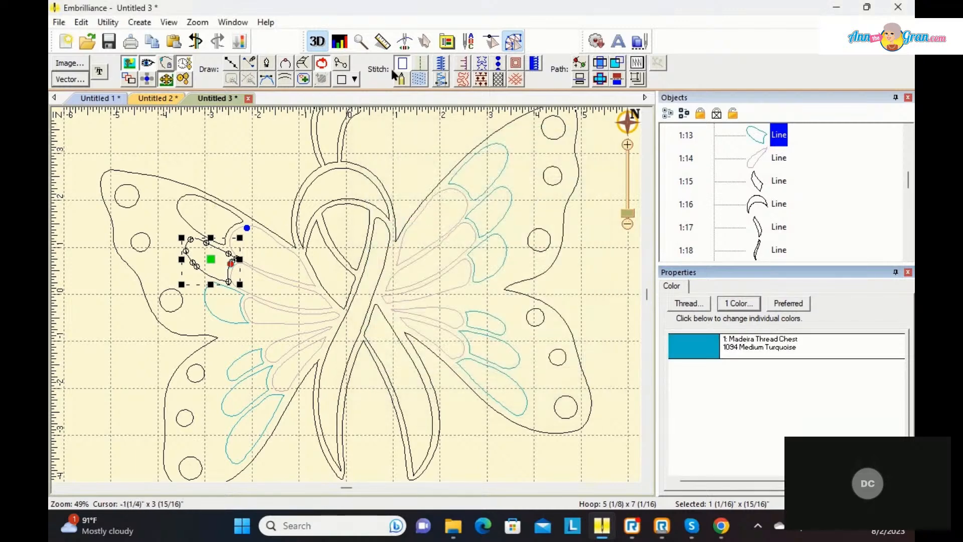
{"action": "left_click", "coordinate": [419, 80]}
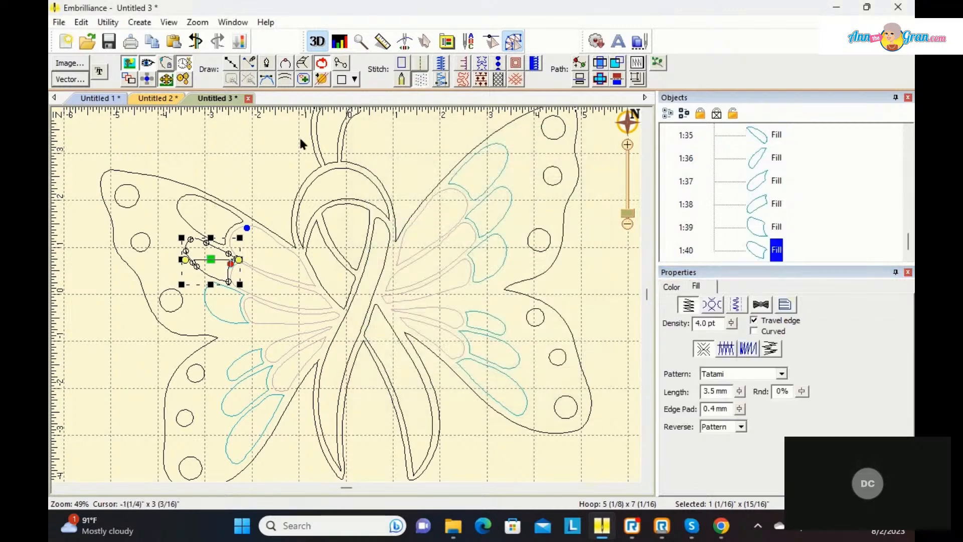
Step: Recolour the left upper wing's topmost outer petal outline to 1094 Medium Turquoise and deselect it
{"action": "left_click", "coordinate": [200, 195]}
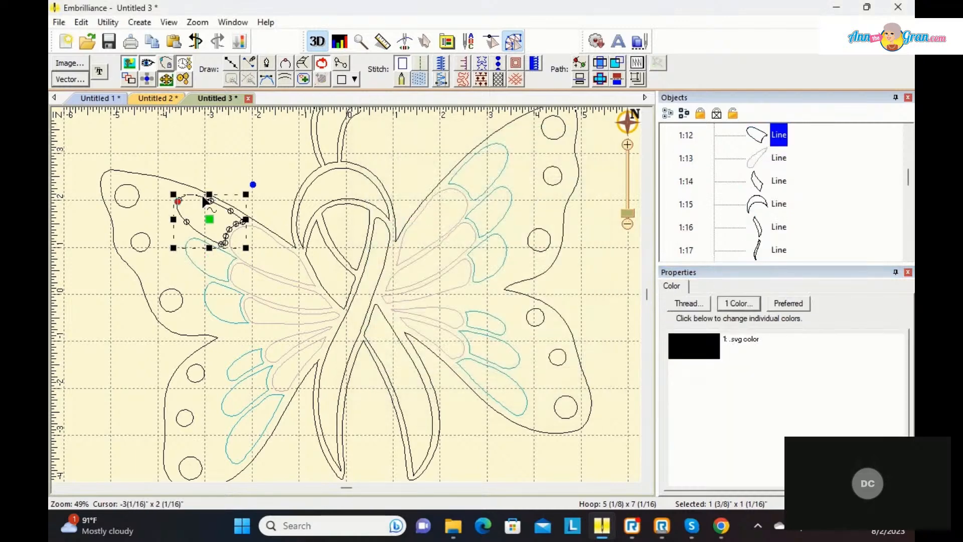
{"action": "left_click", "coordinate": [672, 351]}
{"action": "left_click", "coordinate": [406, 230]}
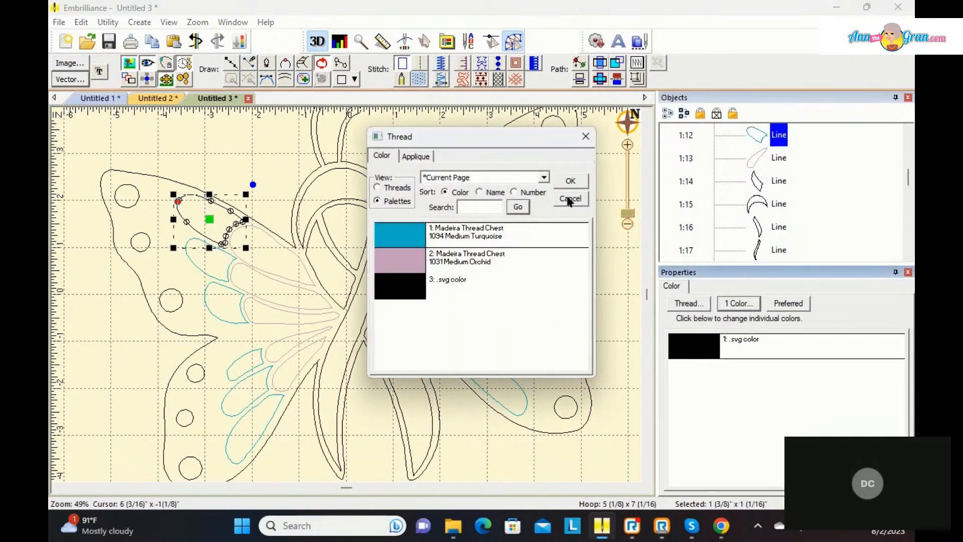
{"action": "left_click", "coordinate": [571, 182]}
{"action": "left_click", "coordinate": [576, 267]}
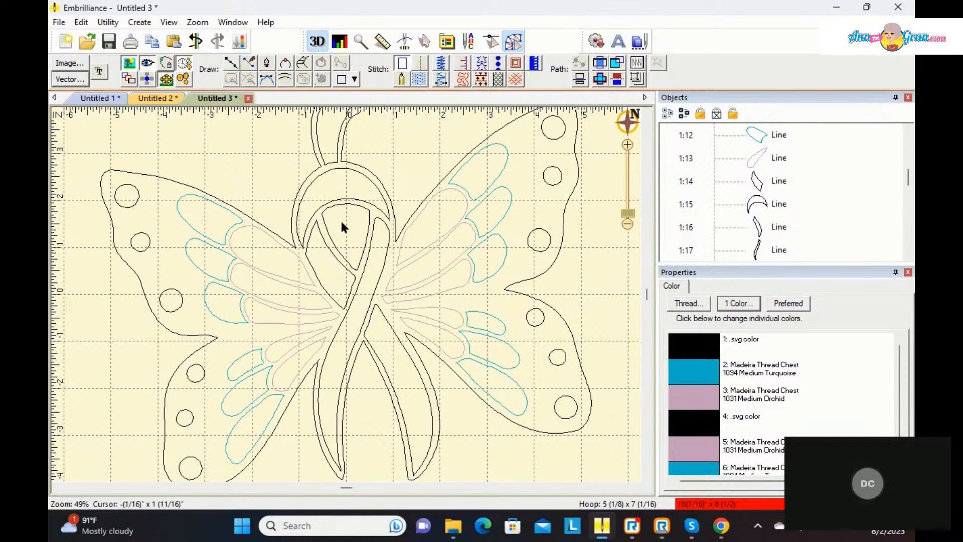
Step: Search the Madeira Thread Chest threads for pink and set the ribbon's top arch to 1116 Pink
{"action": "left_click", "coordinate": [346, 201]}
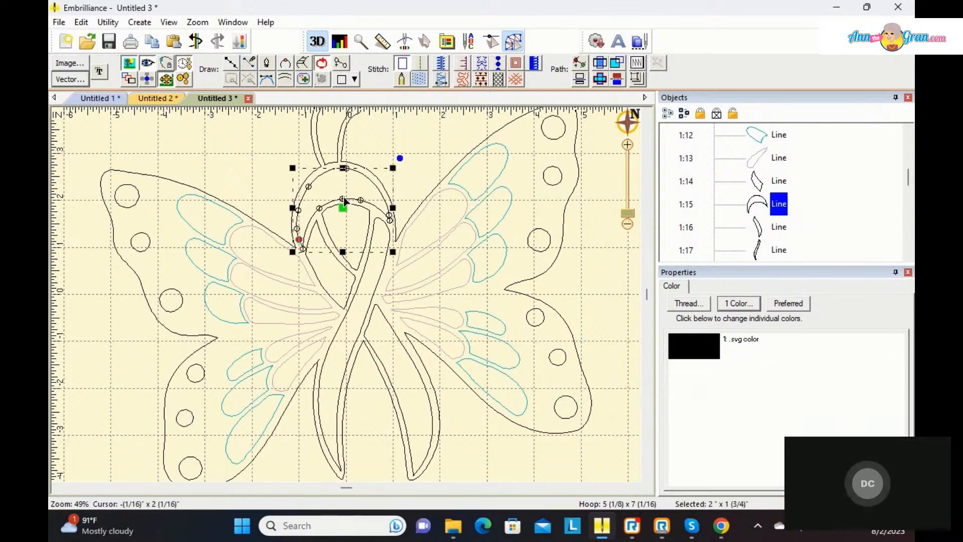
{"action": "left_click", "coordinate": [694, 352]}
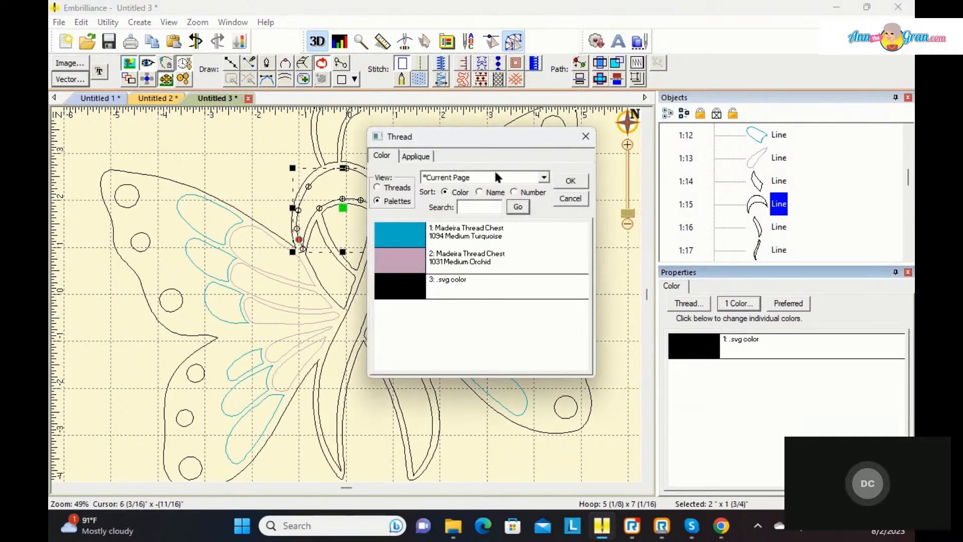
{"action": "left_click", "coordinate": [377, 186]}
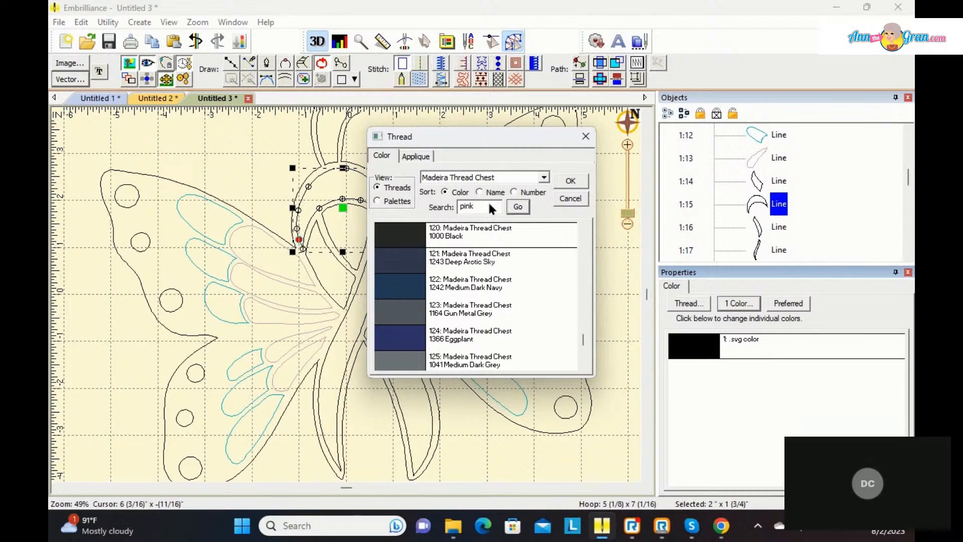
{"action": "left_click", "coordinate": [518, 208]}
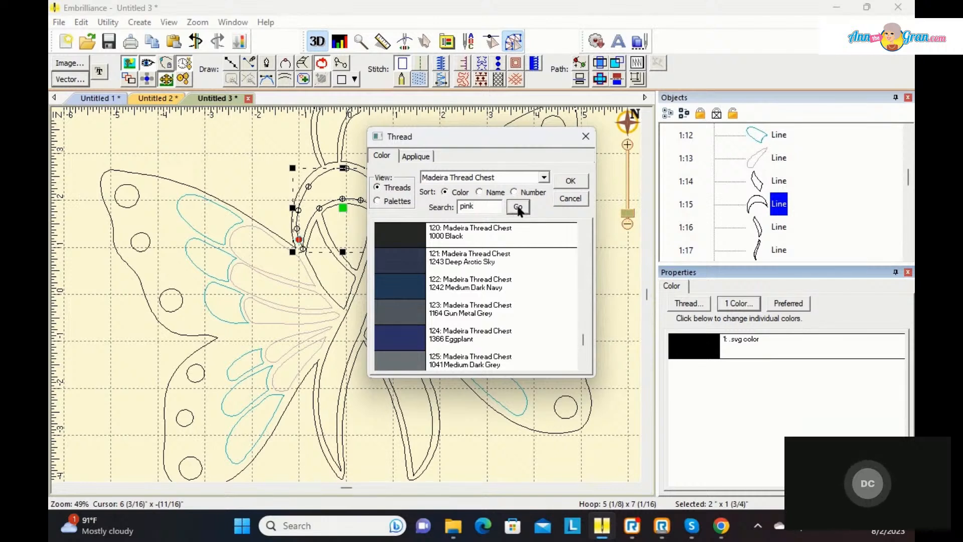
{"action": "left_click", "coordinate": [518, 208]}
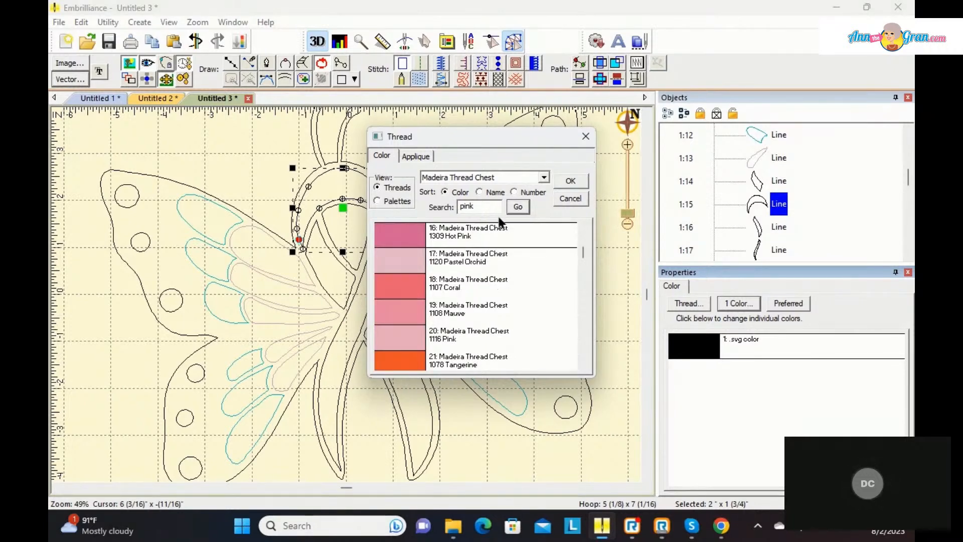
{"action": "left_click", "coordinate": [398, 332]}
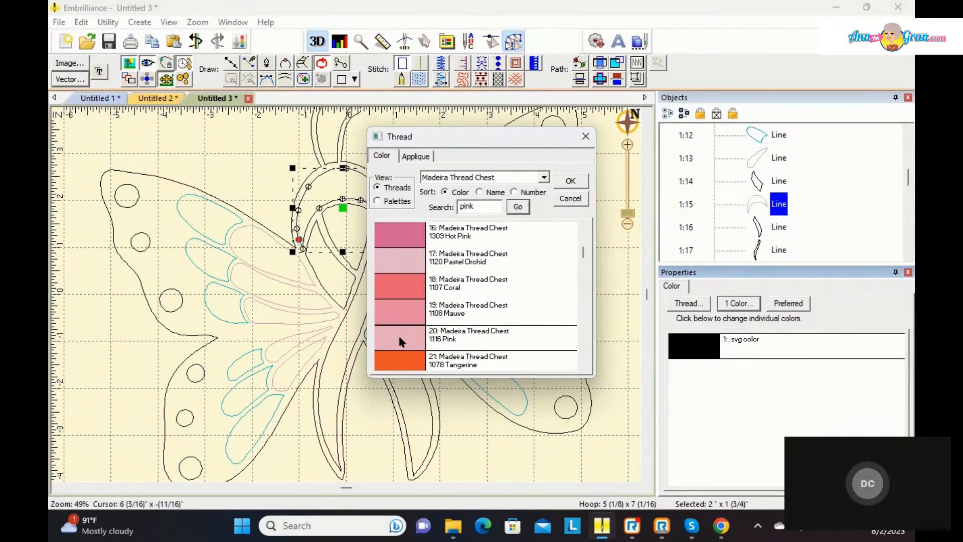
{"action": "left_click", "coordinate": [564, 181]}
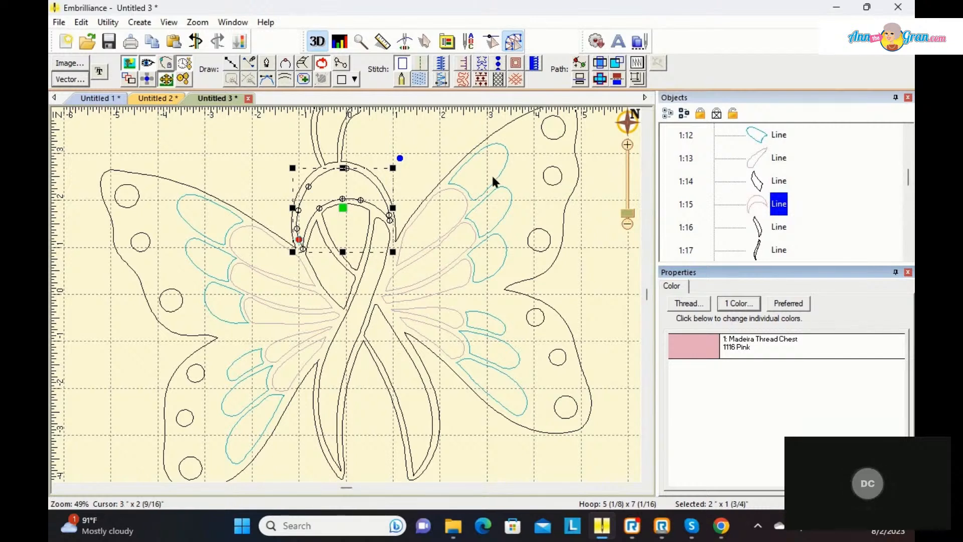
Step: Convert the ribbon's top arch to a satin column
{"action": "left_click", "coordinate": [439, 80]}
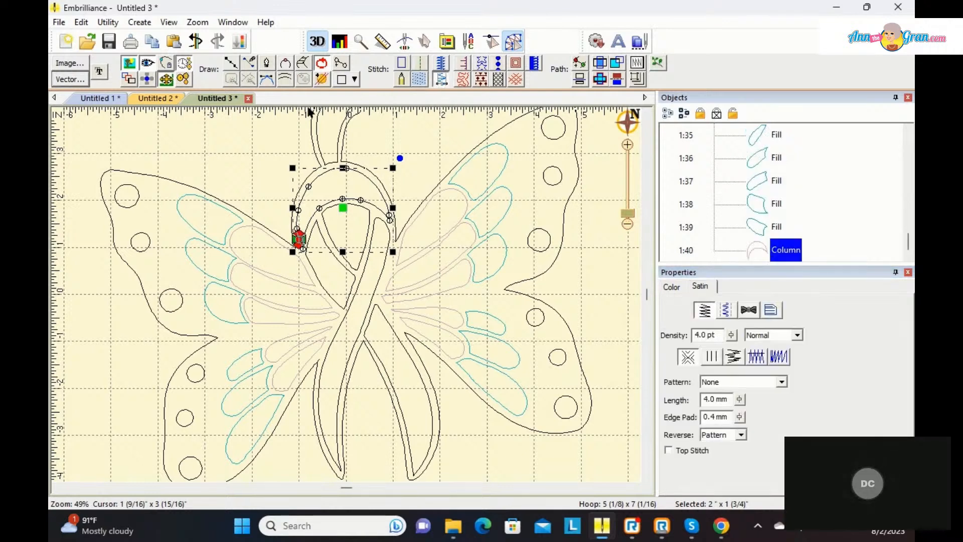
{"action": "left_click", "coordinate": [271, 154]}
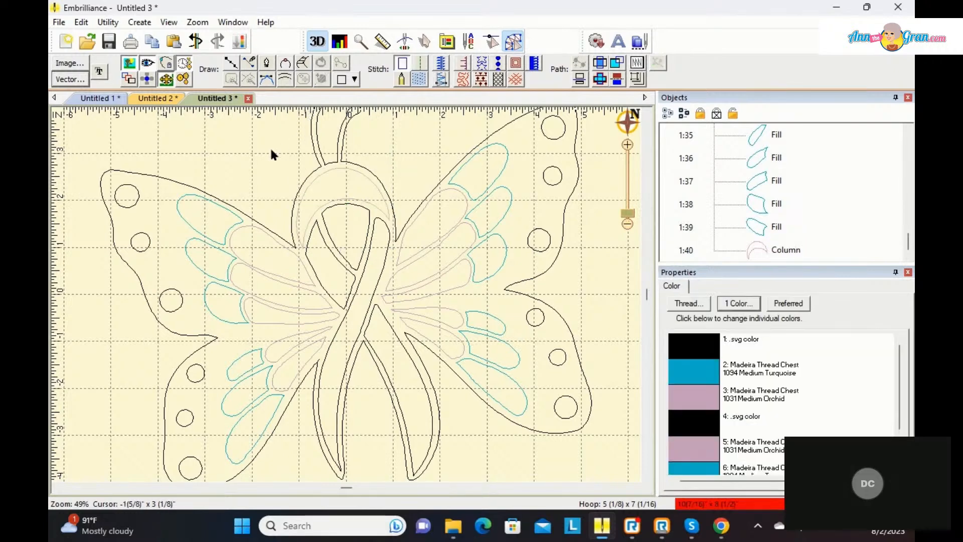
{"action": "left_click", "coordinate": [324, 177]}
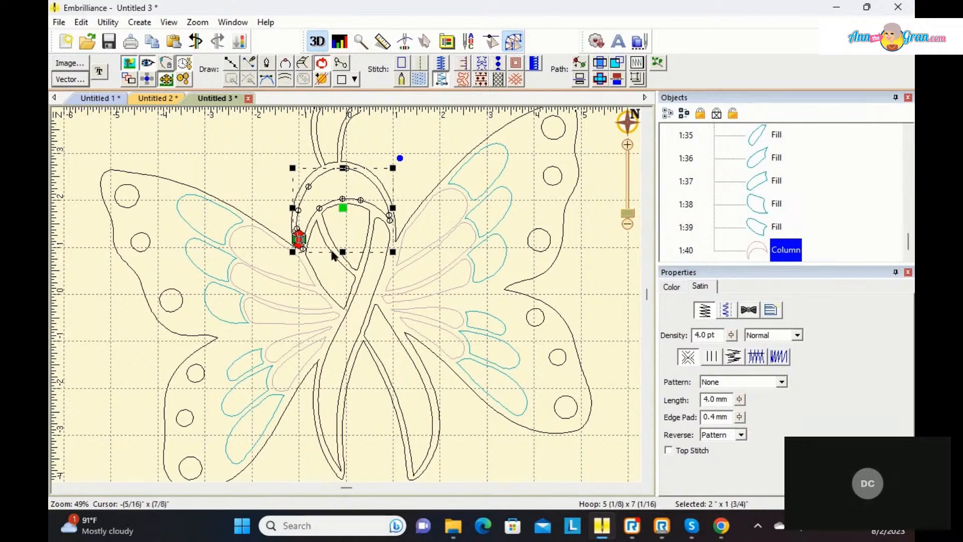
Step: Recolour the ribbon loop's left side section to 1116 Pink from the current page palette and convert it to a satin column
{"action": "left_click", "coordinate": [349, 279]}
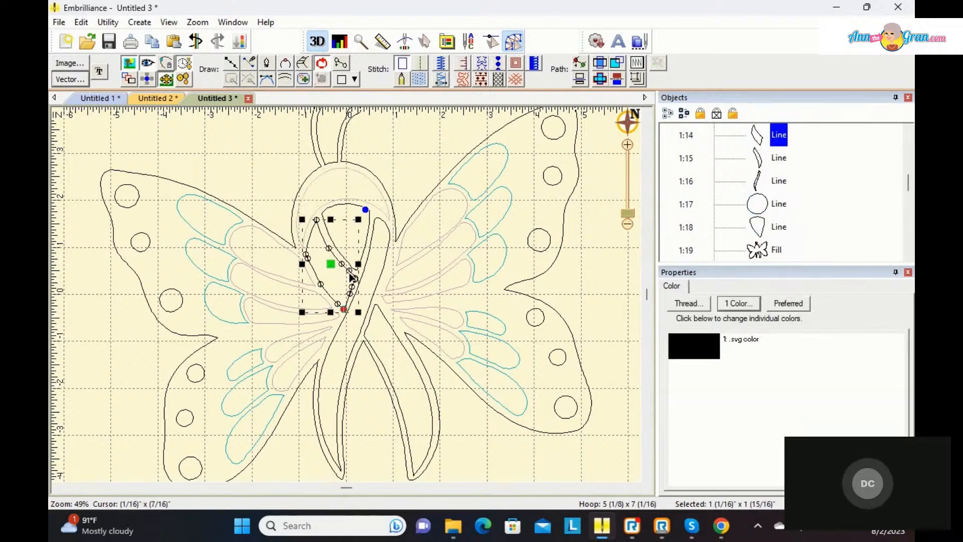
{"action": "double_click", "coordinate": [698, 343]}
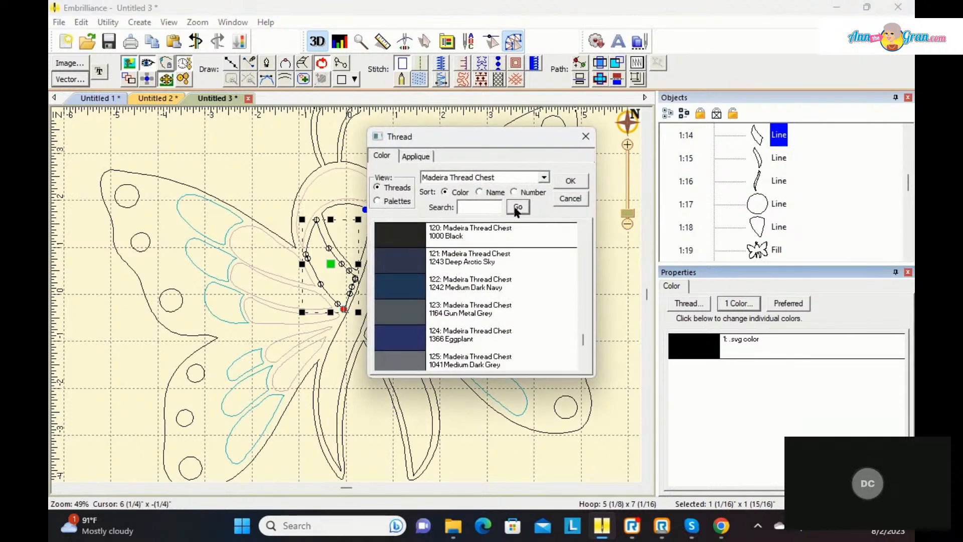
{"action": "left_click", "coordinate": [377, 201]}
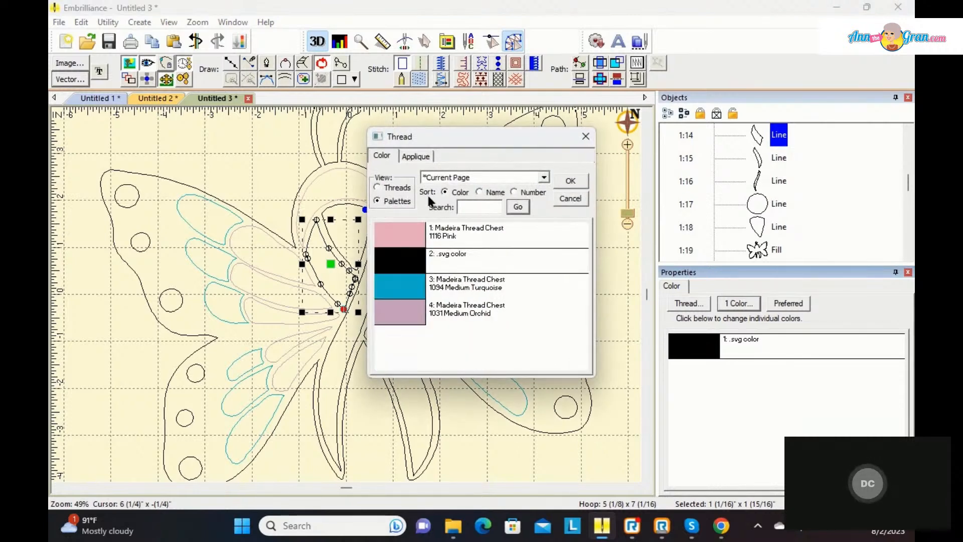
{"action": "left_click", "coordinate": [576, 179]}
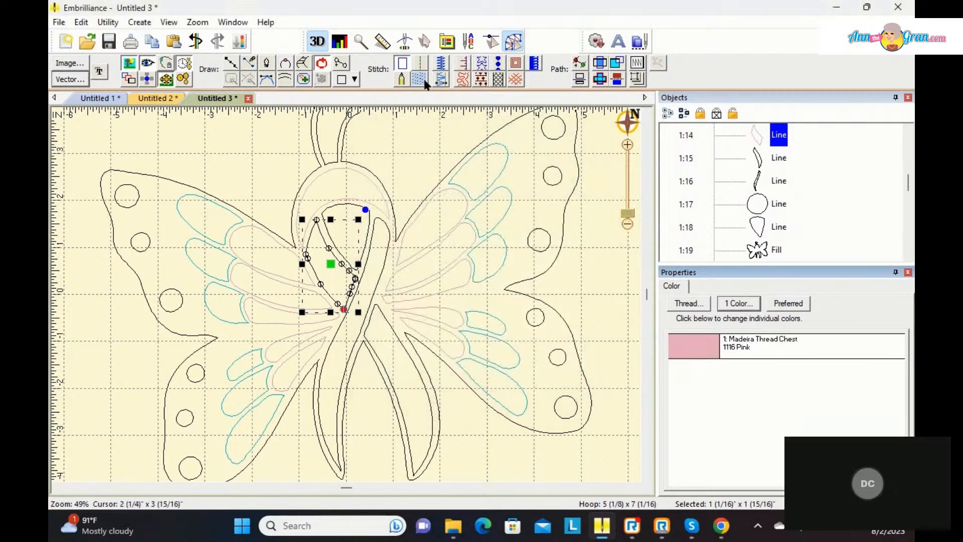
{"action": "left_click", "coordinate": [442, 79]}
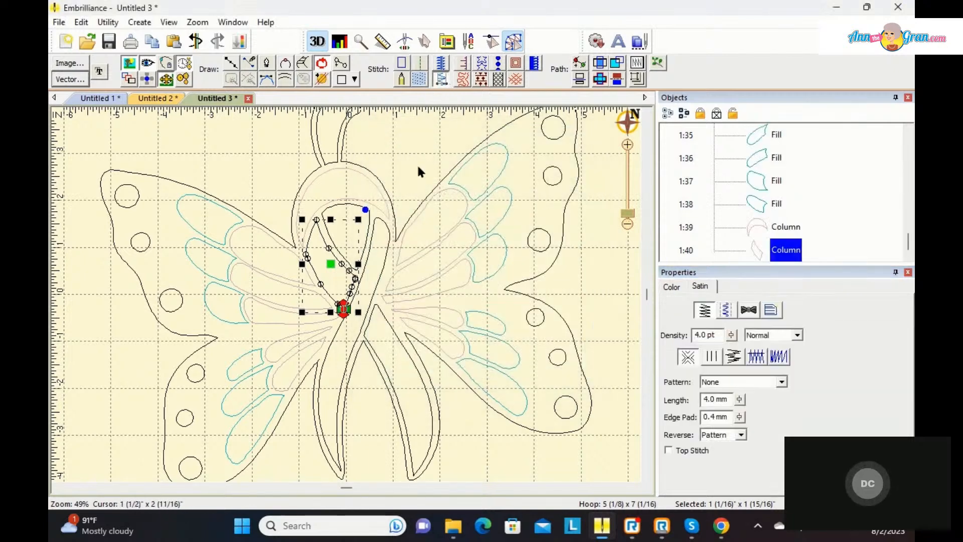
Step: Set the ribbon's lower right tail to 1116 Pink and convert it to a satin column
{"action": "left_click", "coordinate": [391, 329]}
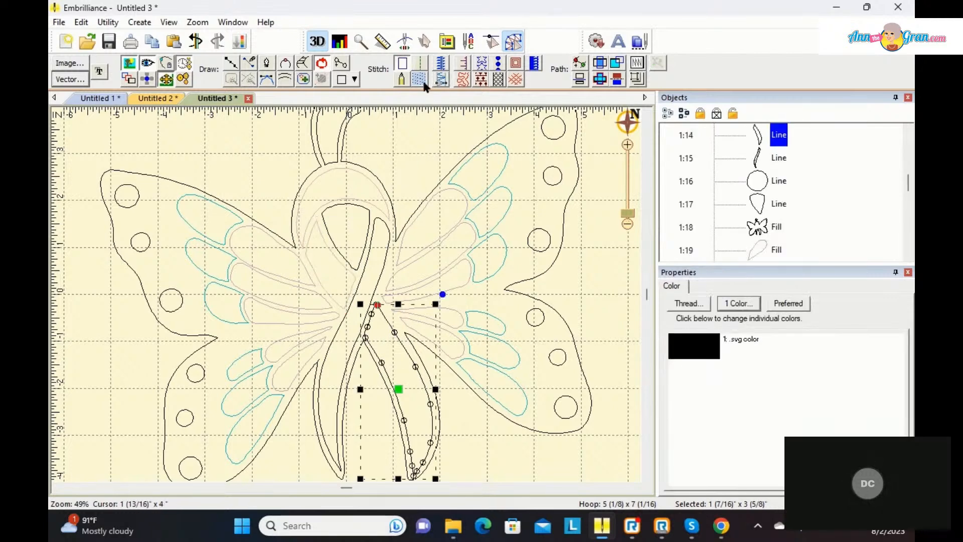
{"action": "left_click", "coordinate": [682, 347]}
{"action": "left_click", "coordinate": [419, 237]}
{"action": "left_click", "coordinate": [570, 179]}
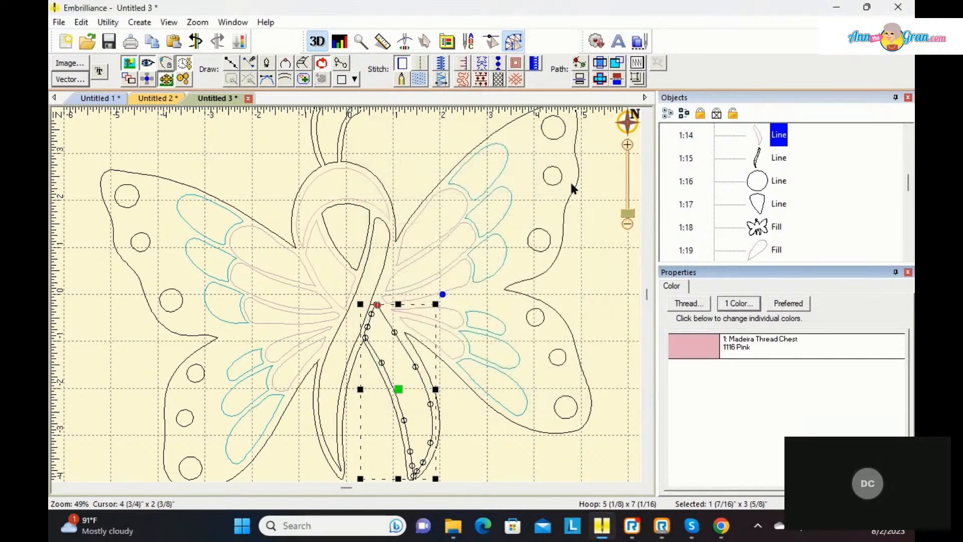
{"action": "left_click", "coordinate": [435, 79]}
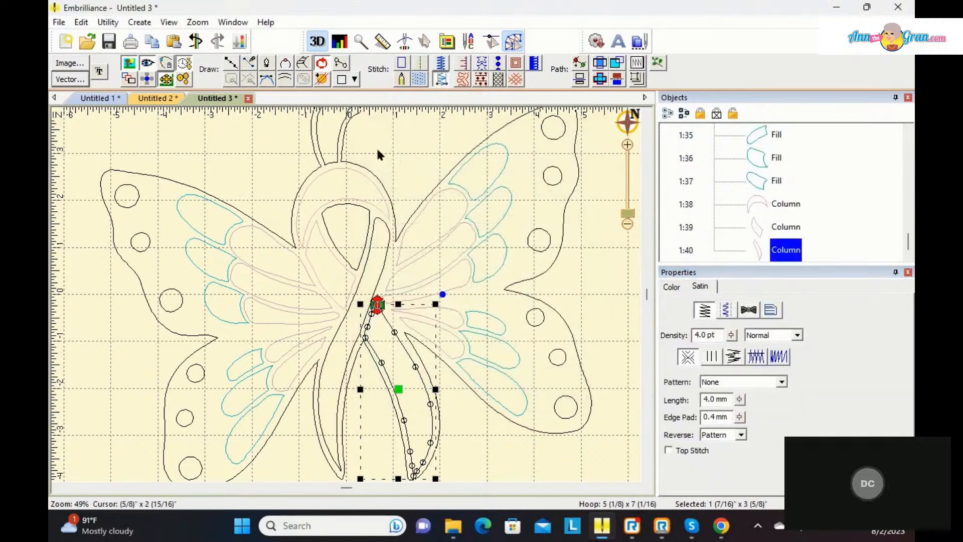
Step: Recolour the long ribbon strand crossing from upper right to the lower left tail to 1116 Pink and make it a satin column
{"action": "left_click", "coordinate": [383, 258]}
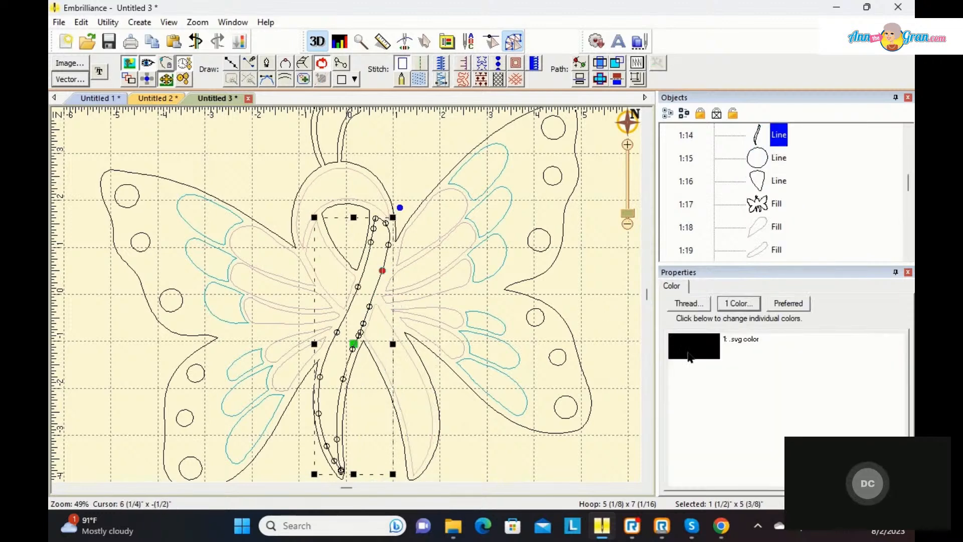
{"action": "left_click", "coordinate": [686, 348]}
{"action": "left_click", "coordinate": [403, 246]}
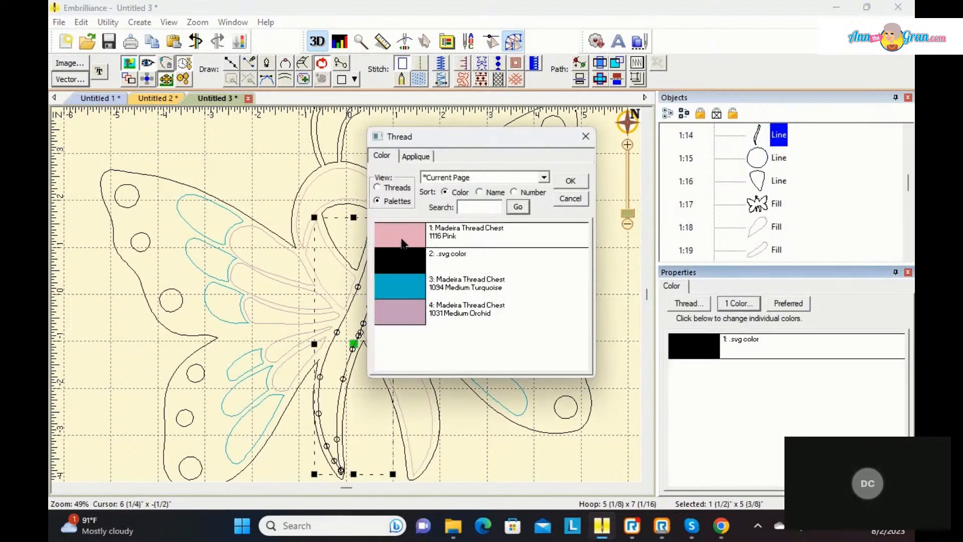
{"action": "left_click", "coordinate": [568, 180]}
{"action": "left_click", "coordinate": [440, 79]}
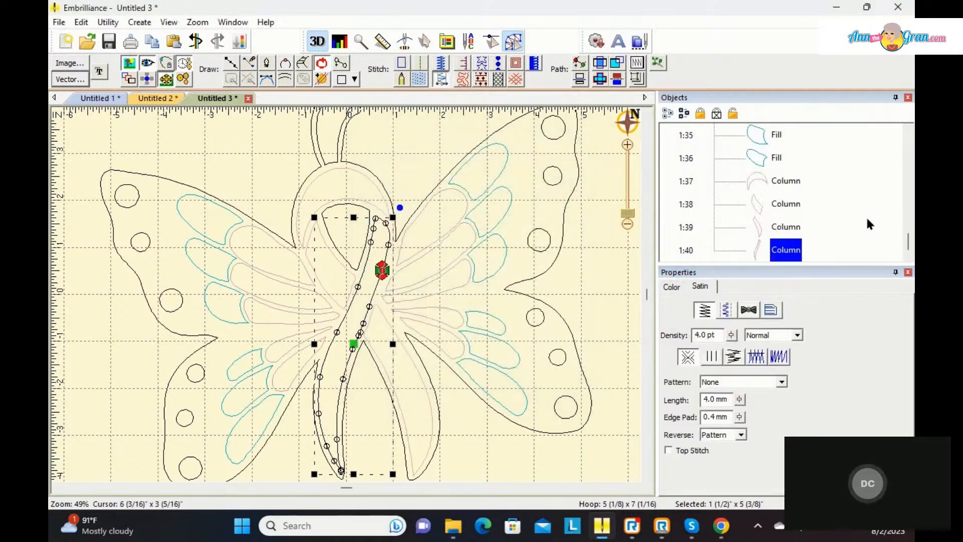
Step: Recolour the teardrop shape inside the ribbon loop to 1094 Medium Turquoise and convert it to a fill
{"action": "left_click", "coordinate": [329, 236]}
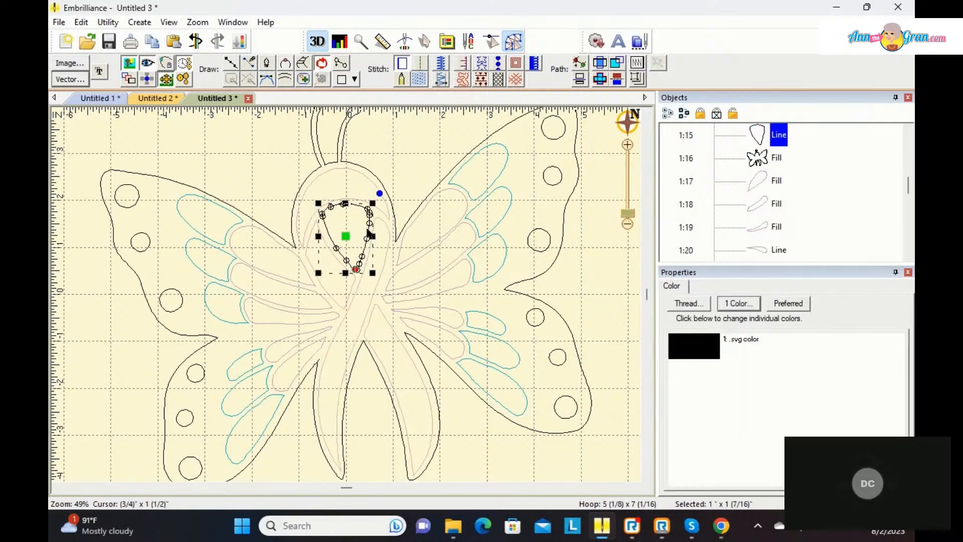
{"action": "left_click", "coordinate": [684, 350]}
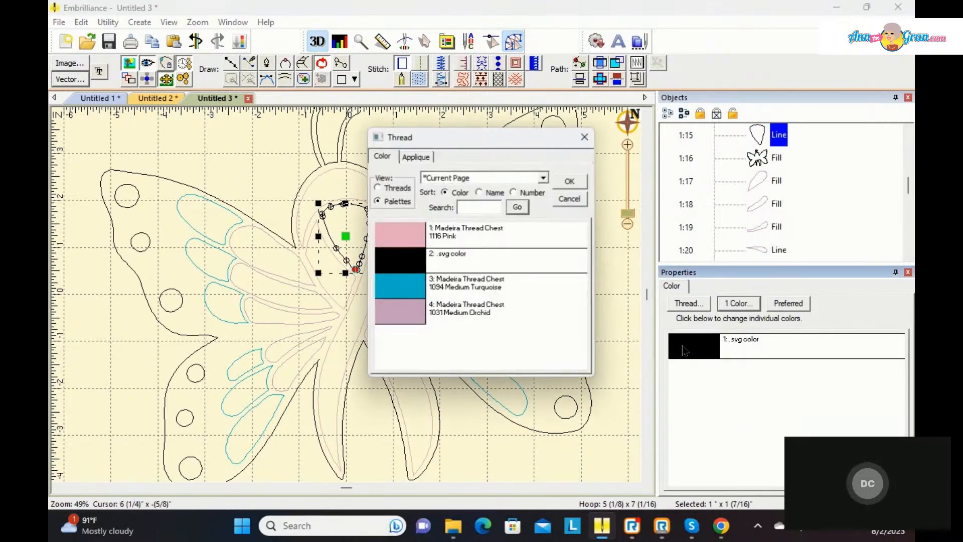
{"action": "left_click", "coordinate": [394, 294]}
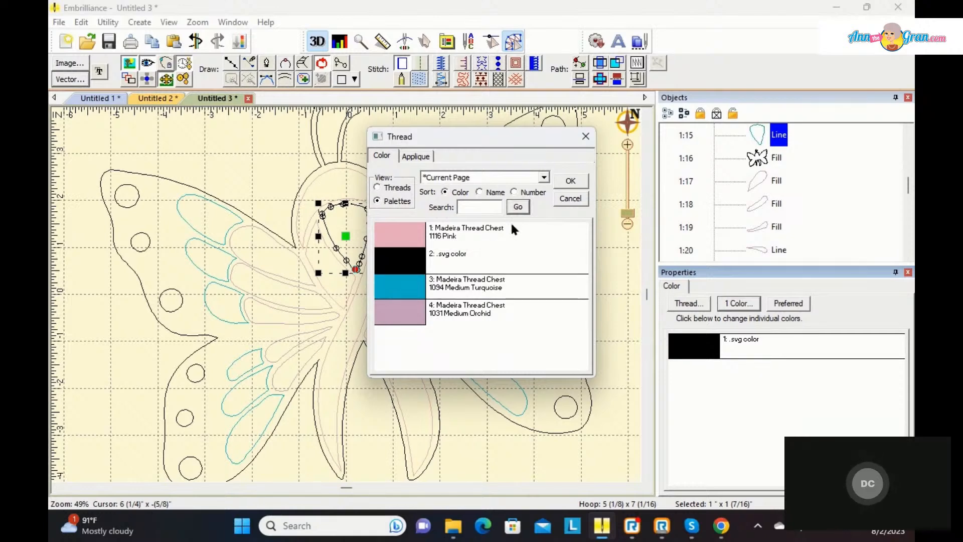
{"action": "left_click", "coordinate": [570, 181]}
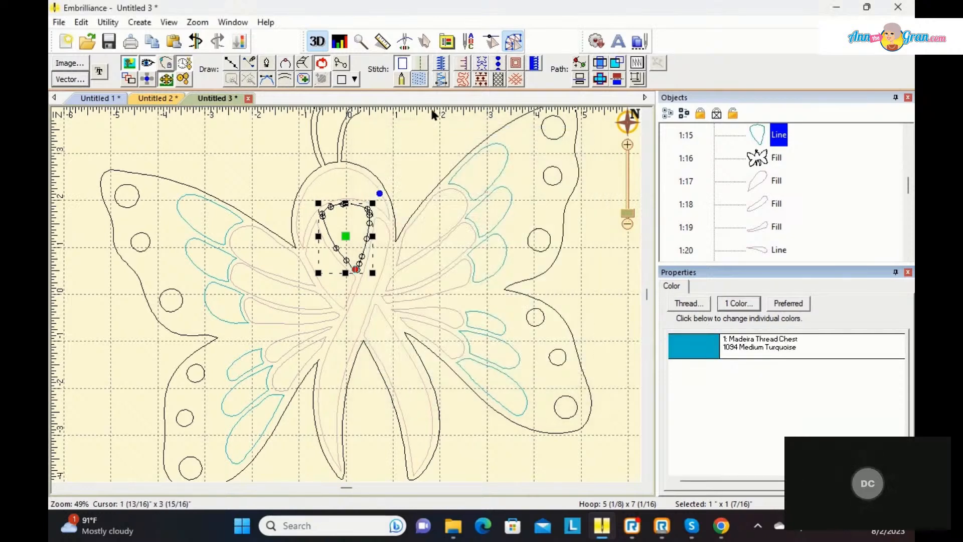
{"action": "left_click", "coordinate": [420, 78]}
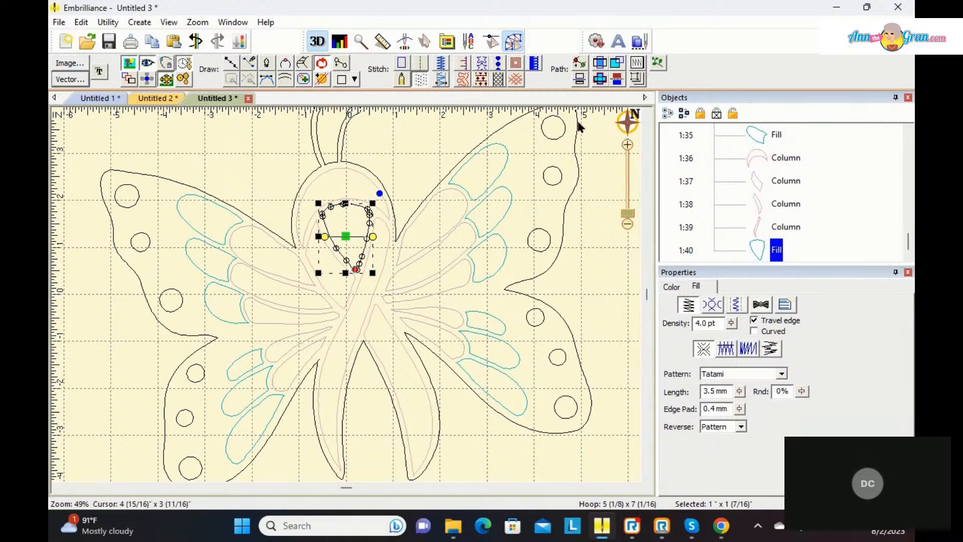
Step: Select all the black circle outlines on both wings and recolour them to 1068 Yellow from the Madeira Thread Chest threads
{"action": "left_click_drag", "start_coordinate": [910, 246], "coordinate": [896, 175]}
{"action": "left_click", "coordinate": [780, 182]}
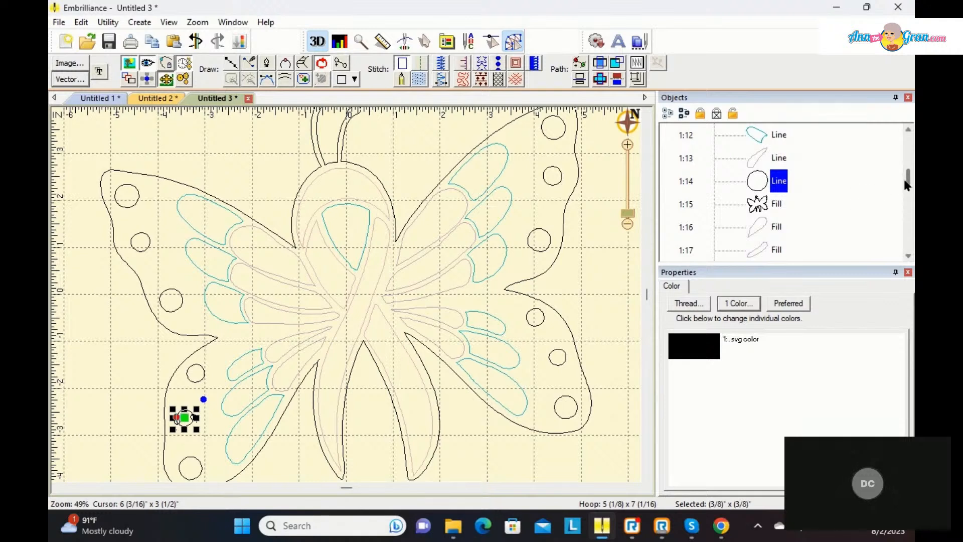
{"action": "left_click_drag", "start_coordinate": [910, 185], "coordinate": [913, 179]}
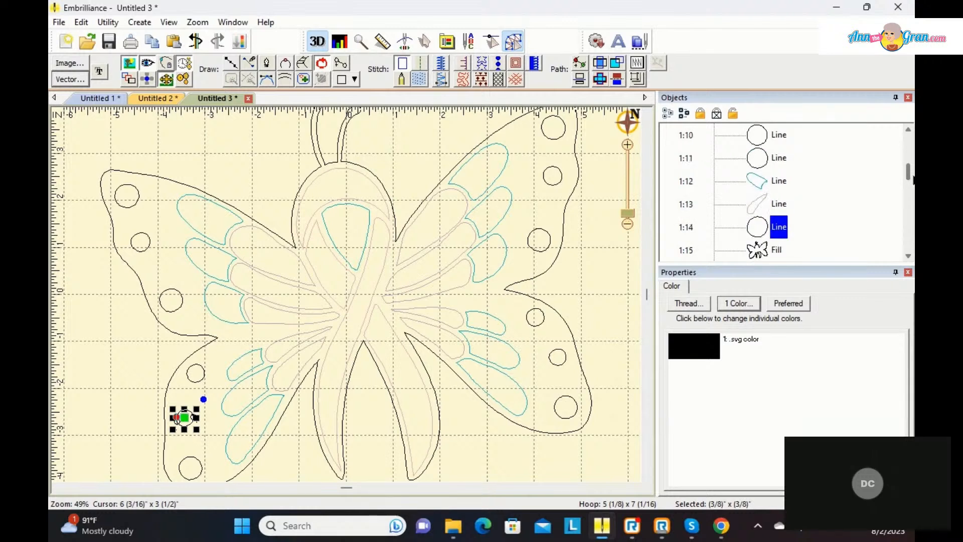
{"action": "left_click_drag", "start_coordinate": [913, 179], "coordinate": [913, 175]}
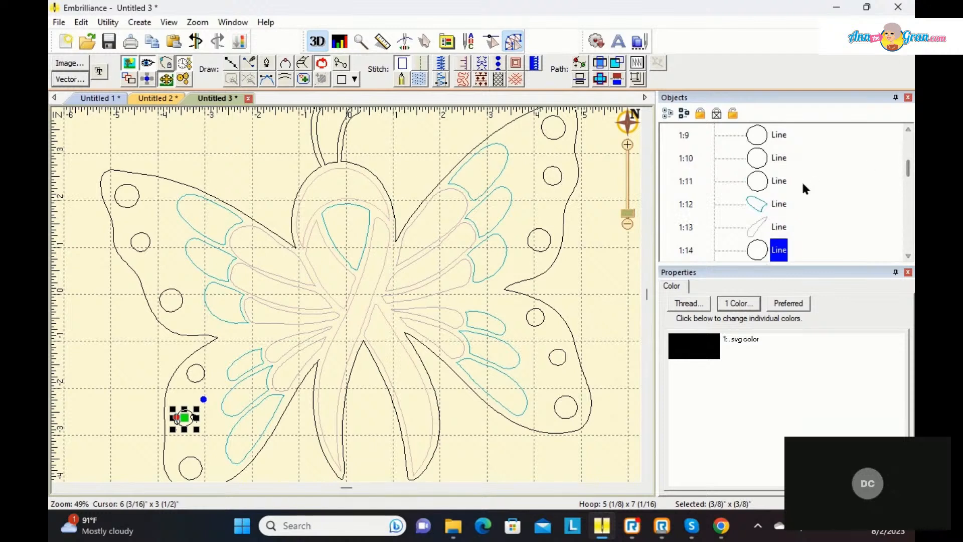
{"action": "left_click", "coordinate": [783, 181], "text": "ctrl"}
{"action": "left_click", "coordinate": [782, 158], "text": "ctrl"}
{"action": "left_click", "coordinate": [782, 135], "text": "ctrl"}
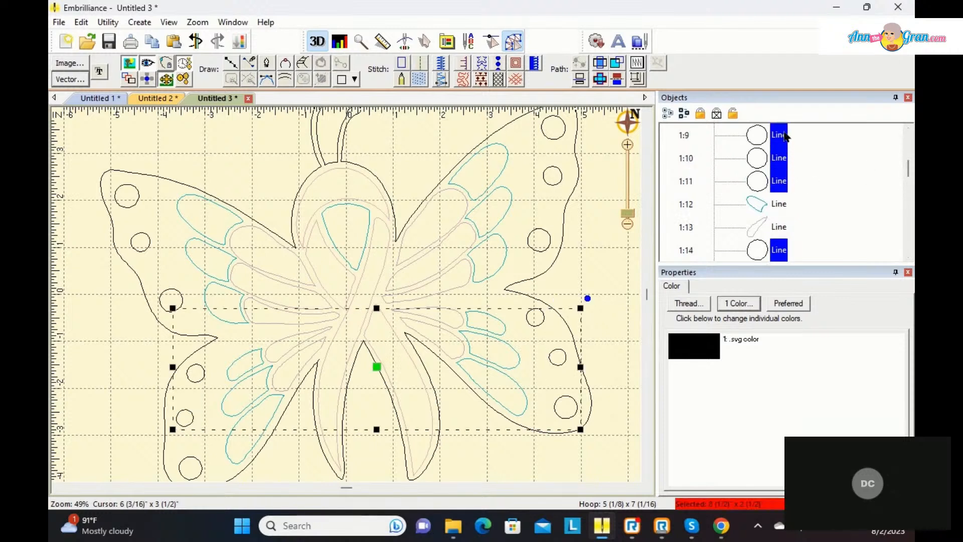
{"action": "left_click_drag", "start_coordinate": [909, 170], "coordinate": [909, 157]}
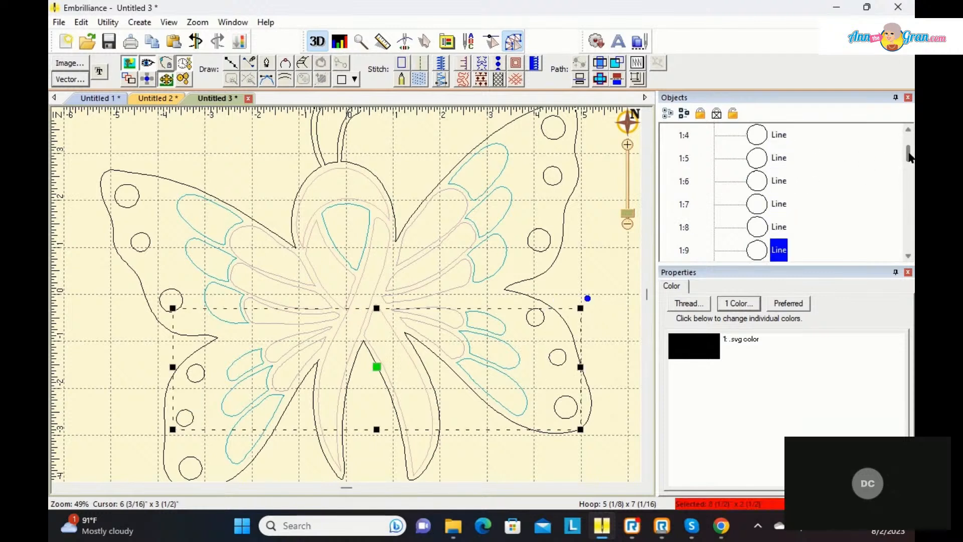
{"action": "left_click", "coordinate": [780, 229], "text": "ctrl"}
{"action": "left_click", "coordinate": [779, 207], "text": "ctrl"}
{"action": "left_click", "coordinate": [782, 187], "text": "ctrl"}
{"action": "left_click", "coordinate": [780, 159], "text": "ctrl"}
{"action": "left_click", "coordinate": [788, 140], "text": "ctrl"}
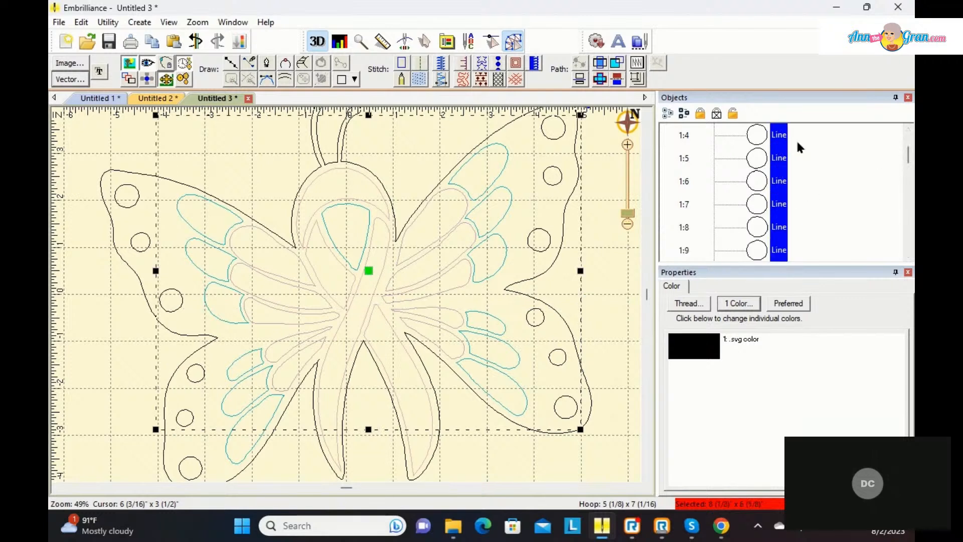
{"action": "left_click", "coordinate": [909, 170]}
{"action": "left_click_drag", "start_coordinate": [909, 176], "coordinate": [908, 153]}
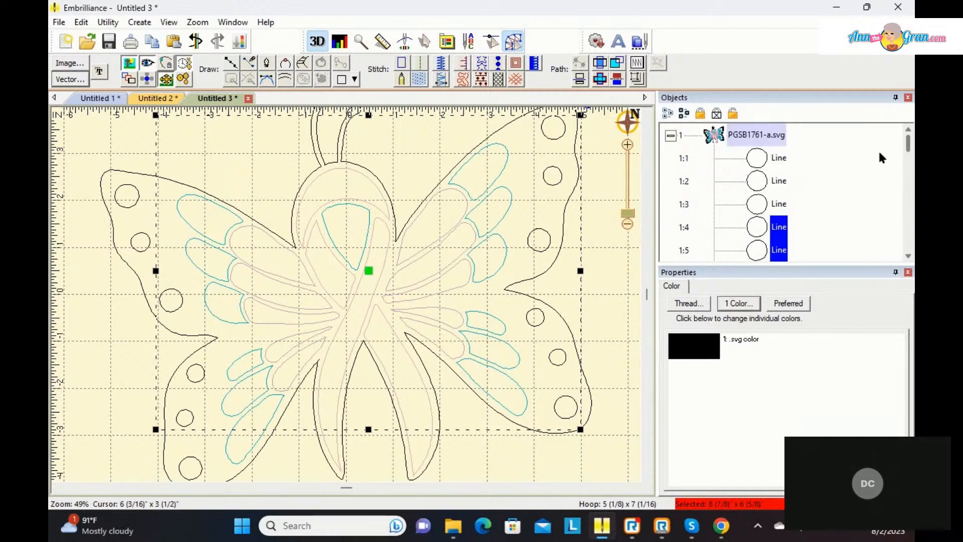
{"action": "left_click", "coordinate": [781, 203], "text": "ctrl"}
{"action": "left_click", "coordinate": [781, 179], "text": "ctrl"}
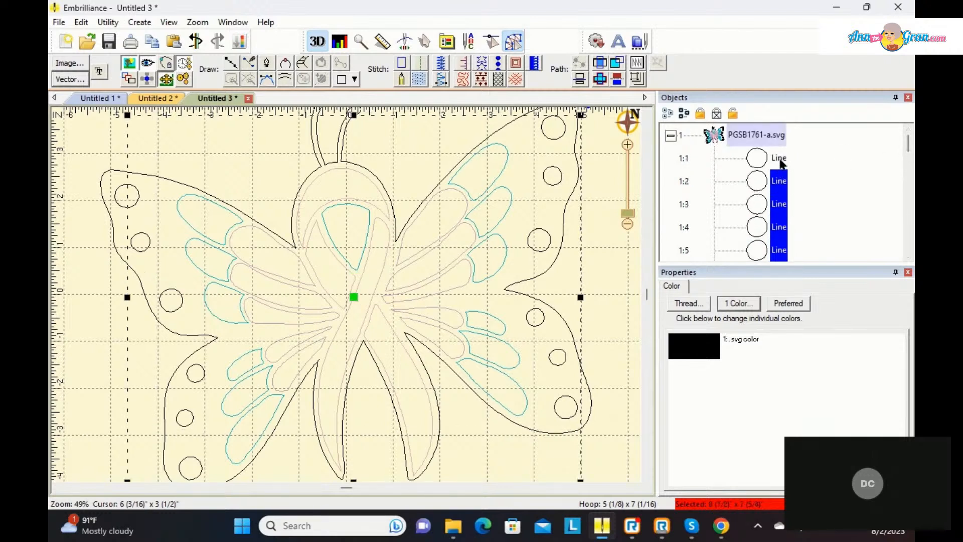
{"action": "left_click", "coordinate": [780, 158], "text": "ctrl"}
{"action": "left_click", "coordinate": [706, 354]}
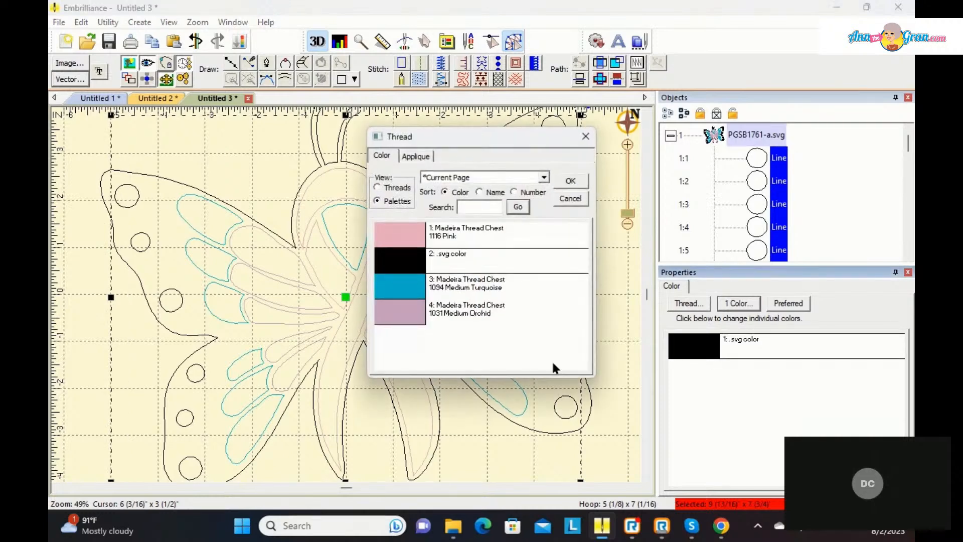
{"action": "type", "text": "yellow"}
{"action": "left_click", "coordinate": [519, 208]}
{"action": "left_click", "coordinate": [378, 187]}
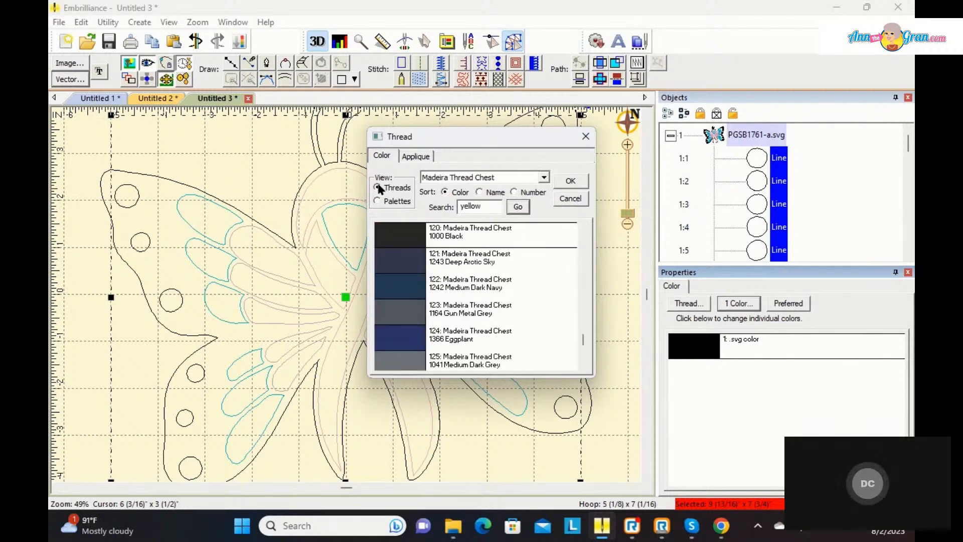
{"action": "left_click", "coordinate": [519, 207]}
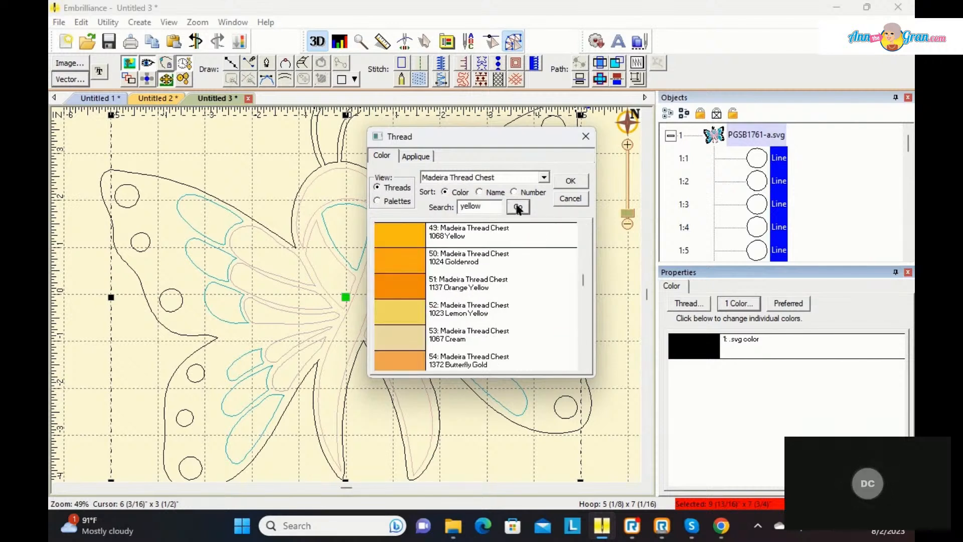
{"action": "left_click", "coordinate": [405, 237]}
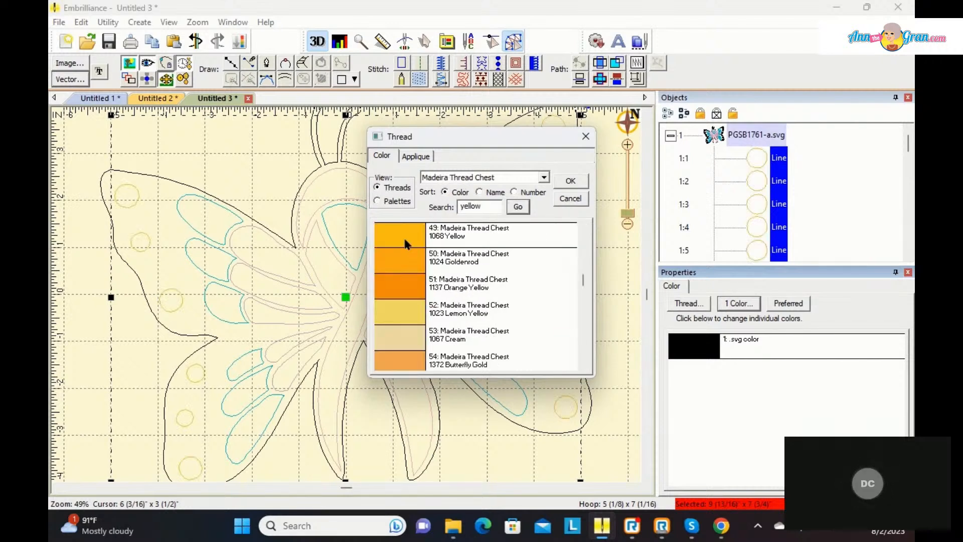
{"action": "left_click", "coordinate": [568, 181]}
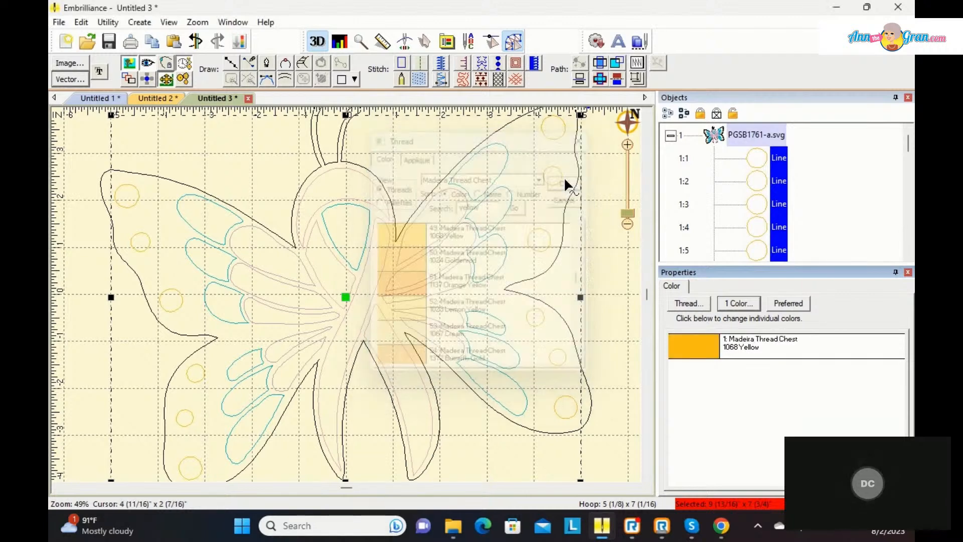
Step: Convert the selected wing circles to satin columns and generate the stitches for the whole design
{"action": "left_click", "coordinate": [439, 80]}
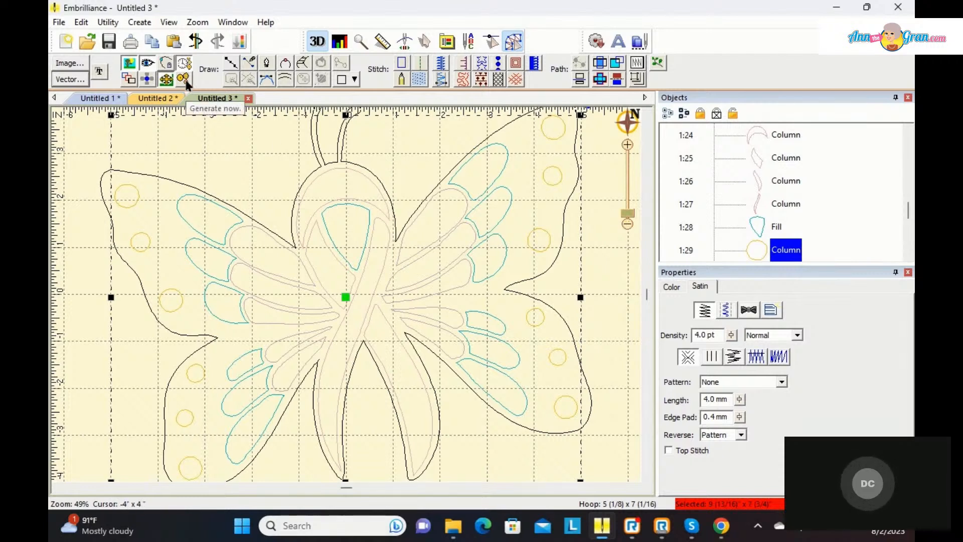
{"action": "right_click", "coordinate": [85, 155]}
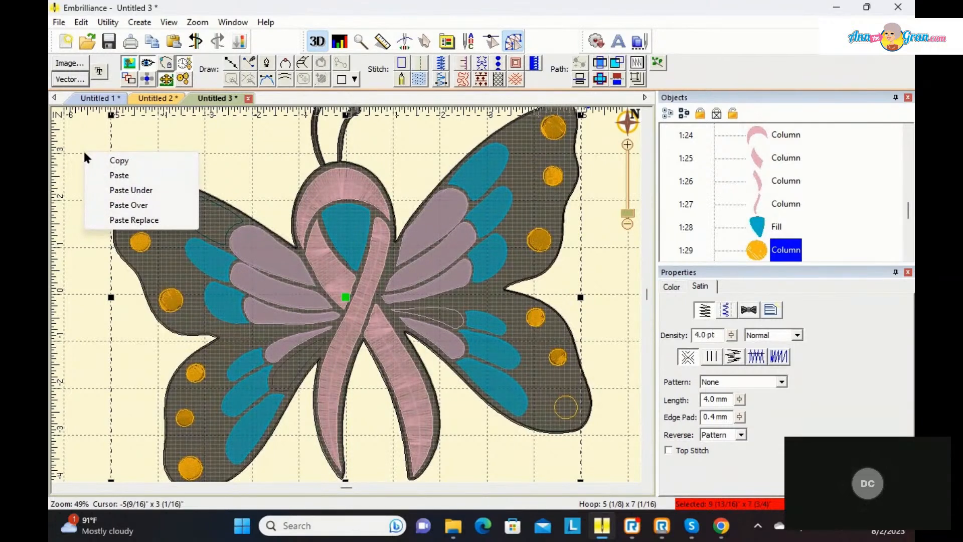
{"action": "left_click", "coordinate": [290, 396]}
{"action": "left_click", "coordinate": [292, 393]}
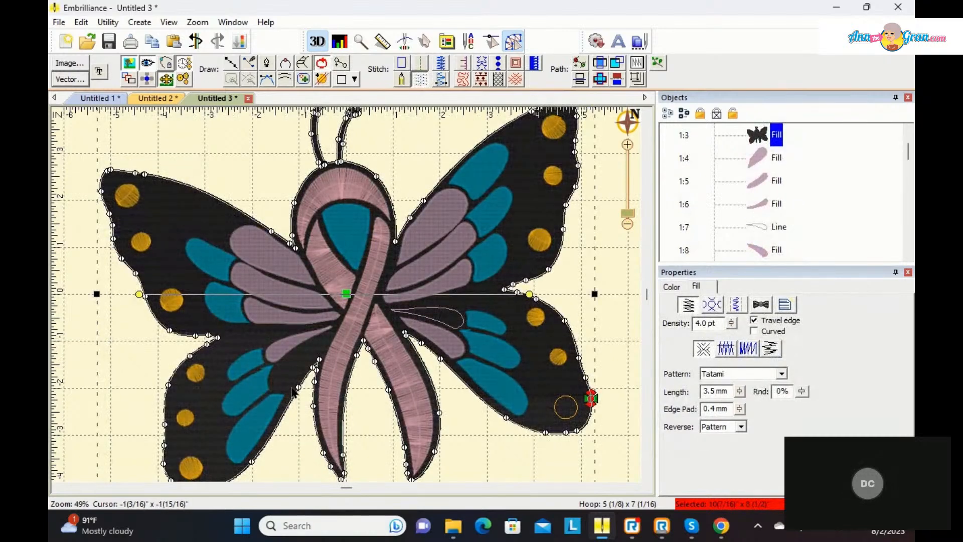
Step: Convert the unfilled inner petal outline beside the ribbon crossing on the right wing to a fill and generate its stitches
{"action": "left_click", "coordinate": [765, 232]}
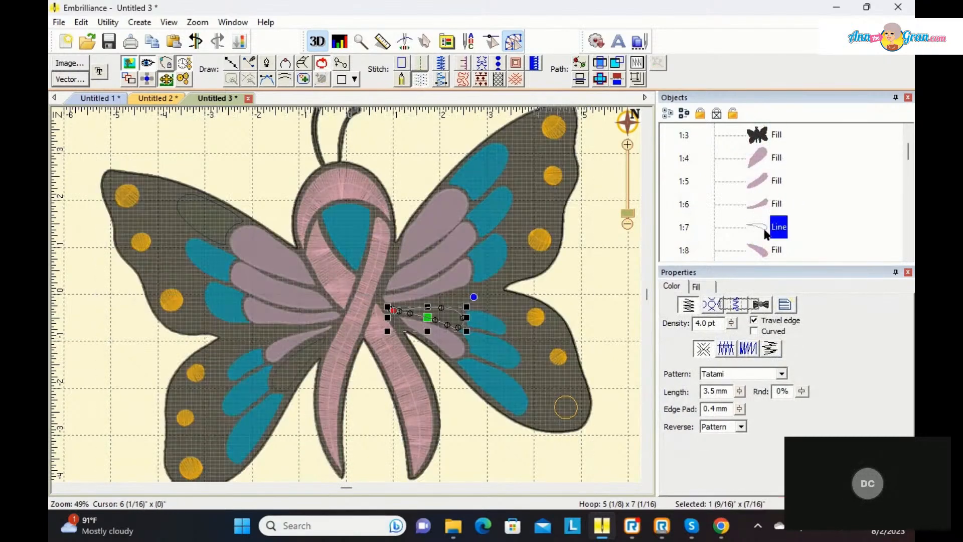
{"action": "left_click", "coordinate": [421, 79]}
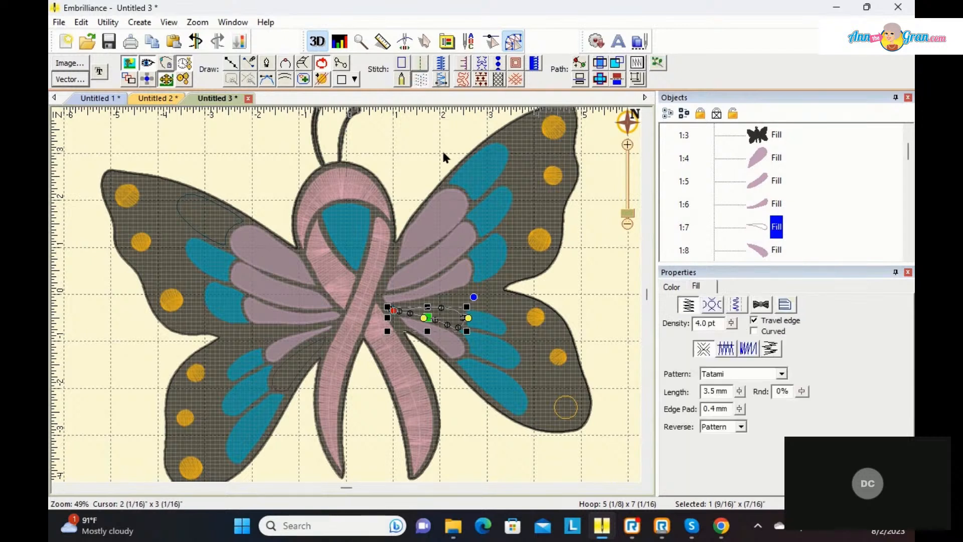
{"action": "left_click", "coordinate": [184, 63]}
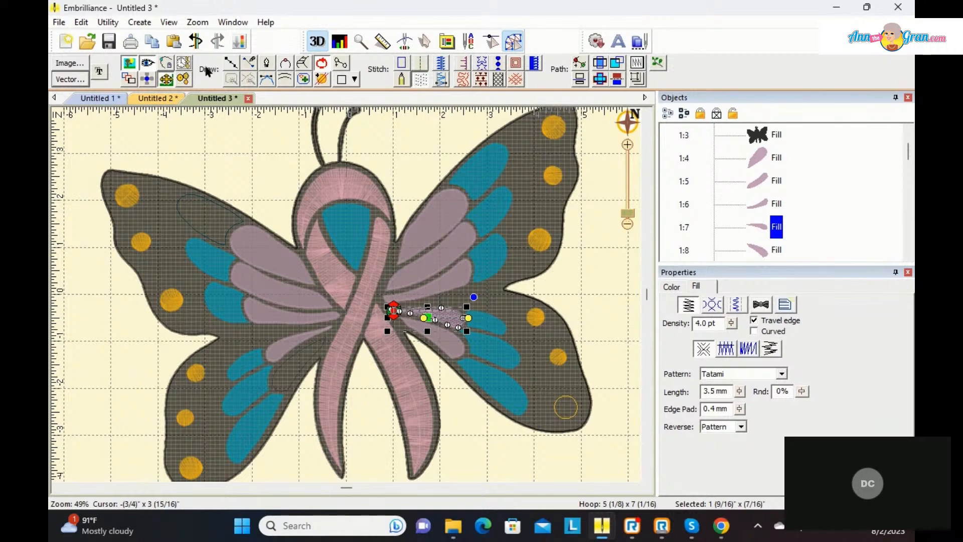
{"action": "left_click", "coordinate": [394, 150]}
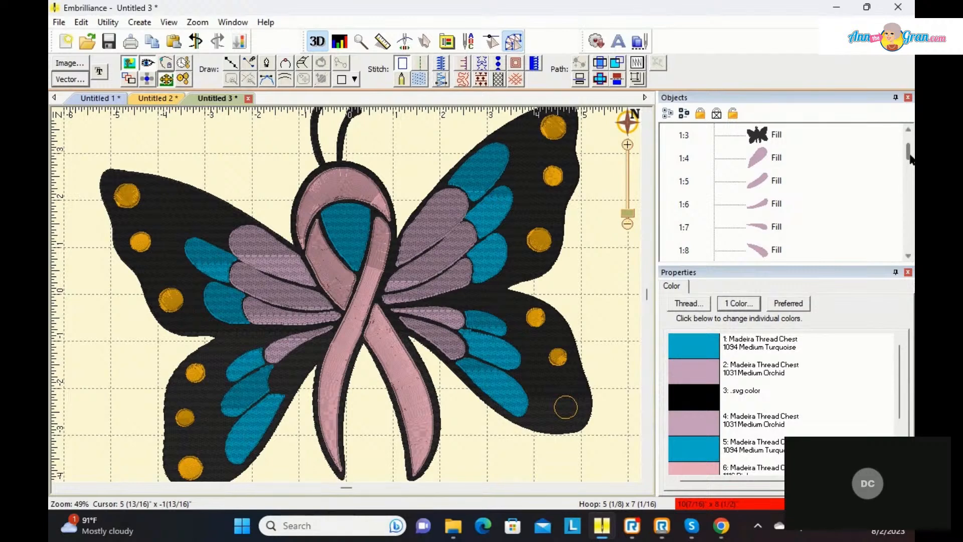
Step: Convert the Medium Orchid inner petal outline on the lower left wing to a fill
{"action": "mouse_move", "coordinate": [909, 157]}
{"action": "left_mouse_down"}
{"action": "mouse_move", "coordinate": [904, 248]}
{"action": "mouse_move", "coordinate": [908, 145]}
{"action": "left_mouse_up"}
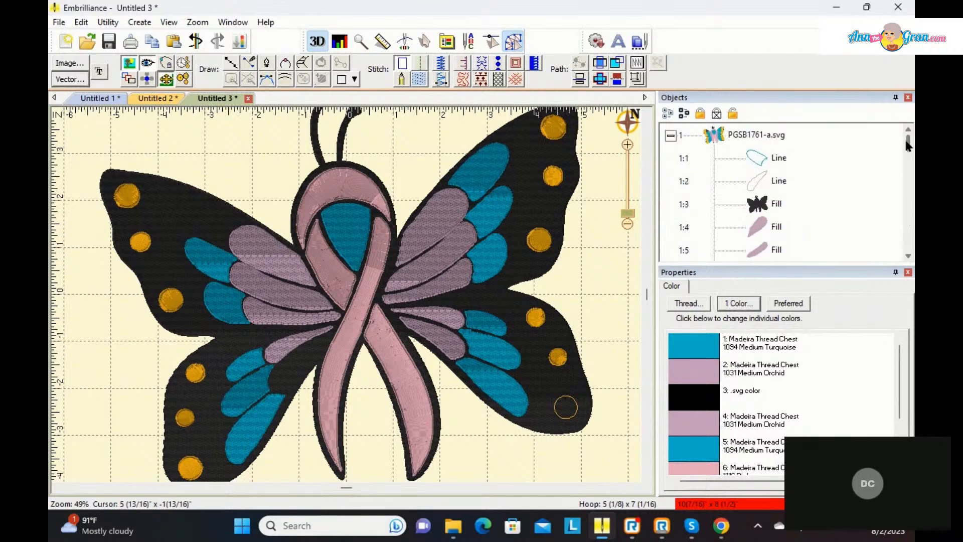
{"action": "left_click", "coordinate": [761, 181]}
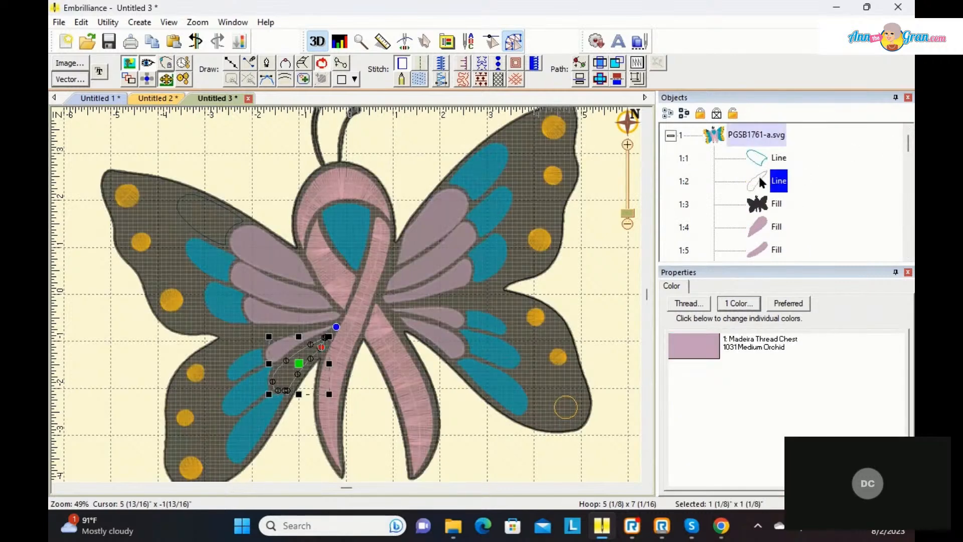
{"action": "left_click", "coordinate": [419, 79]}
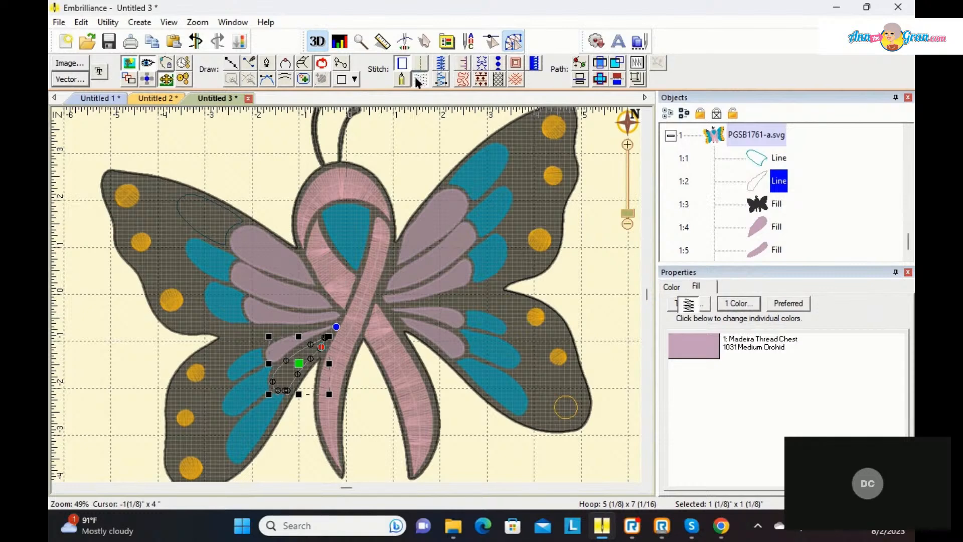
Step: Change the unstitched circle at the lower right wing tip from a satin column to a fill, then deselect it
{"action": "left_click", "coordinate": [568, 421]}
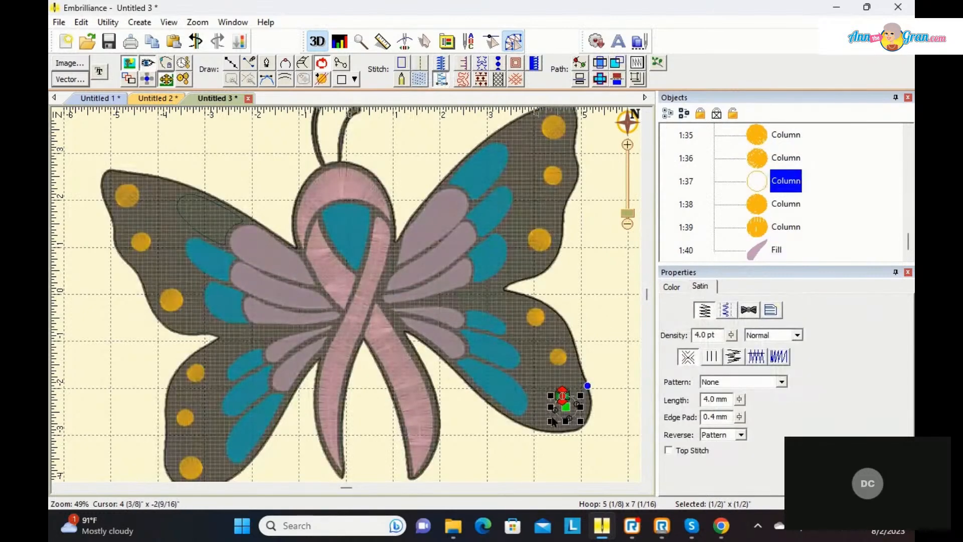
{"action": "left_click", "coordinate": [421, 80]}
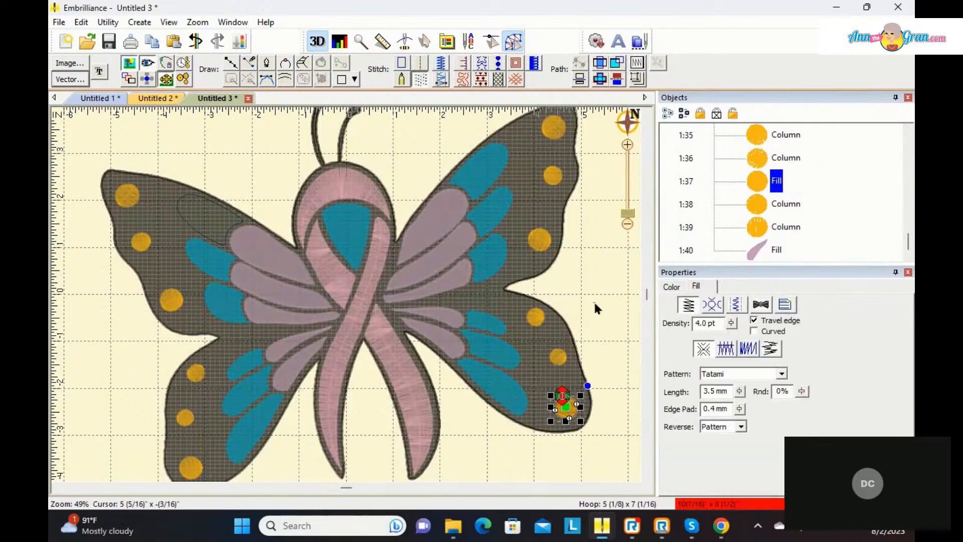
{"action": "left_click", "coordinate": [596, 307]}
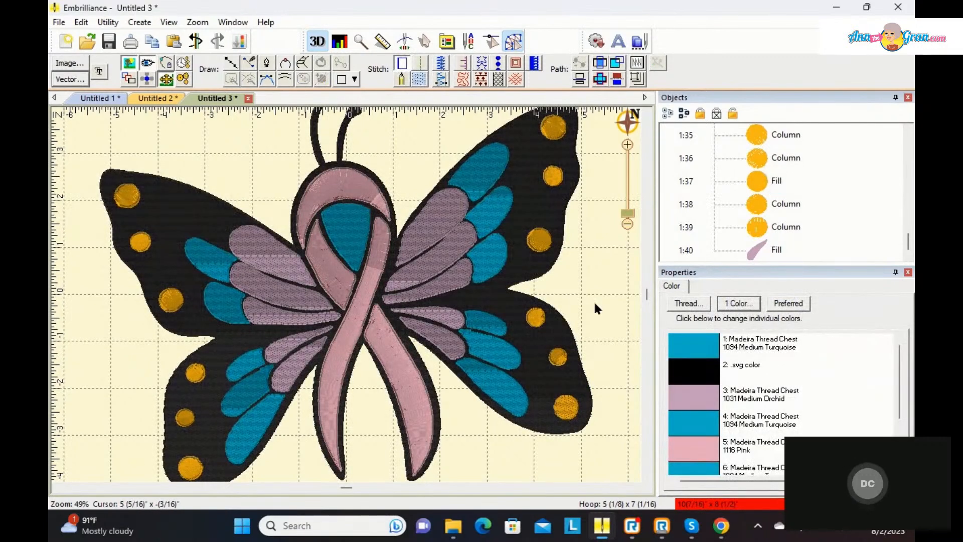
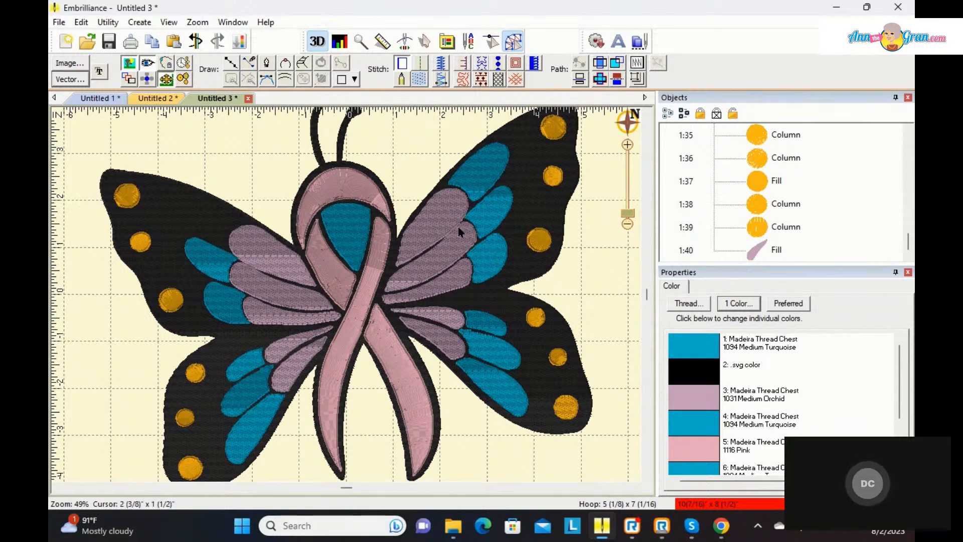
Step: Rotate the stitch angles of the Medium Orchid petal fills on the upper right wing to run across each petal
{"action": "left_click", "coordinate": [443, 213]}
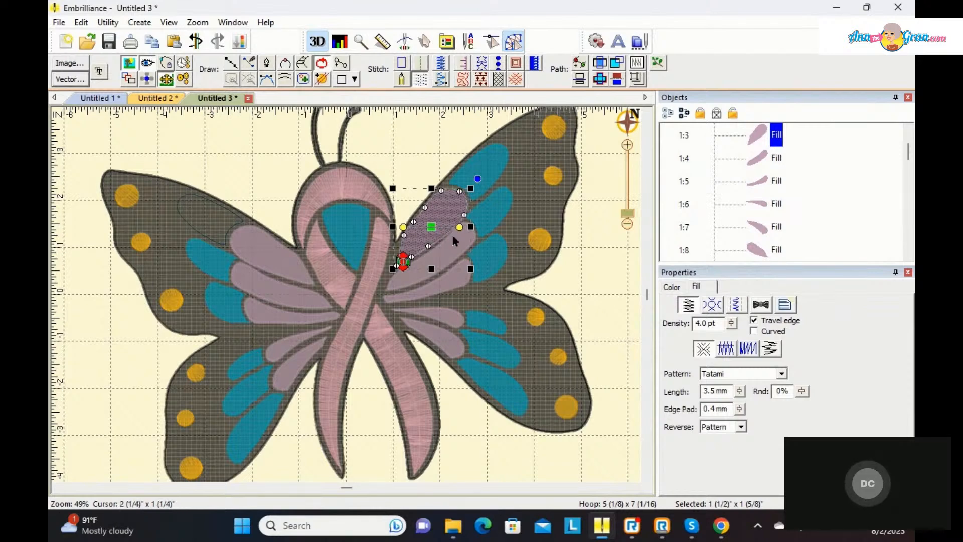
{"action": "left_click_drag", "start_coordinate": [460, 228], "coordinate": [441, 251]}
{"action": "left_click", "coordinate": [452, 269]}
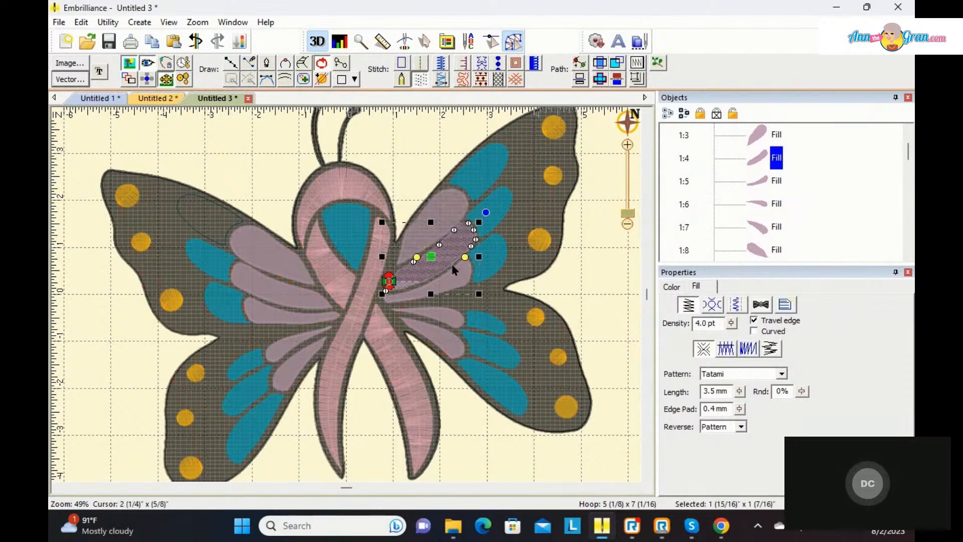
{"action": "left_click_drag", "start_coordinate": [465, 257], "coordinate": [441, 304]}
{"action": "left_click", "coordinate": [458, 289]}
Step: Rotate the stitch angles of the two Medium Orchid petal fills on the lower right wing to run across the petals
{"action": "left_click", "coordinate": [447, 324]}
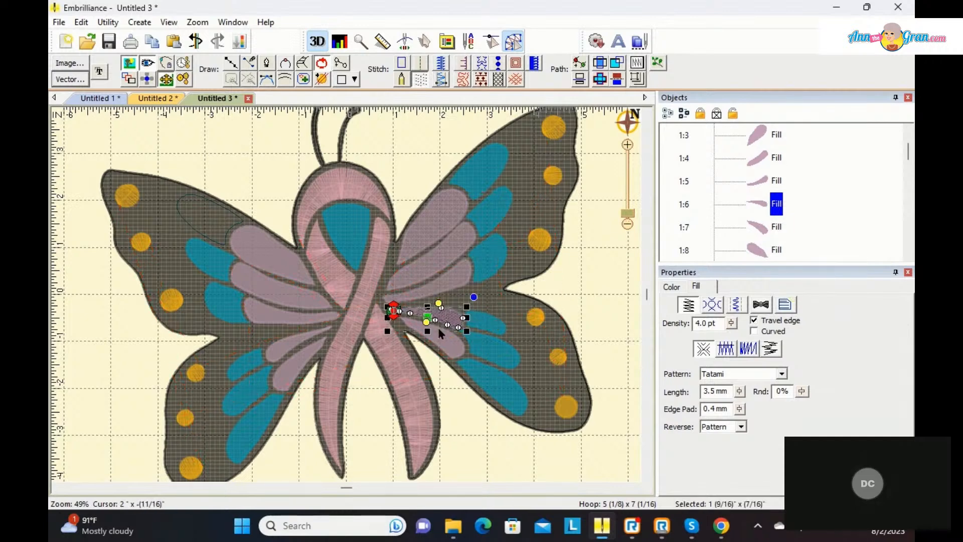
{"action": "left_click", "coordinate": [441, 330]}
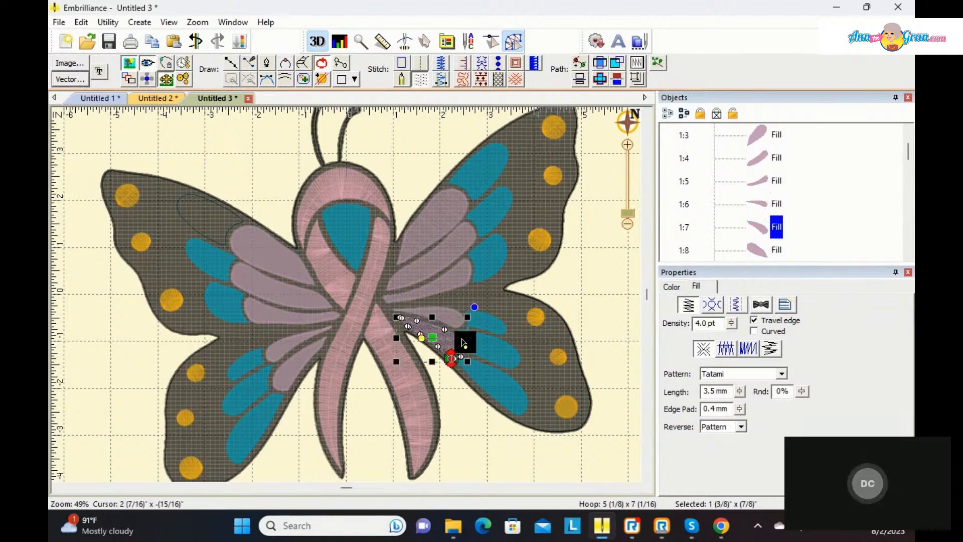
{"action": "left_click_drag", "start_coordinate": [463, 341], "coordinate": [444, 325]}
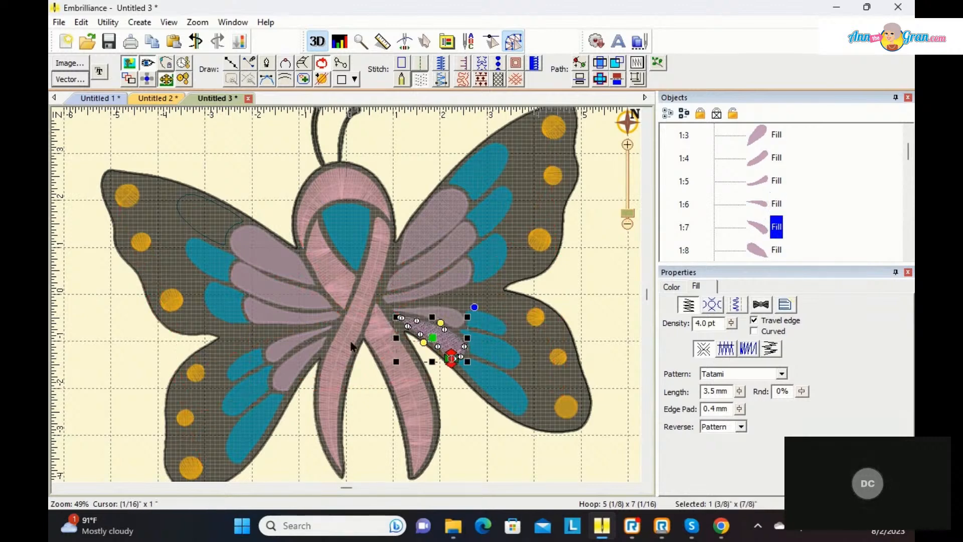
Step: Rotate the stitch angles of the two Medium Orchid petal fills on the lower left wing to run across the petals
{"action": "left_click", "coordinate": [297, 370]}
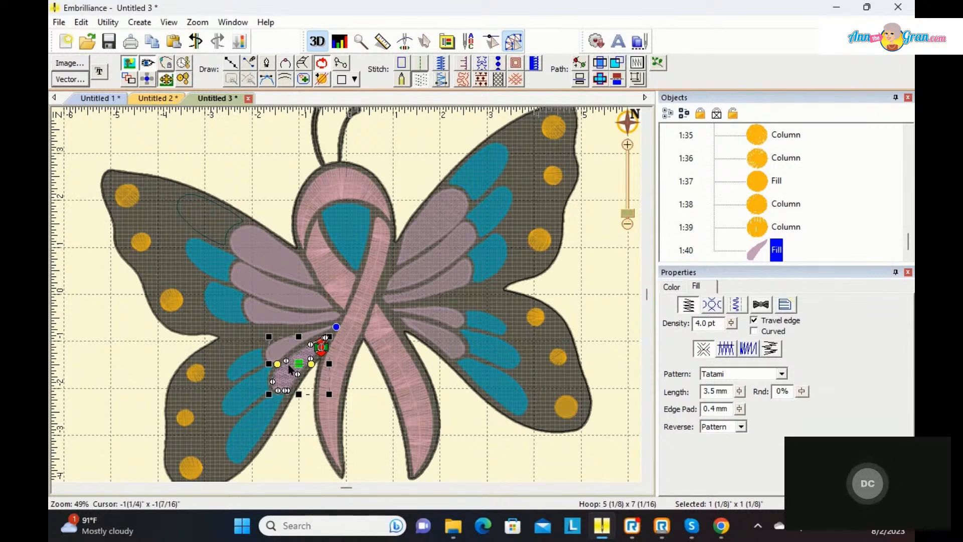
{"action": "left_click_drag", "start_coordinate": [280, 370], "coordinate": [301, 349]}
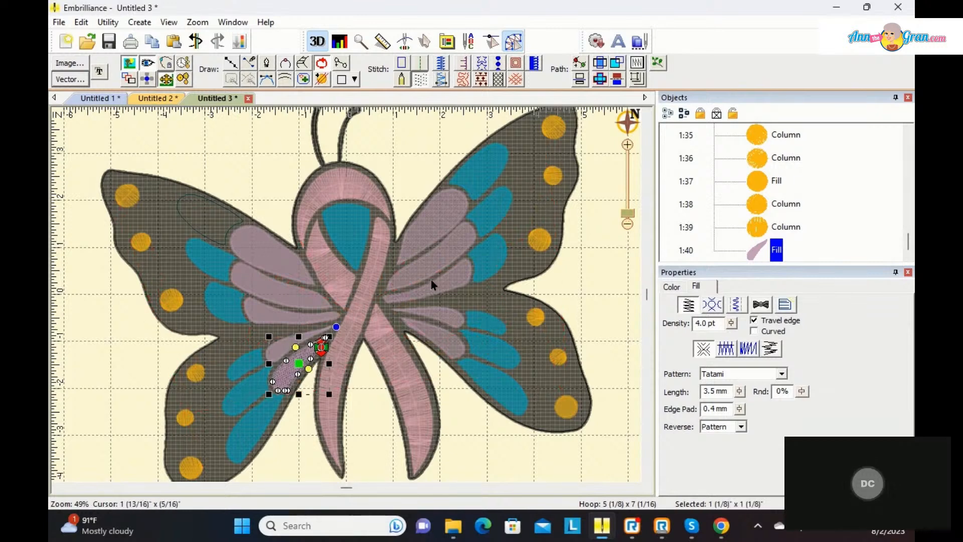
{"action": "left_click", "coordinate": [284, 349]}
{"action": "left_click_drag", "start_coordinate": [268, 348], "coordinate": [295, 329]}
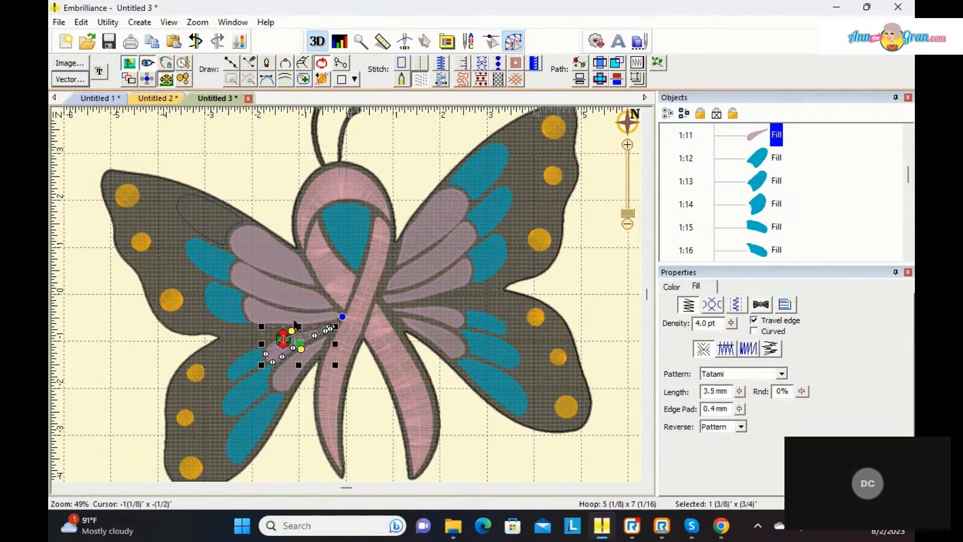
Step: Rotate the stitch angles of the three Medium Orchid petal fills on the upper left wing to run across the petals
{"action": "left_click", "coordinate": [296, 325]}
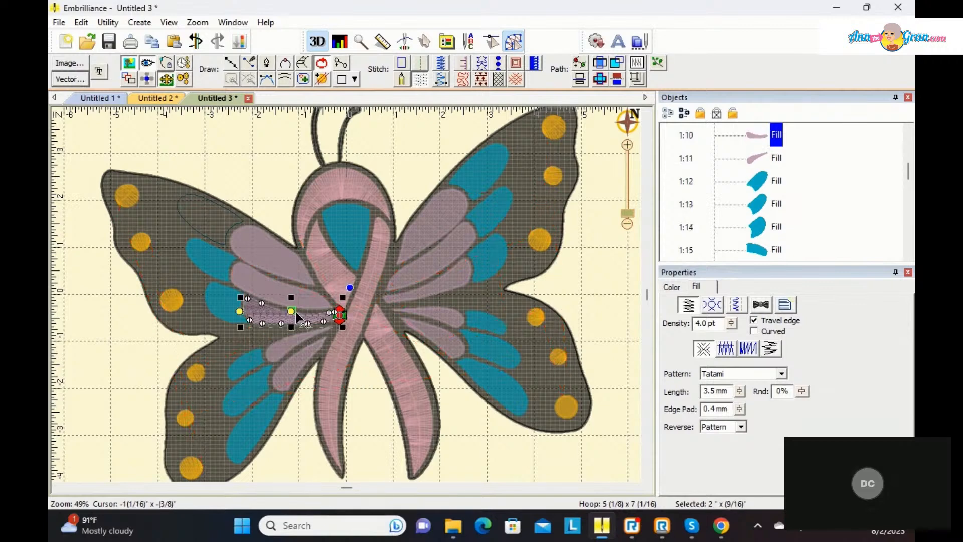
{"action": "left_click_drag", "start_coordinate": [241, 314], "coordinate": [291, 299]}
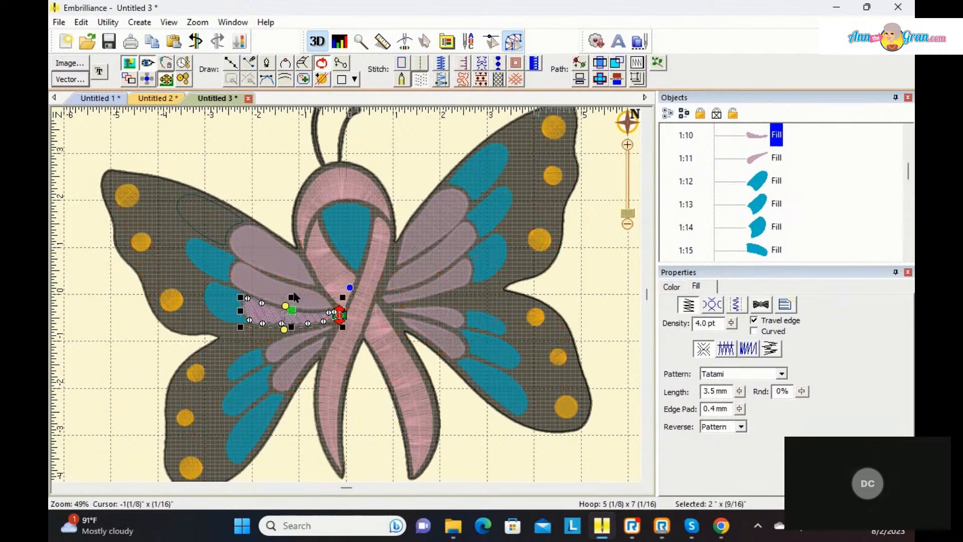
{"action": "left_click", "coordinate": [297, 293]}
{"action": "left_click_drag", "start_coordinate": [237, 285], "coordinate": [298, 310]}
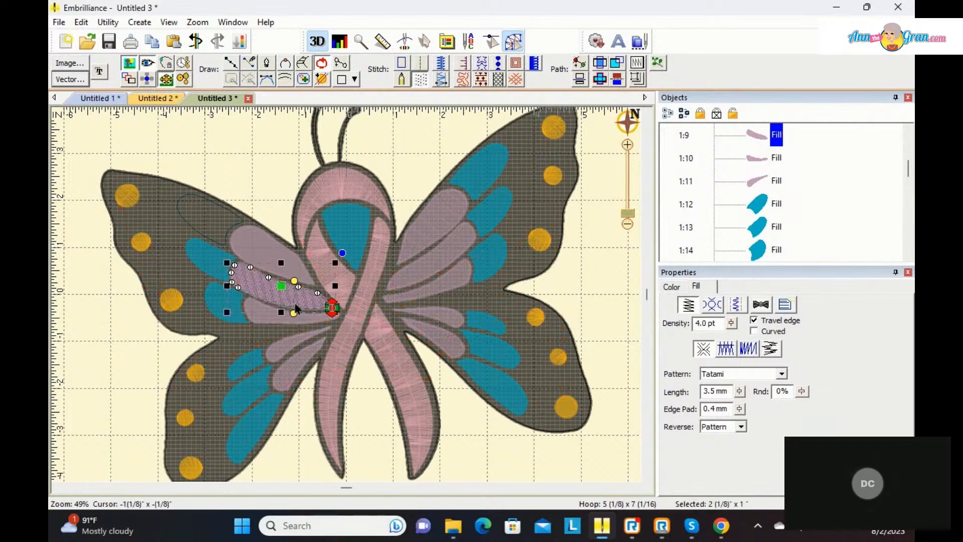
{"action": "left_click", "coordinate": [289, 258]}
{"action": "mouse_move", "coordinate": [233, 259]}
{"action": "left_mouse_down"}
{"action": "mouse_move", "coordinate": [249, 277]}
{"action": "mouse_move", "coordinate": [261, 275]}
{"action": "mouse_move", "coordinate": [296, 243]}
{"action": "mouse_move", "coordinate": [284, 243]}
{"action": "left_mouse_up"}
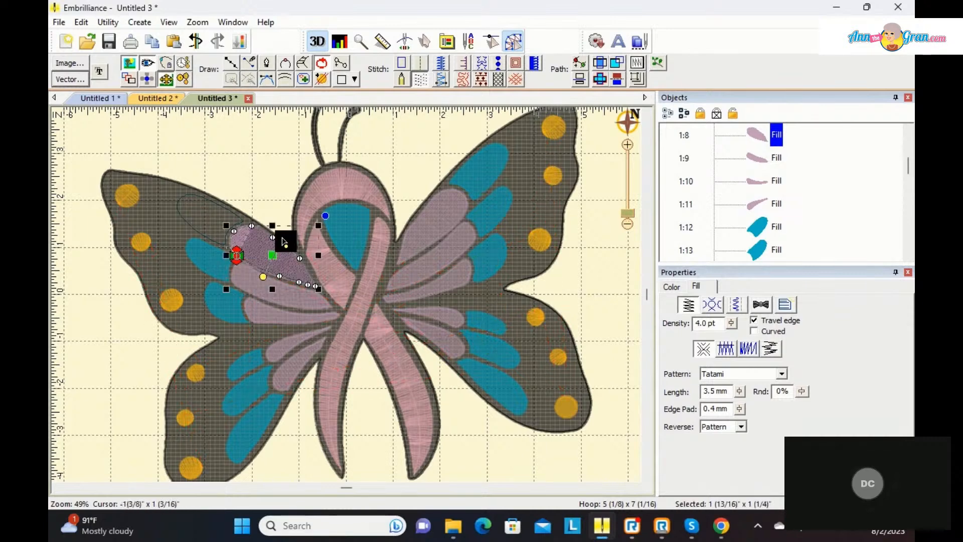
Step: Convert the unfilled Medium Turquoise petal line at the top of the upper left wing to a fill and generate its stitches
{"action": "left_click", "coordinate": [204, 240]}
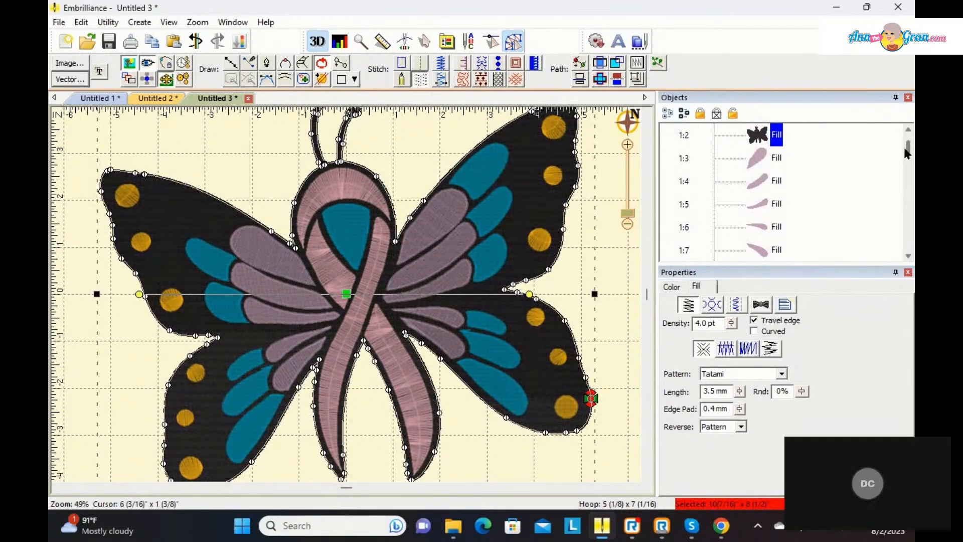
{"action": "scroll", "coordinate": [908, 153], "scroll_direction": "up", "scroll_amount": 2}
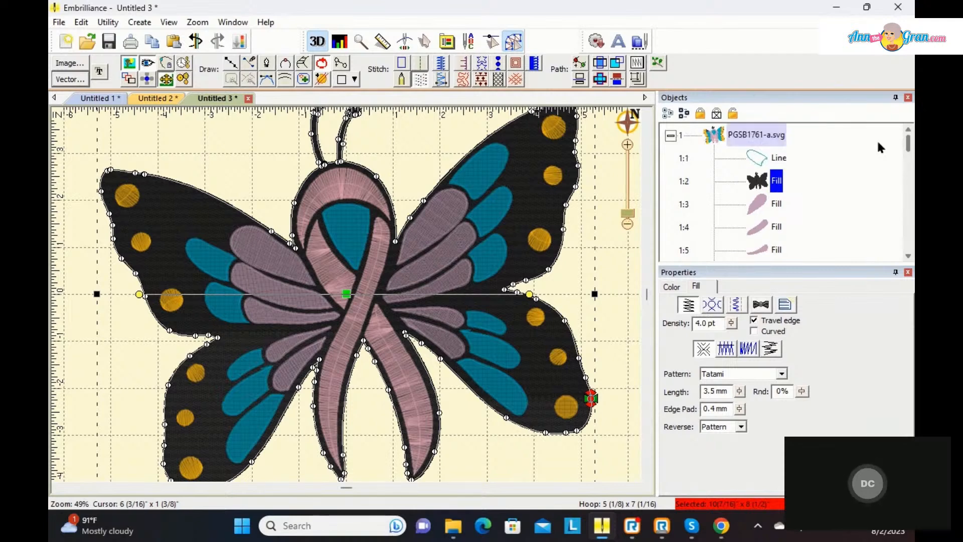
{"action": "left_click", "coordinate": [775, 158]}
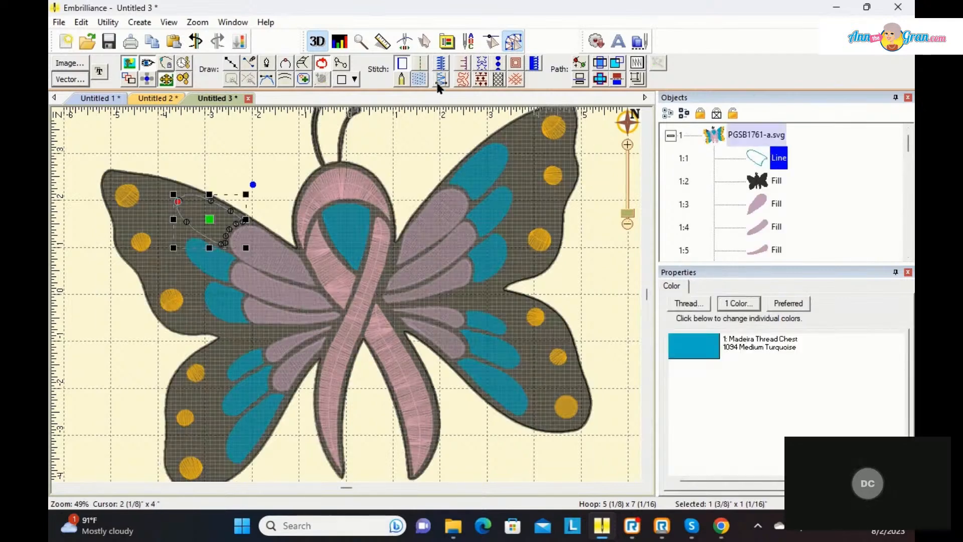
{"action": "left_click", "coordinate": [420, 80]}
{"action": "left_click", "coordinate": [399, 147]}
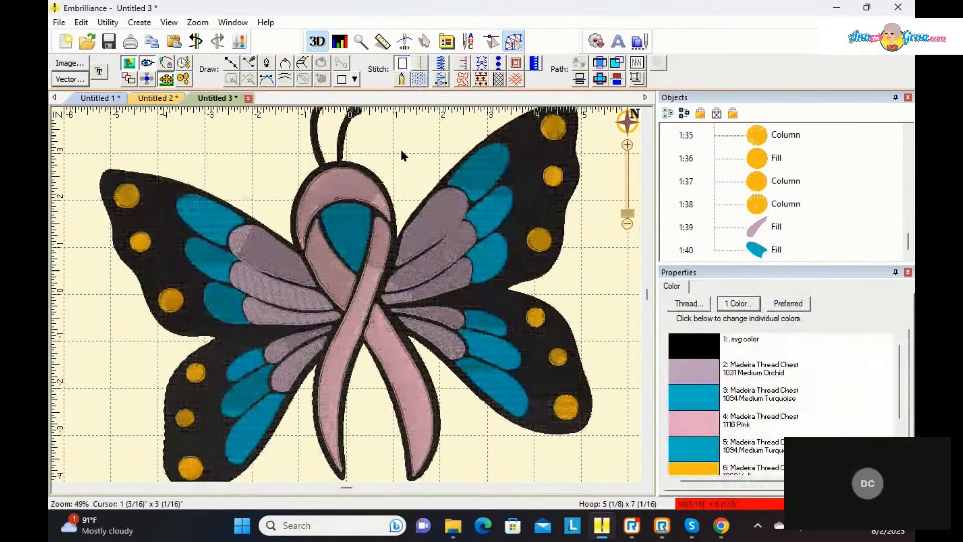
Step: Rotate the stitch angle of the topmost turquoise petal fill on the upper left wing, then deselect it
{"action": "left_click", "coordinate": [211, 207]}
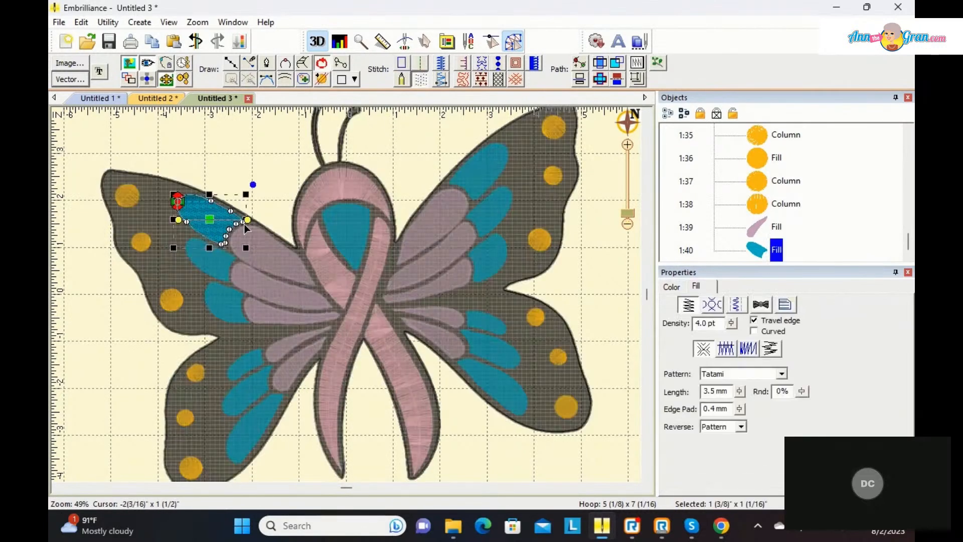
{"action": "left_click_drag", "start_coordinate": [250, 222], "coordinate": [194, 241]}
{"action": "left_click", "coordinate": [276, 162]}
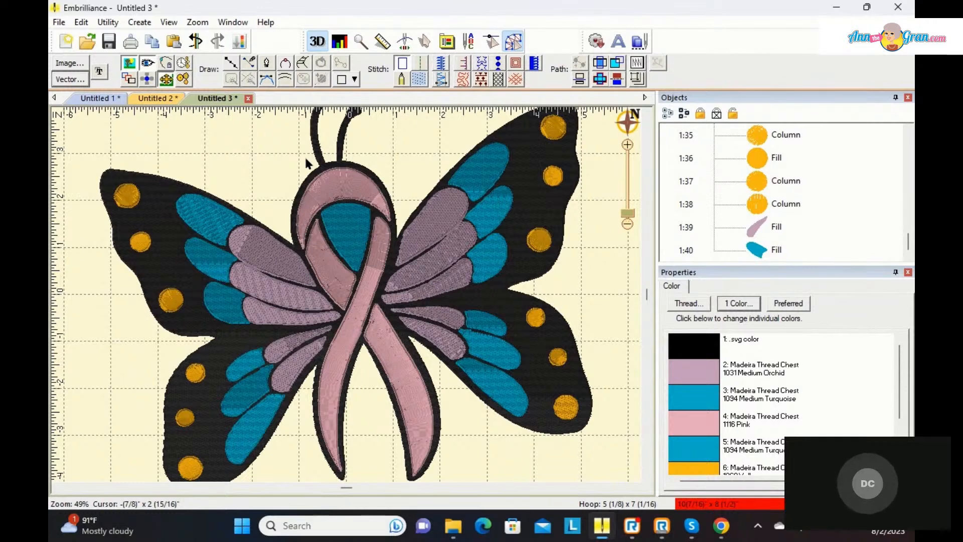
Step: Add three stitch inclination lines across the pink ribbon loop column and regenerate its satin stitches
{"action": "left_click", "coordinate": [339, 198]}
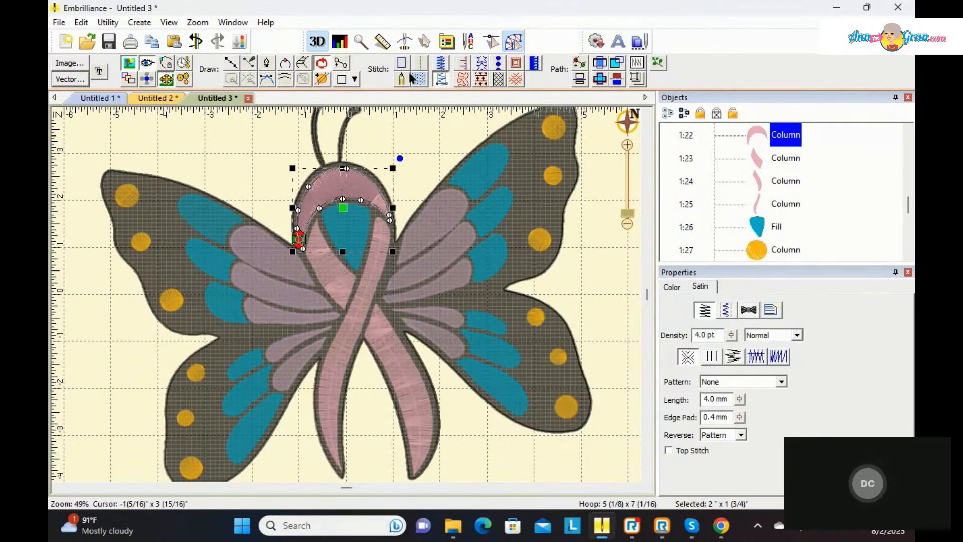
{"action": "left_click", "coordinate": [341, 63]}
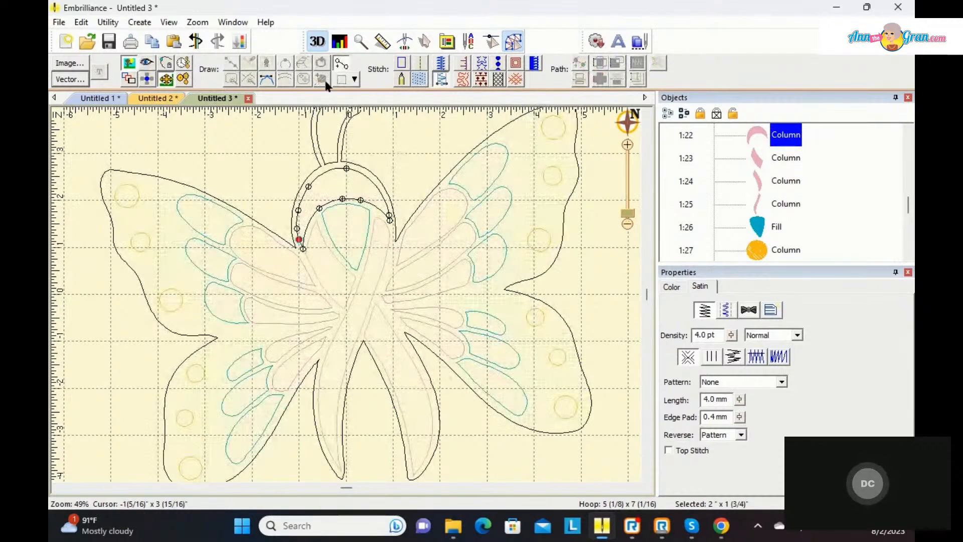
{"action": "left_click_drag", "start_coordinate": [300, 193], "coordinate": [316, 220]}
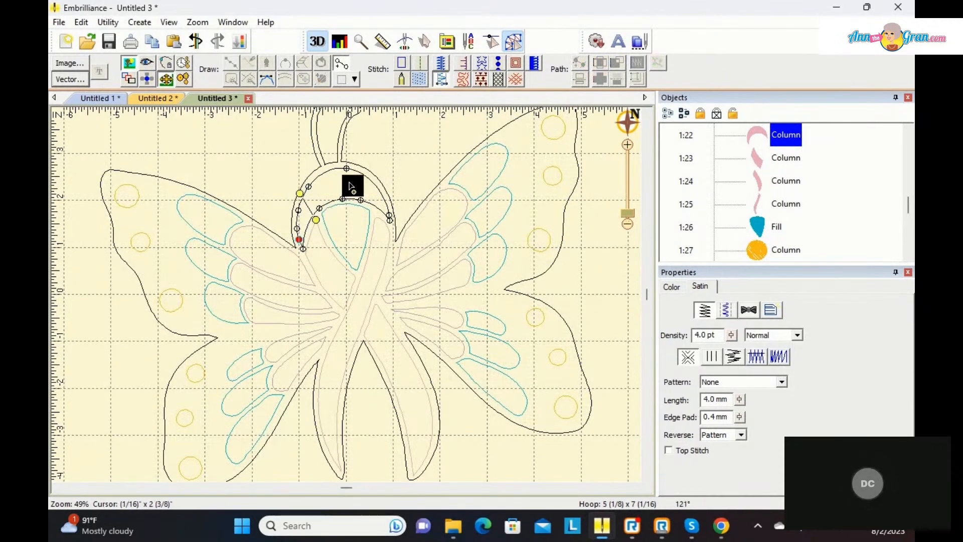
{"action": "mouse_move", "coordinate": [336, 168]}
{"action": "left_mouse_down"}
{"action": "mouse_move", "coordinate": [339, 204]}
{"action": "mouse_move", "coordinate": [369, 208]}
{"action": "left_mouse_up"}
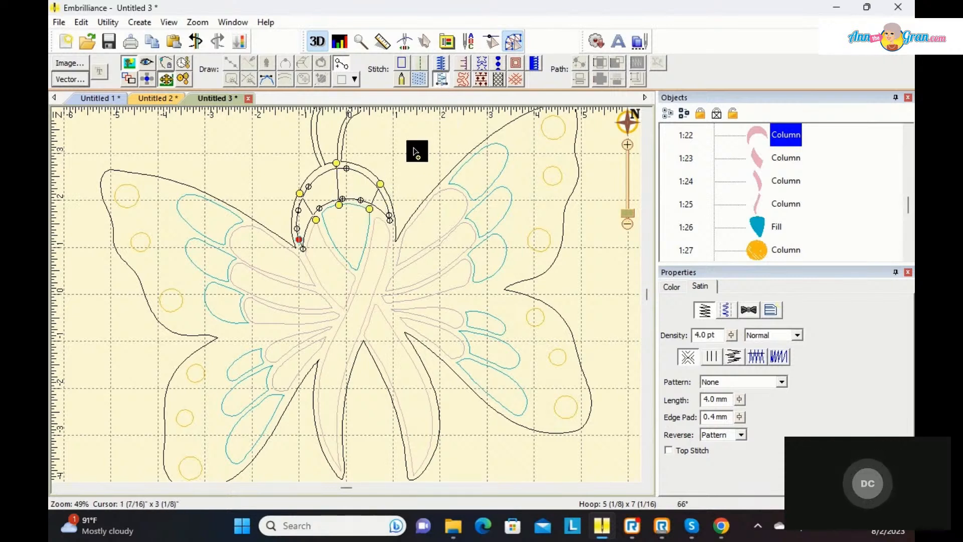
{"action": "key", "text": "Return"}
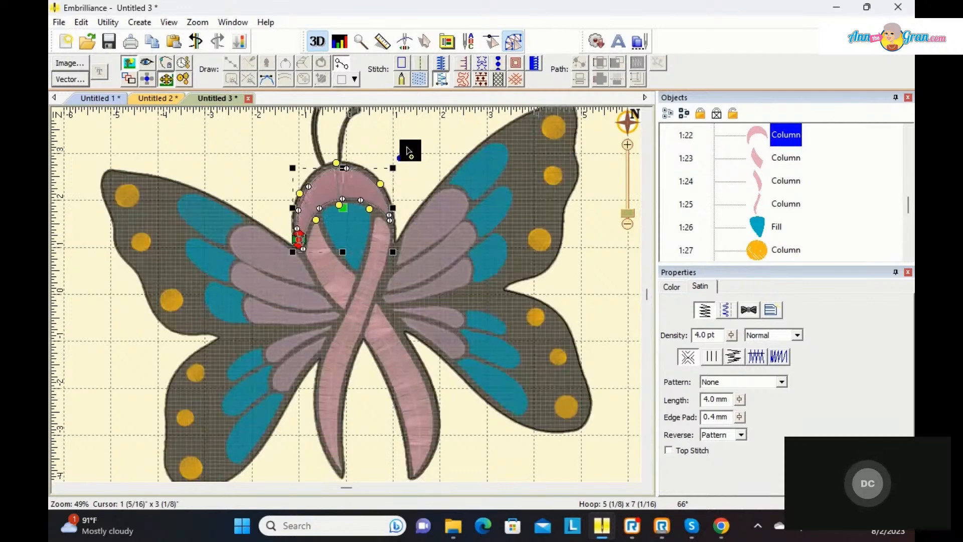
{"action": "left_click", "coordinate": [407, 149]}
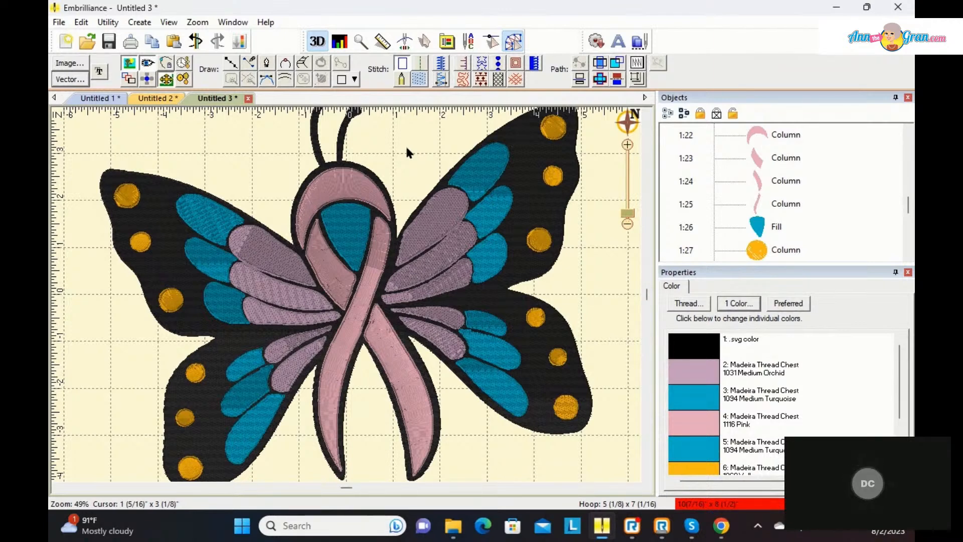
Step: Create an outline around the whole butterfly and inflate it by 10.0 mm with softened corners and holes removed
{"action": "left_click_drag", "start_coordinate": [629, 213], "coordinate": [628, 215]}
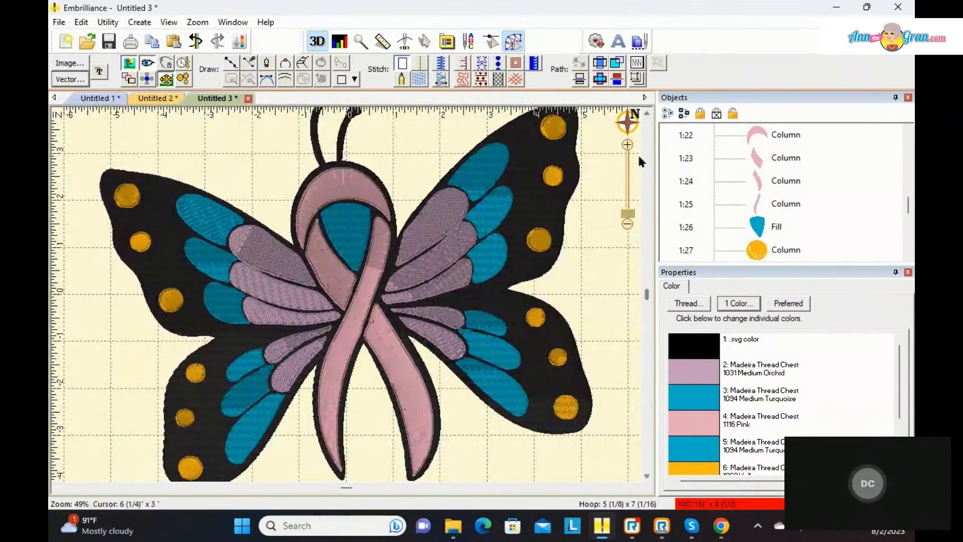
{"action": "left_click", "coordinate": [646, 117]}
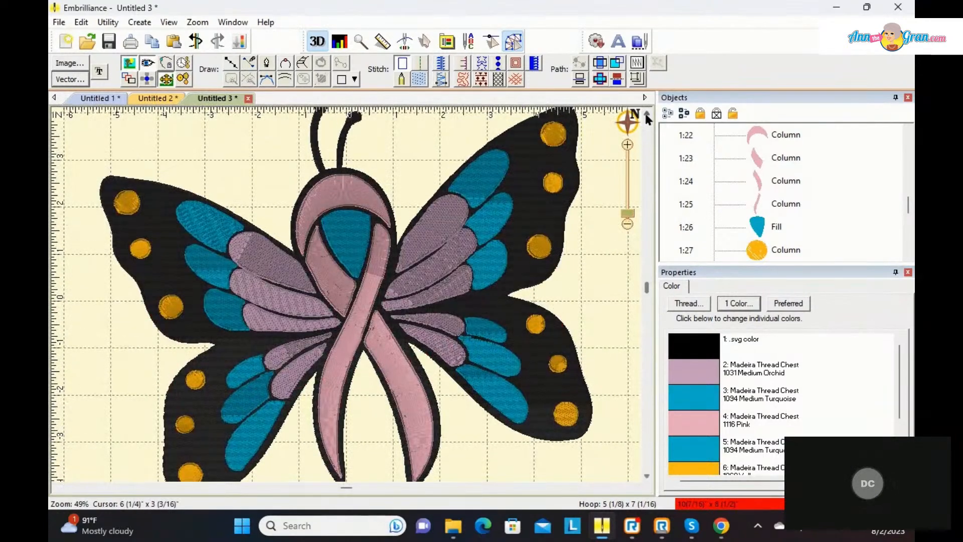
{"action": "left_click", "coordinate": [646, 117]}
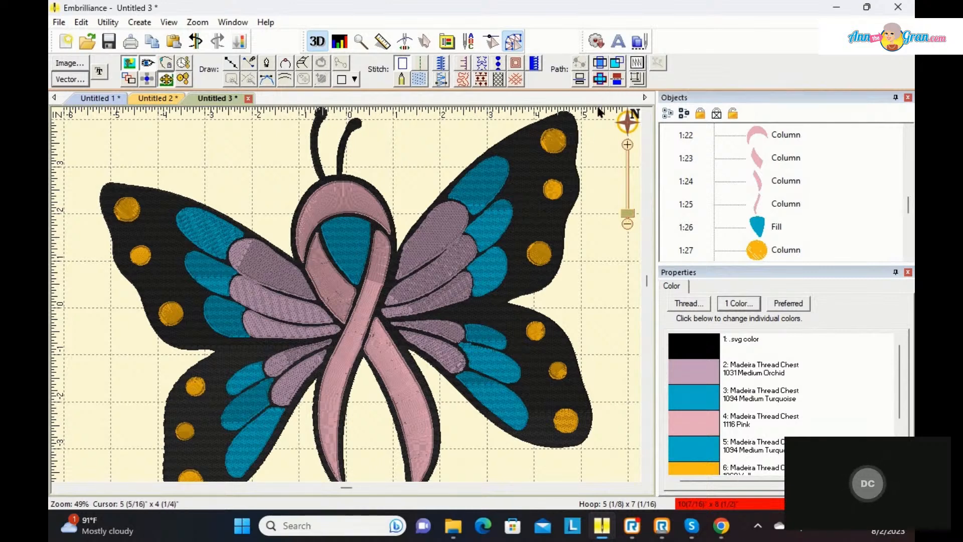
{"action": "left_click", "coordinate": [636, 65]}
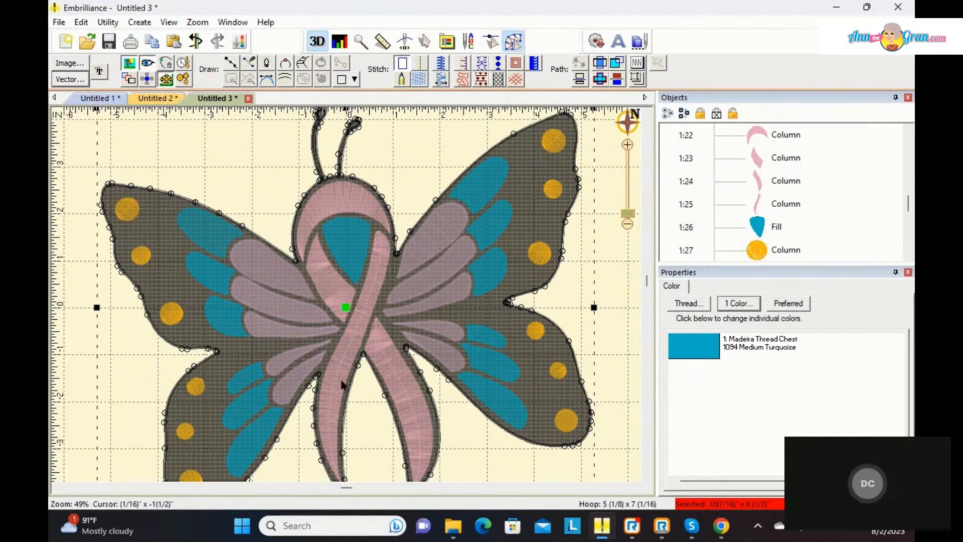
{"action": "left_click", "coordinate": [637, 80]}
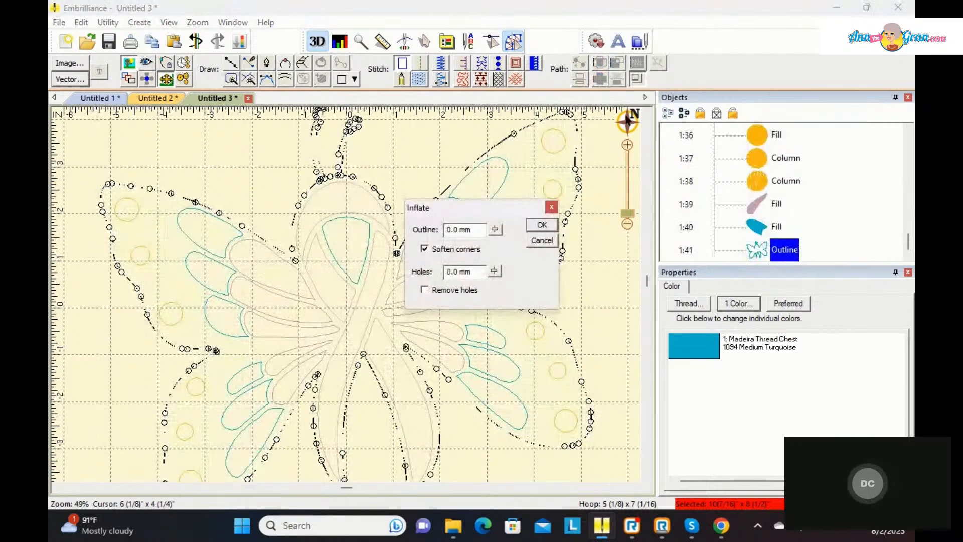
{"action": "left_click", "coordinate": [493, 229]}
{"action": "mouse_move", "coordinate": [496, 257]}
{"action": "left_mouse_down"}
{"action": "mouse_move", "coordinate": [501, 206]}
{"action": "mouse_move", "coordinate": [499, 219]}
{"action": "left_mouse_up"}
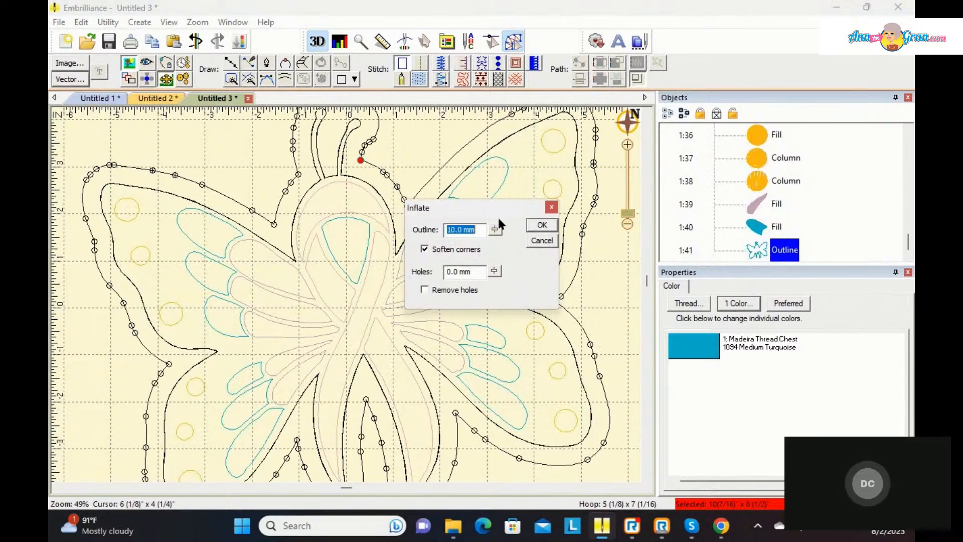
{"action": "left_click", "coordinate": [424, 289]}
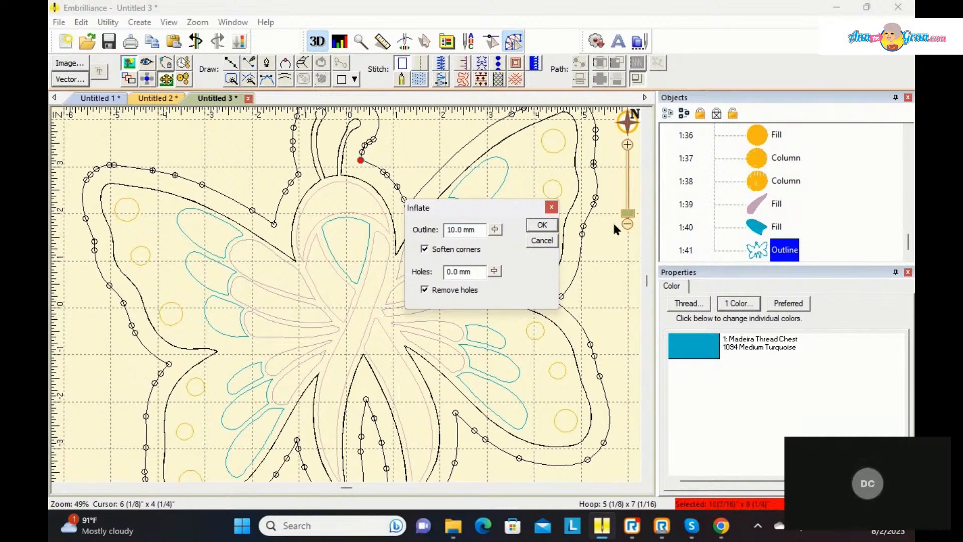
{"action": "left_click", "coordinate": [546, 227]}
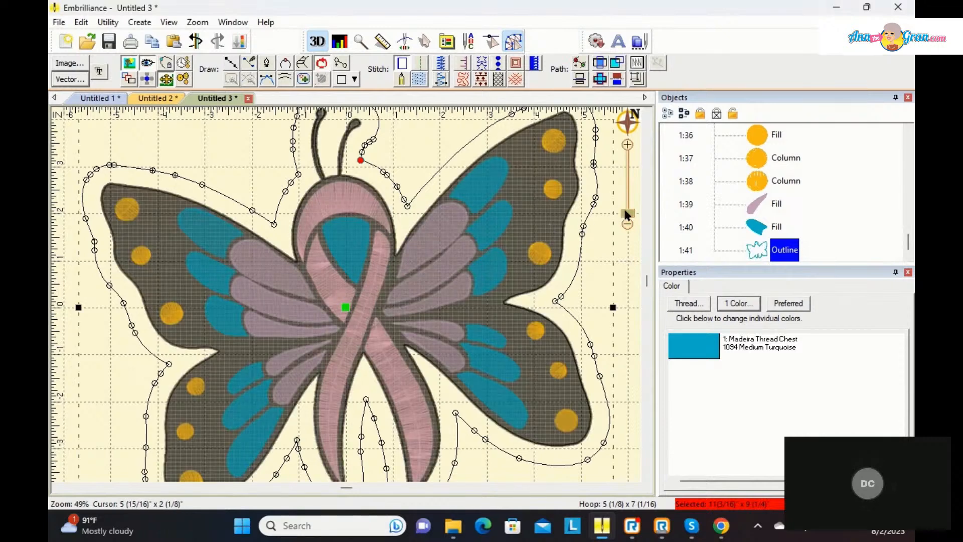
Step: Convert the inflated outline around the butterfly to an Edge stitch and generate its stitches
{"action": "left_click_drag", "start_coordinate": [625, 213], "coordinate": [631, 225]}
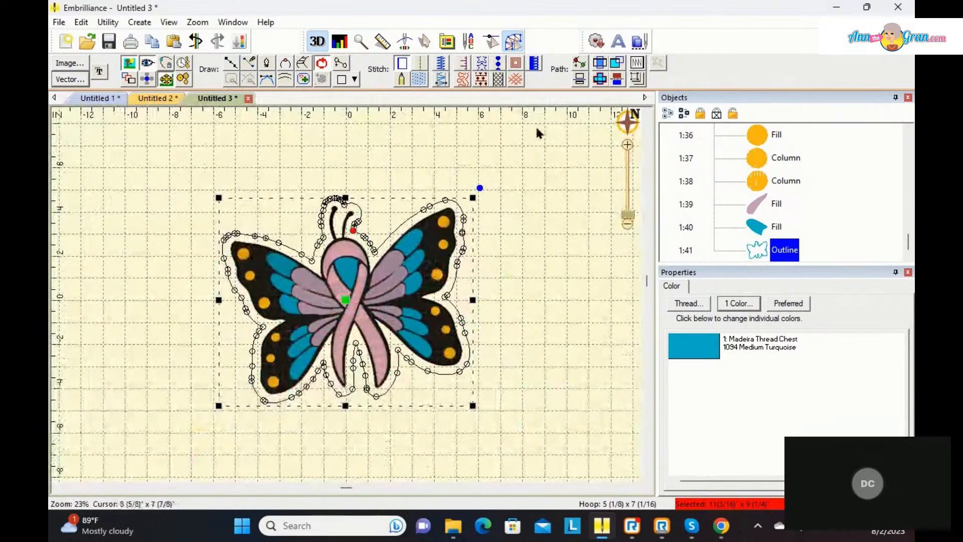
{"action": "left_click", "coordinate": [516, 78]}
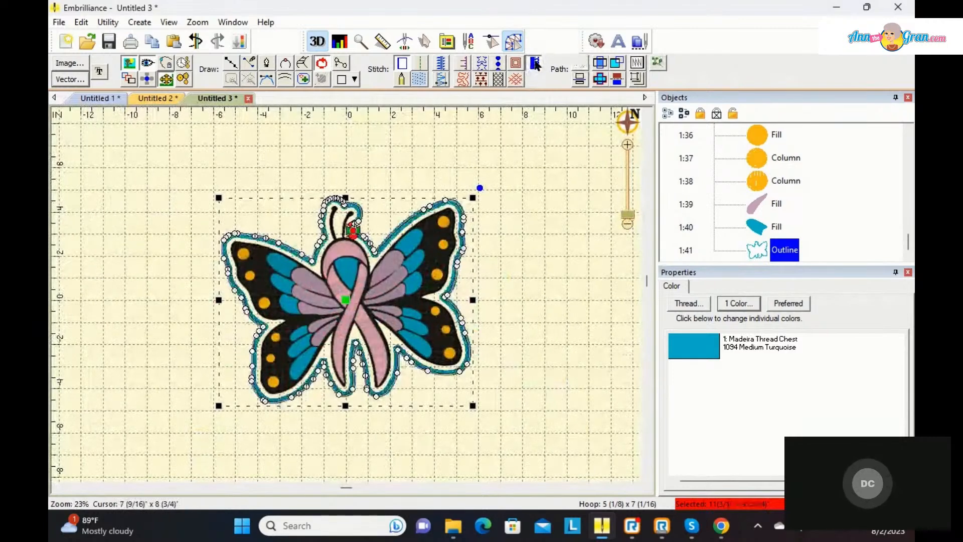
{"action": "left_click", "coordinate": [502, 194]}
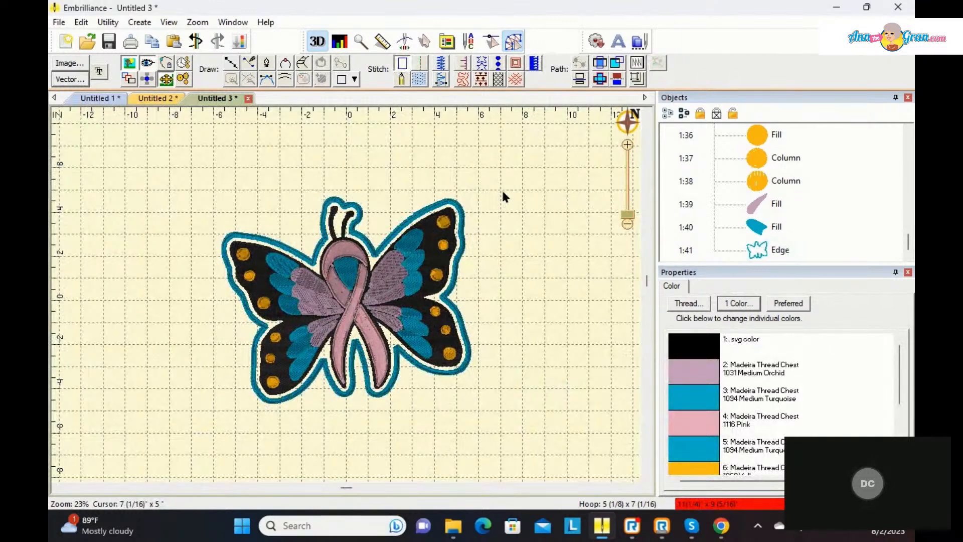
Step: Move the Edge border object first in the stitch order and enable its applique Fabric Preview
{"action": "left_click", "coordinate": [755, 247]}
{"action": "right_click", "coordinate": [755, 245]}
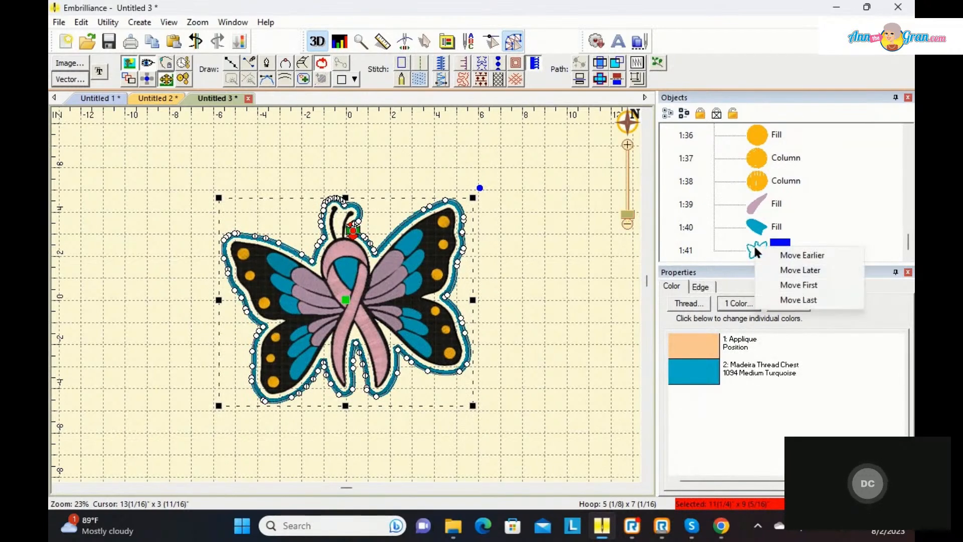
{"action": "left_click", "coordinate": [791, 284]}
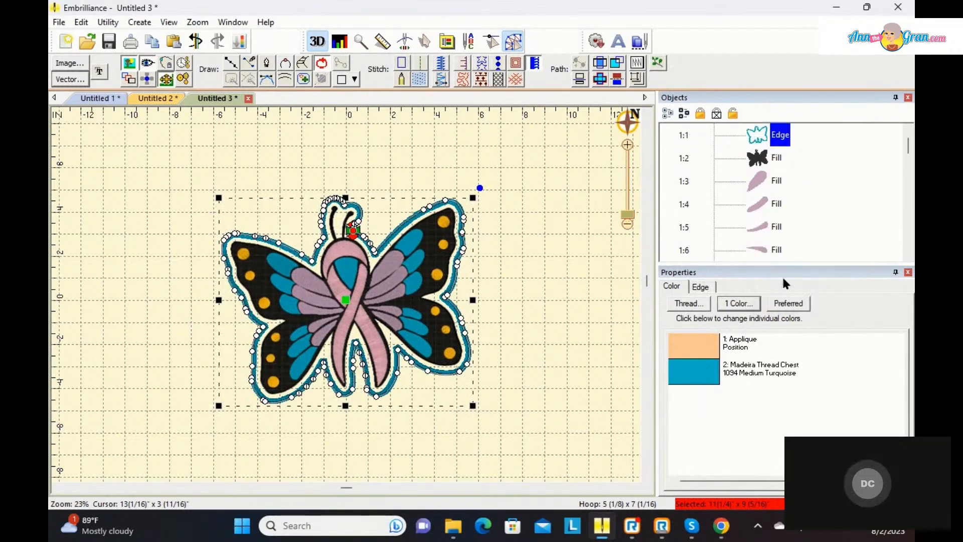
{"action": "left_click", "coordinate": [704, 288]}
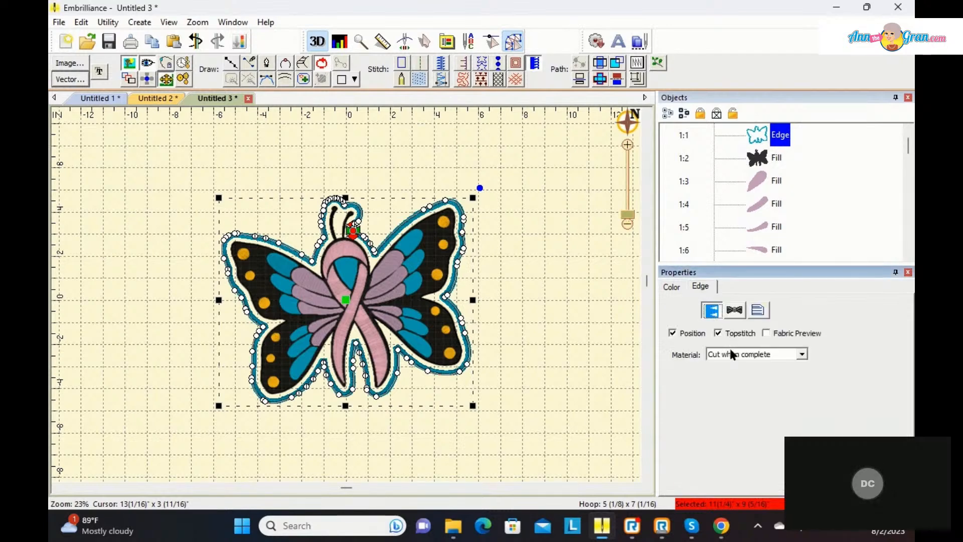
{"action": "left_click", "coordinate": [765, 333]}
{"action": "left_click", "coordinate": [537, 274]}
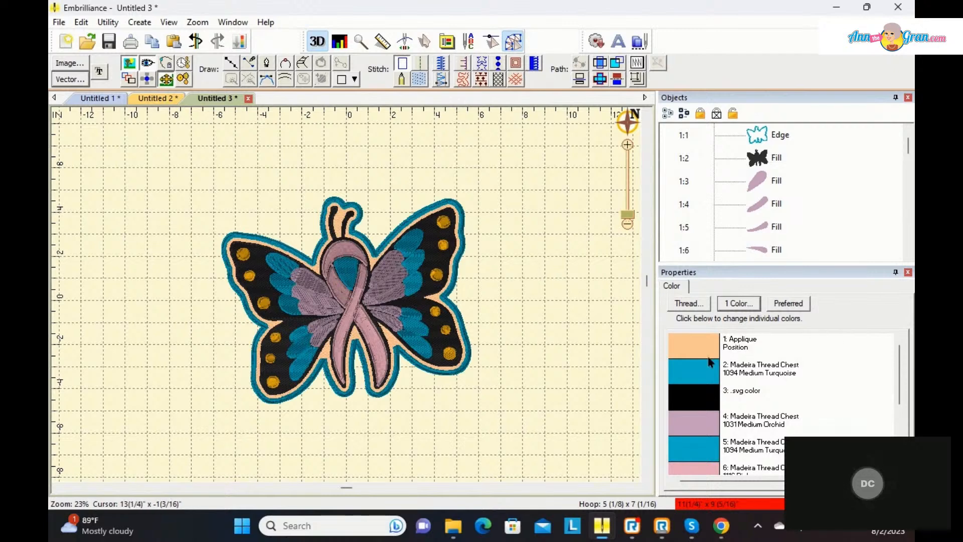
Step: Set the black butterfly fill's underlay to Diagonal 2 only, with Contour, Perpendicular and Diagonal 1 turned off
{"action": "left_click", "coordinate": [762, 160]}
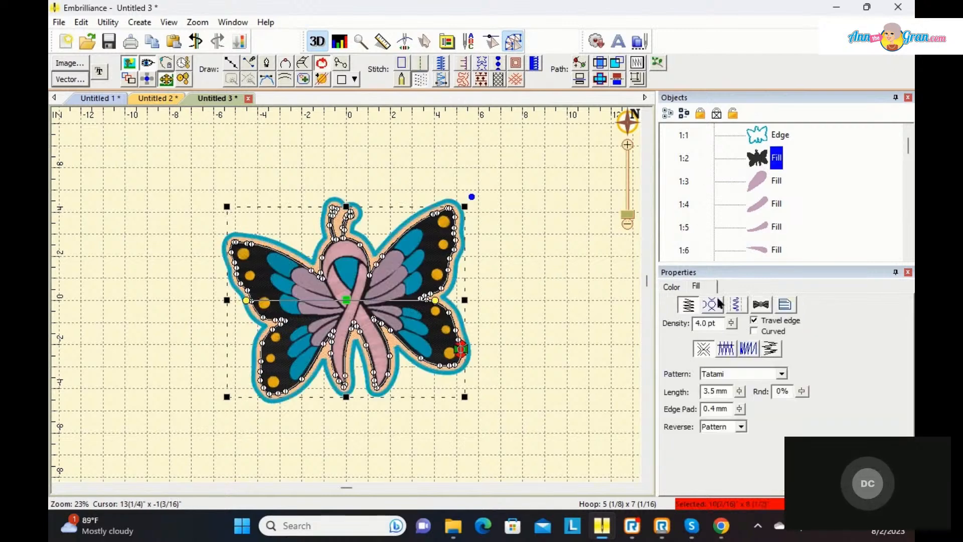
{"action": "left_click", "coordinate": [733, 305]}
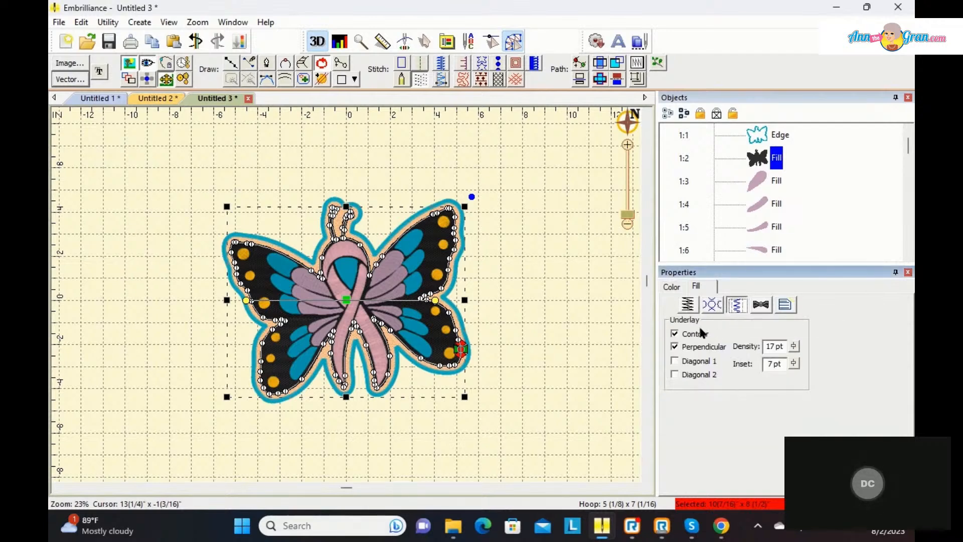
{"action": "left_click", "coordinate": [674, 346]}
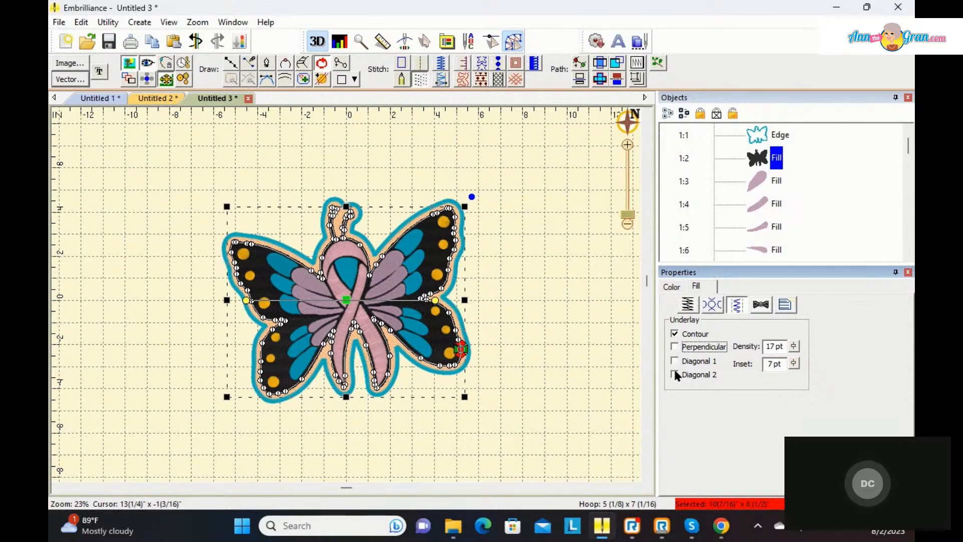
{"action": "left_click", "coordinate": [674, 361]}
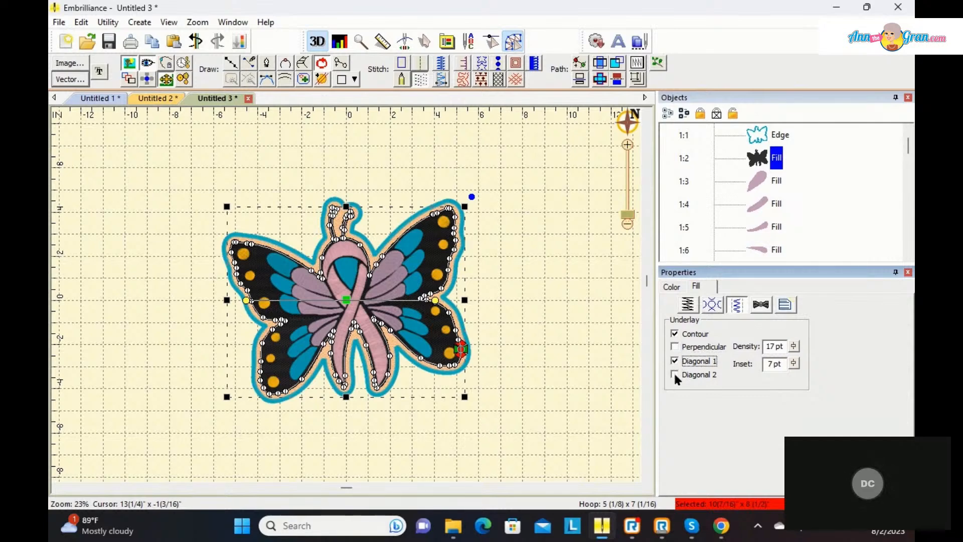
{"action": "left_click", "coordinate": [672, 374]}
{"action": "left_click", "coordinate": [673, 374]}
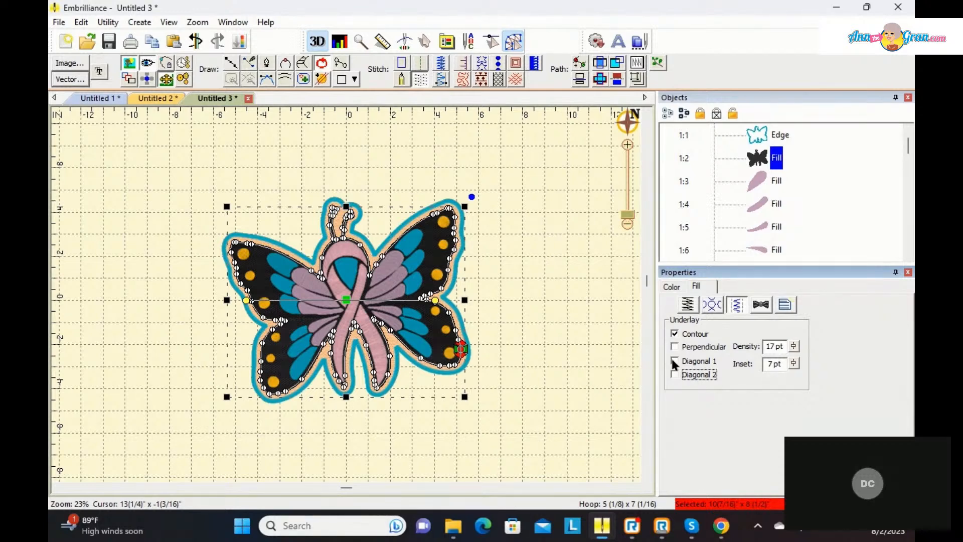
{"action": "left_click", "coordinate": [674, 361]}
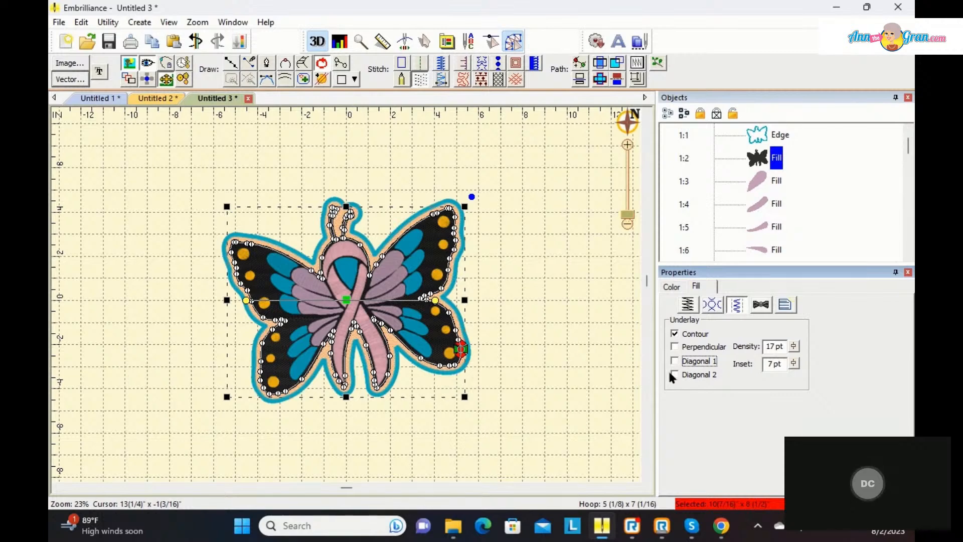
{"action": "left_click", "coordinate": [675, 374]}
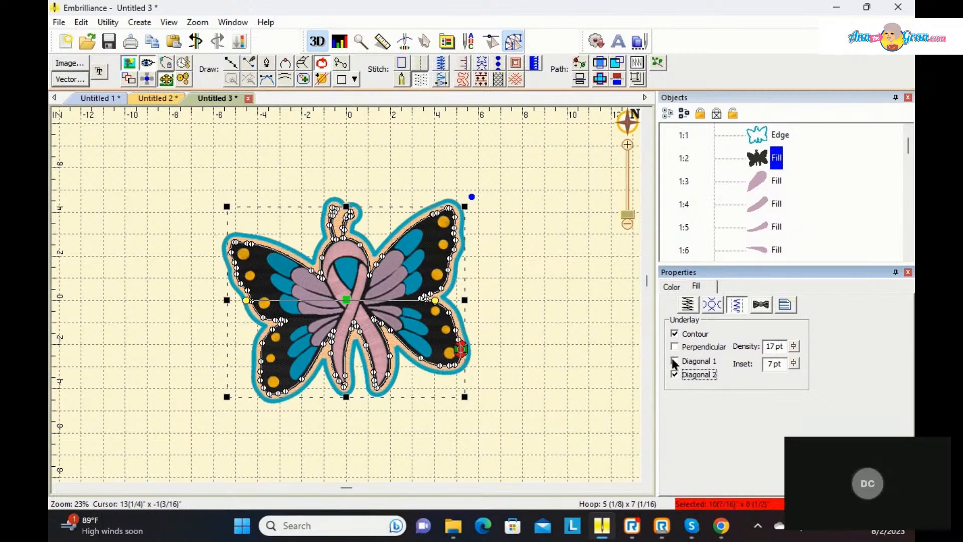
{"action": "left_click", "coordinate": [675, 333]}
{"action": "left_click", "coordinate": [675, 361]}
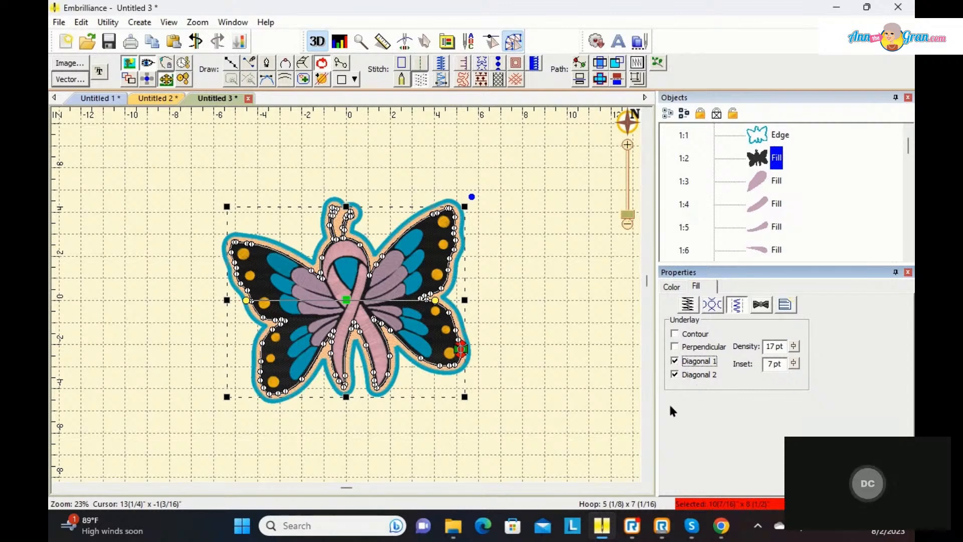
{"action": "key", "text": "space"}
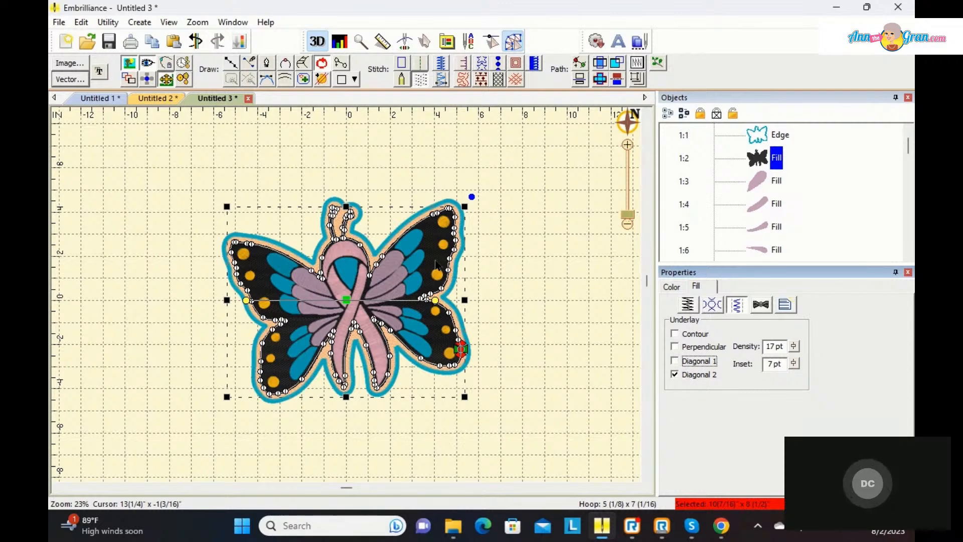
Step: Turn off the Contour and Perpendicular underlay for the topmost turquoise petal fill on the upper right wing
{"action": "left_click", "coordinate": [411, 233]}
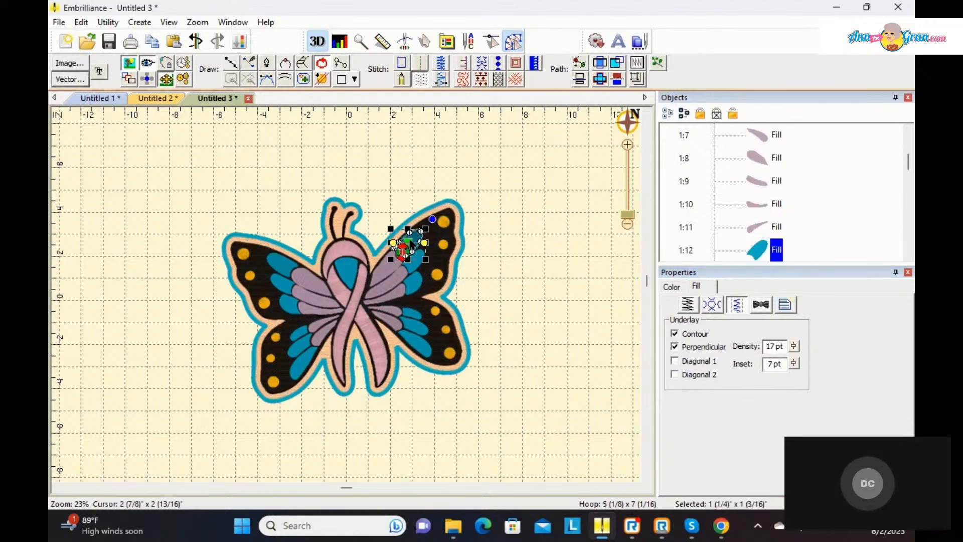
{"action": "left_click", "coordinate": [675, 334]}
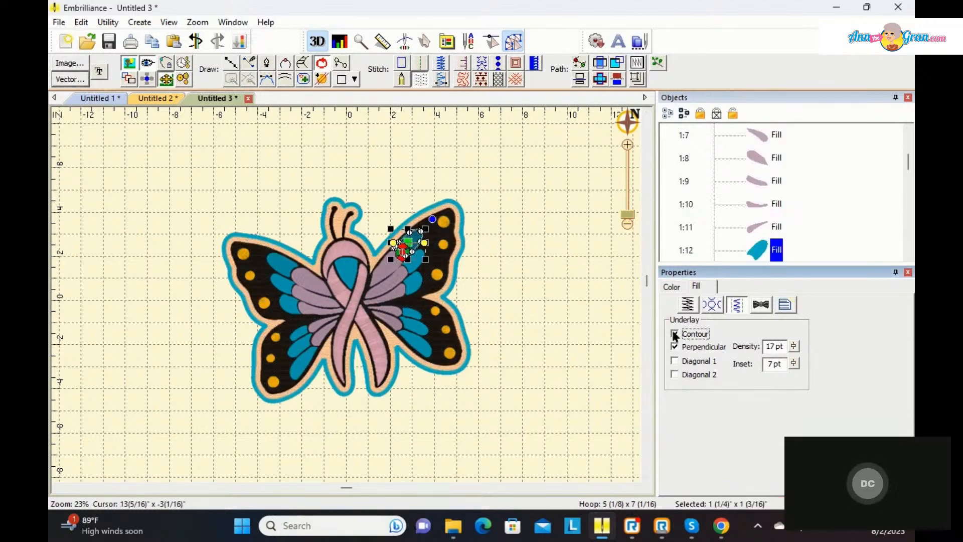
{"action": "left_click", "coordinate": [675, 347]}
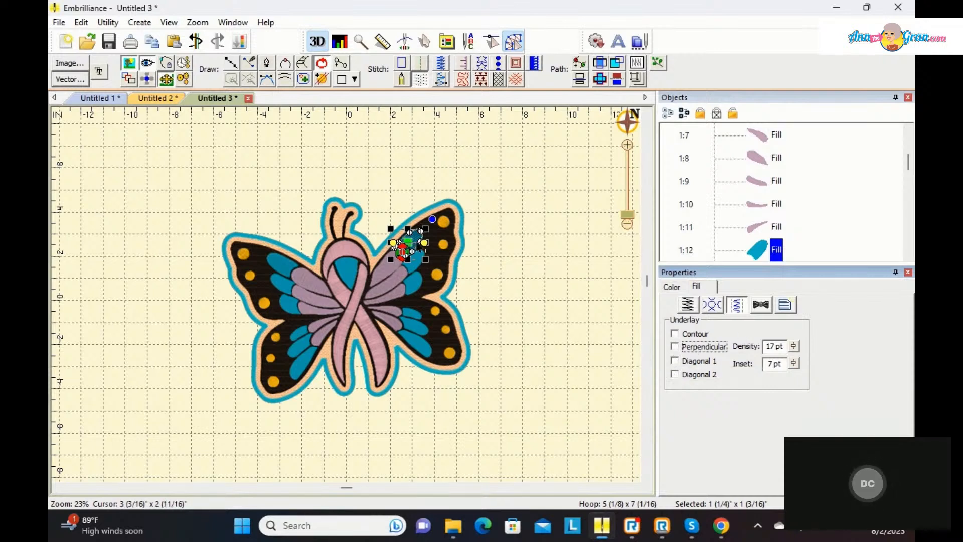
Step: Rotate the upper right wing's topmost turquoise petal stitch angle to about 132° and convert the petal to a Column stitch
{"action": "left_click", "coordinate": [425, 251]}
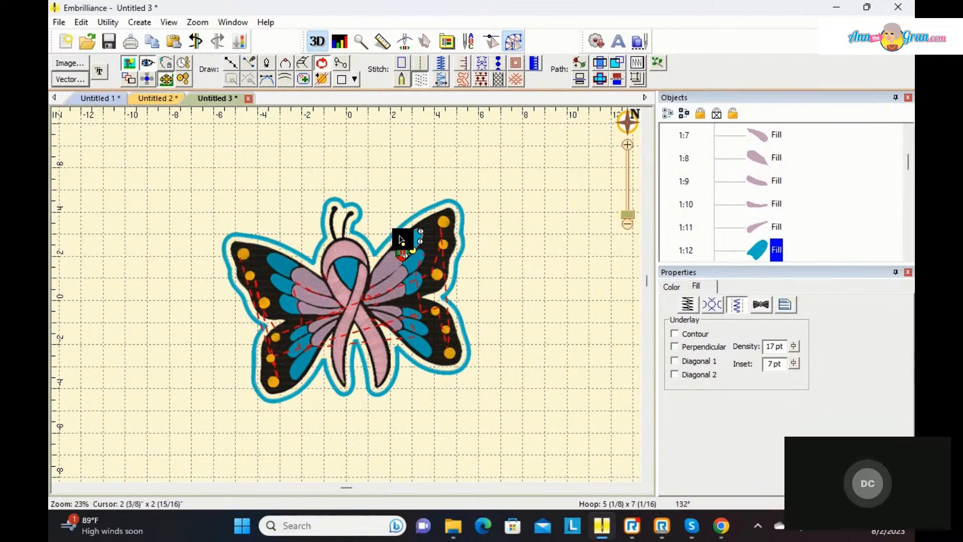
{"action": "left_click", "coordinate": [441, 79]}
{"action": "left_click", "coordinate": [489, 234]}
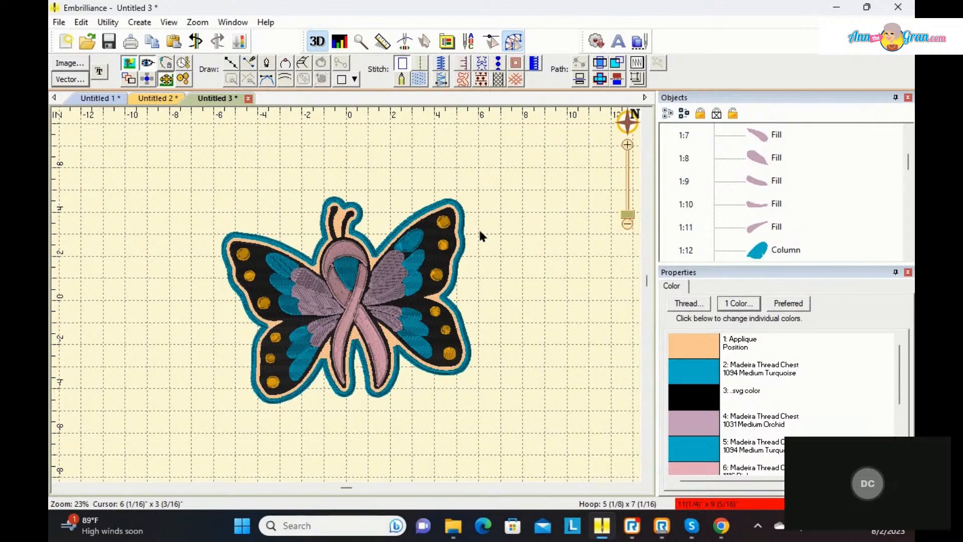
Step: Rotate the stitch angle of the topmost turquoise petal fill on the upper left wing to about 62°
{"action": "left_click", "coordinate": [280, 263]}
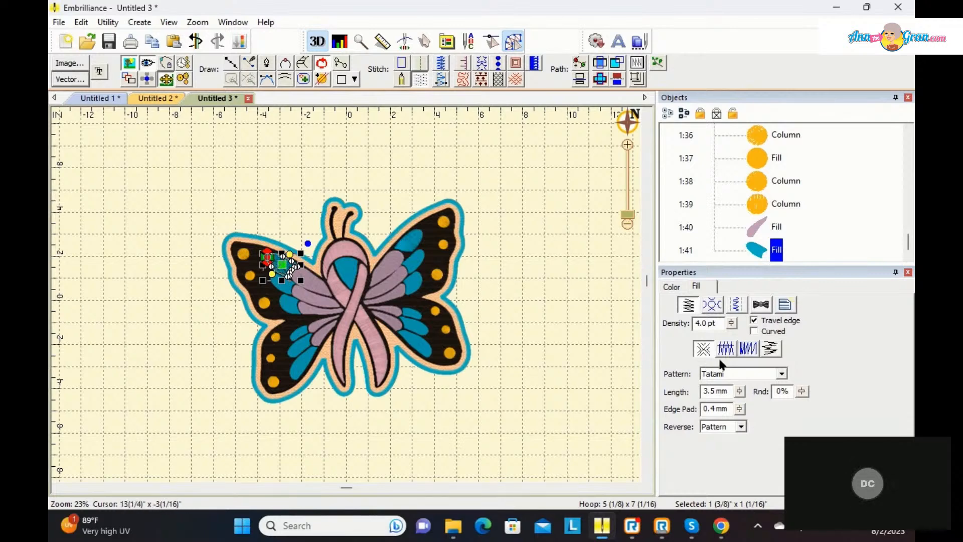
{"action": "left_click", "coordinate": [544, 359]}
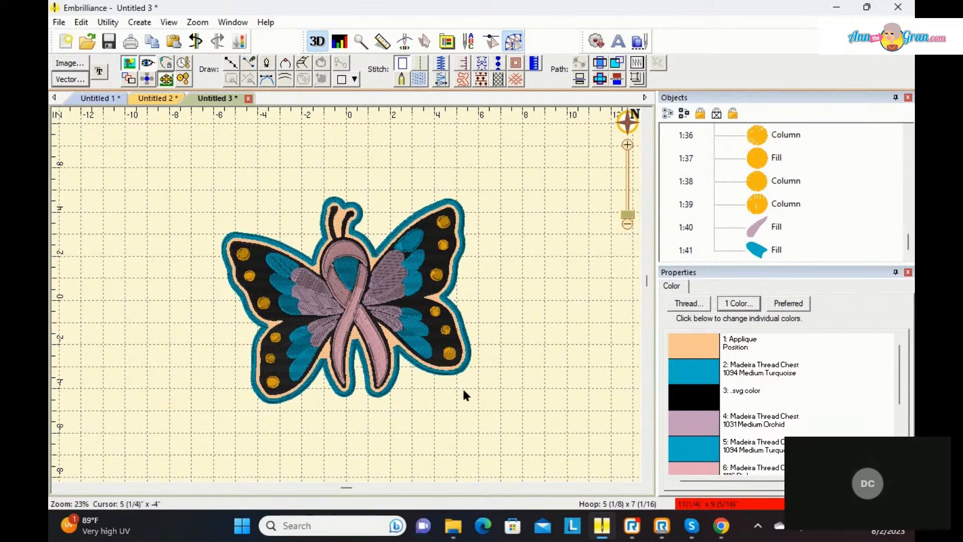
{"action": "left_click", "coordinate": [283, 269]}
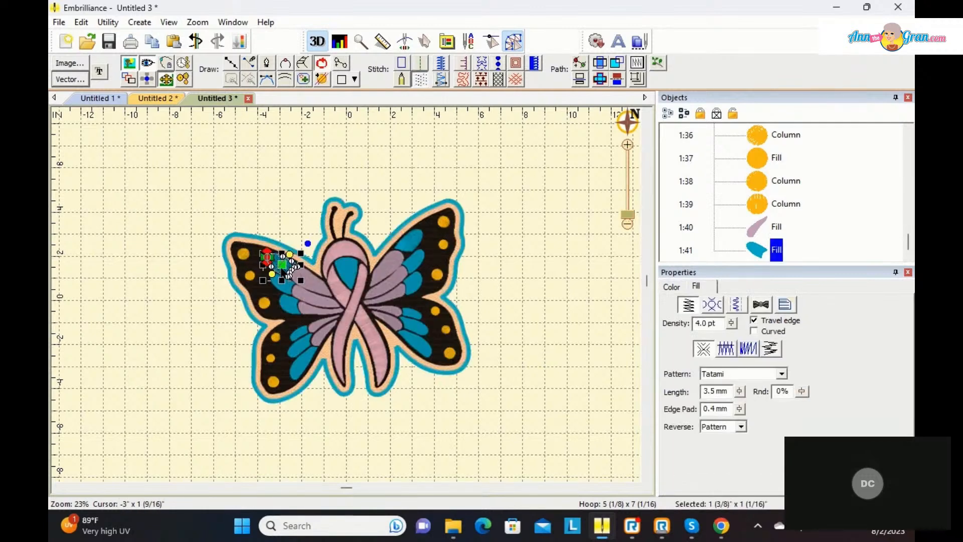
{"action": "left_click_drag", "start_coordinate": [272, 274], "coordinate": [278, 277]}
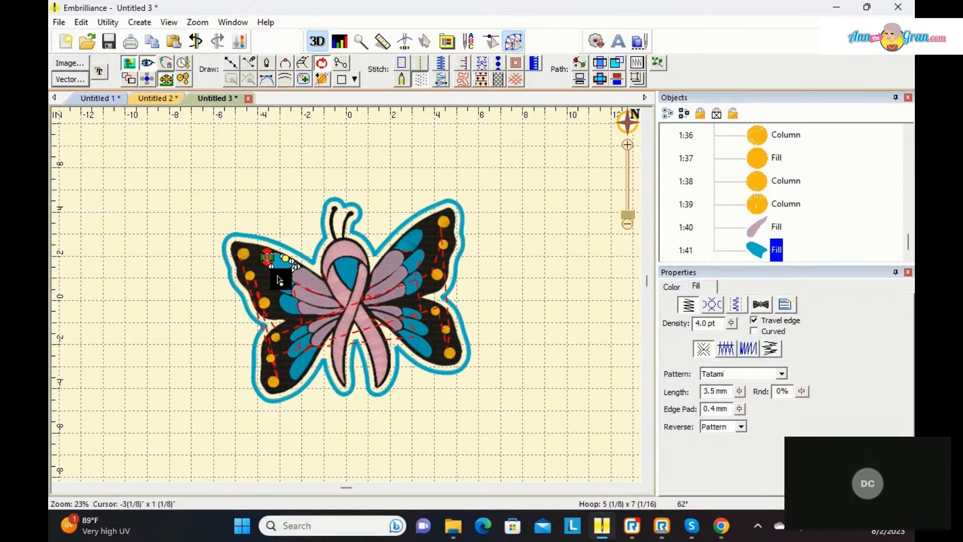
{"action": "right_click", "coordinate": [296, 207]}
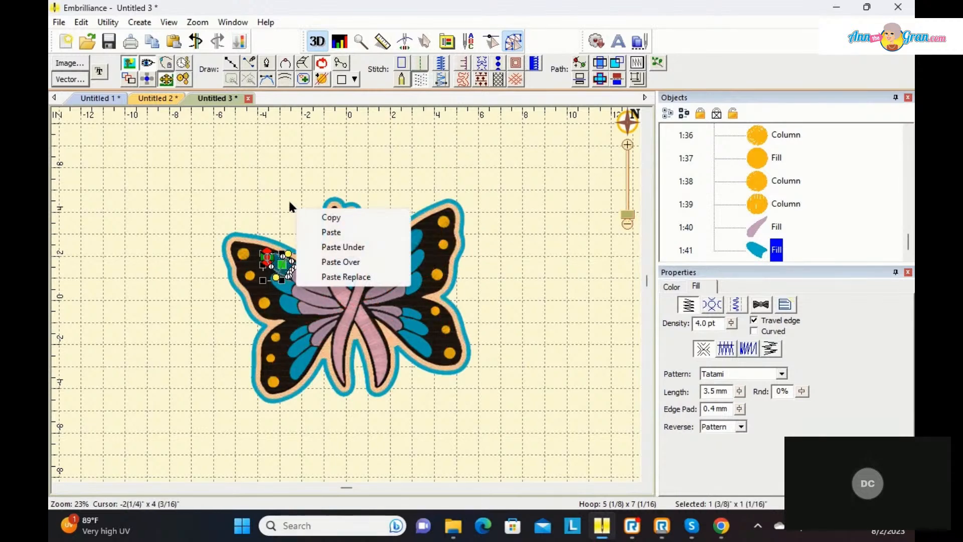
{"action": "left_click", "coordinate": [290, 206]}
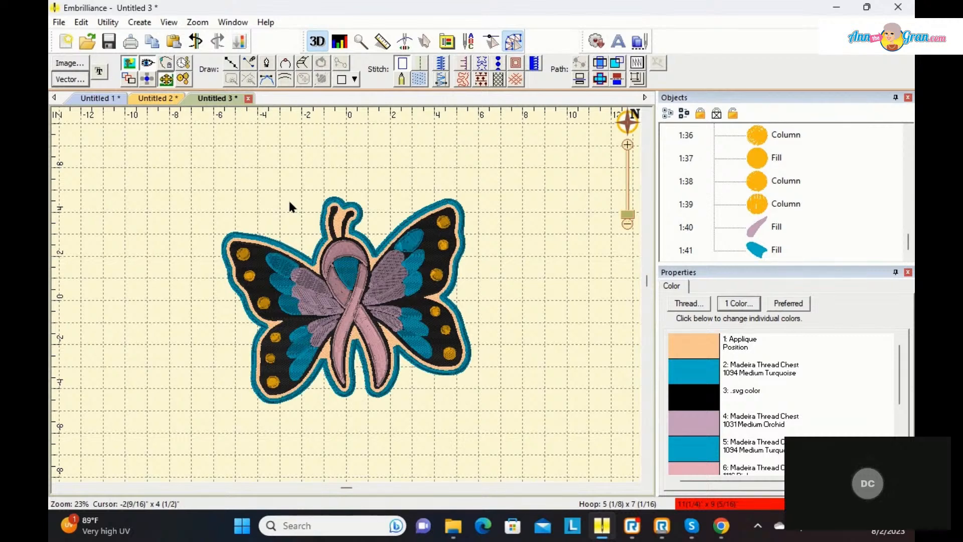
Step: Convert the topmost turquoise petal on the upper right wing back to a Fill and tilt its stitch angle
{"action": "left_click", "coordinate": [407, 248]}
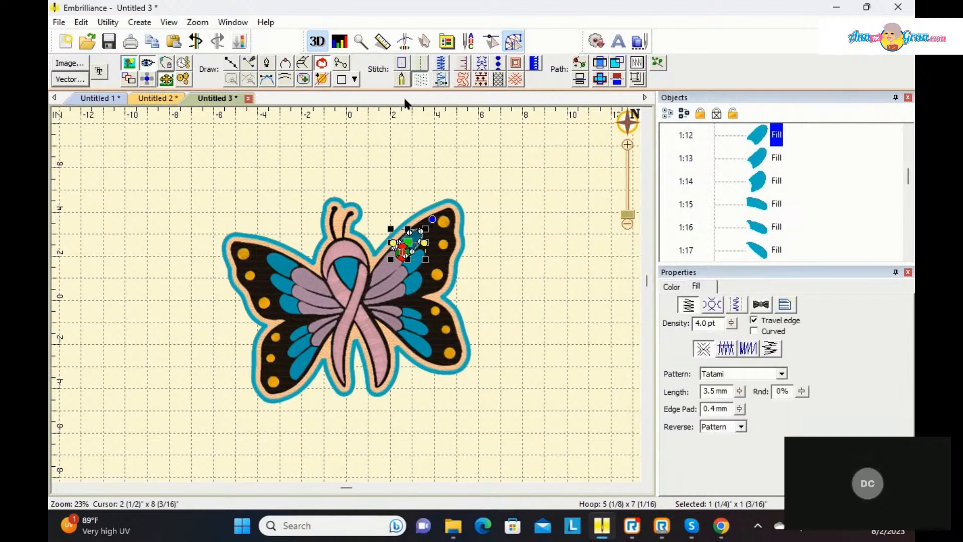
{"action": "left_click_drag", "start_coordinate": [424, 241], "coordinate": [402, 239]}
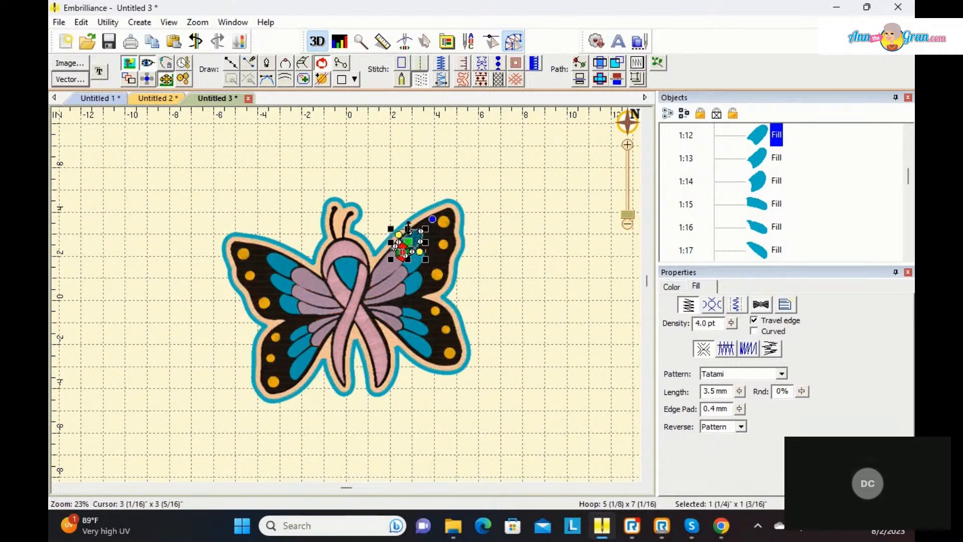
{"action": "left_click", "coordinate": [514, 237]}
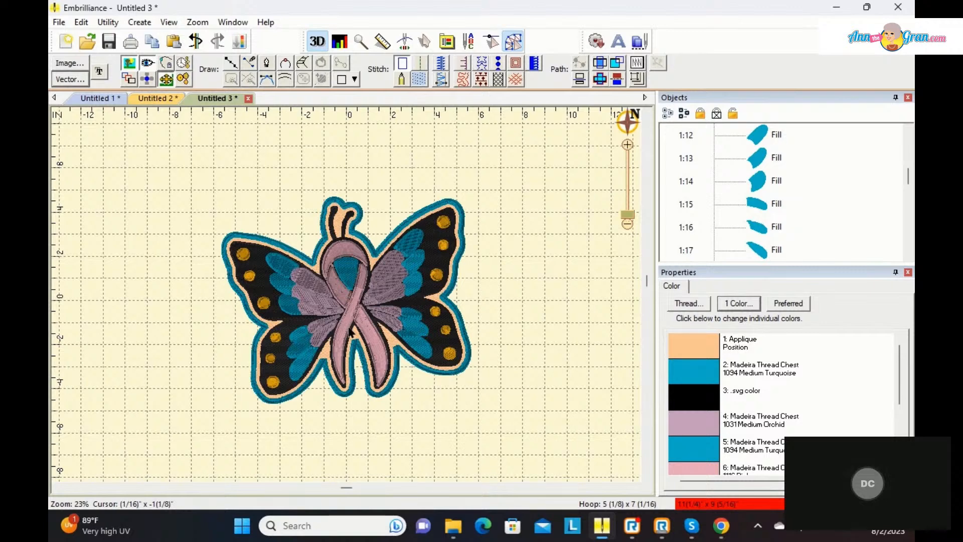
Step: Create TrueType art reading "Cure" in the Arial Baltic font
{"action": "left_click", "coordinate": [99, 74]}
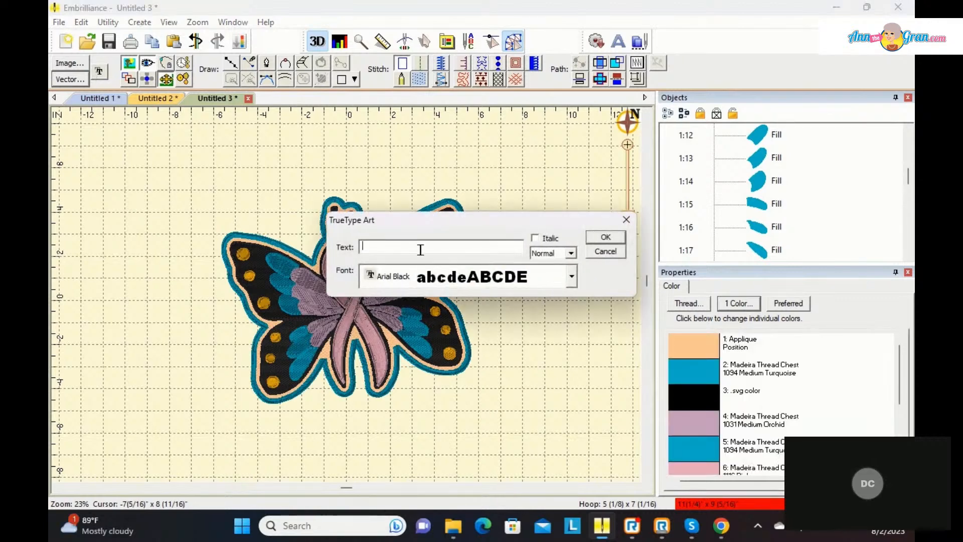
{"action": "type", "text": "Cure"}
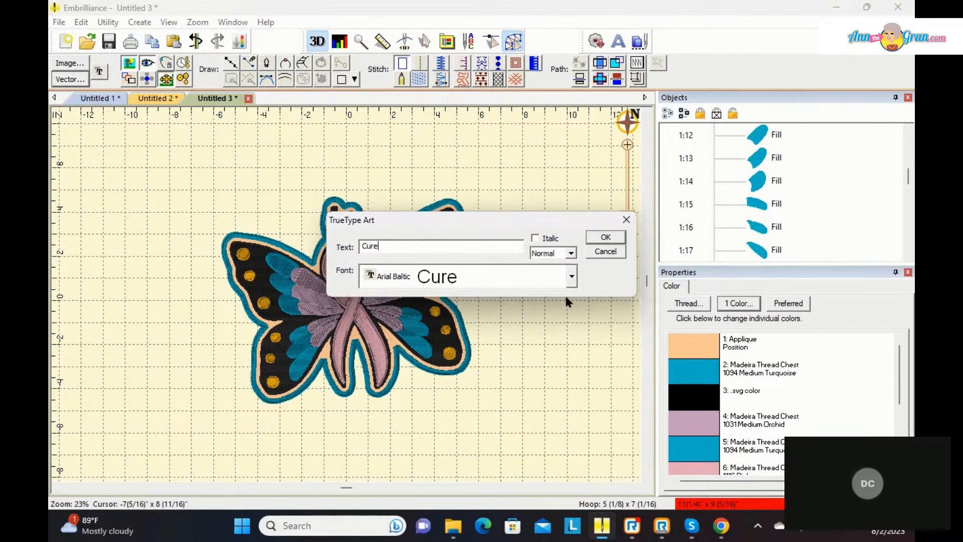
{"action": "left_click", "coordinate": [606, 238]}
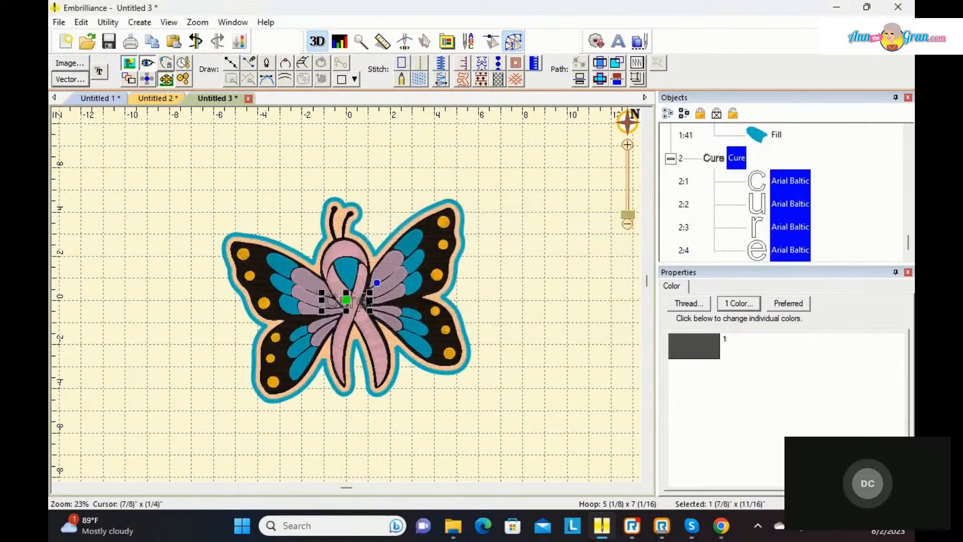
Step: Enlarge the "Cure" lettering to about 6 3/4 by 2 7/16 inches and place it just below the butterfly
{"action": "left_click_drag", "start_coordinate": [346, 300], "coordinate": [288, 201]}
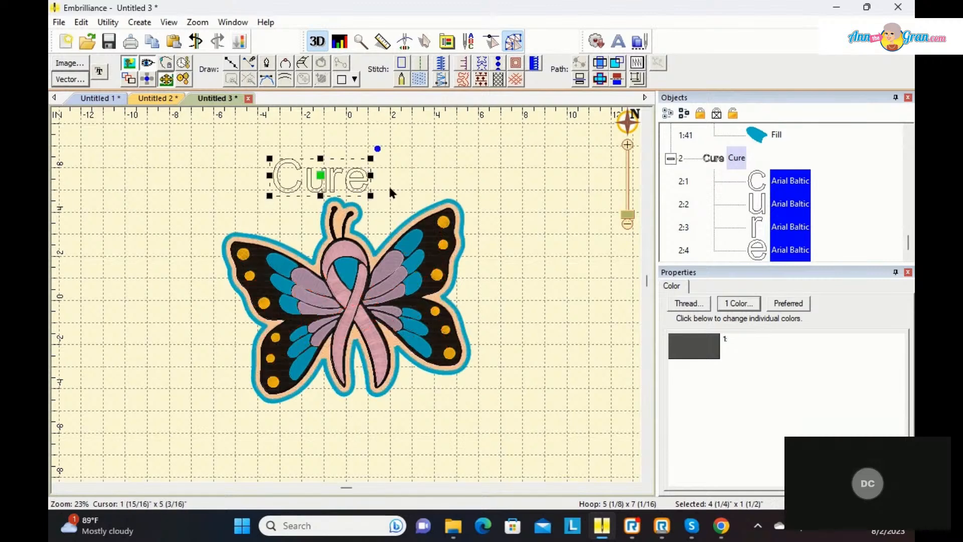
{"action": "left_click_drag", "start_coordinate": [371, 196], "coordinate": [424, 214]}
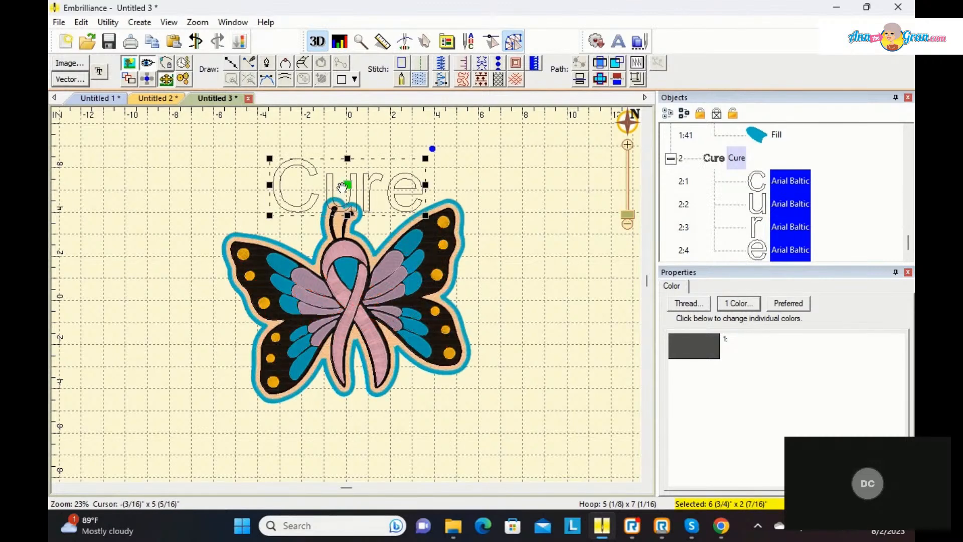
{"action": "left_click_drag", "start_coordinate": [348, 189], "coordinate": [377, 426]}
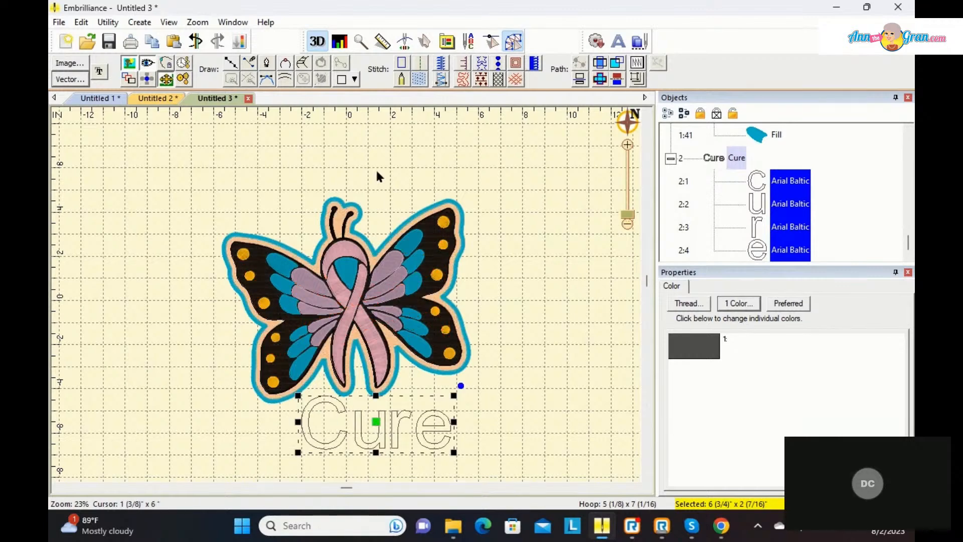
Step: Convert the "Cure" lettering to Column stitches and generate them
{"action": "left_click", "coordinate": [435, 79]}
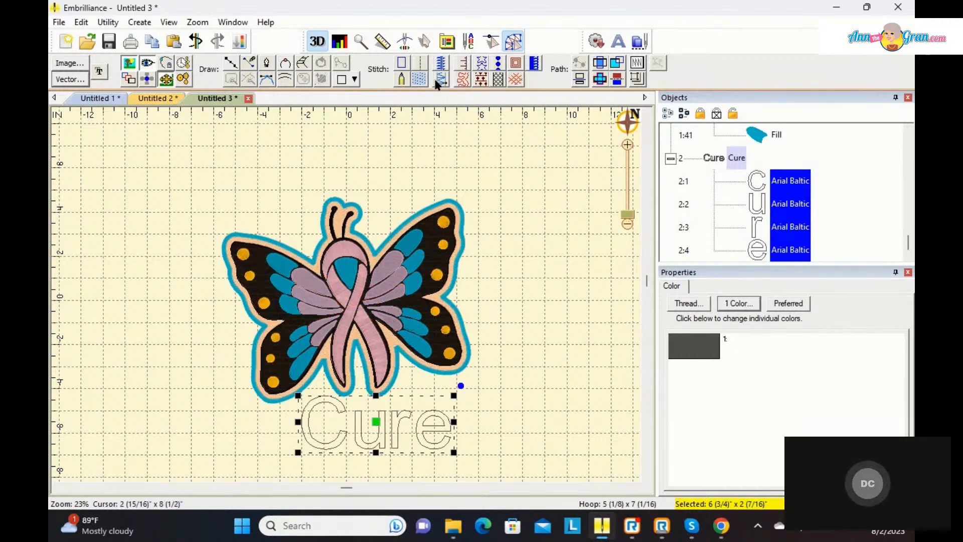
{"action": "left_click", "coordinate": [526, 277]}
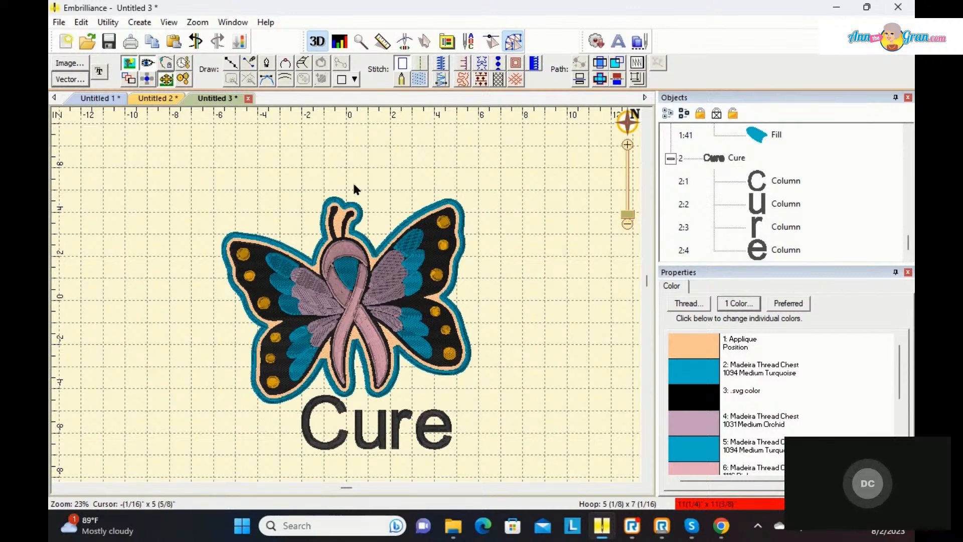
{"action": "left_click", "coordinate": [102, 73]}
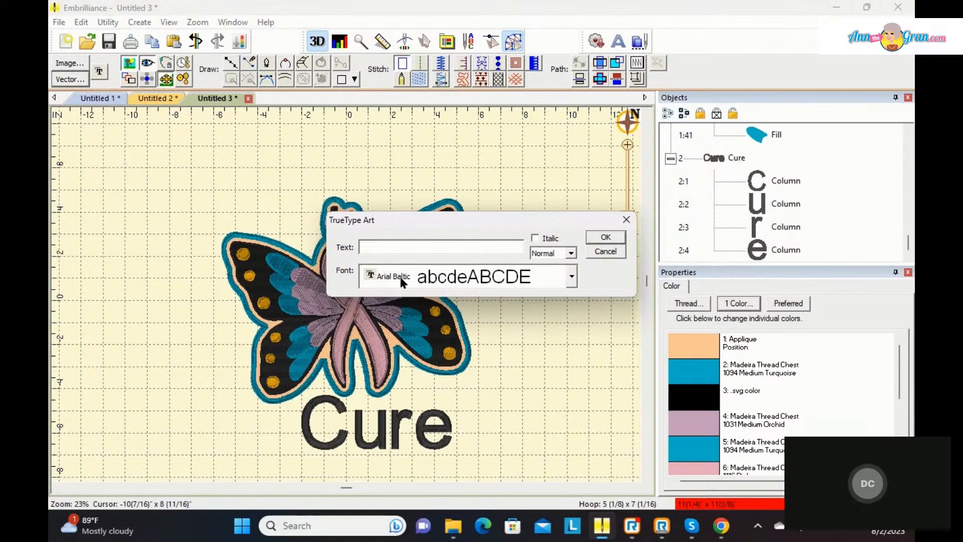
{"action": "left_click", "coordinate": [571, 277]}
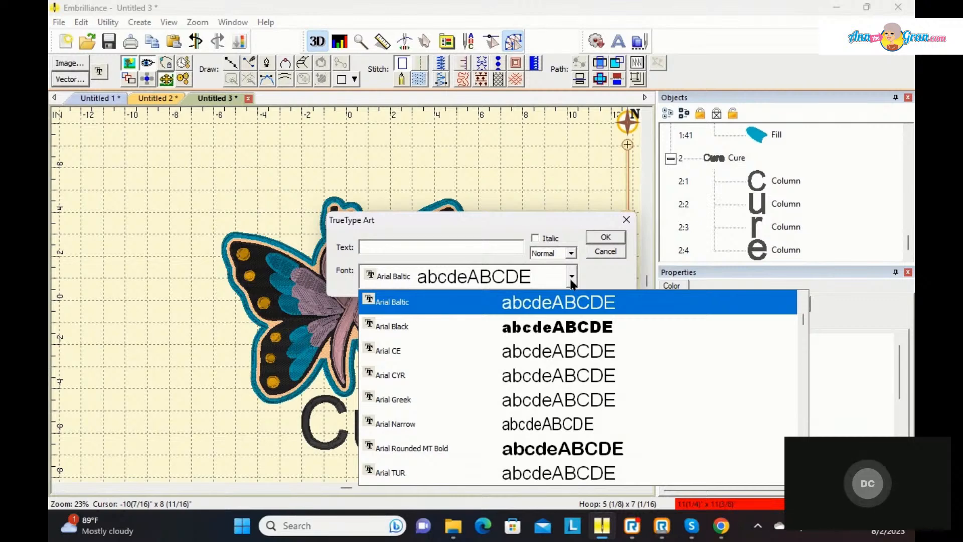
{"action": "left_click", "coordinate": [597, 237]}
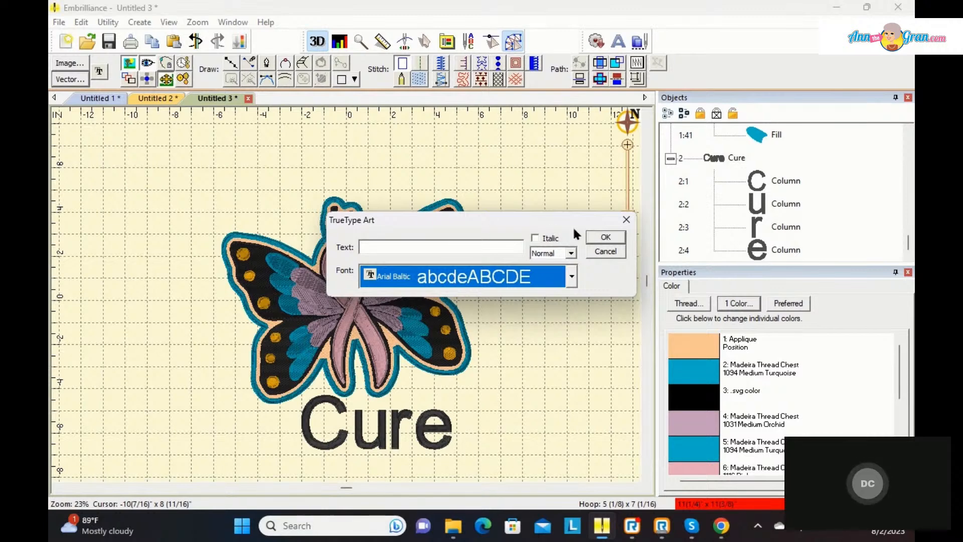
{"action": "left_click", "coordinate": [600, 237]}
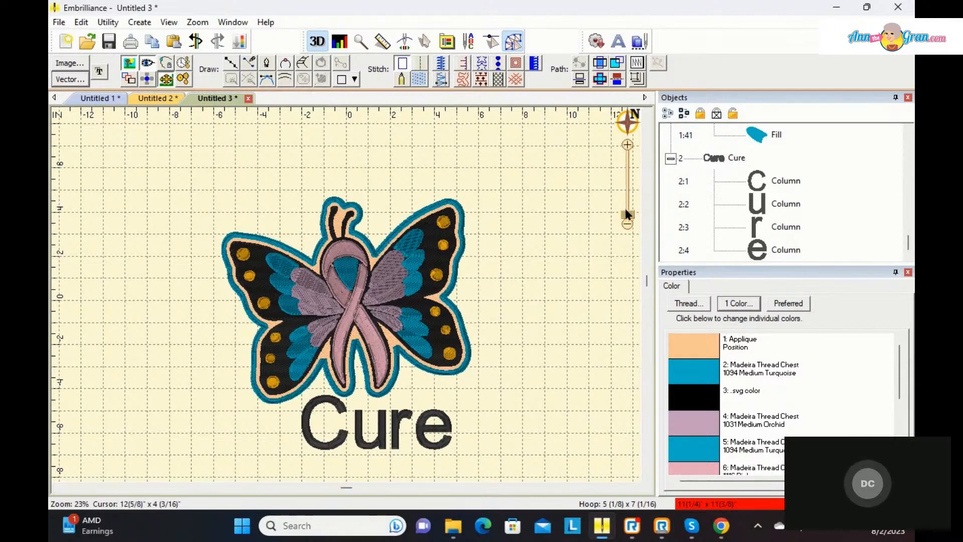
Step: Turn the letter "e" of the "Cure" lettering from Column stitches into a plain Line outline
{"action": "left_click_drag", "start_coordinate": [625, 213], "coordinate": [626, 207]}
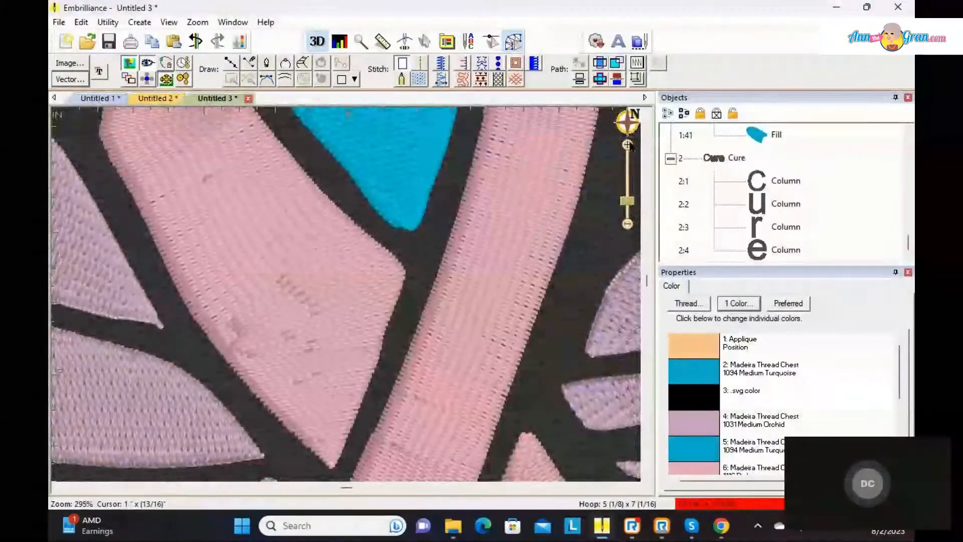
{"action": "left_click", "coordinate": [627, 121]}
{"action": "left_click_drag", "start_coordinate": [541, 163], "coordinate": [532, 230]}
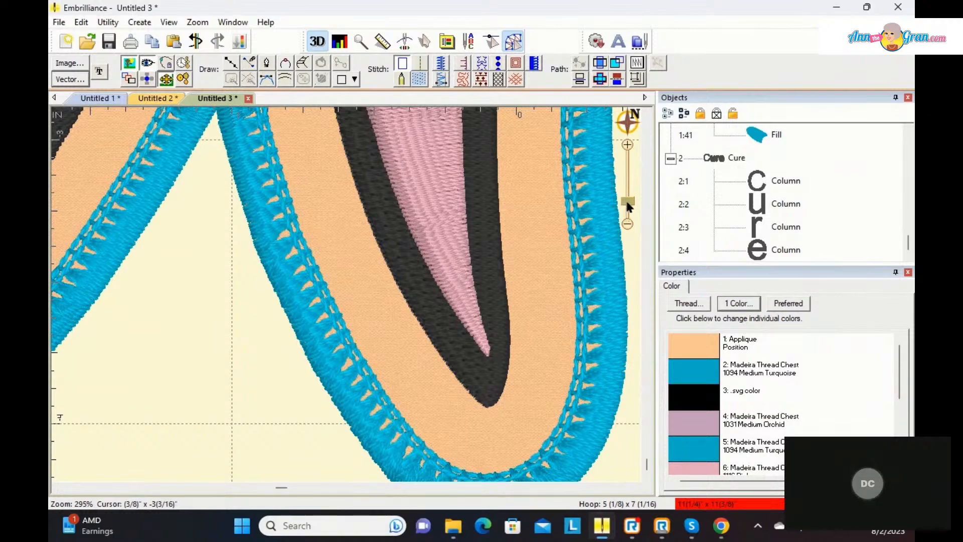
{"action": "mouse_move", "coordinate": [626, 201]}
{"action": "left_mouse_down"}
{"action": "mouse_move", "coordinate": [629, 222]}
{"action": "mouse_move", "coordinate": [627, 213]}
{"action": "left_mouse_up"}
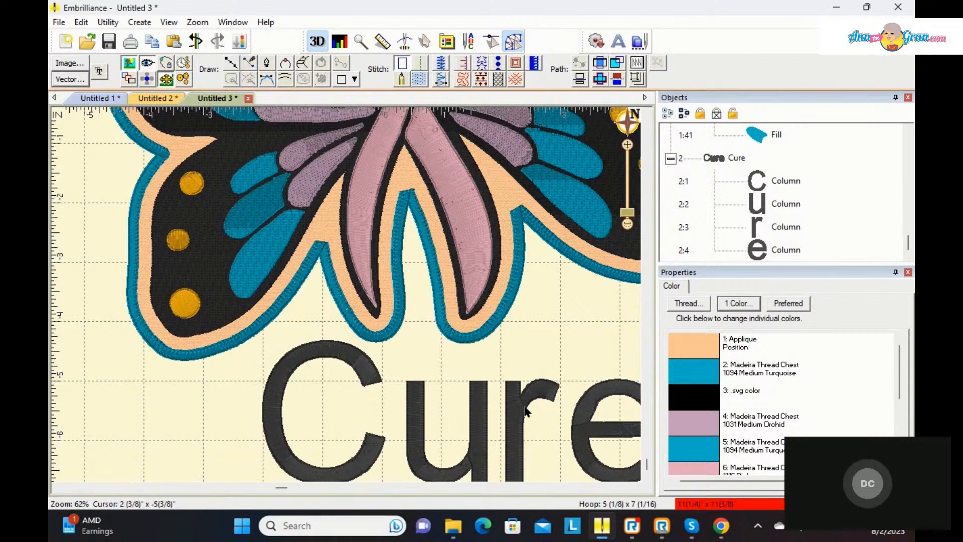
{"action": "left_click", "coordinate": [588, 423]}
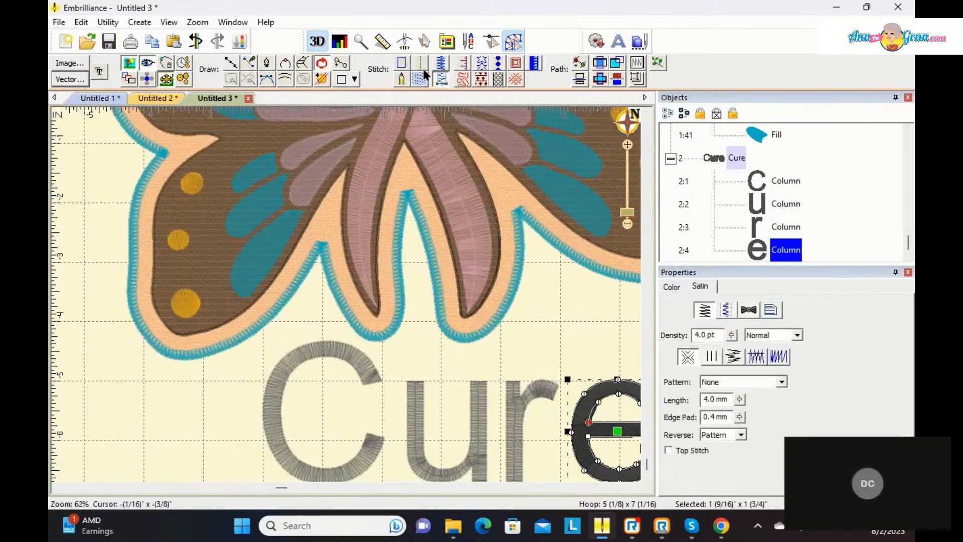
{"action": "left_click", "coordinate": [442, 80]}
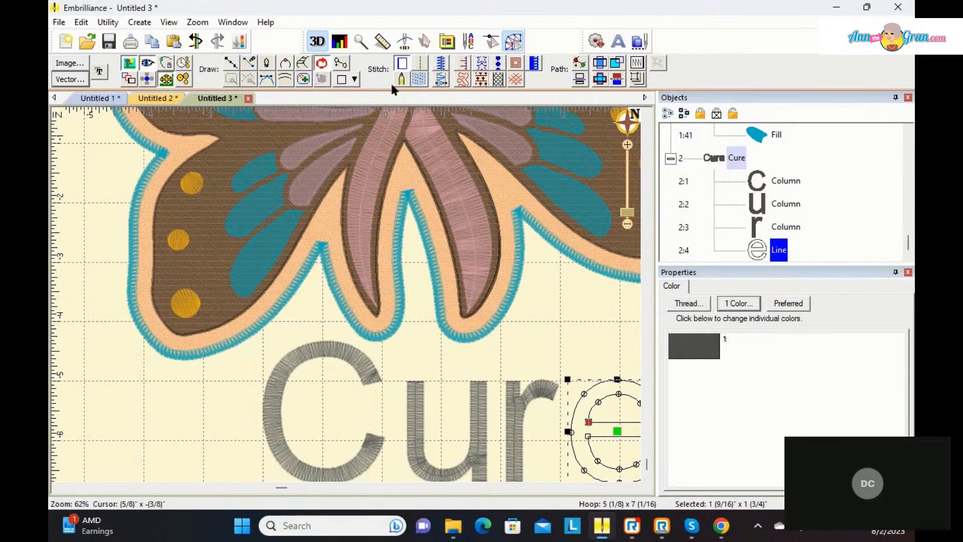
Step: Draw a short Column about 5/16 by 13/16 inches along the left curve of the "e", placing point pairs between its inner and outer outlines
{"action": "left_click", "coordinate": [300, 65]}
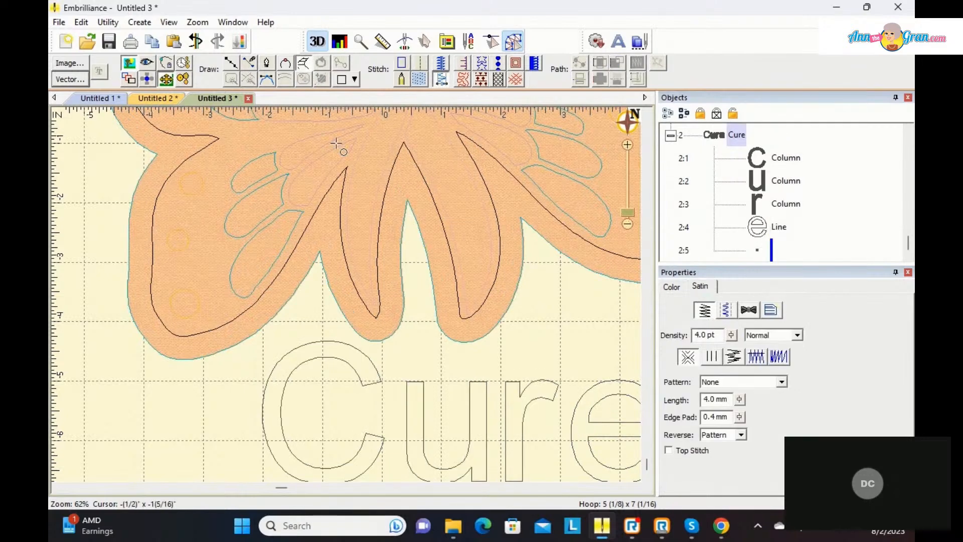
{"action": "left_click", "coordinate": [592, 407]}
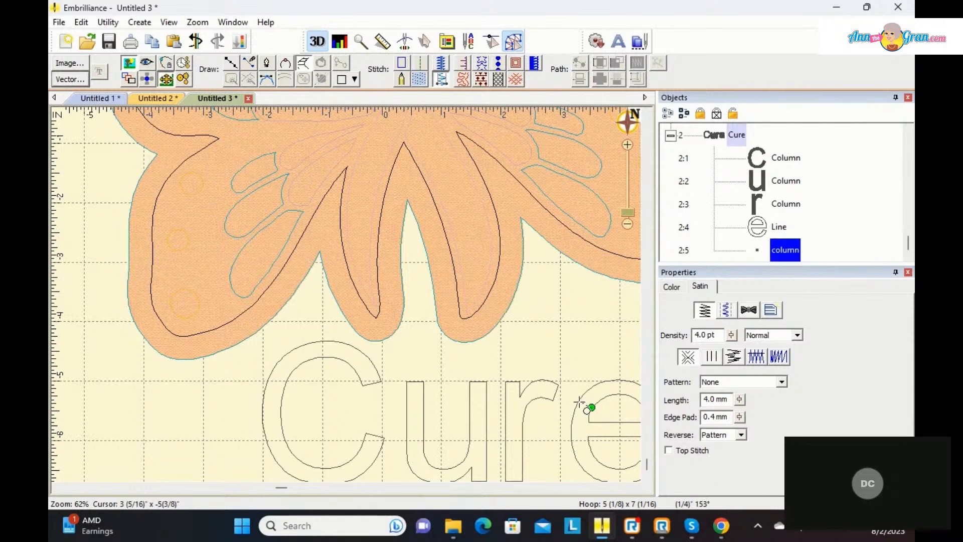
{"action": "left_click", "coordinate": [578, 400]}
{"action": "left_click", "coordinate": [573, 416]}
{"action": "left_click", "coordinate": [587, 427]}
{"action": "left_click", "coordinate": [571, 431]}
{"action": "left_click", "coordinate": [588, 436]}
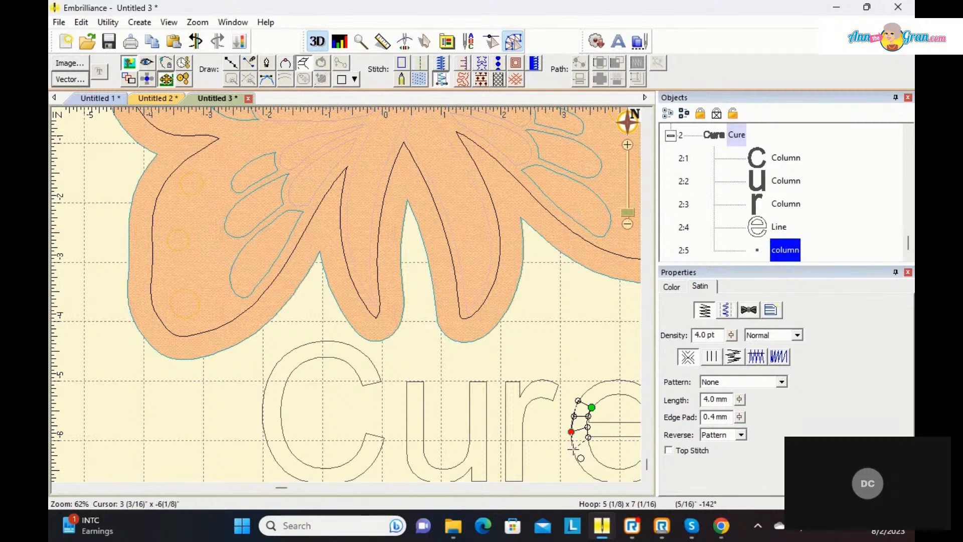
{"action": "left_click", "coordinate": [572, 449]}
{"action": "key", "text": "Return"}
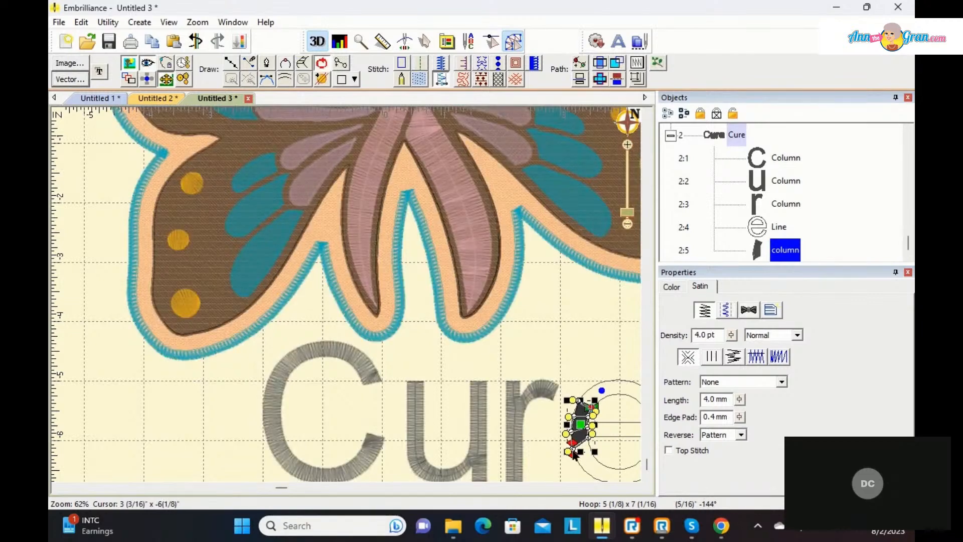
{"action": "left_click", "coordinate": [589, 331]}
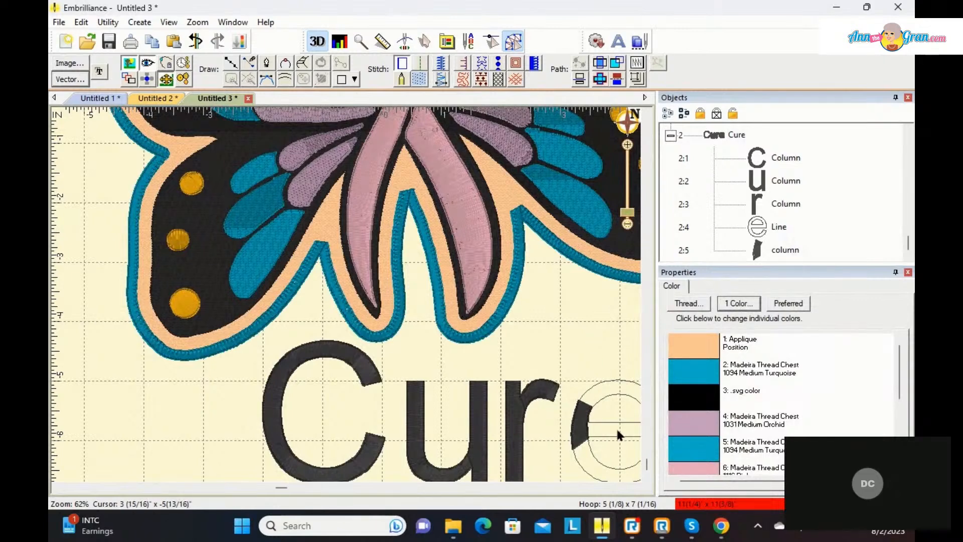
Step: Undo the hand-drawn column segment on the left curve of the "e"
{"action": "left_click", "coordinate": [610, 391]}
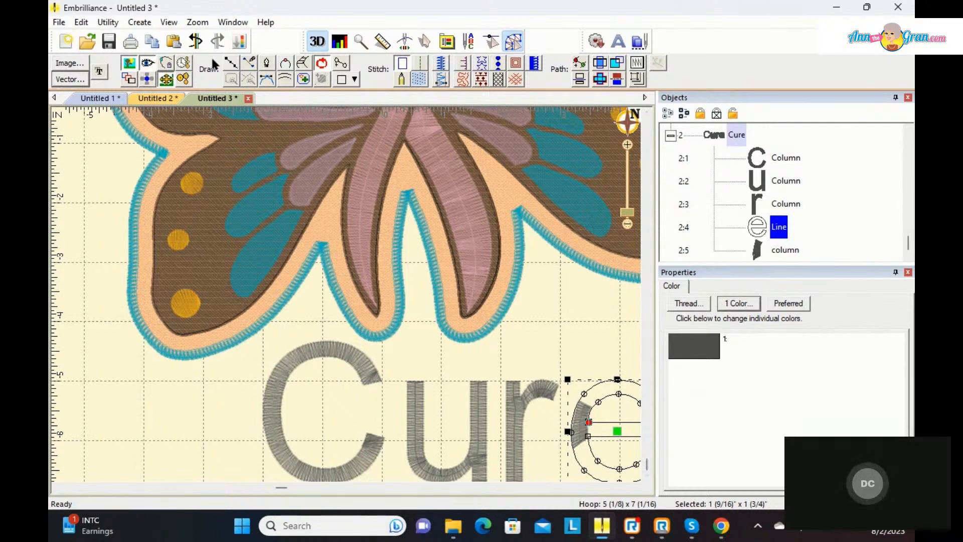
{"action": "left_click", "coordinate": [196, 41]}
{"action": "left_click", "coordinate": [191, 36]}
{"action": "left_click", "coordinate": [191, 36]}
{"action": "left_click", "coordinate": [191, 36]}
{"action": "left_click", "coordinate": [191, 36]}
{"action": "left_click", "coordinate": [190, 36]}
{"action": "left_click", "coordinate": [190, 36]}
{"action": "left_click", "coordinate": [189, 36]}
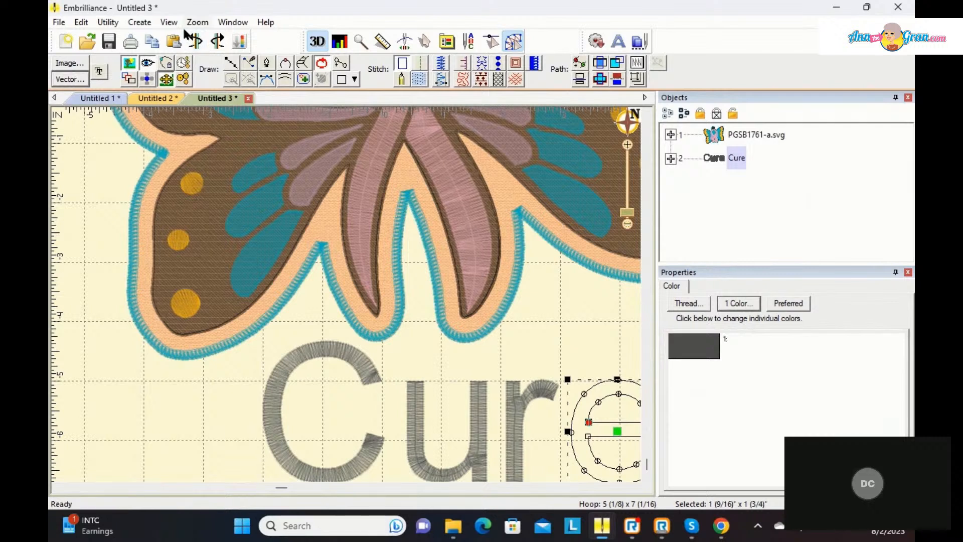
Step: Convert the outlined letter "e" back to Column stitches and deselect it
{"action": "left_click", "coordinate": [634, 488]}
{"action": "left_click_drag", "start_coordinate": [634, 489], "coordinate": [633, 489]}
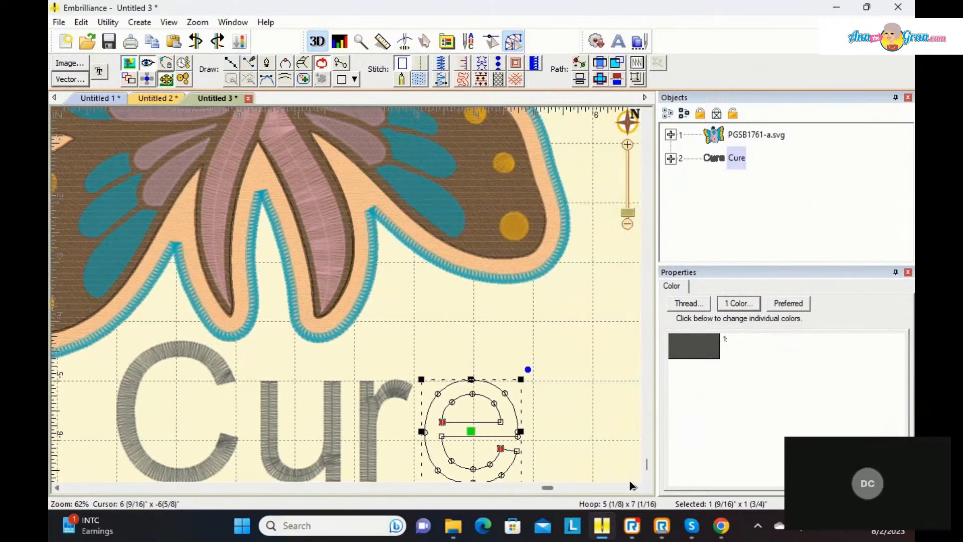
{"action": "left_click", "coordinate": [584, 380]}
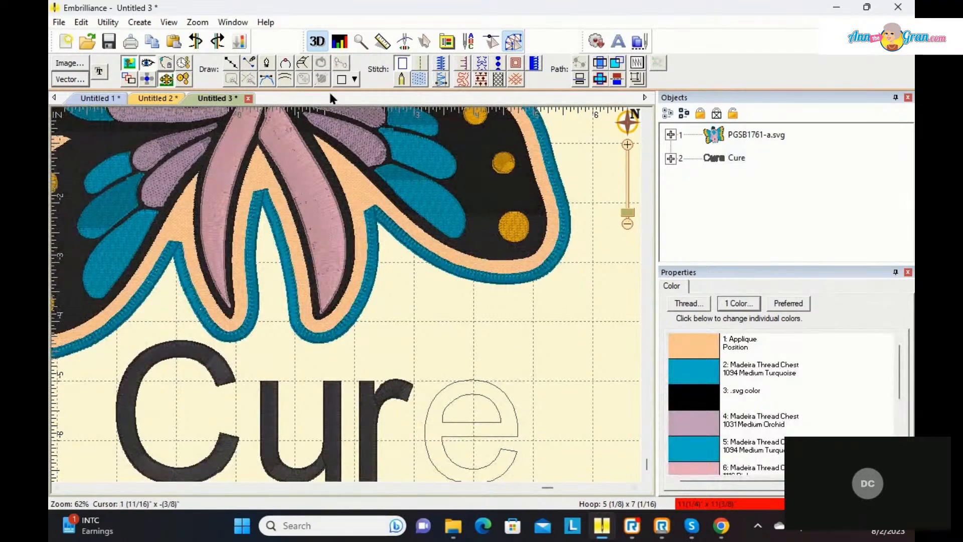
{"action": "left_click", "coordinate": [486, 396]}
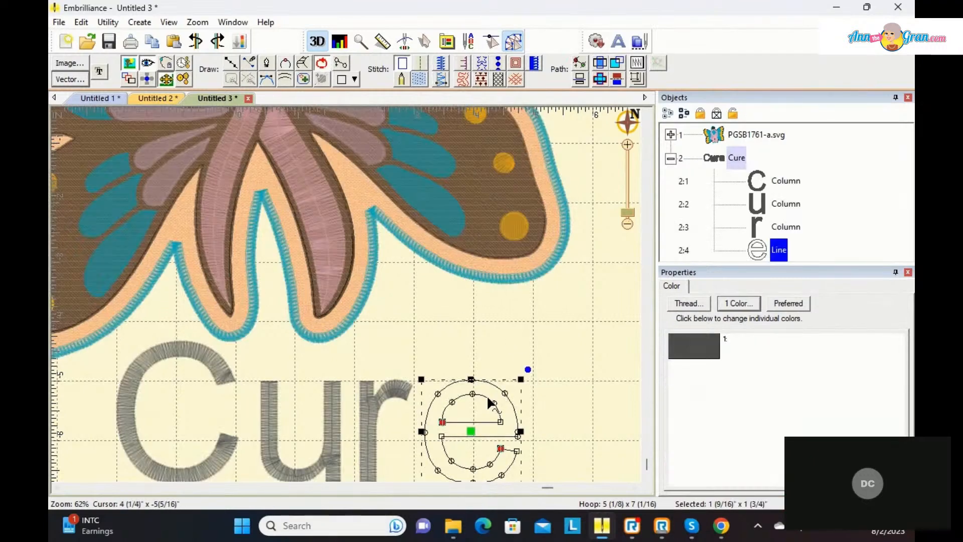
{"action": "left_click", "coordinate": [438, 79]}
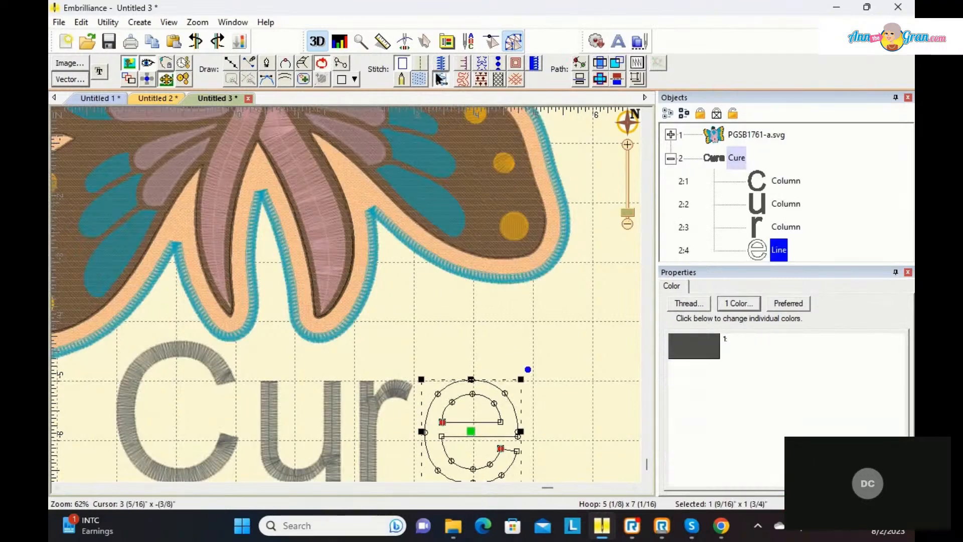
{"action": "left_click", "coordinate": [589, 325]}
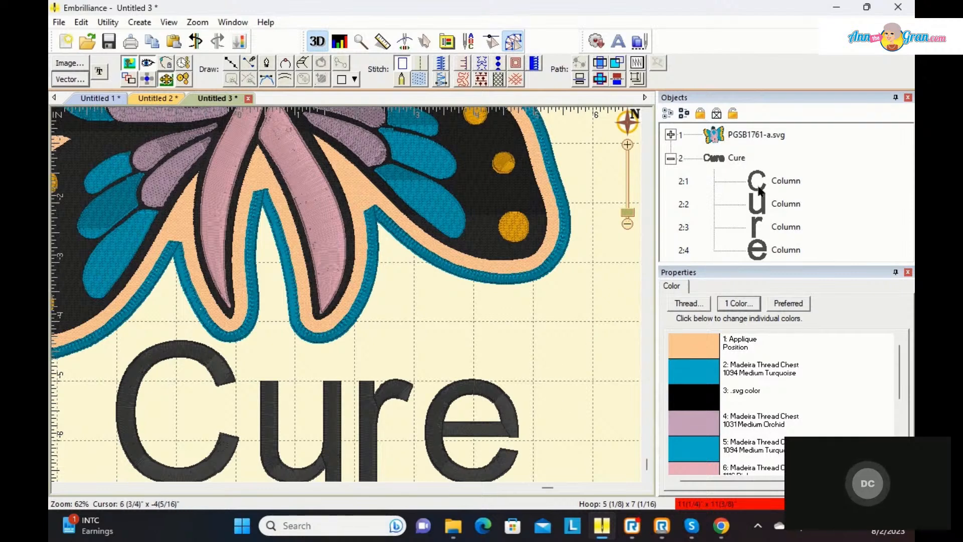
Step: Recolor the whole "Cure" lettering to Madeira Thread Chest 1094 Medium Turquoise from the current page's palette
{"action": "left_click", "coordinate": [736, 158]}
{"action": "left_click", "coordinate": [700, 286]}
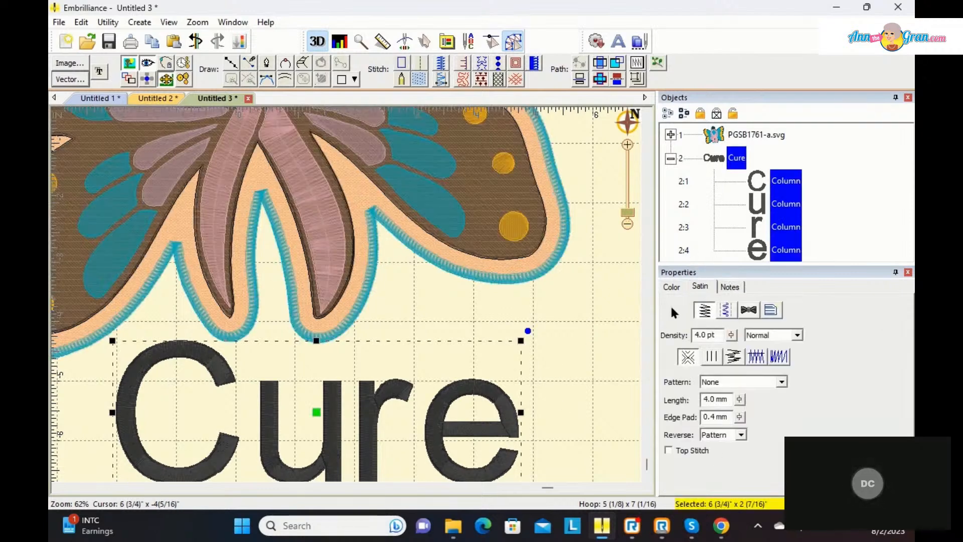
{"action": "left_click", "coordinate": [672, 287]}
{"action": "left_click", "coordinate": [685, 341]}
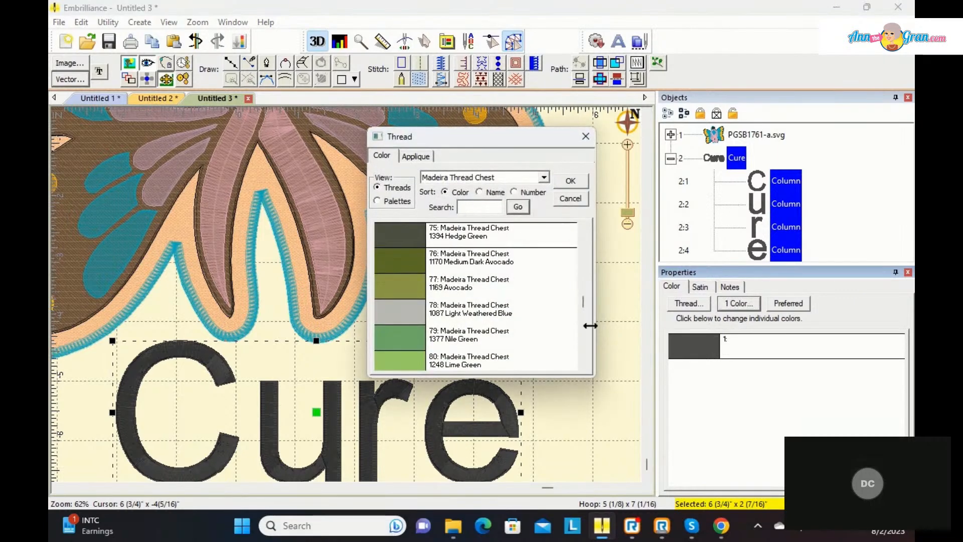
{"action": "left_click", "coordinate": [377, 200]}
{"action": "left_click", "coordinate": [400, 357]}
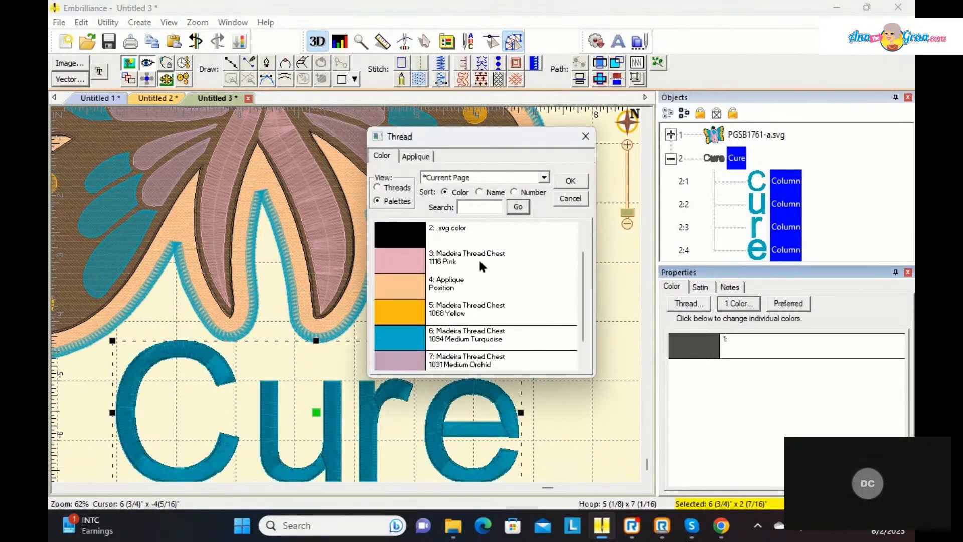
{"action": "left_click", "coordinate": [570, 181]}
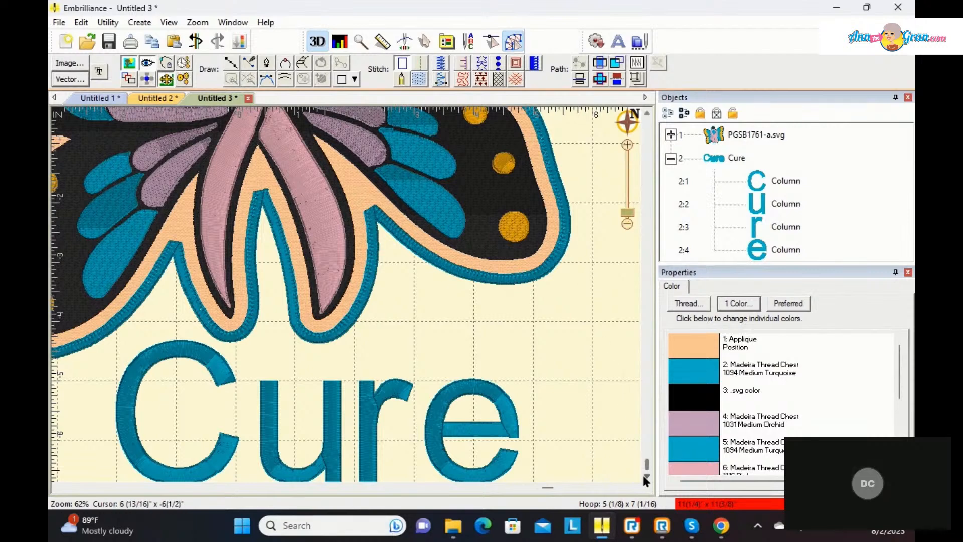
{"action": "left_click_drag", "start_coordinate": [648, 465], "coordinate": [647, 469]}
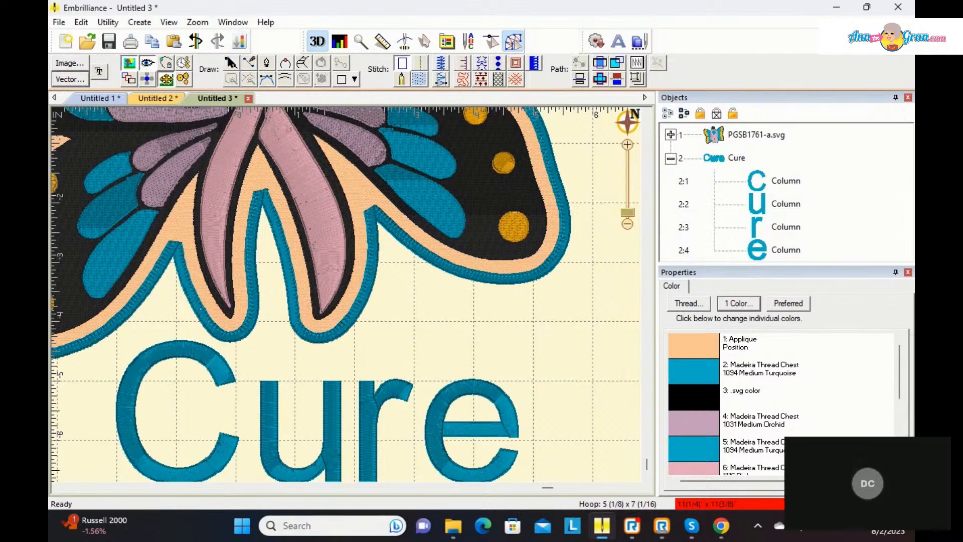
{"action": "left_click", "coordinate": [231, 63]}
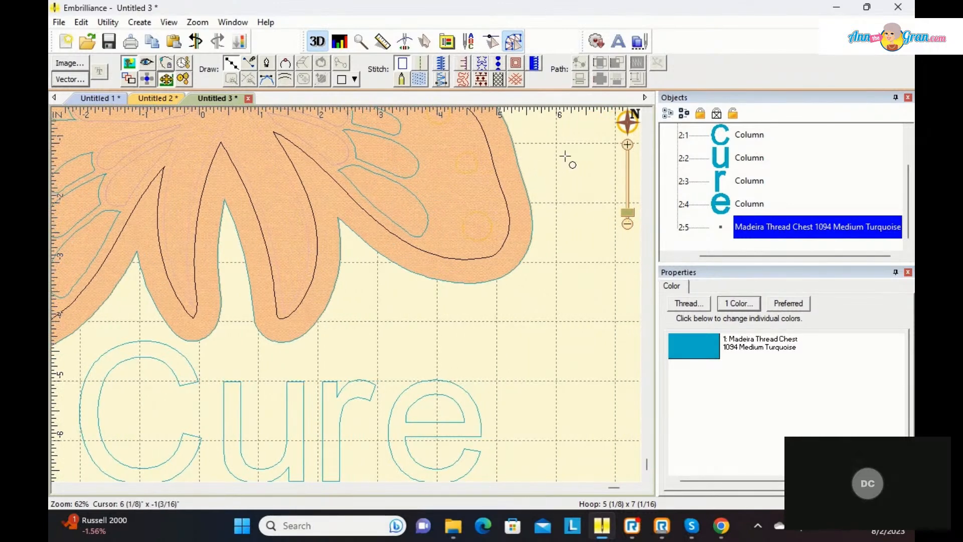
{"action": "key", "text": "Escape"}
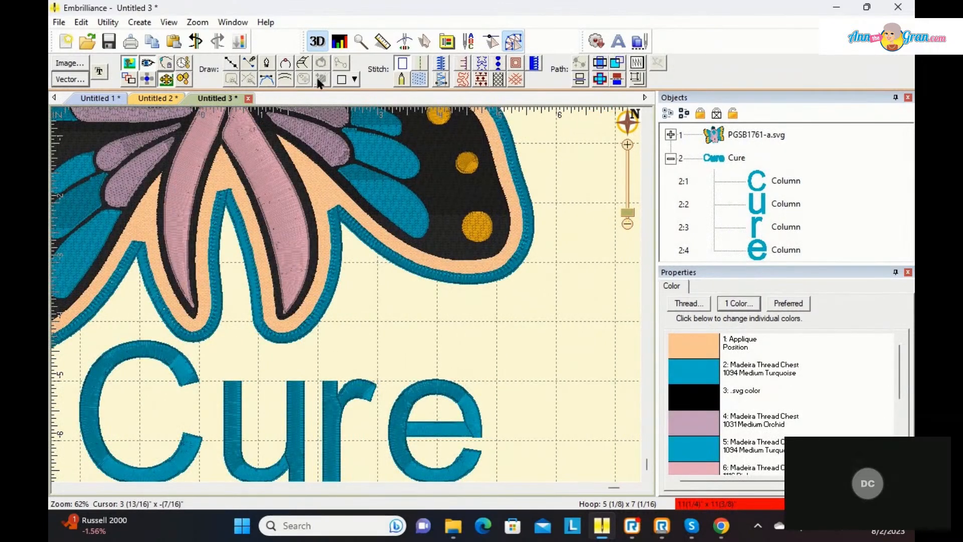